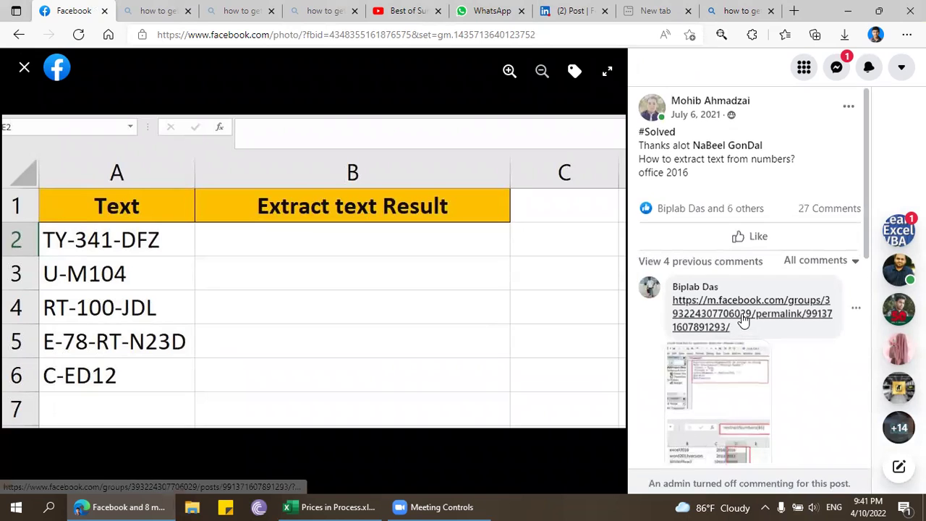
Open the group permalink from the first visible comment on the text-extraction post in a new tab.
{"action": "scroll", "coordinate": [738, 318], "scroll_direction": "down", "scroll_amount": 2}
{"action": "right_click", "coordinate": [732, 275]}
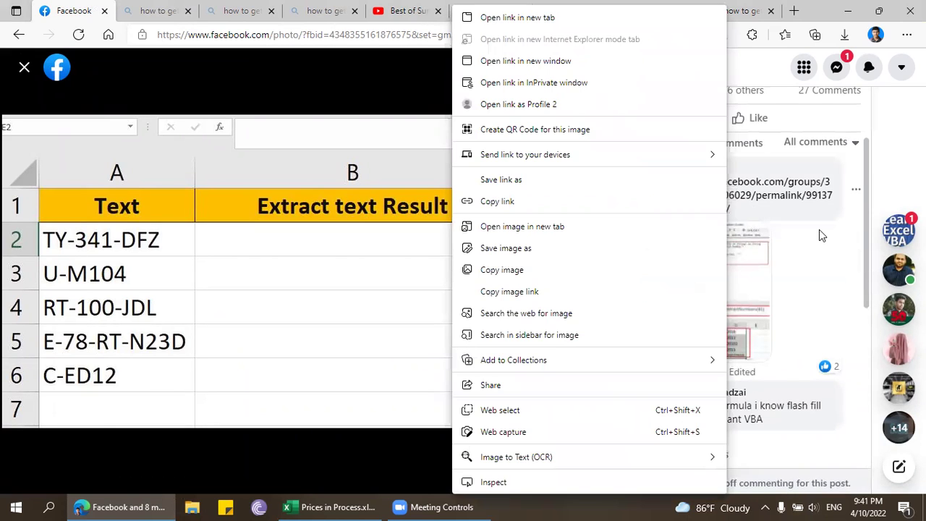
{"action": "right_click", "coordinate": [775, 201]}
{"action": "right_click", "coordinate": [775, 201]}
{"action": "left_click", "coordinate": [575, 180]}
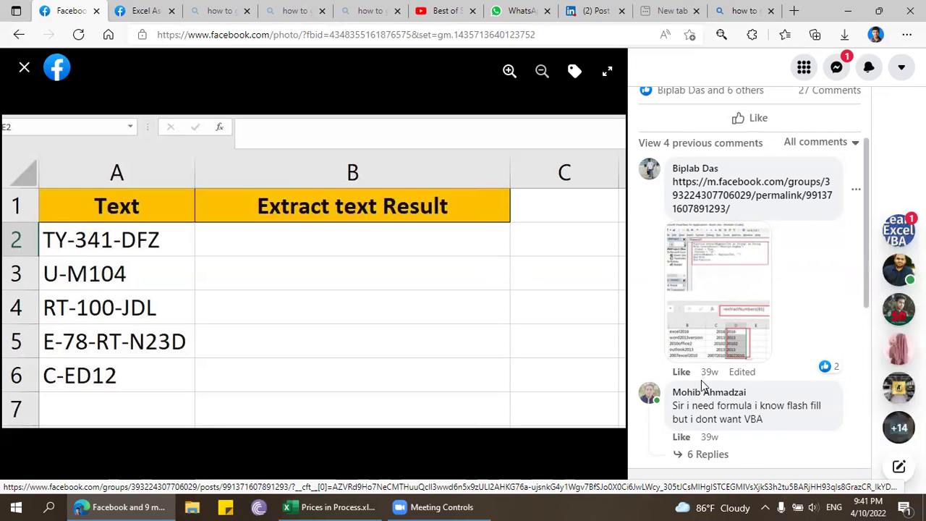
Examine the VBA code image attached to the first comment and read the other suggestions and replies for extracting text.
{"action": "left_click", "coordinate": [727, 303]}
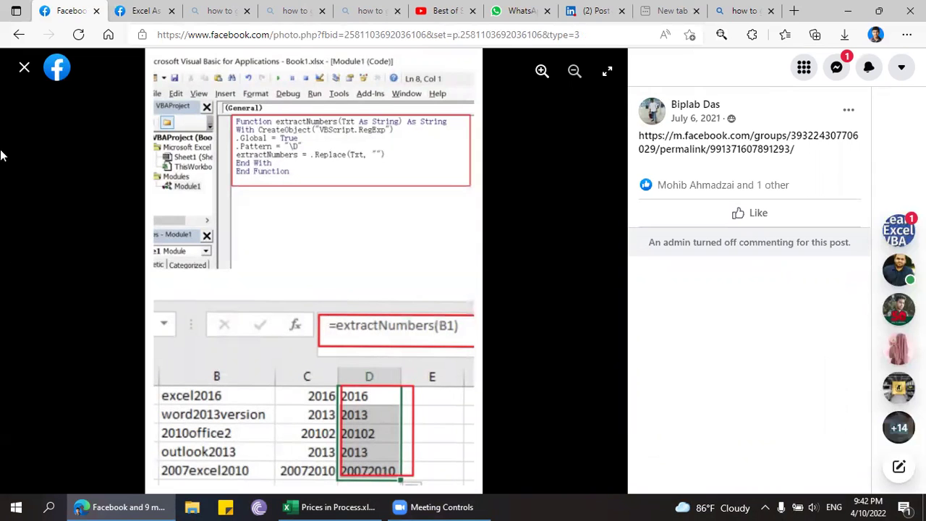
{"action": "left_click", "coordinate": [24, 67]}
{"action": "scroll", "coordinate": [725, 333], "scroll_direction": "down", "scroll_amount": 3}
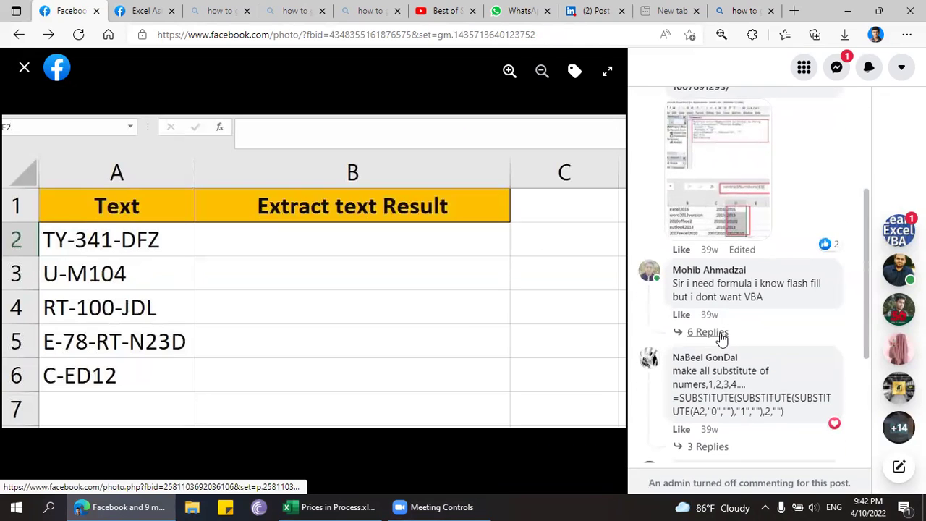
{"action": "left_click", "coordinate": [707, 332]}
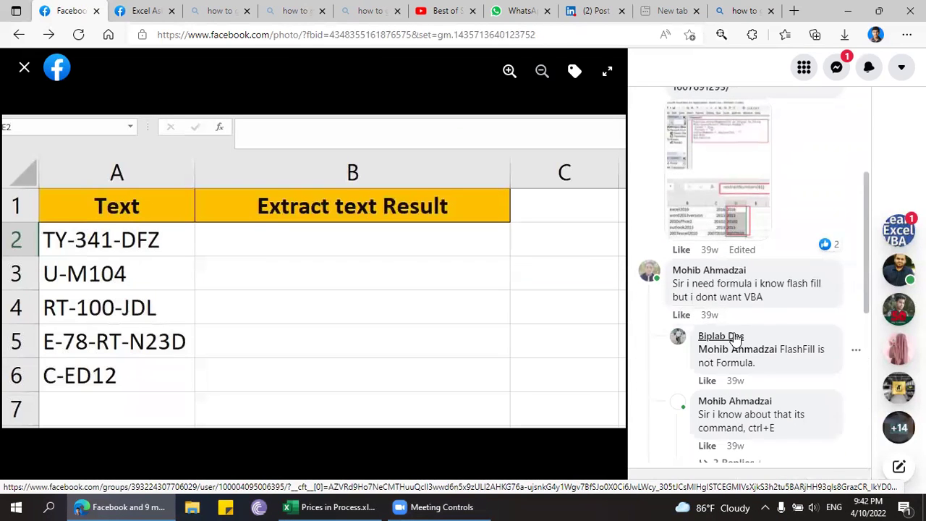
{"action": "scroll", "coordinate": [763, 340], "scroll_direction": "down", "scroll_amount": 2}
{"action": "scroll", "coordinate": [763, 331], "scroll_direction": "down", "scroll_amount": 3}
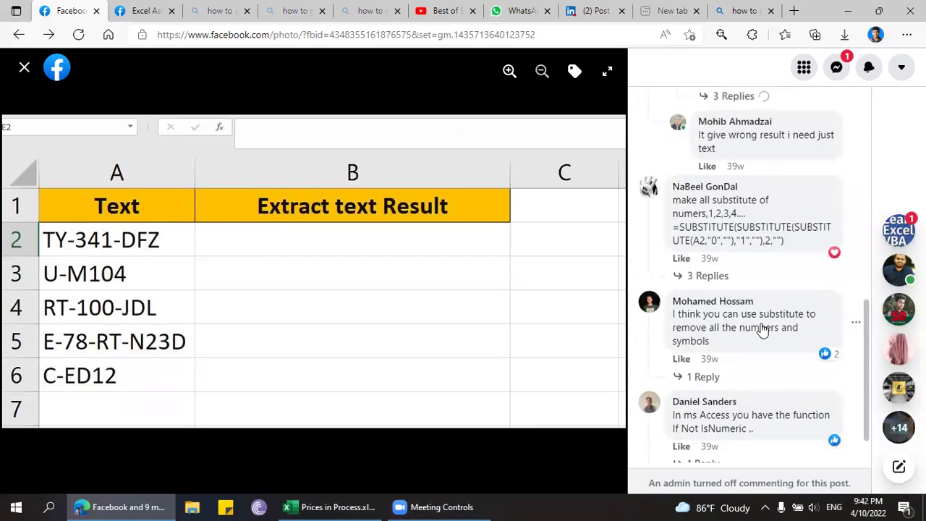
{"action": "scroll", "coordinate": [763, 329], "scroll_direction": "down", "scroll_amount": 2}
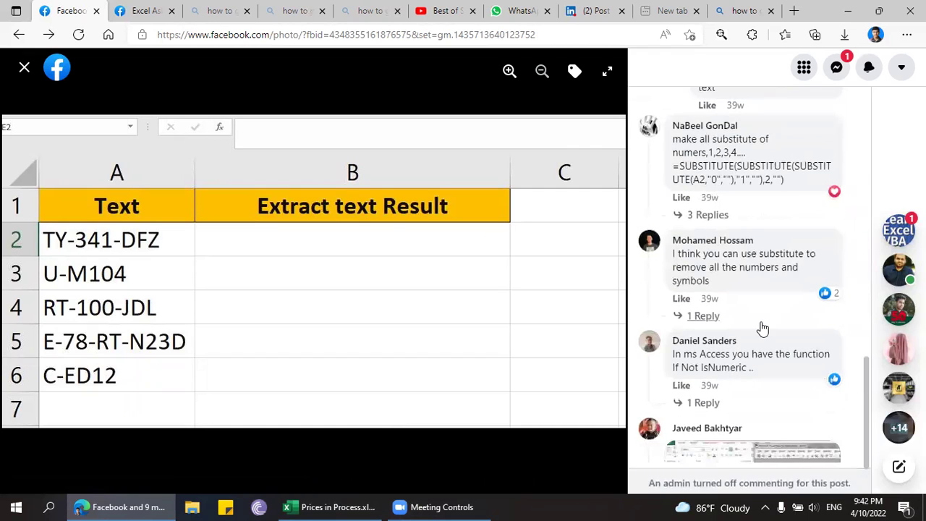
{"action": "scroll", "coordinate": [763, 329], "scroll_direction": "down", "scroll_amount": 2}
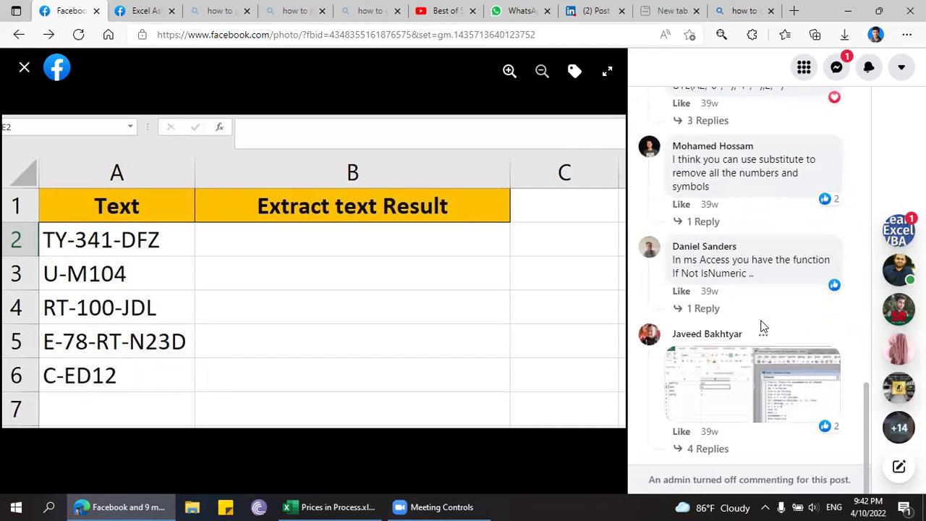
{"action": "scroll", "coordinate": [758, 323], "scroll_direction": "up", "scroll_amount": 10}
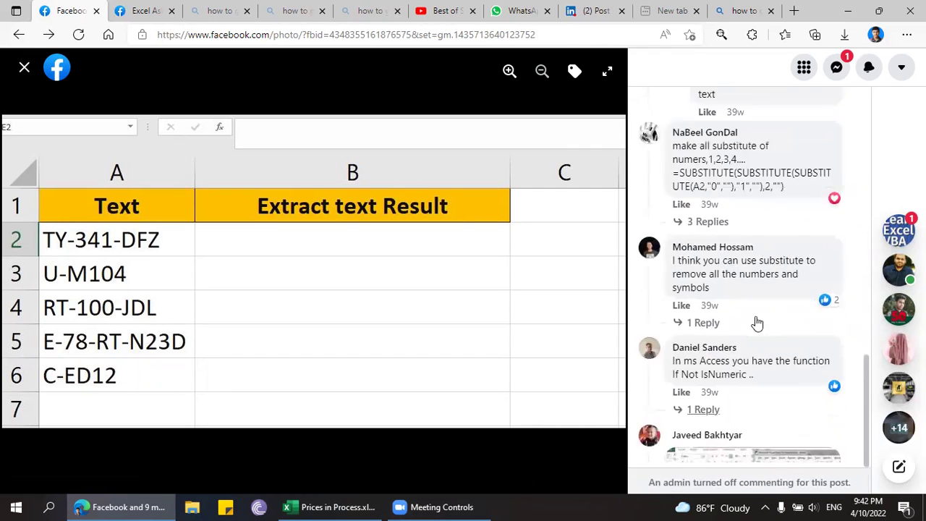
Check the latest messages in the online Excel VBA group chat and close it.
{"action": "left_click", "coordinate": [888, 226]}
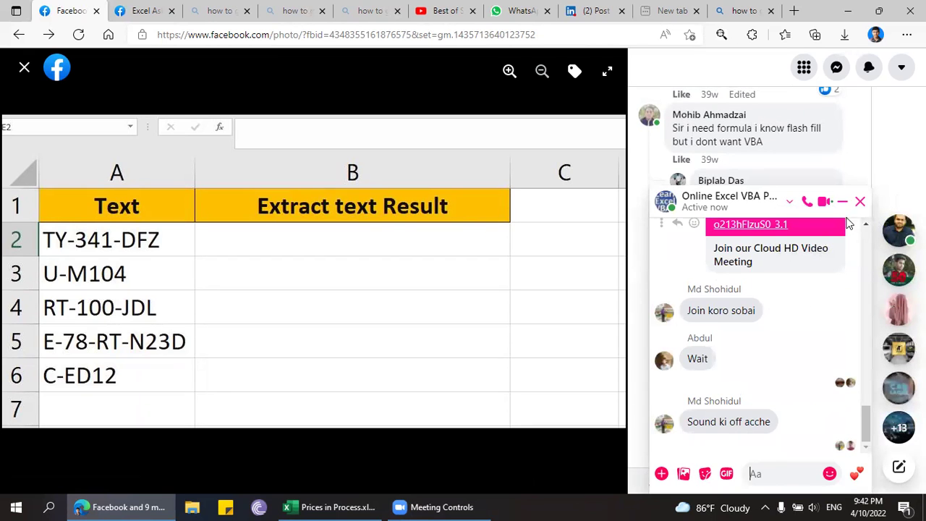
{"action": "left_click", "coordinate": [861, 202]}
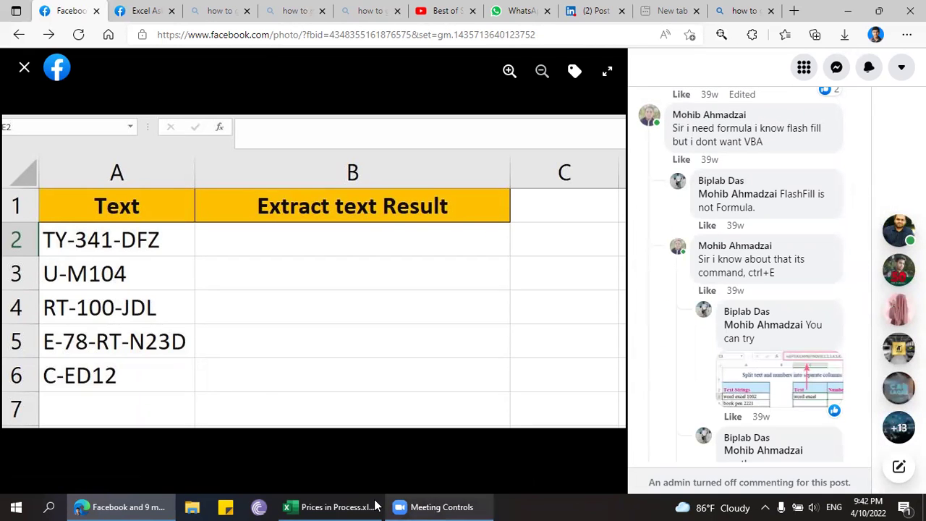
Switch to Excel and create a new blank workbook.
{"action": "left_click", "coordinate": [316, 505]}
{"action": "left_click", "coordinate": [21, 43]}
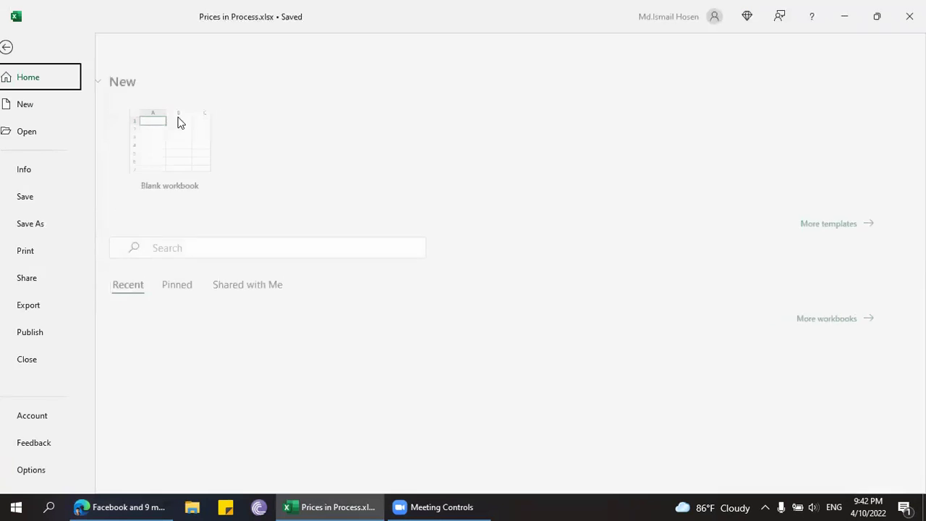
{"action": "left_click", "coordinate": [166, 148]}
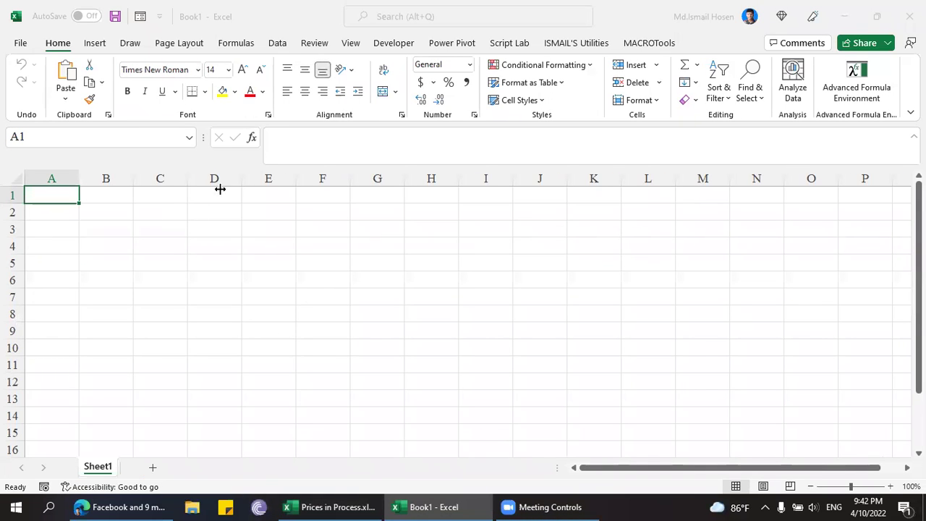
Save the new workbook to the Desktop as "Class 16" in xlsm format.
{"action": "key", "text": "ctrl+s"}
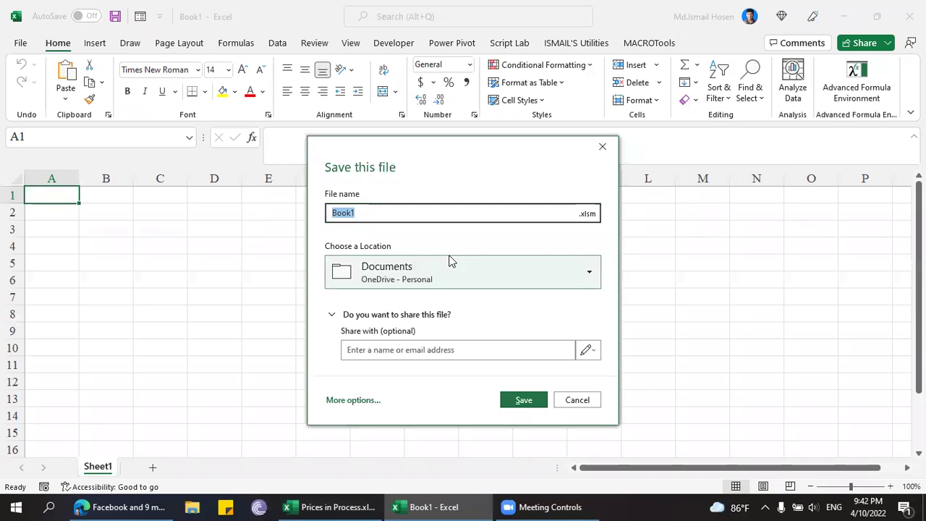
{"action": "left_click", "coordinate": [394, 282]}
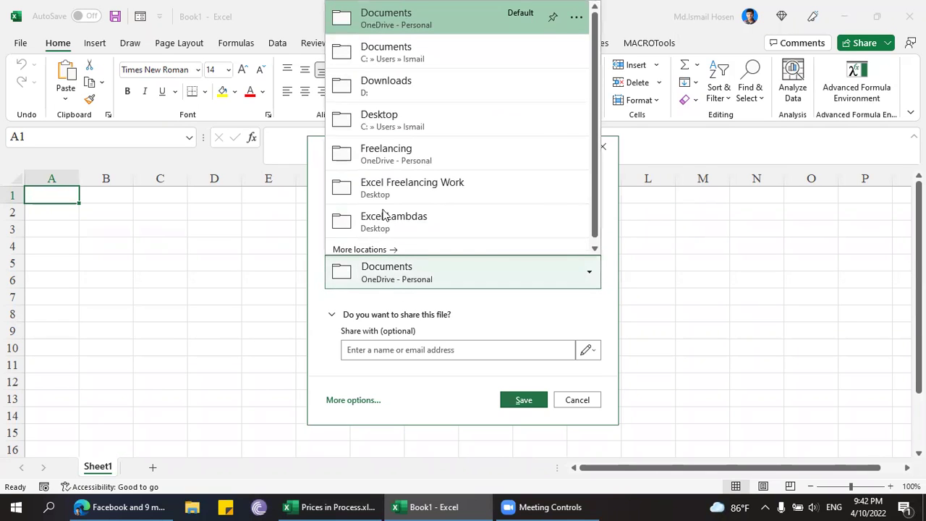
{"action": "left_click", "coordinate": [369, 123]}
{"action": "left_click", "coordinate": [367, 211]}
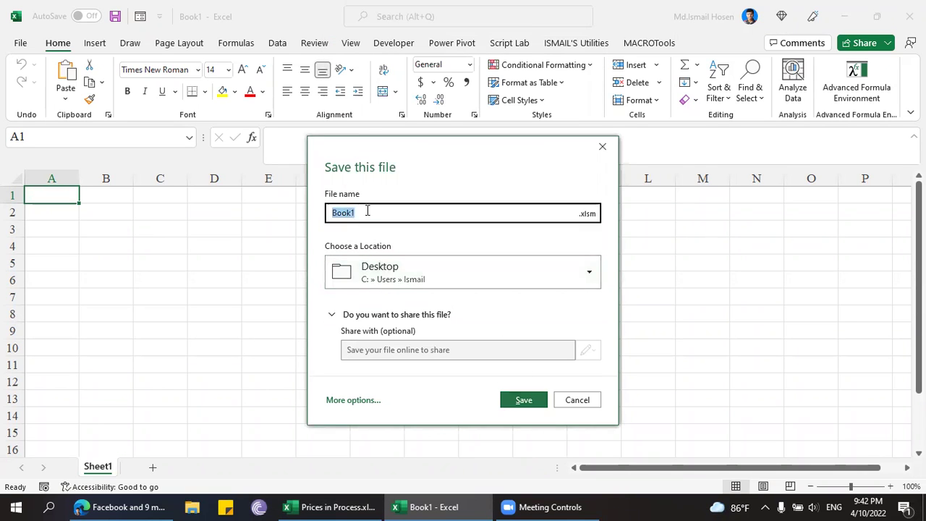
{"action": "type", "text": "A"}
{"action": "key", "text": "BackSpace"}
{"action": "type", "text": "Classs 16"}
{"action": "key", "text": "Return"}
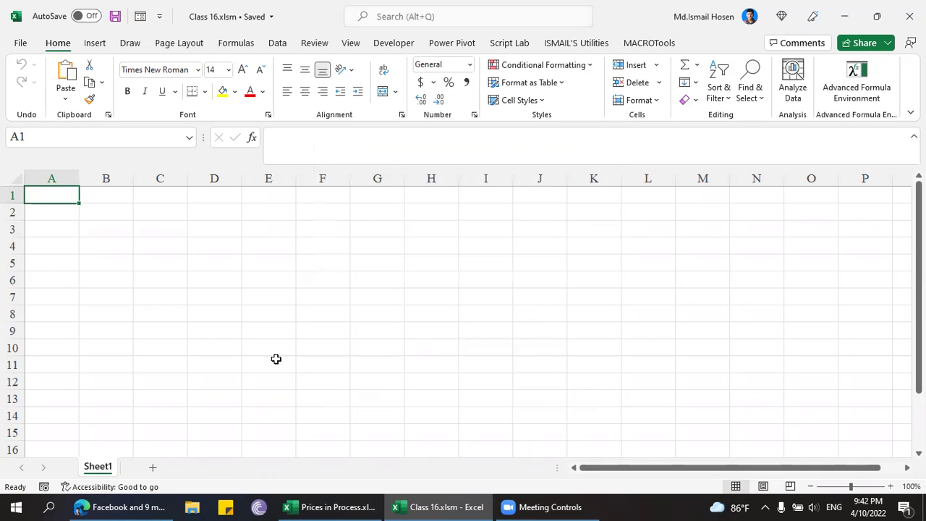
Copy the first sample code from the Facebook image into cell A2 as TY-341-DFZ.
{"action": "left_click", "coordinate": [123, 506]}
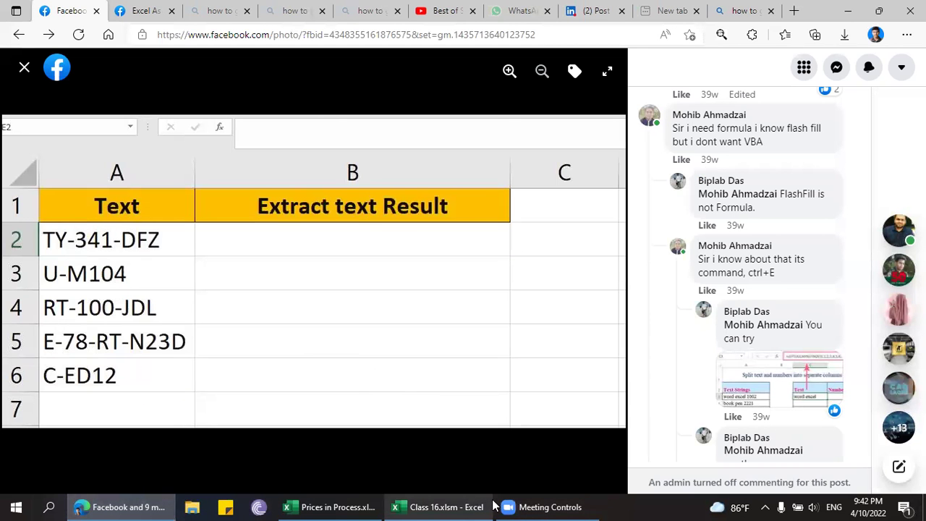
{"action": "left_click", "coordinate": [460, 505]}
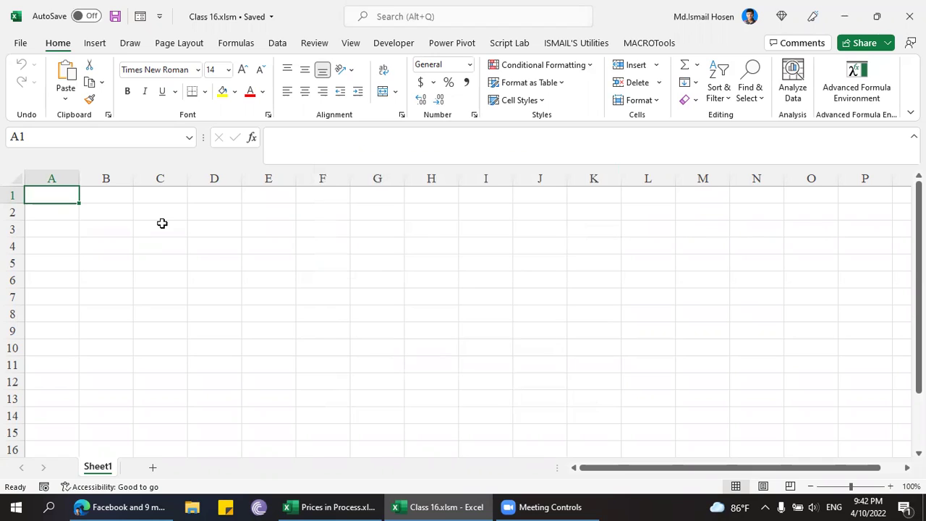
{"action": "key", "text": "Down"}
{"action": "type", "text": "TY"}
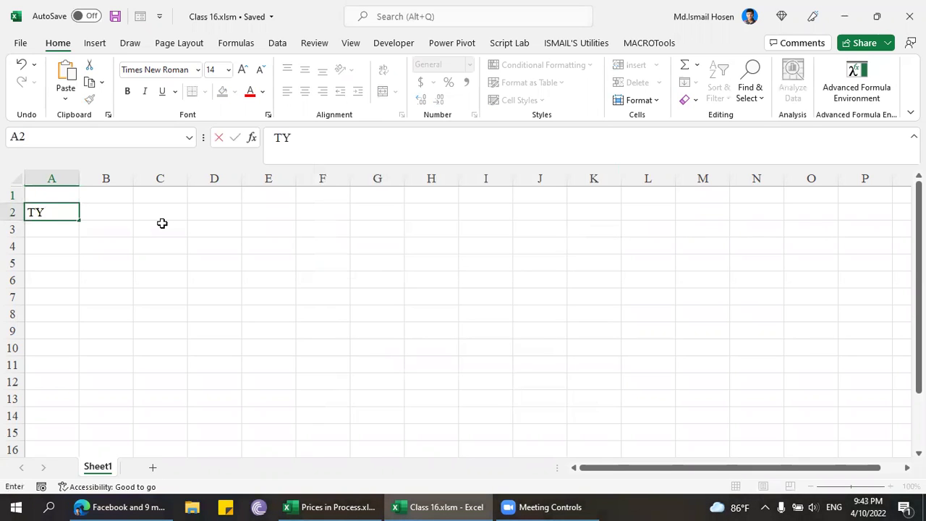
{"action": "type", "text": "-341-DF"}
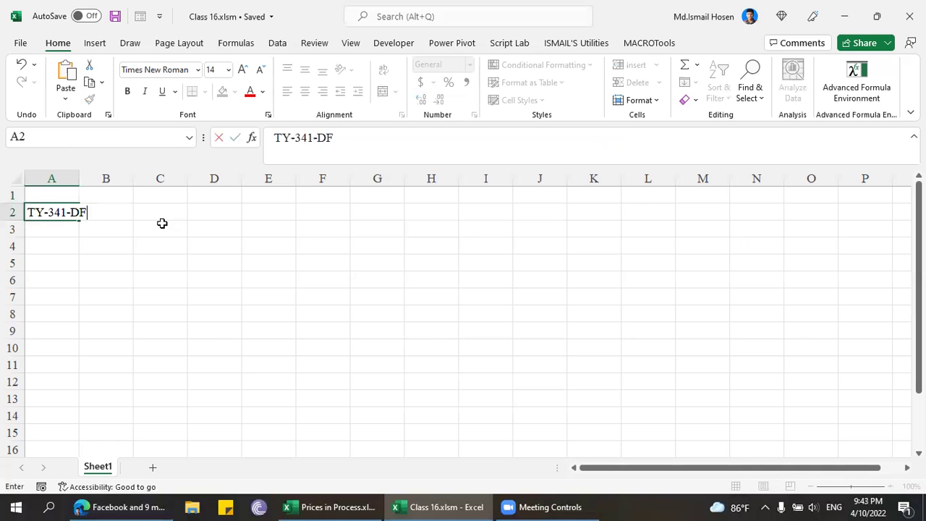
{"action": "type", "text": "SZ"}
{"action": "key", "text": "Return"}
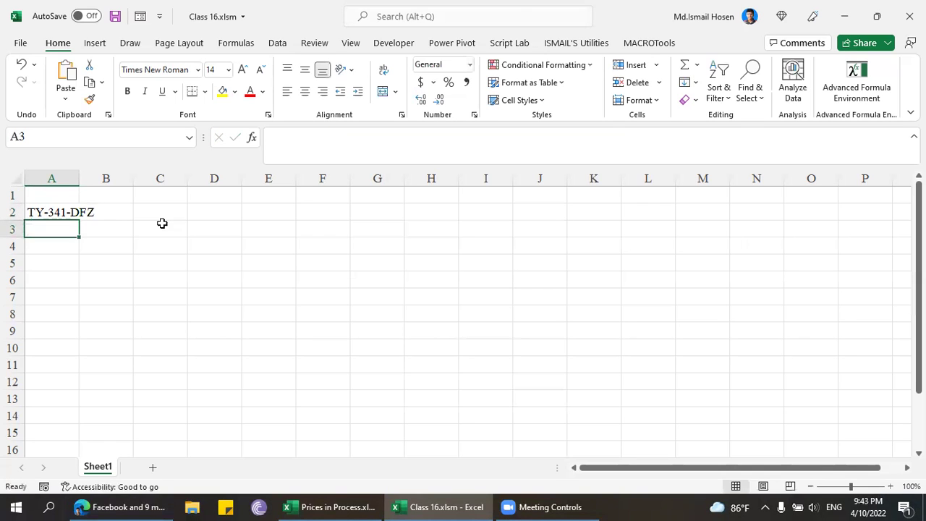
Check the second sample code in the Facebook image and enter U-M104 in cell A3.
{"action": "left_click", "coordinate": [122, 505]}
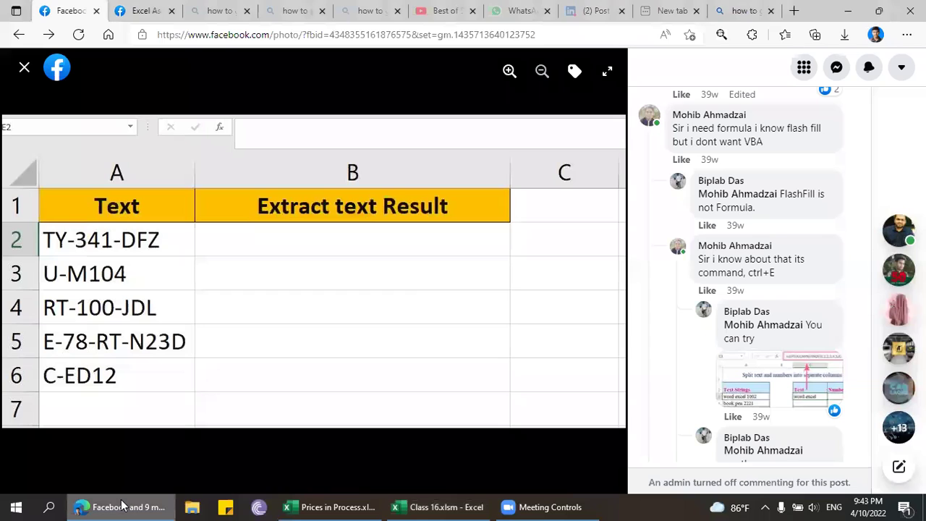
{"action": "left_click", "coordinate": [121, 505]}
{"action": "type", "text": "U"}
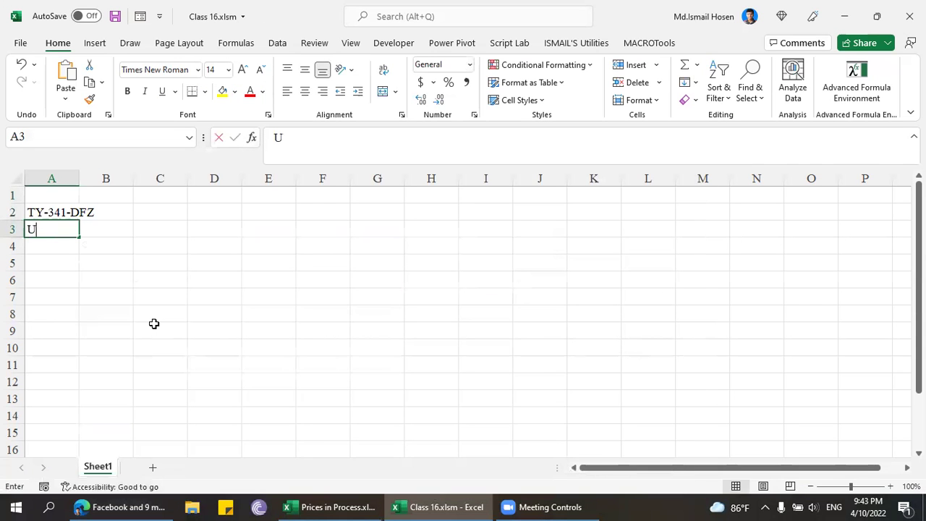
{"action": "type", "text": "-M104"}
{"action": "key", "text": "Return"}
Check the third sample code in the Facebook image and enter RT-100-JDL in cell A4.
{"action": "left_click", "coordinate": [129, 504]}
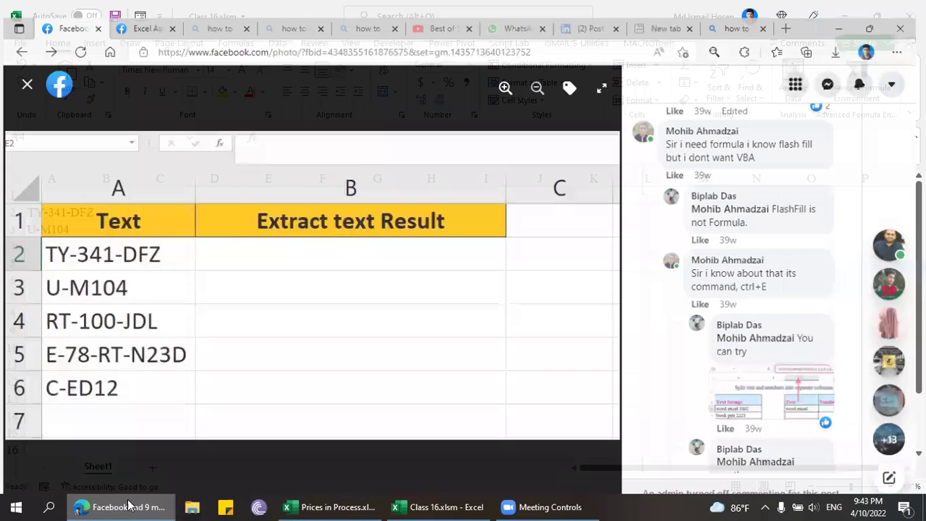
{"action": "left_click", "coordinate": [129, 504]}
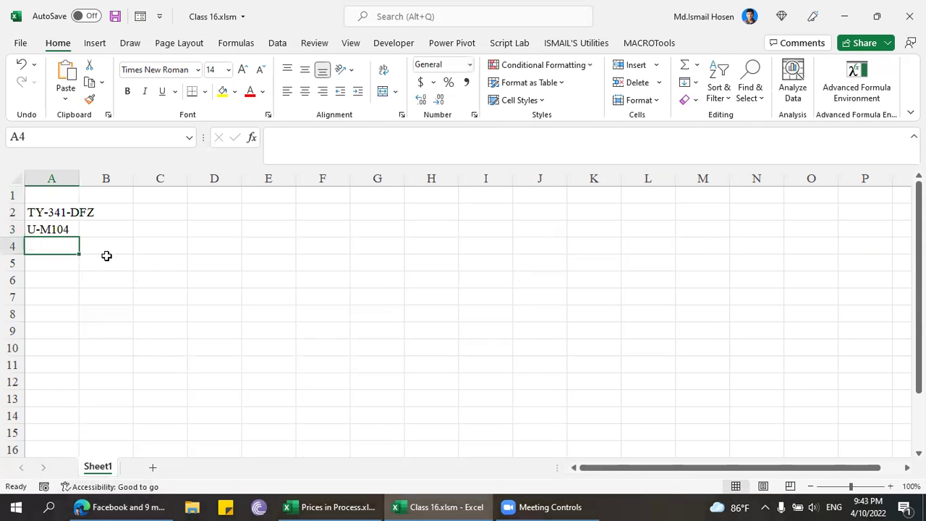
{"action": "type", "text": "RT-100-JDL"}
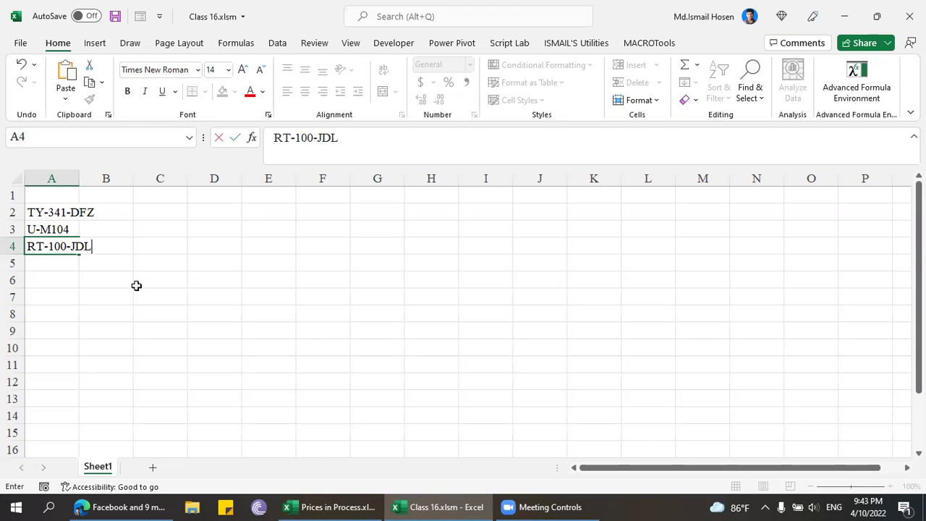
{"action": "key", "text": "Return"}
Check the fourth sample code in the Facebook image and enter E-78-RT-N23D in cell A5.
{"action": "left_click", "coordinate": [109, 506]}
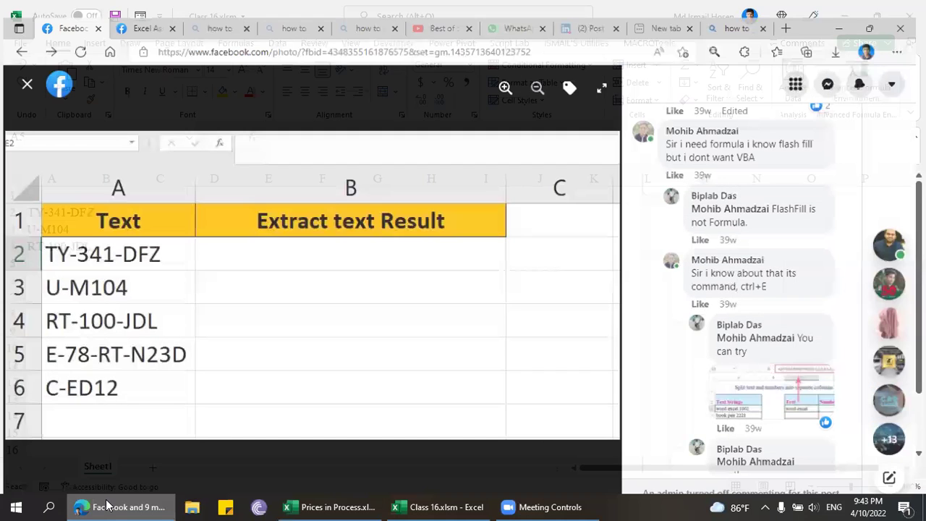
{"action": "left_click", "coordinate": [106, 505]}
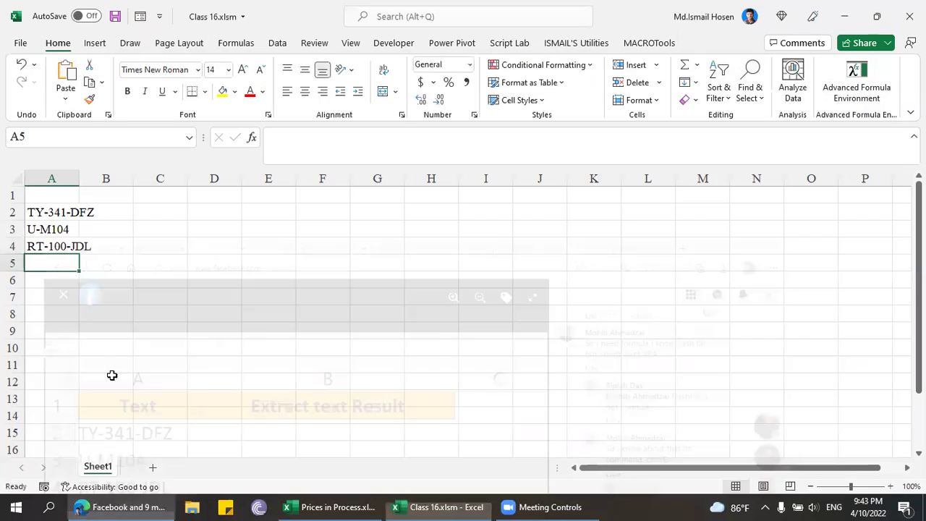
{"action": "type", "text": "E-78-RT"}
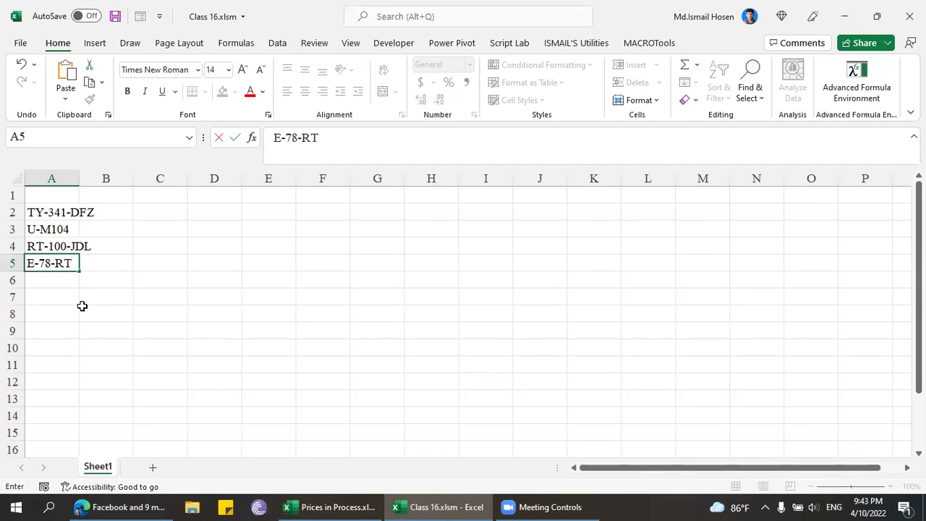
{"action": "left_click", "coordinate": [128, 507]}
{"action": "left_click", "coordinate": [128, 507]}
{"action": "type", "text": "-N23D"}
{"action": "key", "text": "Return"}
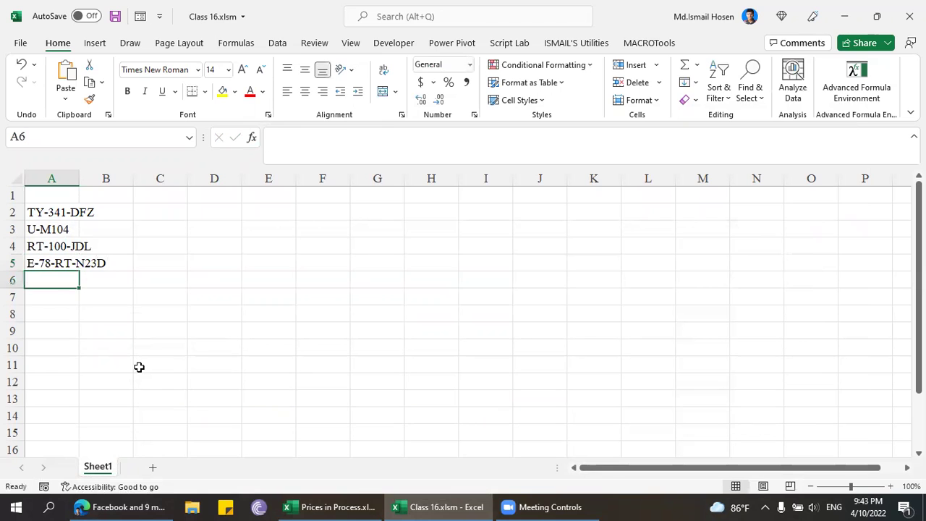
Check the last sample code in the Facebook image and enter C-ED12 in cell A6.
{"action": "left_click", "coordinate": [94, 504]}
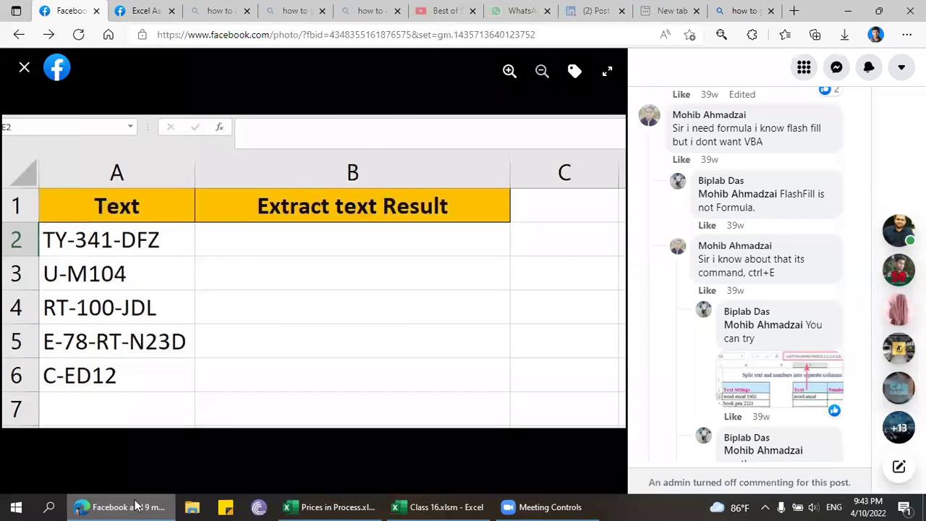
{"action": "left_click", "coordinate": [97, 506]}
{"action": "type", "text": "C-ED12"}
{"action": "key", "text": "Return"}
Enter the header "Input Data" in cell A1 above the sample codes.
{"action": "key", "text": "Up"}
{"action": "key", "text": "ctrl+Home"}
{"action": "type", "text": "I"}
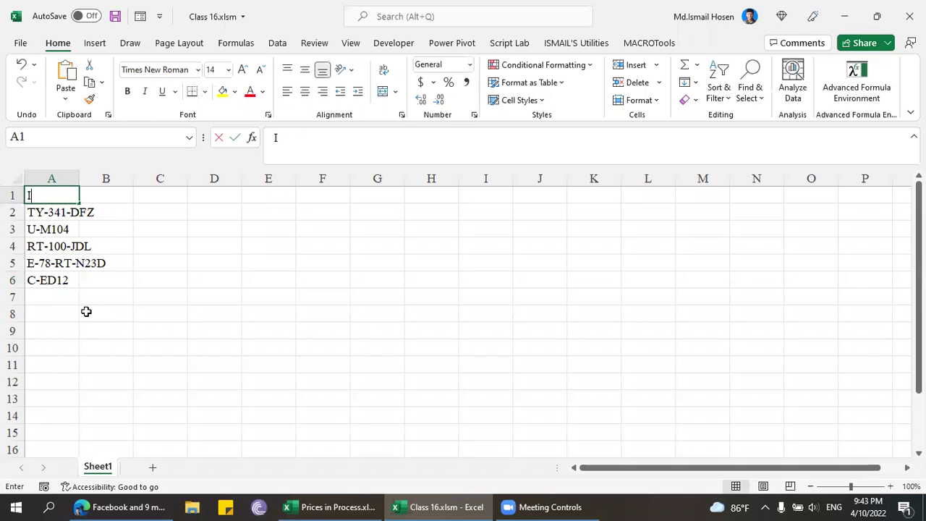
{"action": "type", "text": "nput Data"}
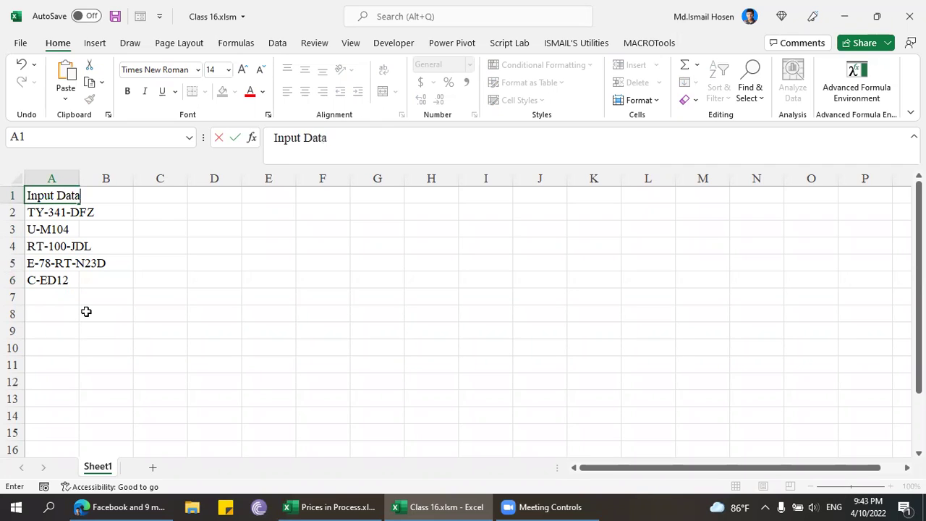
{"action": "key", "text": "Return"}
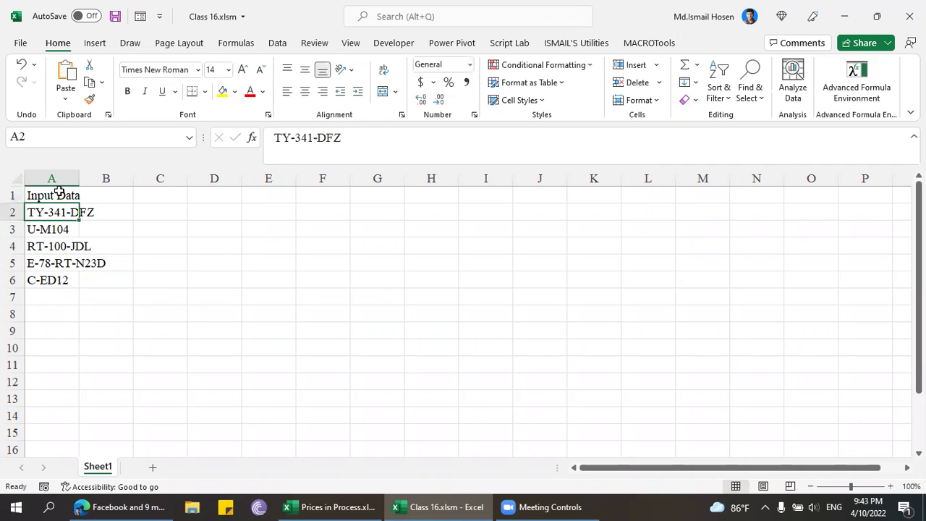
Autofit the sample data column's width and insert a blank column before it.
{"action": "double_click", "coordinate": [79, 175]}
{"action": "left_click", "coordinate": [22, 178]}
{"action": "left_click", "coordinate": [40, 171]}
{"action": "right_click", "coordinate": [41, 171]}
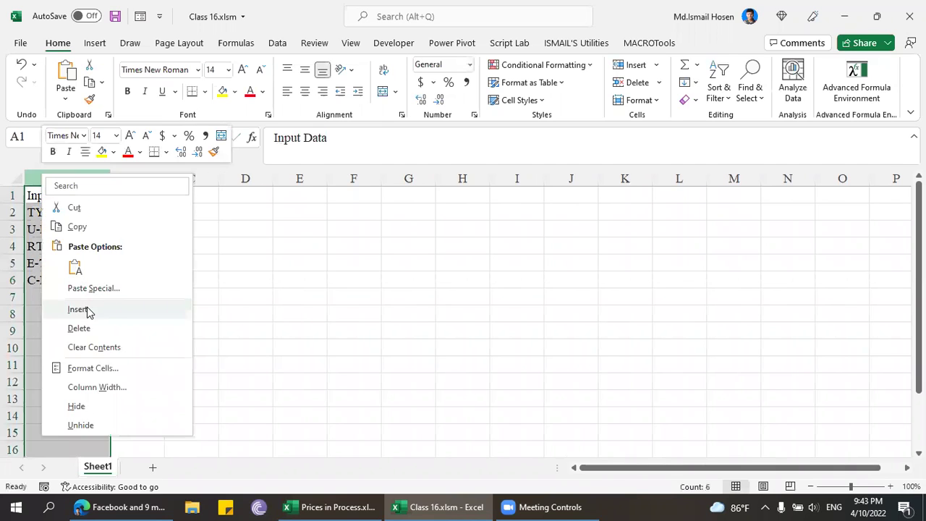
{"action": "left_click", "coordinate": [85, 309]}
Insert a blank row above the Input Data header row.
{"action": "left_click", "coordinate": [13, 195]}
{"action": "right_click", "coordinate": [13, 196]}
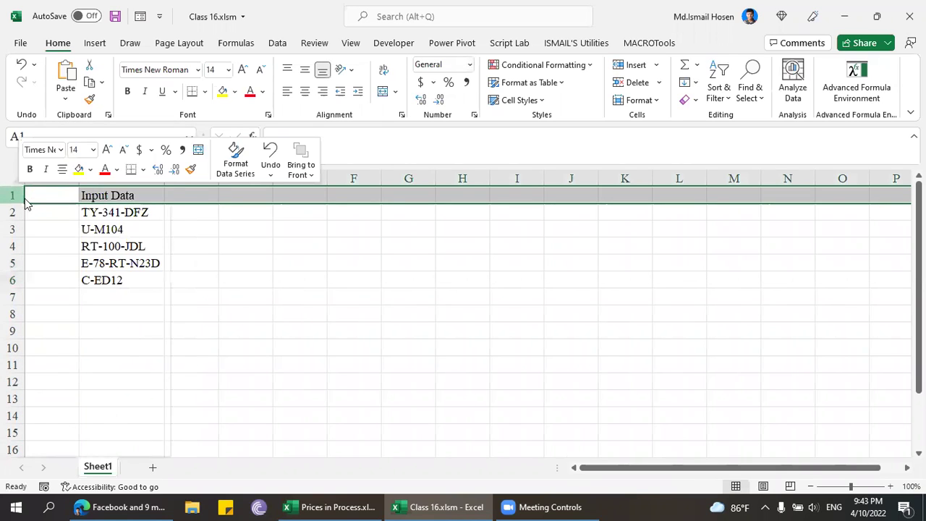
{"action": "left_click", "coordinate": [61, 329]}
{"action": "left_click", "coordinate": [127, 228]}
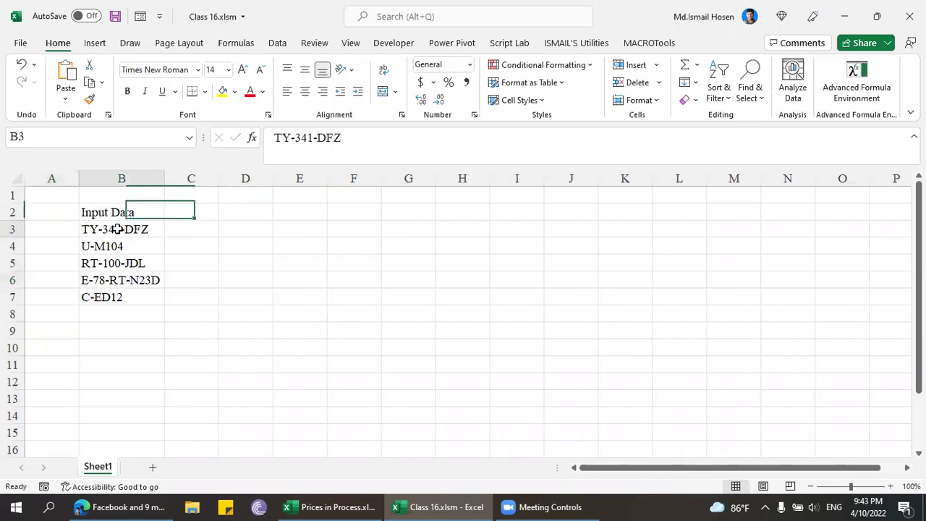
Convert the range B2:B7 into a table with headers.
{"action": "left_click", "coordinate": [116, 213]}
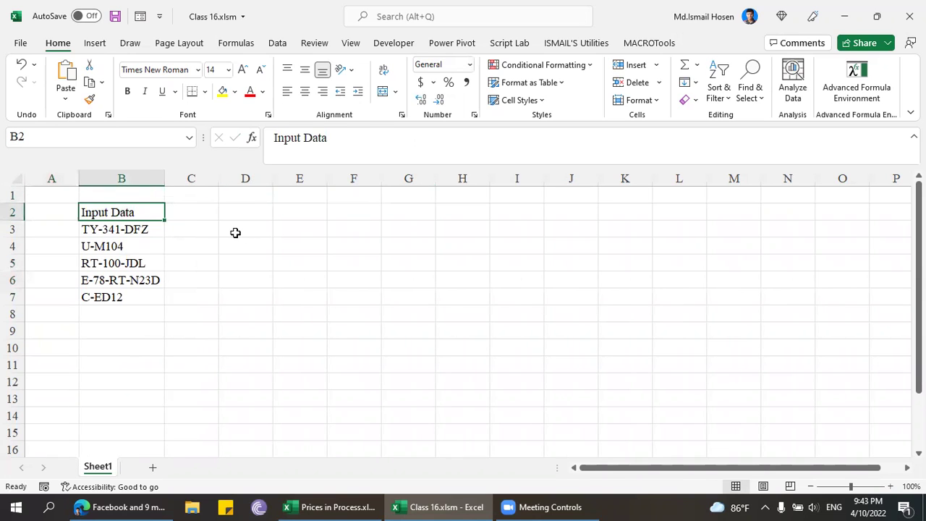
{"action": "key", "text": "ctrl+t"}
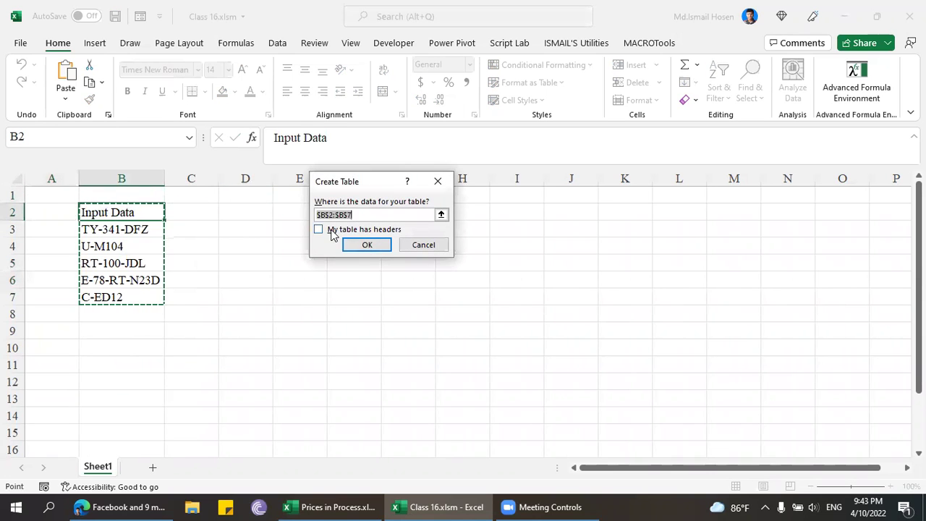
{"action": "left_click", "coordinate": [334, 230]}
{"action": "left_click", "coordinate": [367, 245]}
Name the new table SourceData.
{"action": "left_click", "coordinate": [42, 83]}
{"action": "type", "text": "SourceData"}
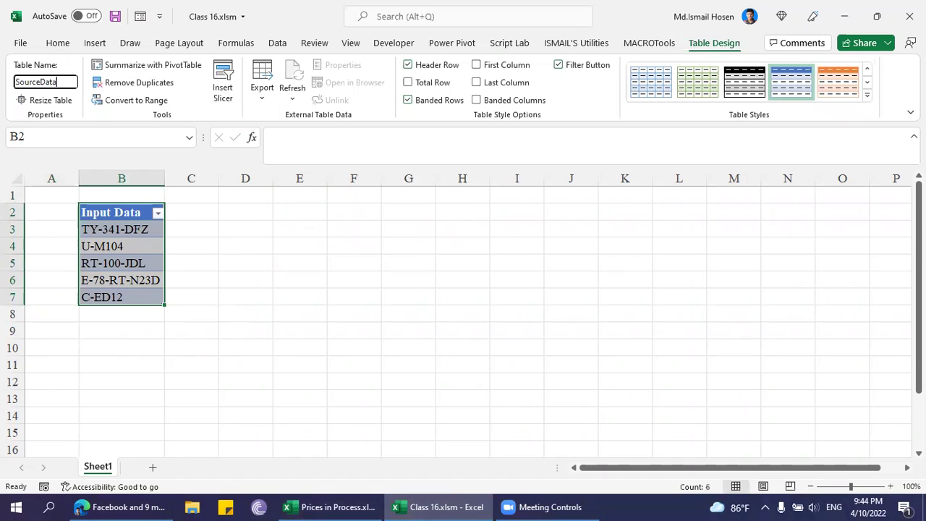
{"action": "key", "text": "Return"}
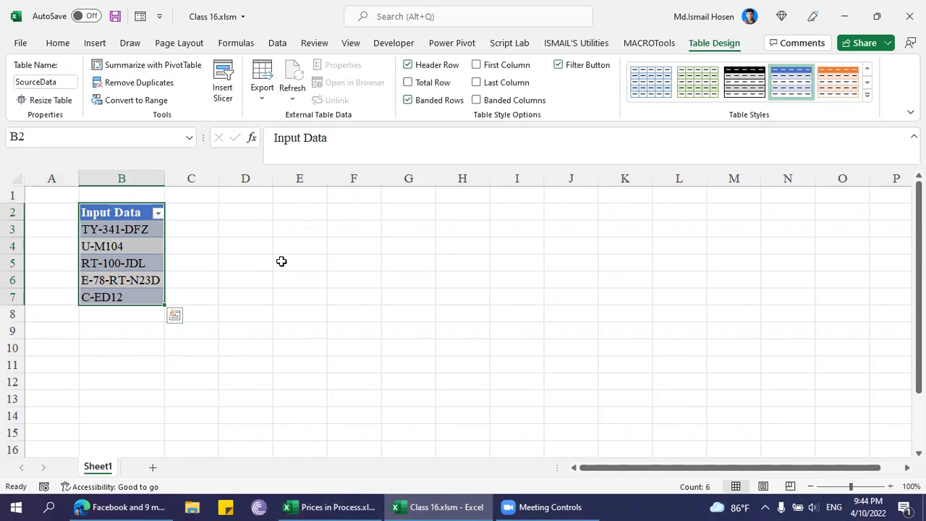
Open the SourceData table in the Power Query Editor, and close it discarding the changes.
{"action": "key", "text": "alt"}
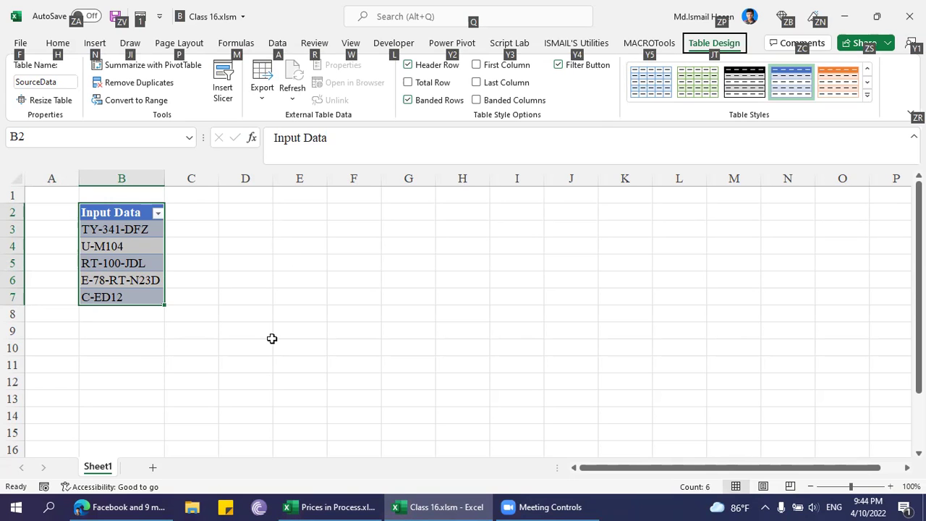
{"action": "key", "text": "a"}
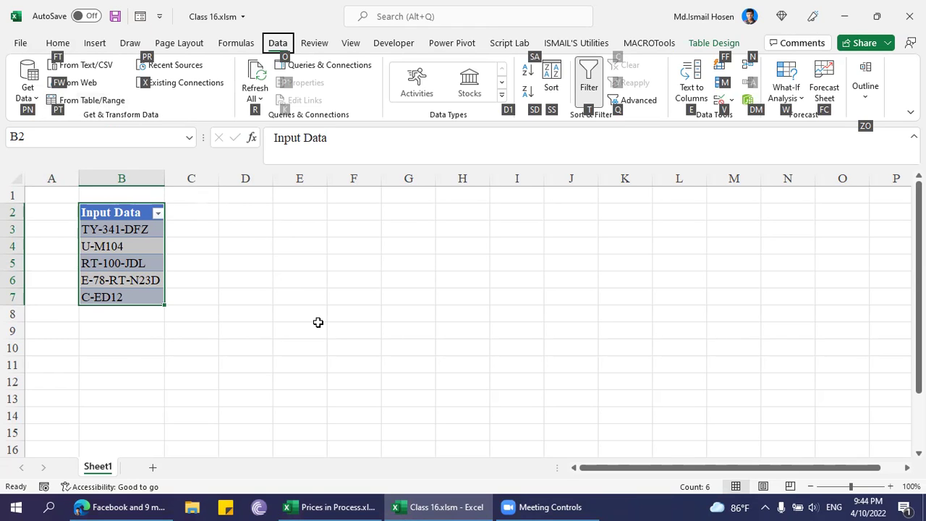
{"action": "key", "text": "p"}
{"action": "key", "text": "t"}
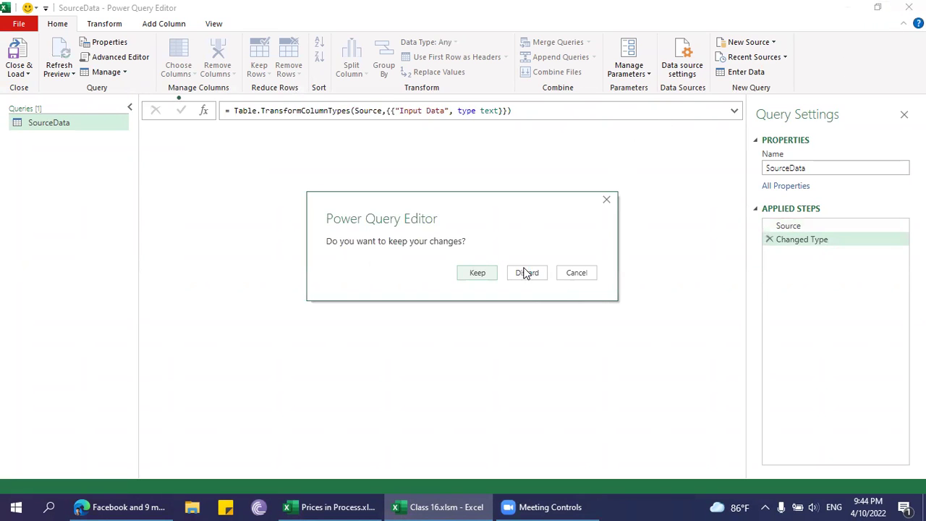
{"action": "left_click", "coordinate": [525, 266]}
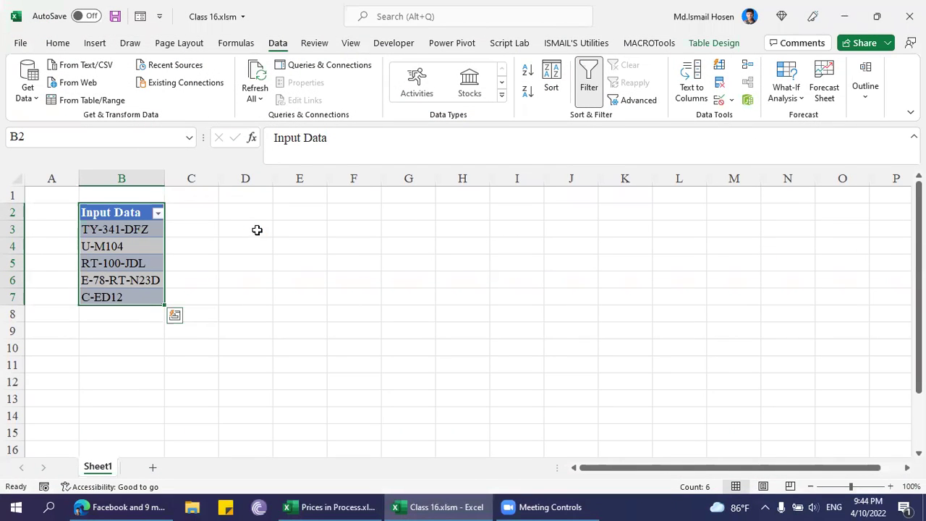
Enter the shortcut note "Ctrl+Alt+A+PT" in cell D2.
{"action": "left_click", "coordinate": [257, 213]}
{"action": "type", "text": "Ctrl"}
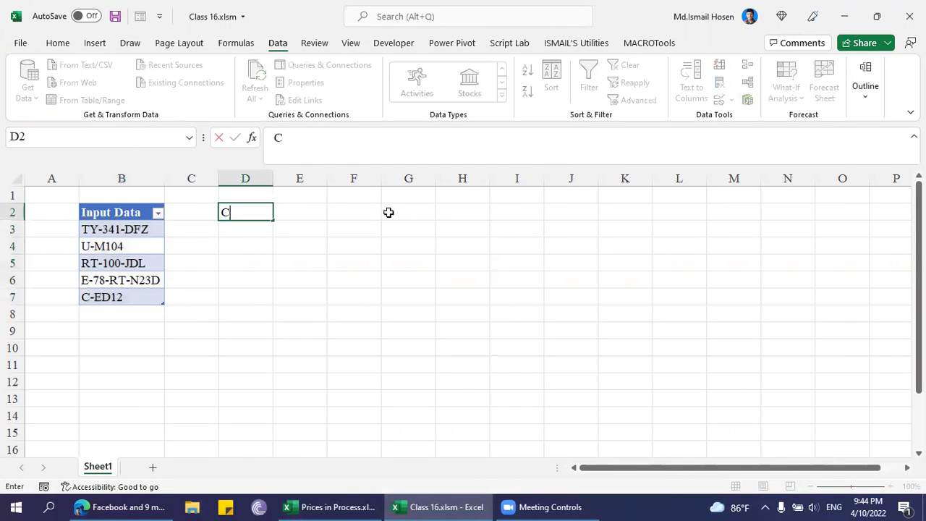
{"action": "type", "text": "Alt+A+PT"}
{"action": "key", "text": "Return"}
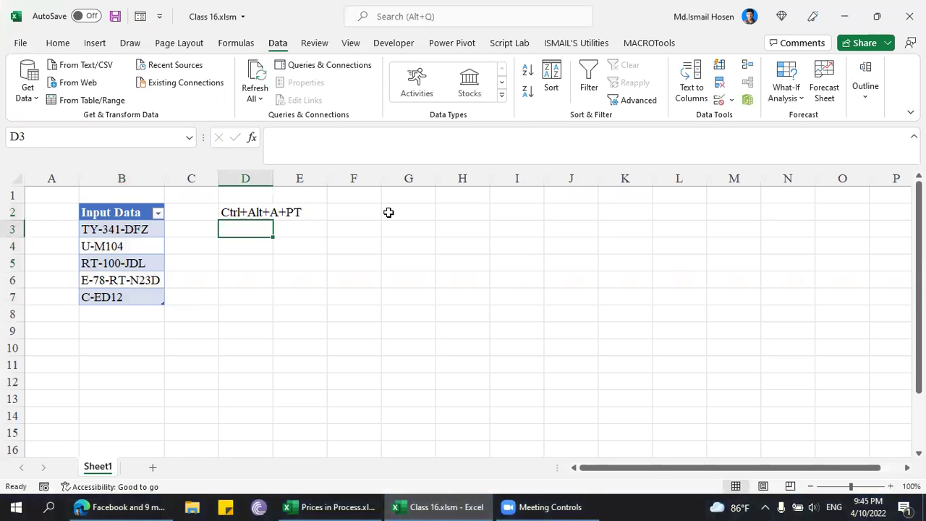
Load the SourceData table into the Power Query Editor and remove the Changed Type step.
{"action": "left_click", "coordinate": [120, 247]}
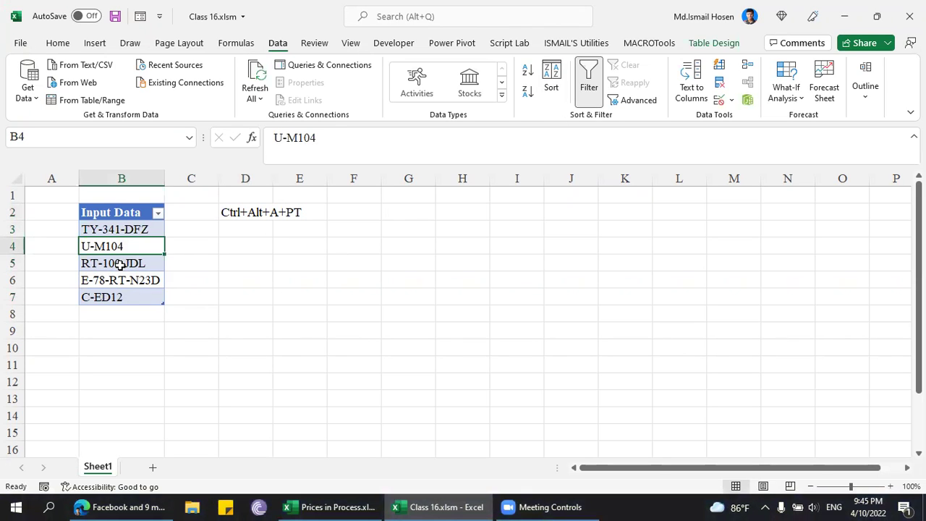
{"action": "key", "text": "alt+a"}
{"action": "key", "text": "p"}
{"action": "key", "text": "t"}
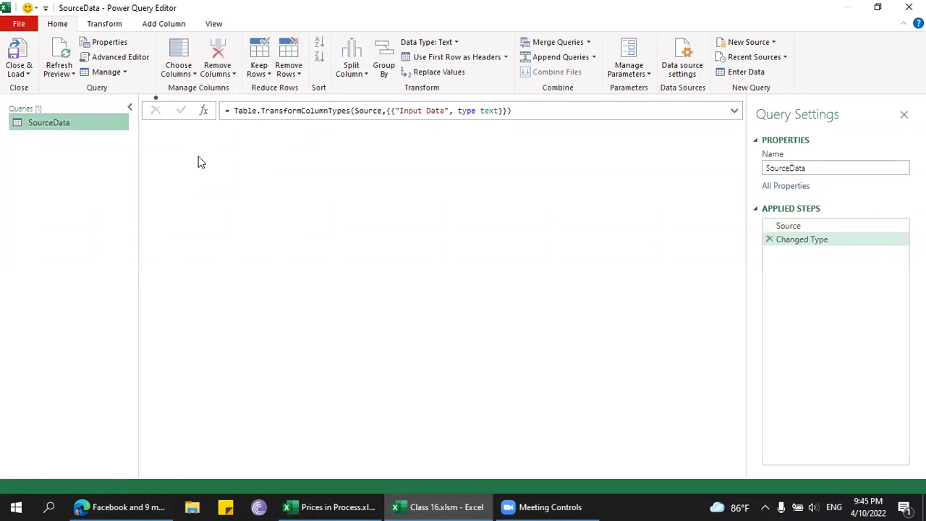
{"action": "left_click", "coordinate": [770, 240]}
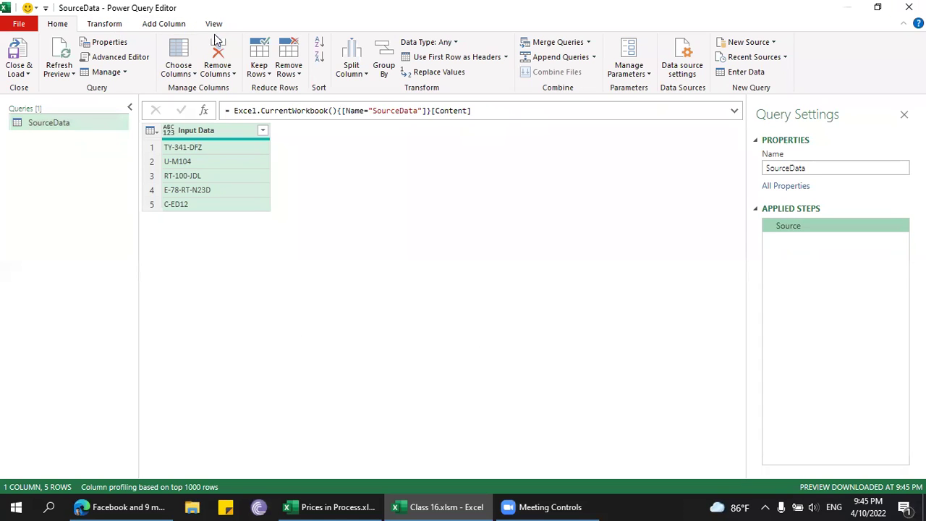
Try splitting the Input Data column by non-digit to digit, and remove the split step.
{"action": "left_click", "coordinate": [109, 24]}
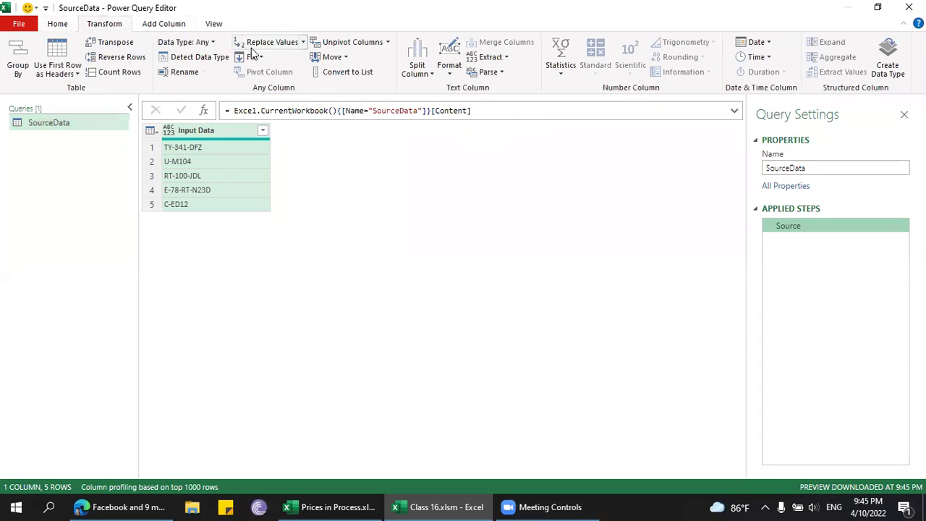
{"action": "left_click", "coordinate": [414, 72]}
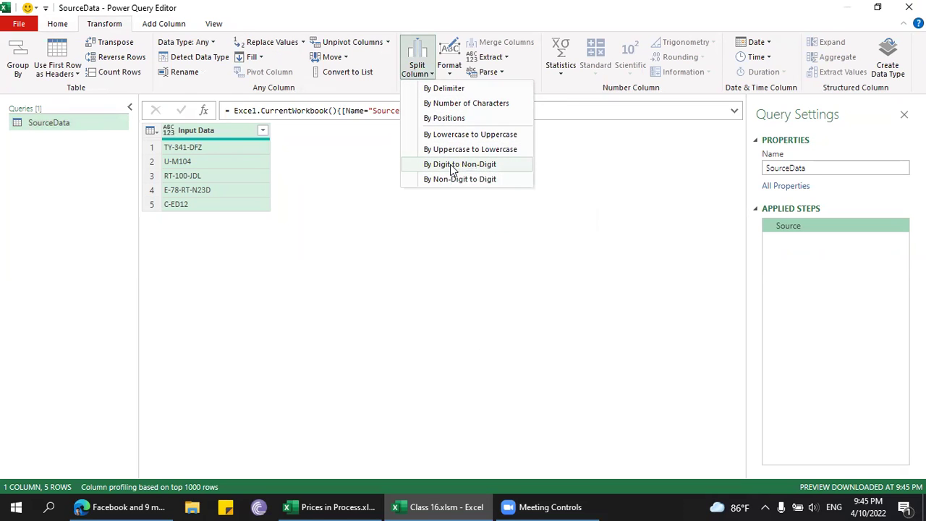
{"action": "left_click", "coordinate": [302, 182]}
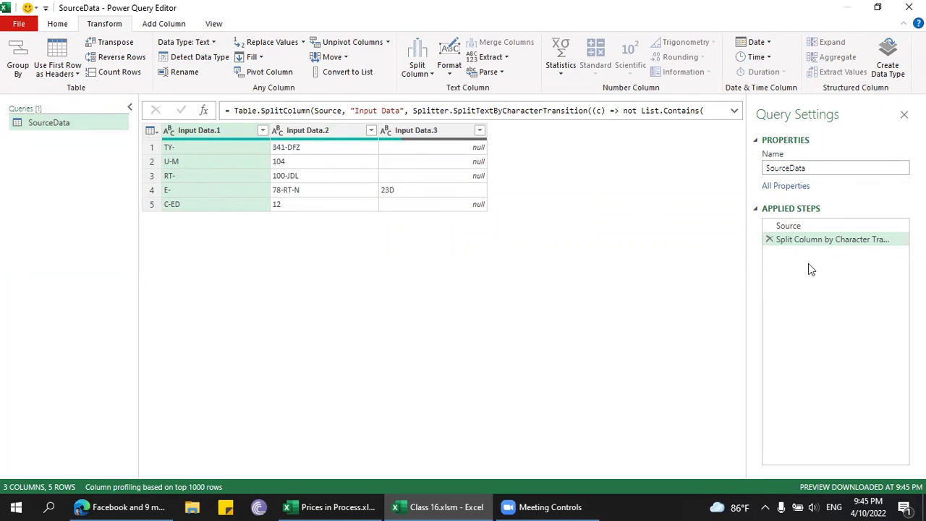
{"action": "left_click", "coordinate": [770, 239]}
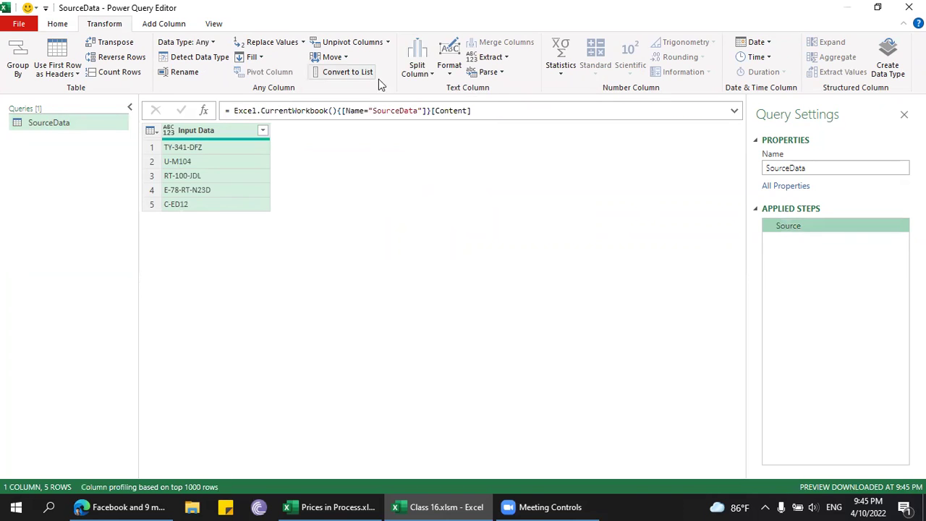
Try splitting the Input Data column by digit to non-digit, and remove the split step.
{"action": "left_click", "coordinate": [450, 72]}
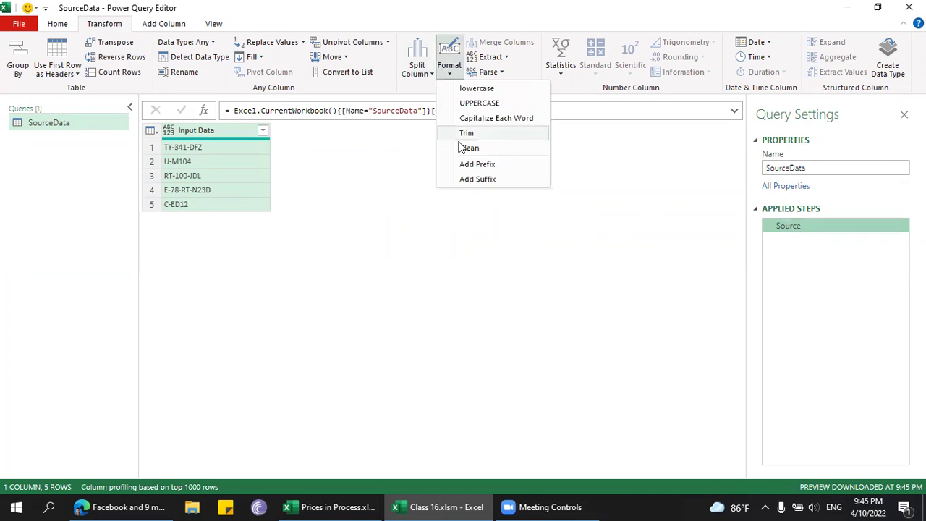
{"action": "left_click", "coordinate": [432, 67]}
{"action": "left_click", "coordinate": [481, 165]}
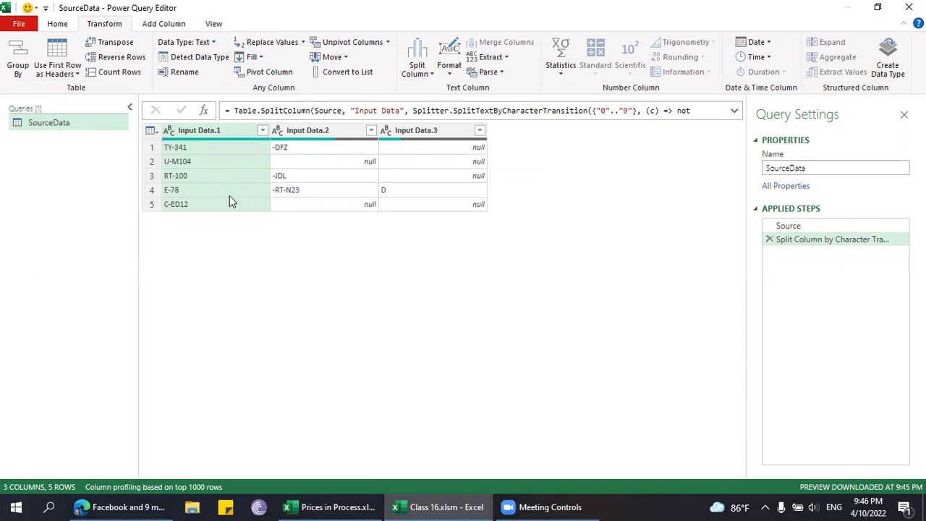
{"action": "left_click", "coordinate": [417, 67]}
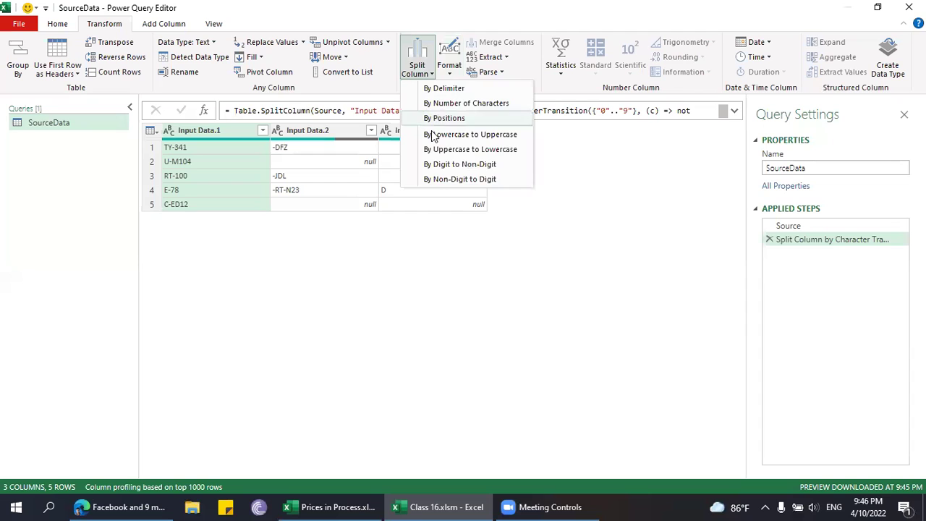
{"action": "left_click", "coordinate": [773, 235]}
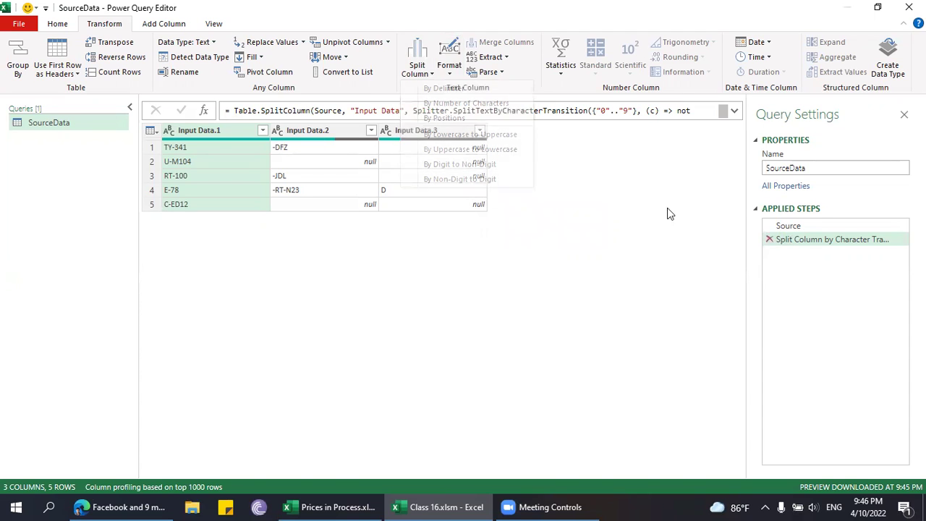
{"action": "left_click", "coordinate": [770, 239]}
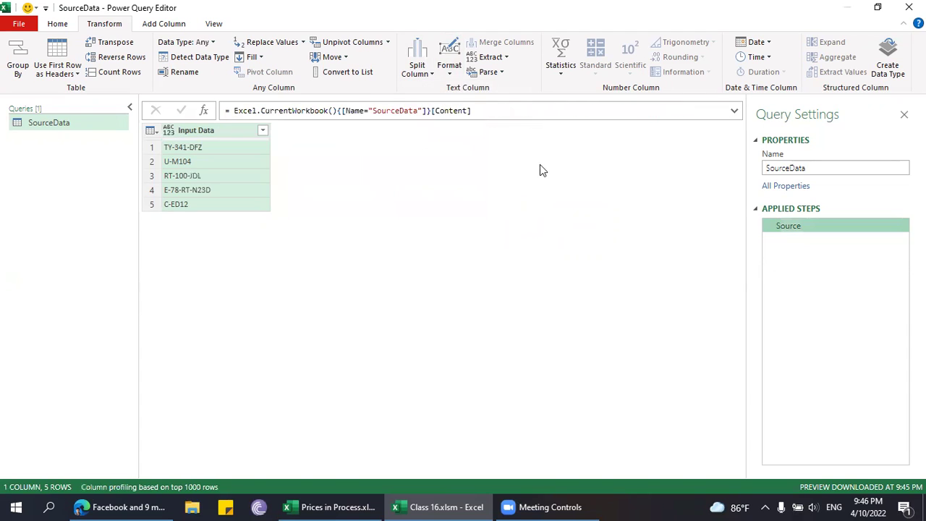
Retry the non-digit to digit split on the Input Data column, and delete that split from the applied steps.
{"action": "left_click", "coordinate": [449, 76]}
{"action": "left_click", "coordinate": [416, 69]}
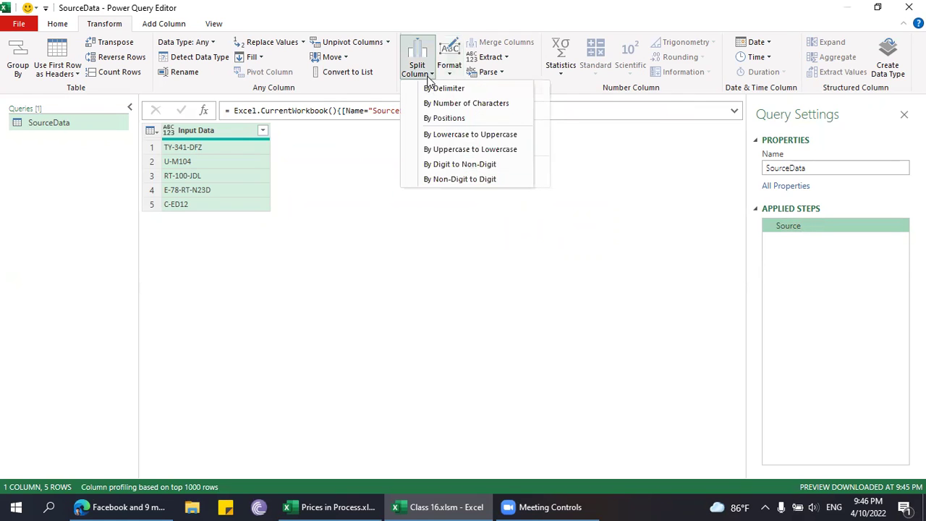
{"action": "left_click", "coordinate": [448, 179]}
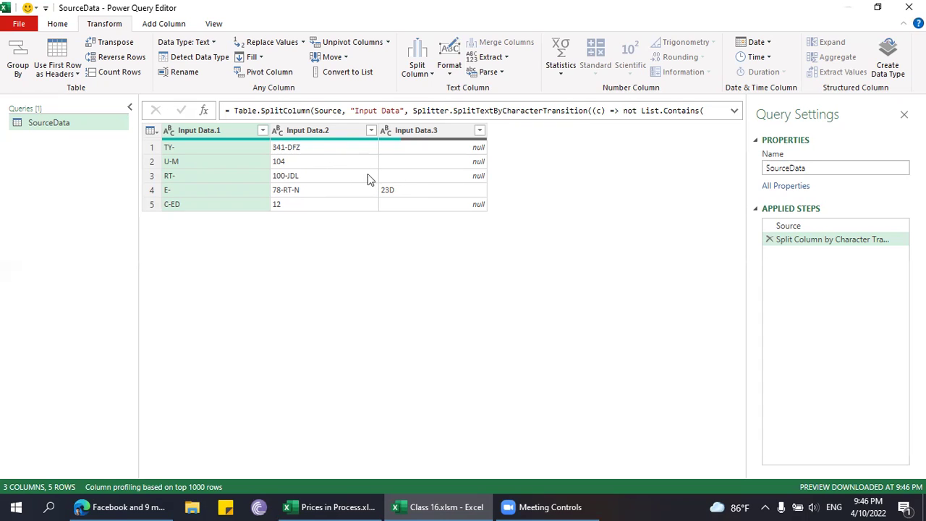
{"action": "left_click", "coordinate": [768, 239]}
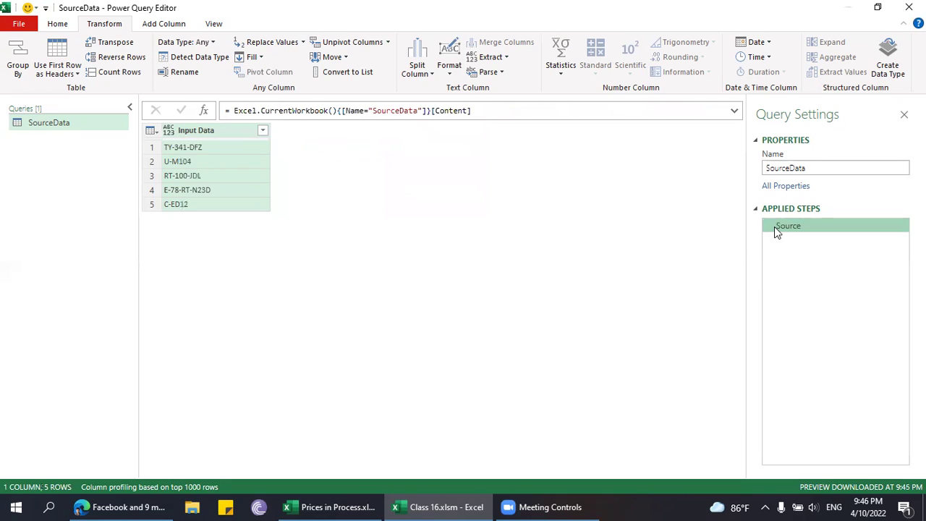
Examine the Format, Extract, Fill and Split Column options available for transforming the Input Data column.
{"action": "left_click", "coordinate": [454, 75]}
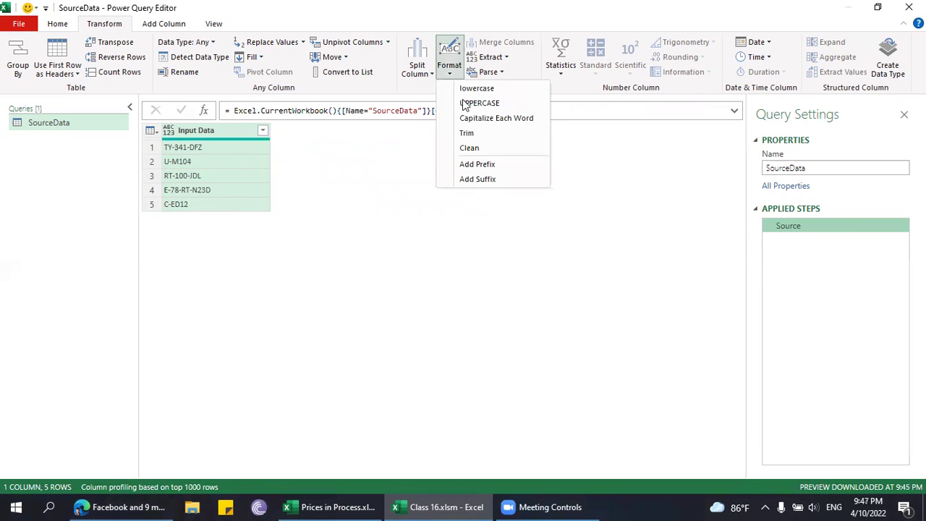
{"action": "left_click", "coordinate": [493, 58]}
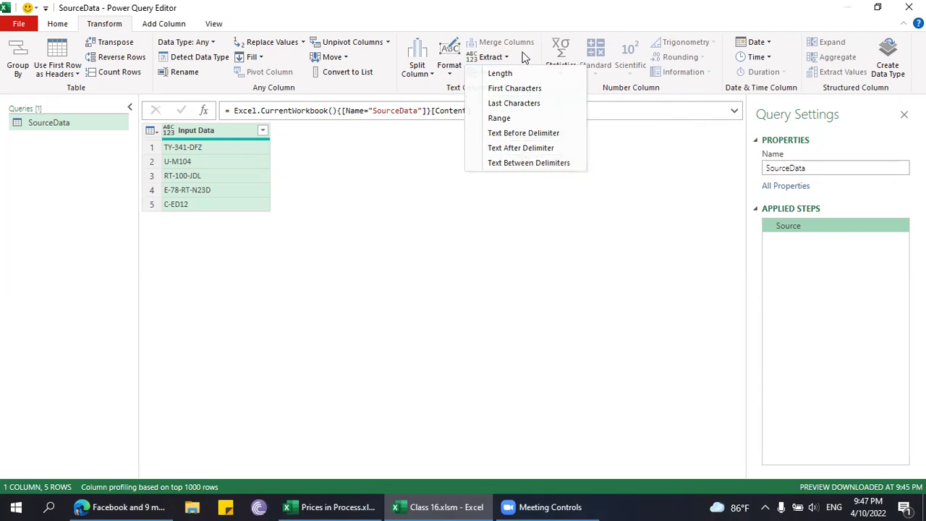
{"action": "left_click", "coordinate": [508, 69]}
{"action": "left_click", "coordinate": [503, 73]}
{"action": "left_click", "coordinate": [501, 73]}
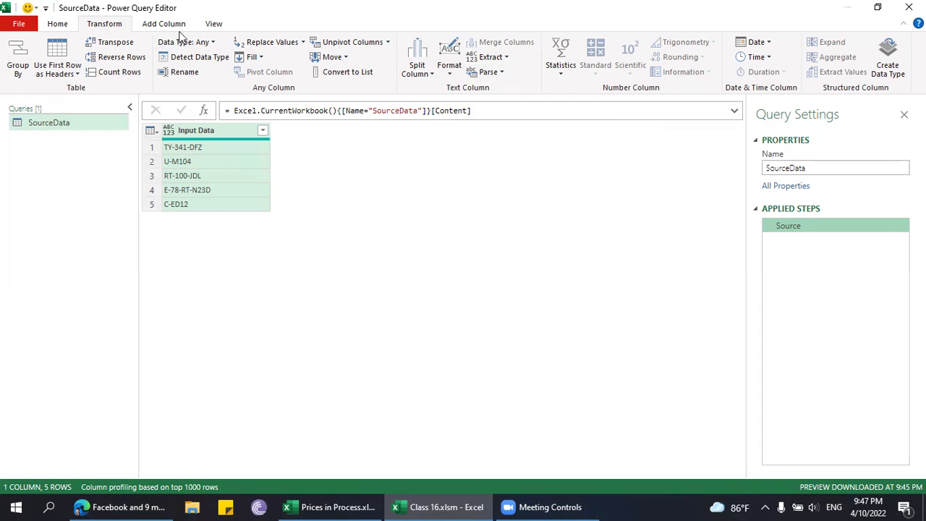
{"action": "left_click", "coordinate": [262, 58]}
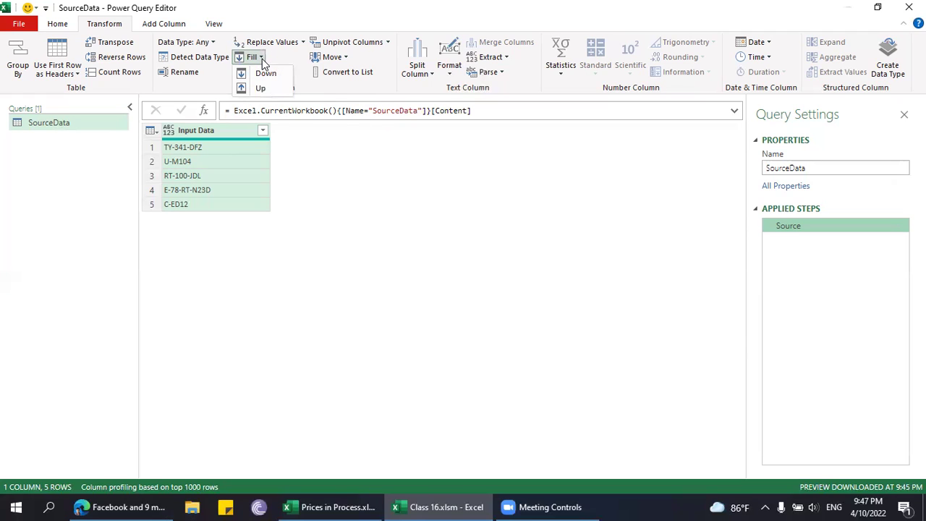
{"action": "left_click", "coordinate": [205, 127]}
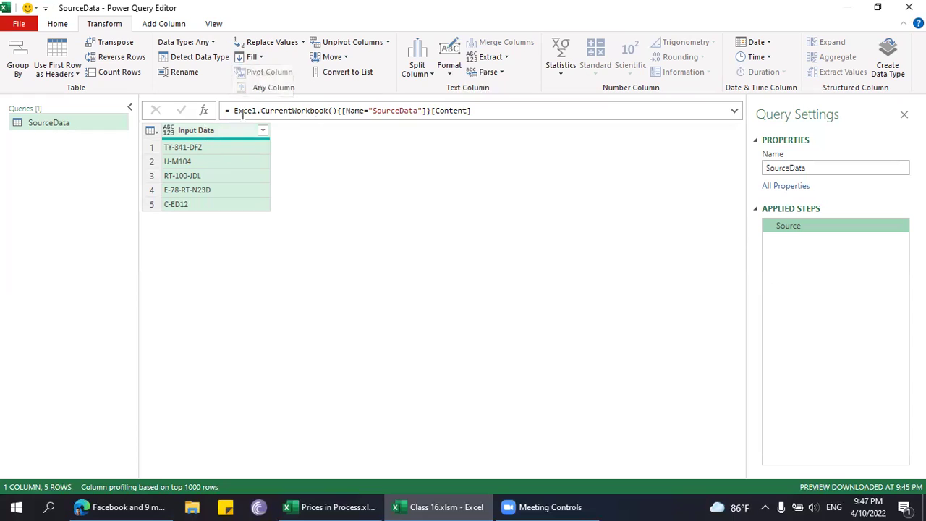
{"action": "left_click", "coordinate": [507, 60]}
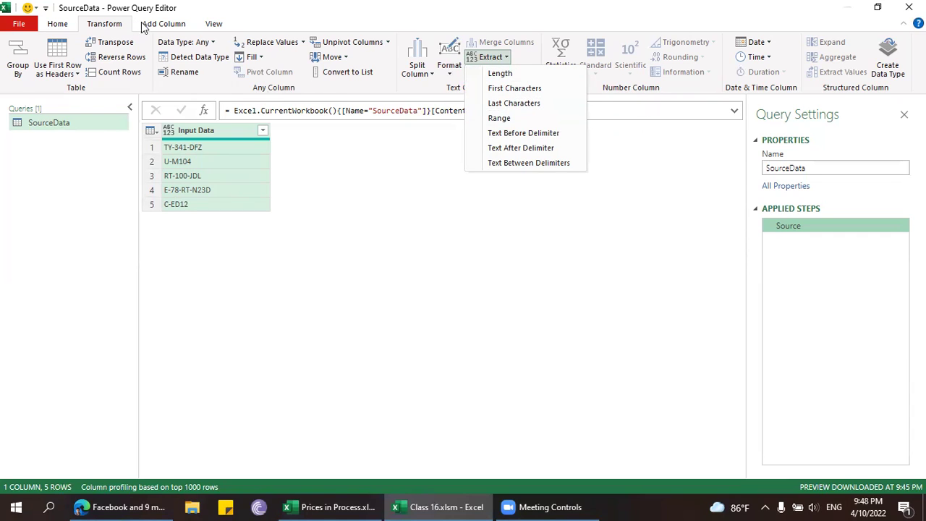
{"action": "left_click", "coordinate": [420, 72]}
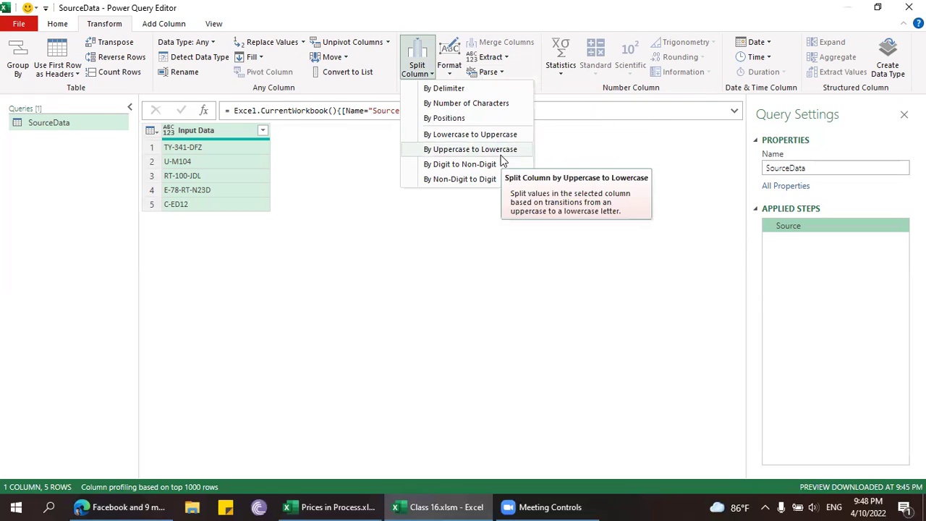
Retry the digit to non-digit split on the Input Data column, and remove that split from the applied steps.
{"action": "left_click", "coordinate": [458, 165]}
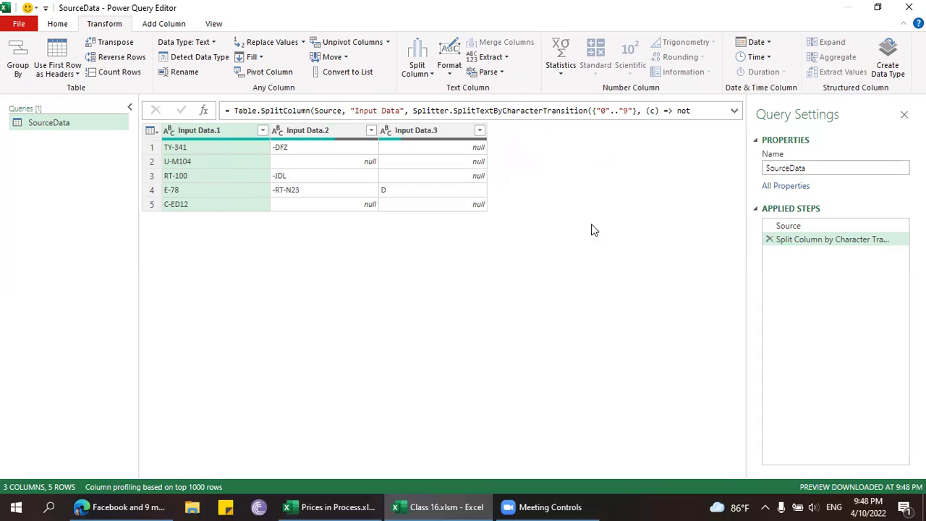
{"action": "left_click", "coordinate": [768, 239]}
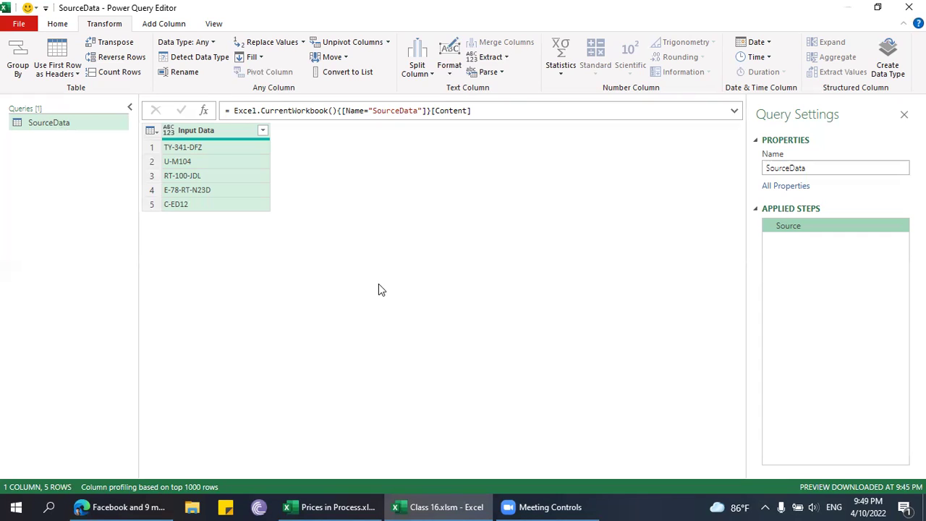
{"action": "left_click", "coordinate": [214, 146]}
Switch to Microsoft Edge, search the web for "MSDN POWER QUERY" and open the Microsoft Power Query documentation page.
{"action": "left_click", "coordinate": [119, 507]}
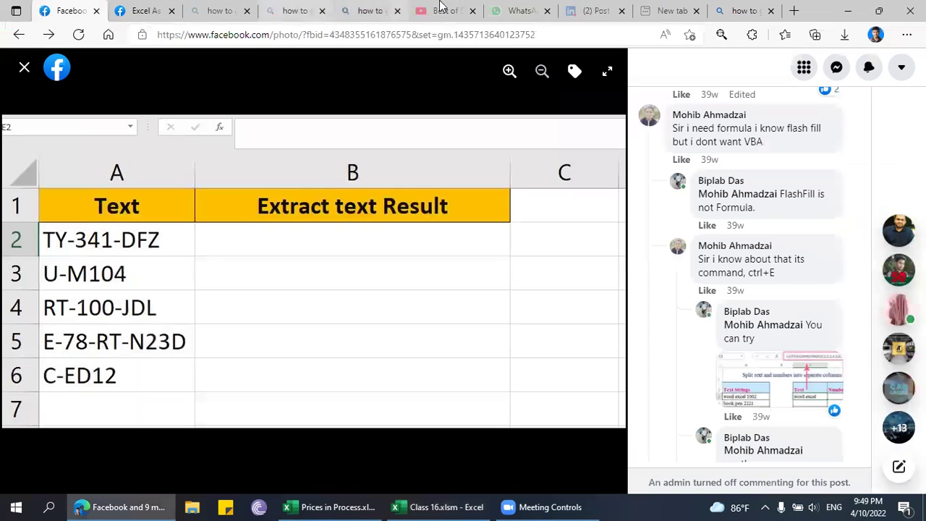
{"action": "left_click", "coordinate": [757, 7]}
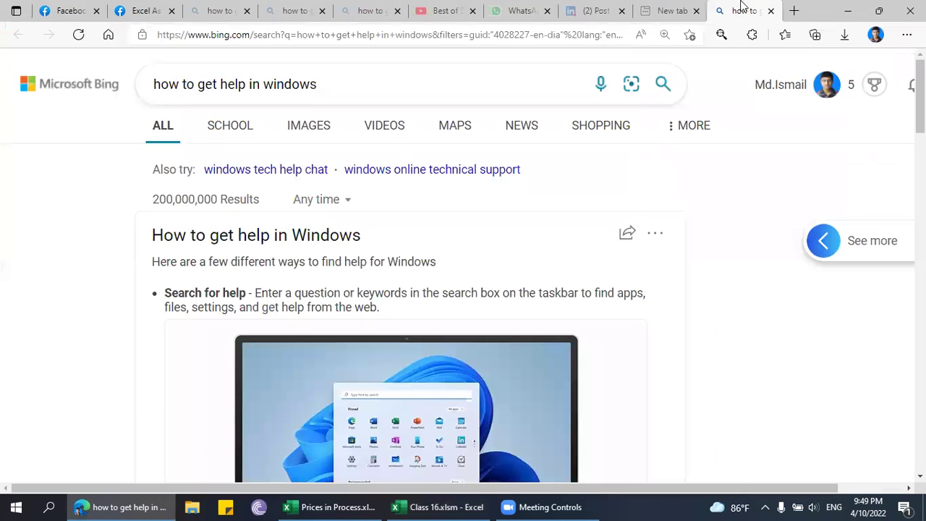
{"action": "left_click", "coordinate": [663, 10]}
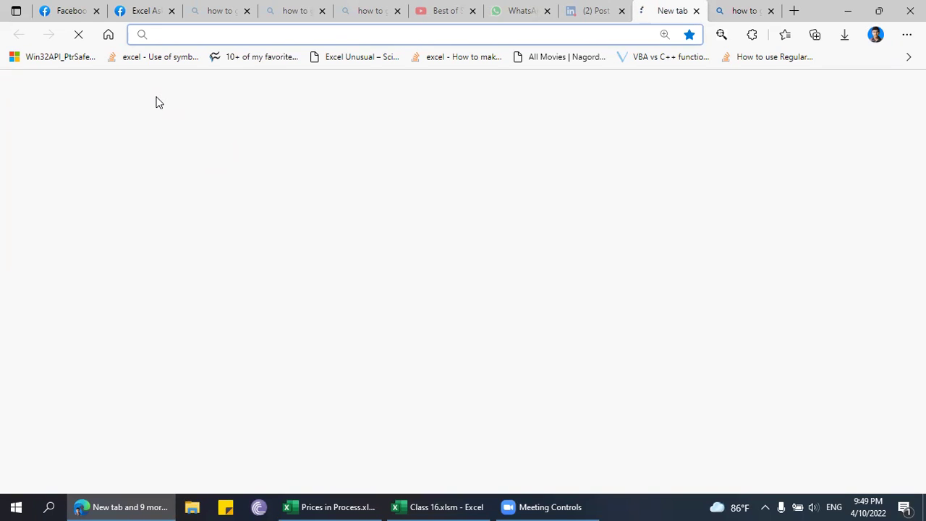
{"action": "type", "text": "MSDN "}
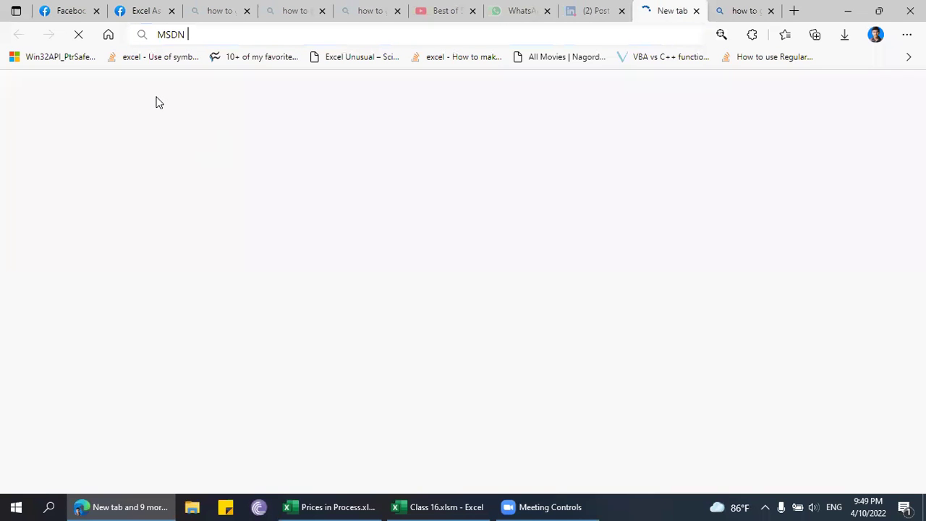
{"action": "type", "text": "POWER QUERY"}
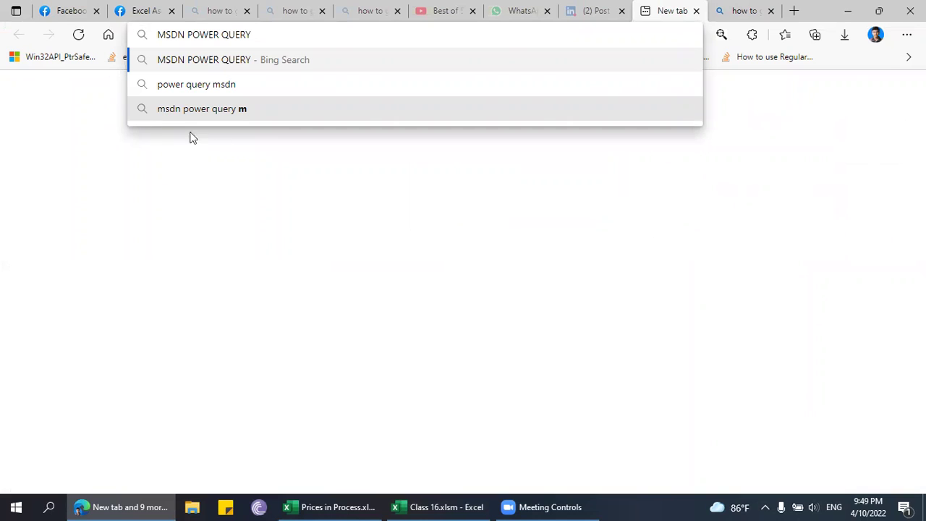
{"action": "key", "text": "Return"}
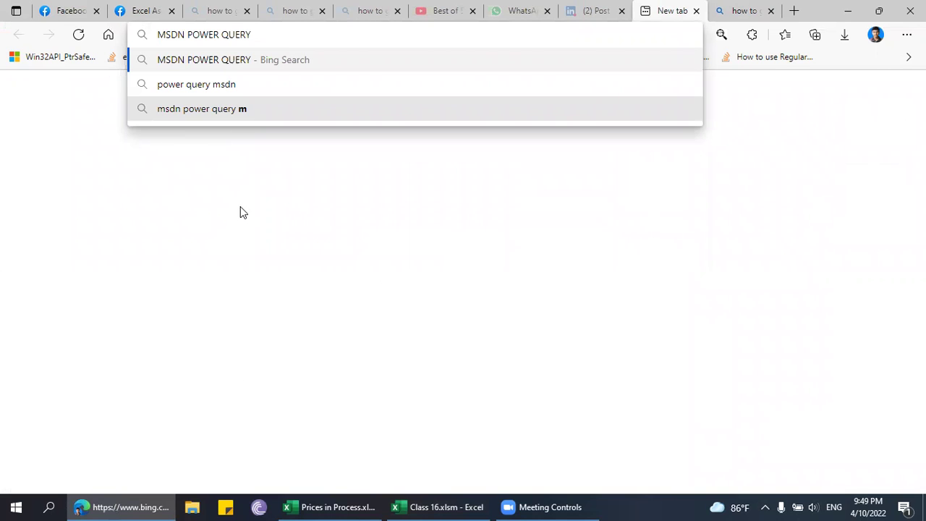
{"action": "left_click", "coordinate": [258, 203]}
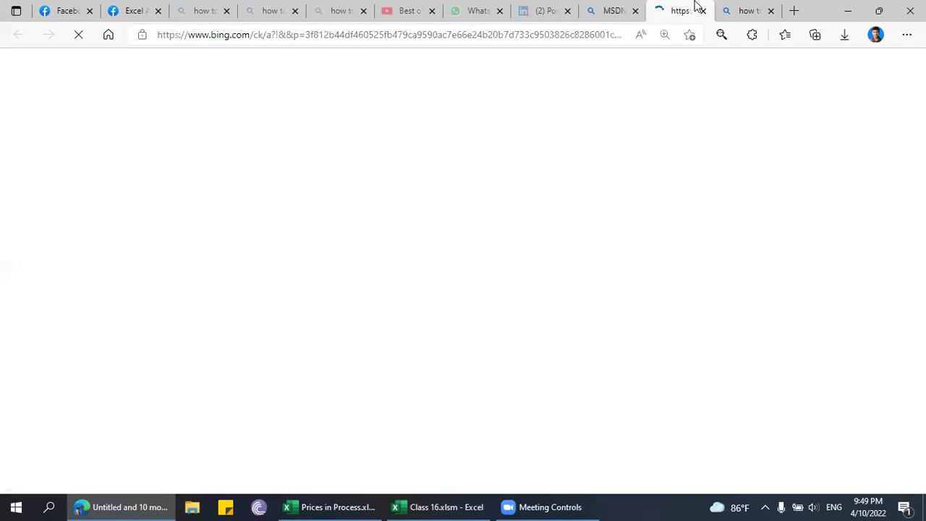
{"action": "left_click", "coordinate": [455, 506]}
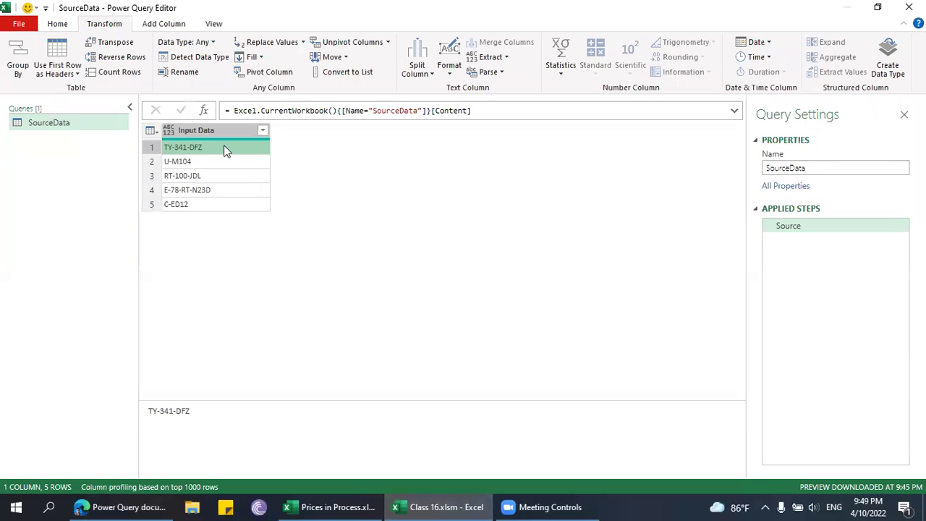
{"action": "left_click", "coordinate": [129, 506]}
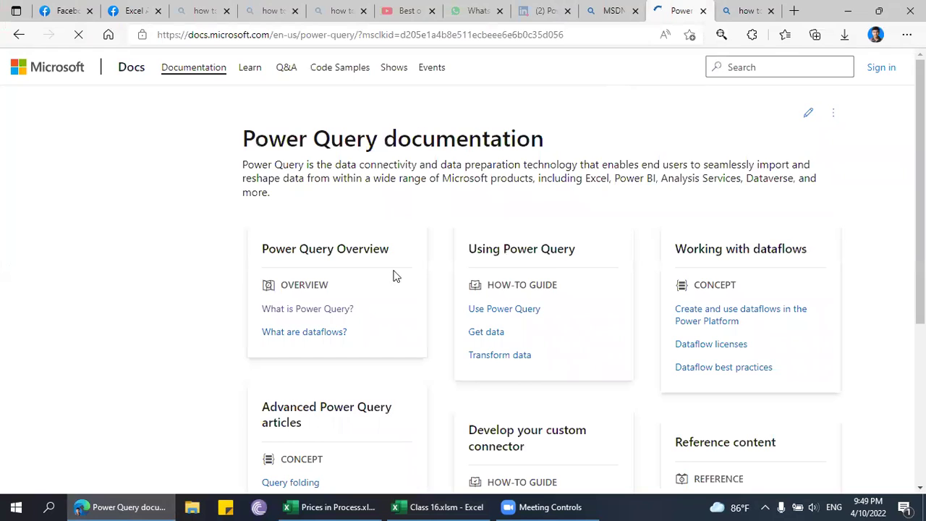
Open the Use Power Query how-to guide from the documentation and look through the article.
{"action": "scroll", "coordinate": [388, 258], "scroll_direction": "down", "scroll_amount": 2}
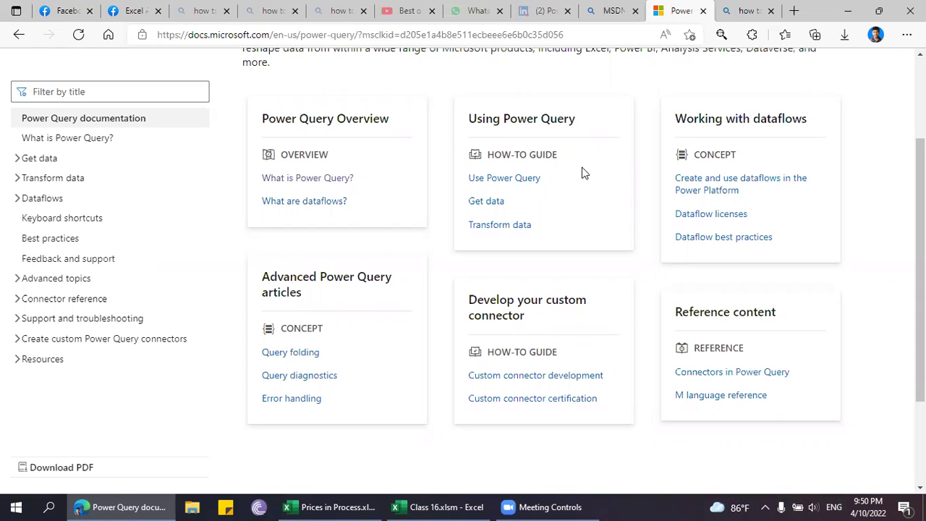
{"action": "left_click", "coordinate": [509, 178]}
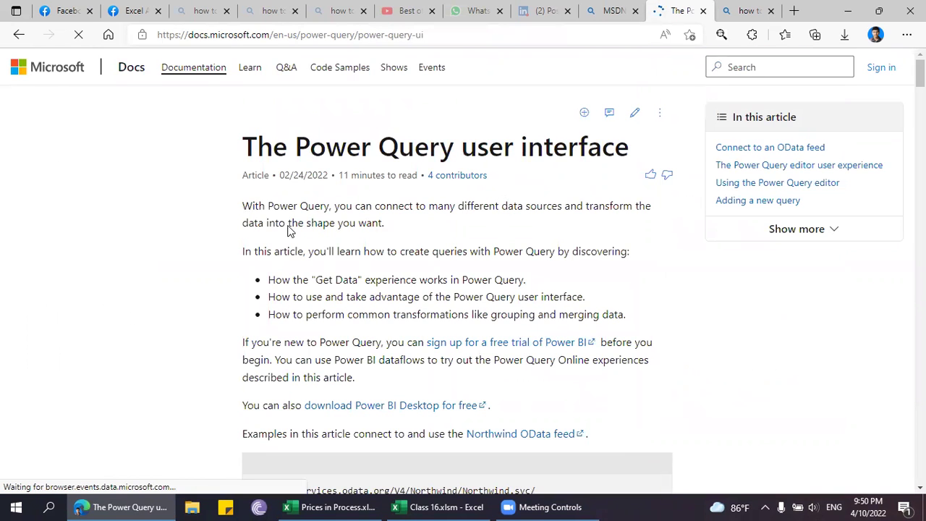
{"action": "scroll", "coordinate": [291, 246], "scroll_direction": "down", "scroll_amount": 2}
{"action": "scroll", "coordinate": [259, 265], "scroll_direction": "down", "scroll_amount": 5}
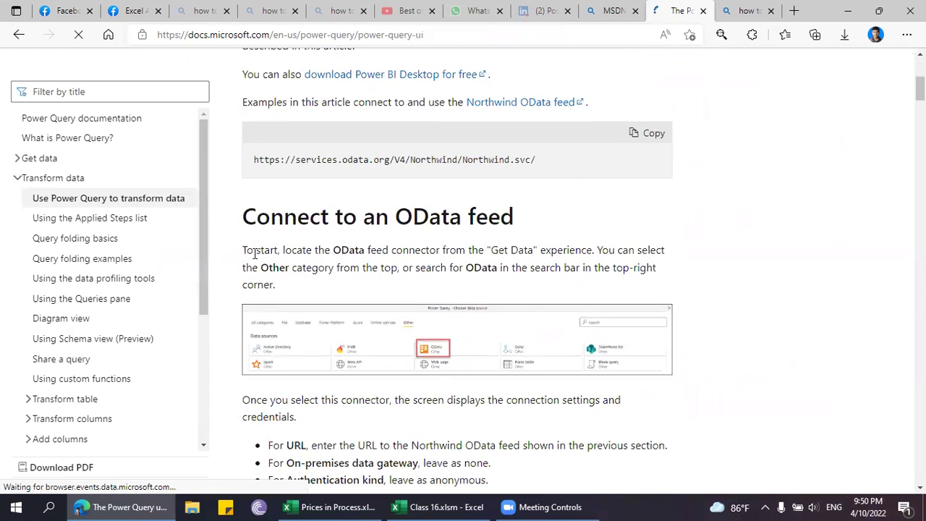
{"action": "scroll", "coordinate": [109, 334], "scroll_direction": "down", "scroll_amount": 3}
Filter the Power Query documentation's table of contents by the title "Text".
{"action": "left_click", "coordinate": [75, 92]}
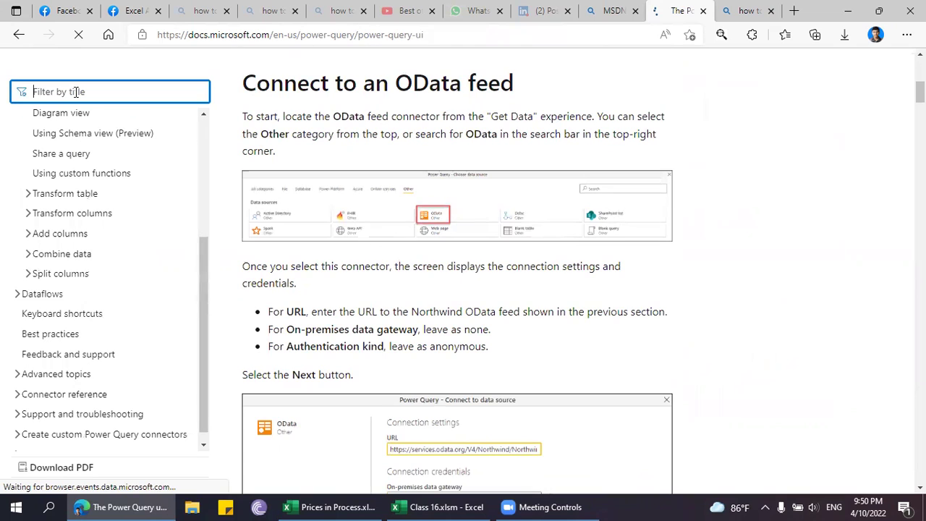
{"action": "type", "text": "tEXT."}
{"action": "key", "text": "BackSpace"}
{"action": "key", "text": "BackSpace"}
{"action": "key", "text": "BackSpace"}
{"action": "key", "text": "BackSpace"}
{"action": "key", "text": "BackSpace"}
{"action": "type", "text": "T"}
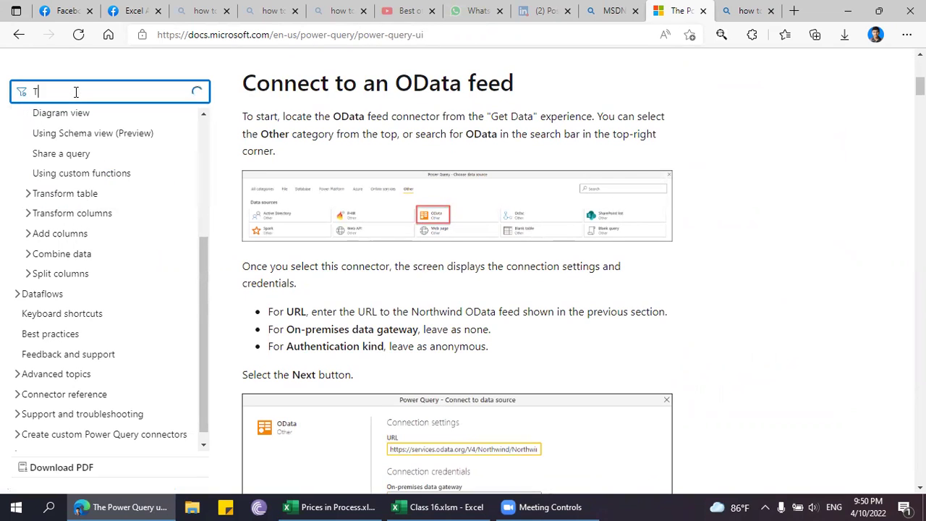
{"action": "type", "text": "ext"}
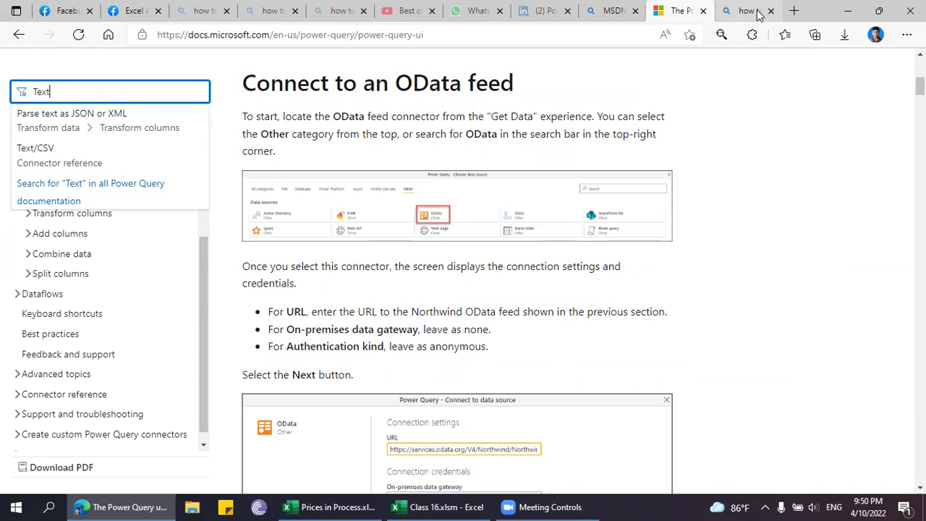
Search the web in a new browser tab for "text function power queyr msdnn".
{"action": "left_click", "coordinate": [794, 10]}
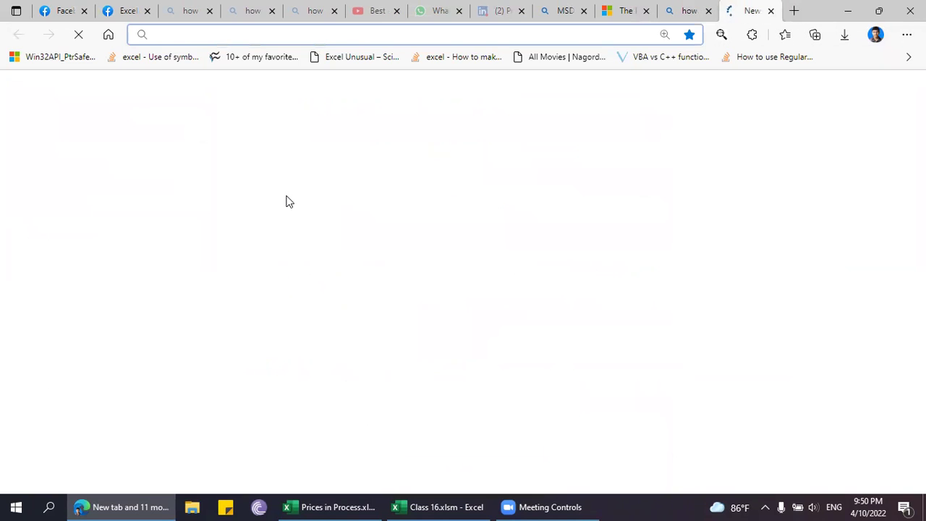
{"action": "type", "text": "text "}
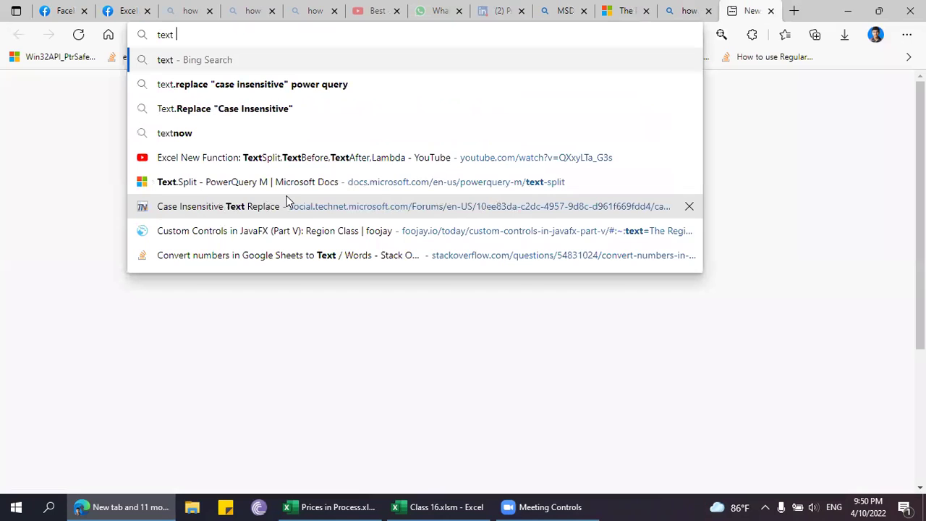
{"action": "type", "text": "function power "}
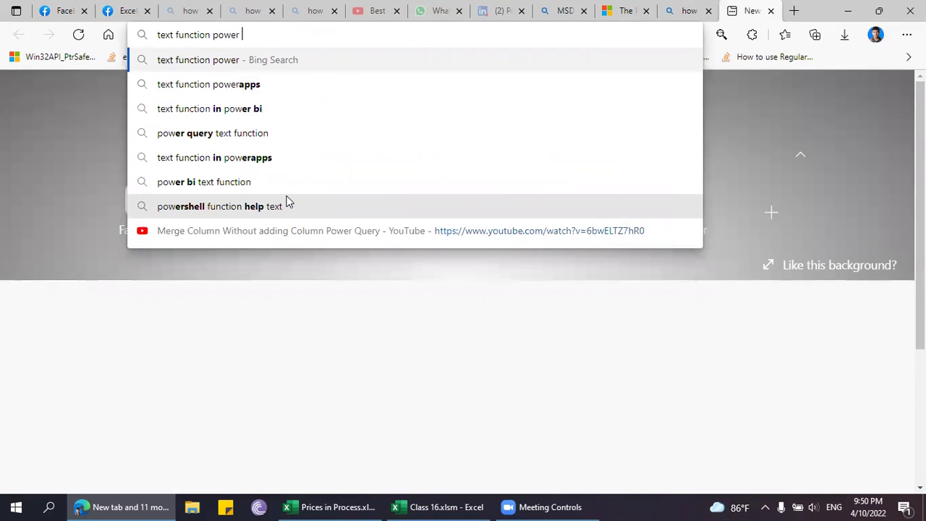
{"action": "type", "text": "queyr msd"}
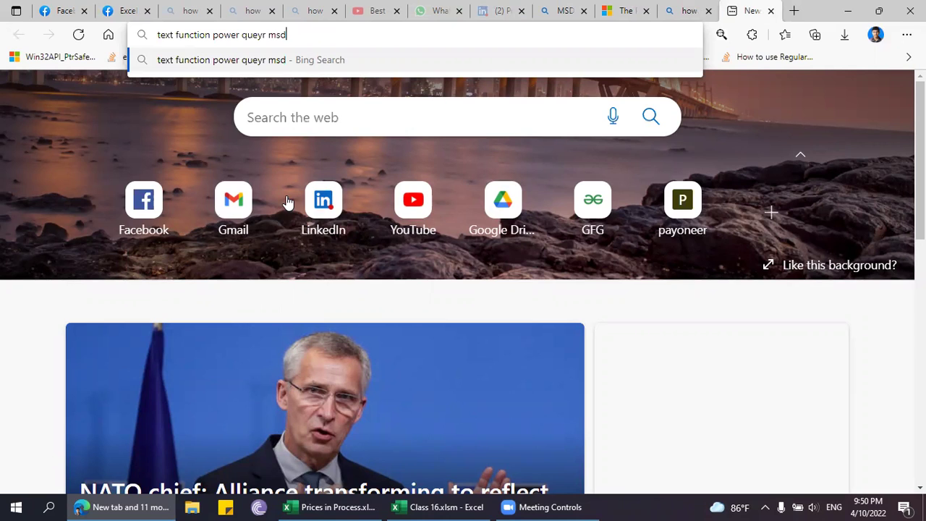
{"action": "key", "text": "Return"}
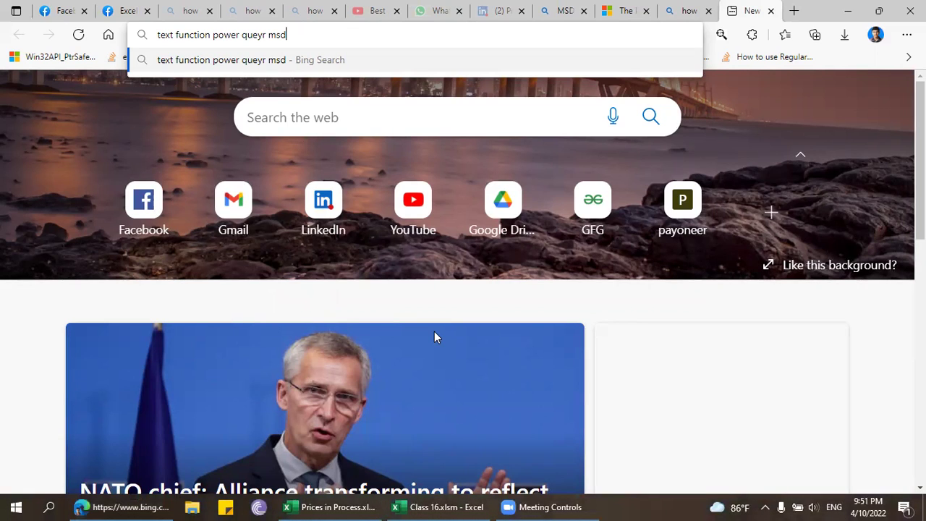
{"action": "key", "text": "super+s"}
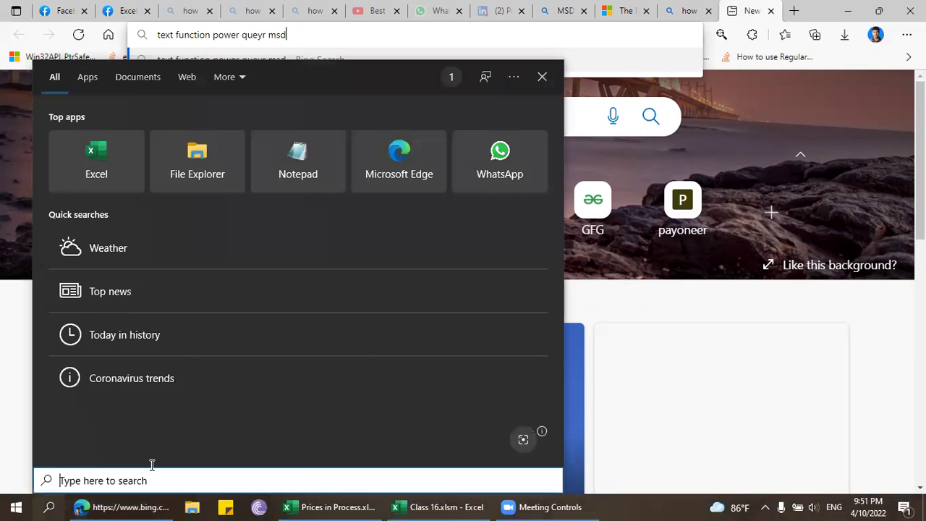
{"action": "type", "text": "task"}
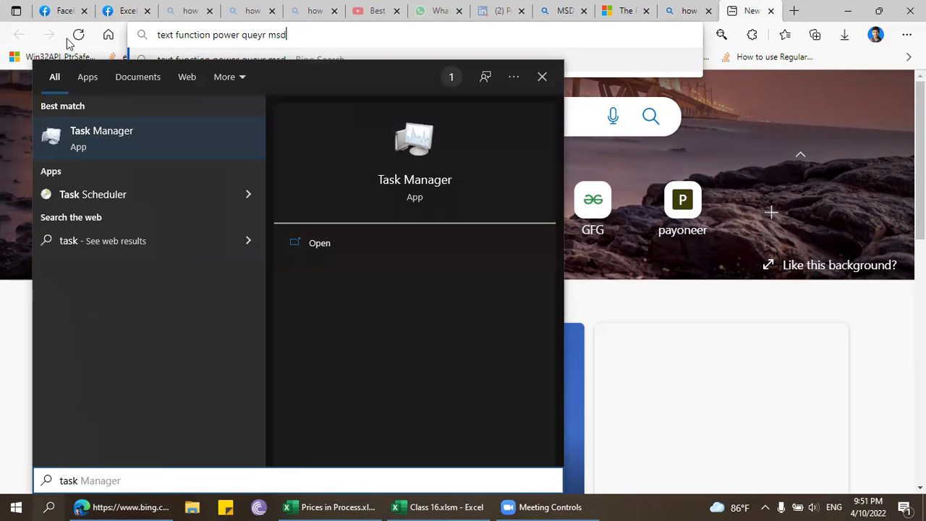
{"action": "left_click", "coordinate": [309, 36]}
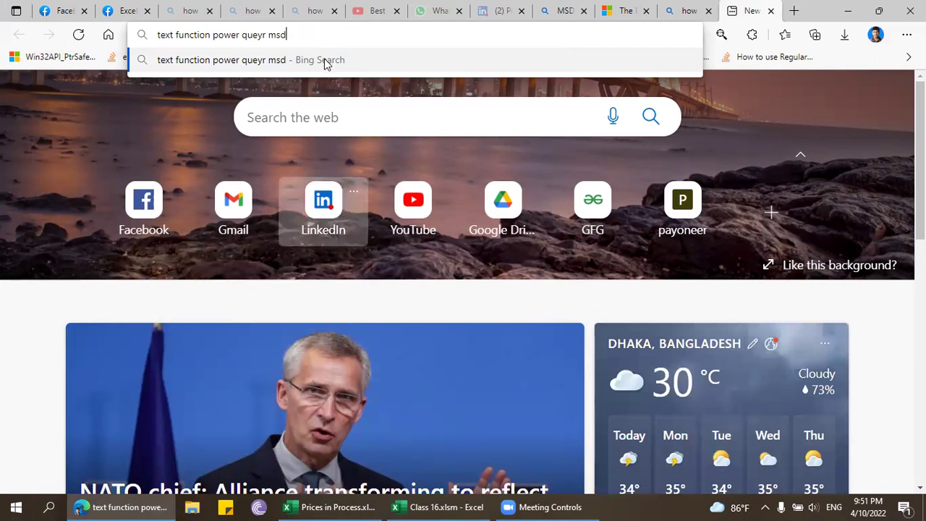
Open the "Text functions - PowerQuery M" Microsoft Docs page from the search results.
{"action": "left_click", "coordinate": [324, 61]}
{"action": "type", "text": "n"}
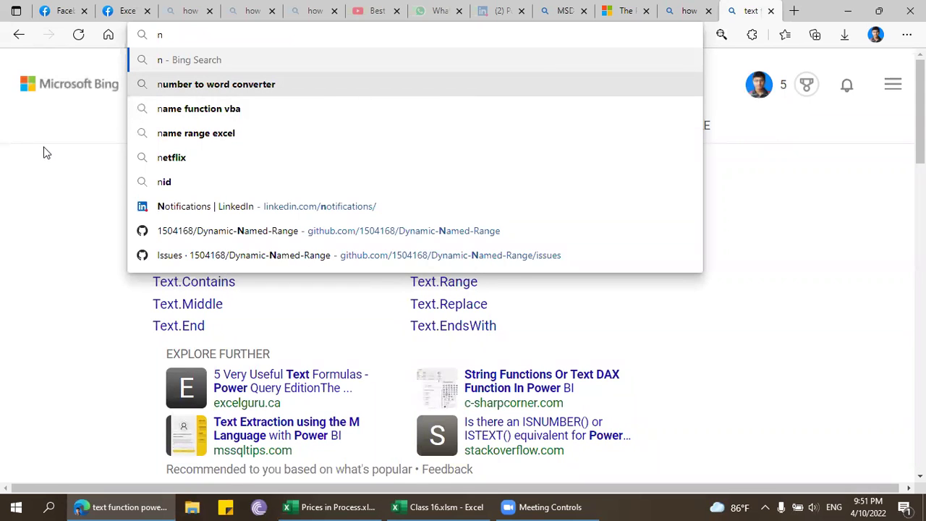
{"action": "left_click", "coordinate": [65, 132]}
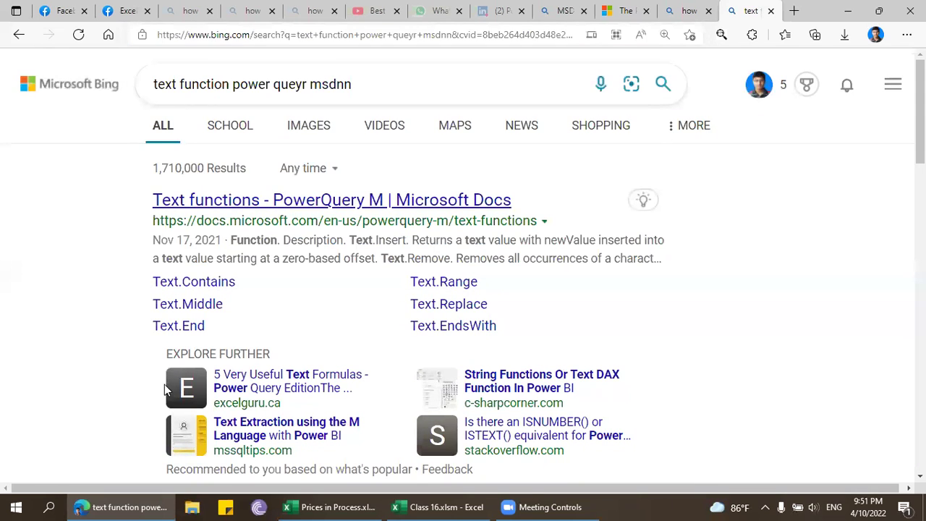
{"action": "left_click", "coordinate": [415, 200]}
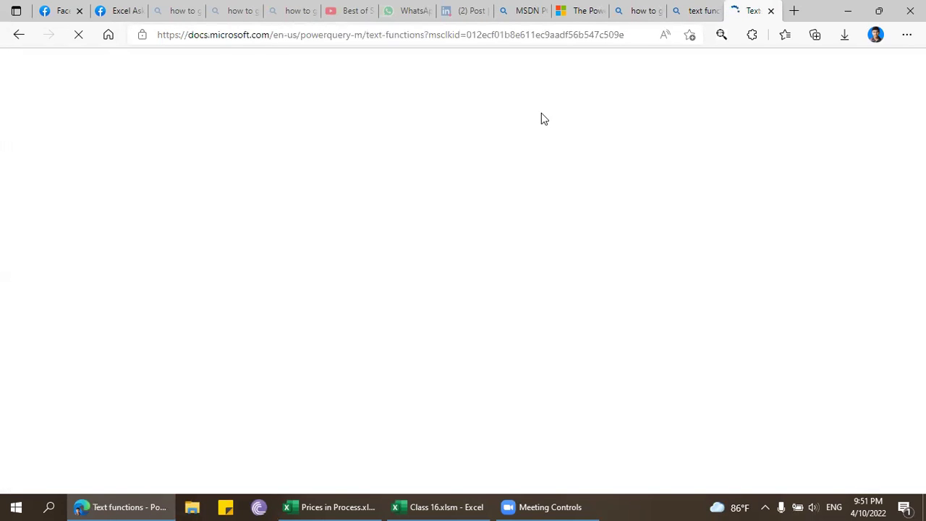
Look through the Text functions overview, from Information and Text Comparisons to Extraction and Modification, for a function that removes characters.
{"action": "scroll", "coordinate": [448, 264], "scroll_direction": "down", "scroll_amount": 2}
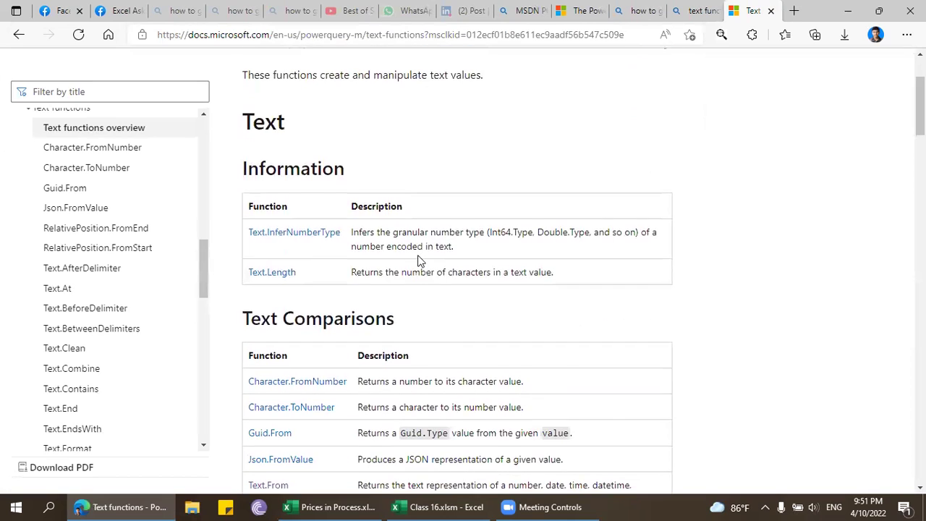
{"action": "scroll", "coordinate": [419, 261], "scroll_direction": "down", "scroll_amount": 2}
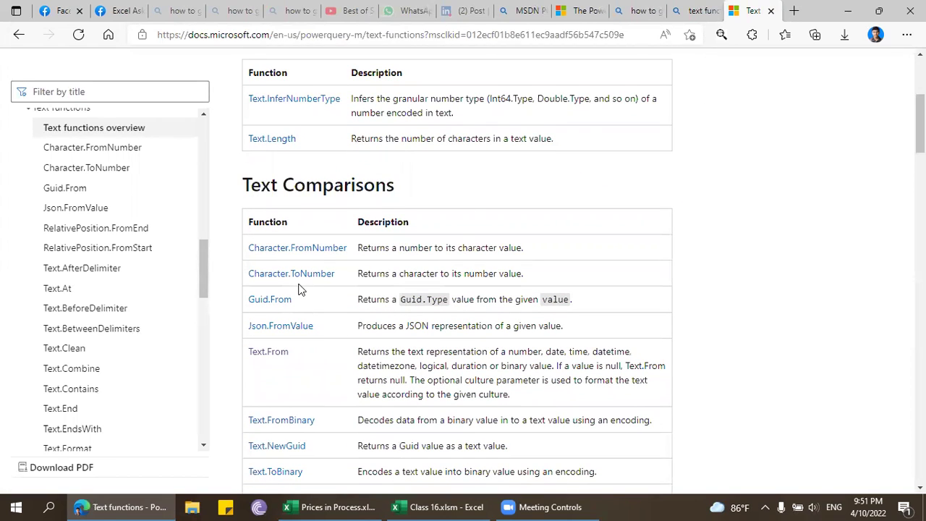
{"action": "scroll", "coordinate": [301, 289], "scroll_direction": "down", "scroll_amount": 1}
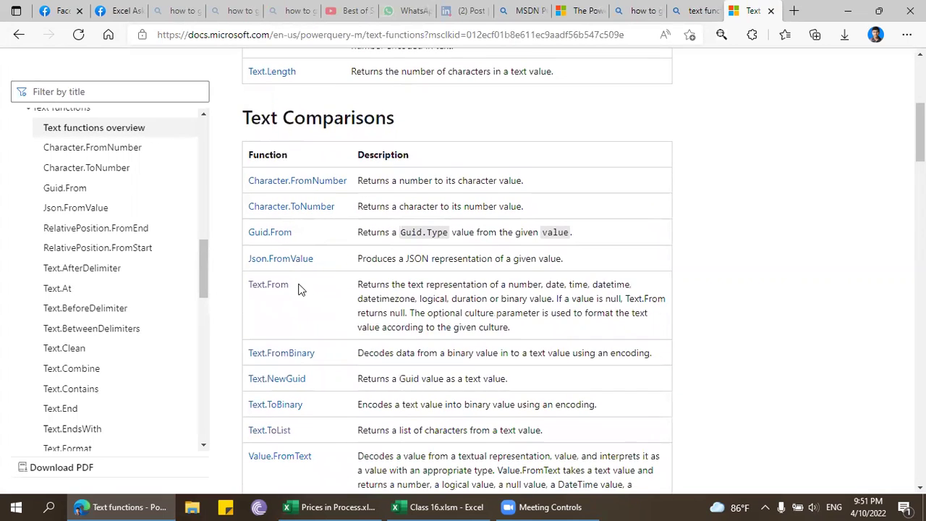
{"action": "scroll", "coordinate": [301, 289], "scroll_direction": "down", "scroll_amount": 1}
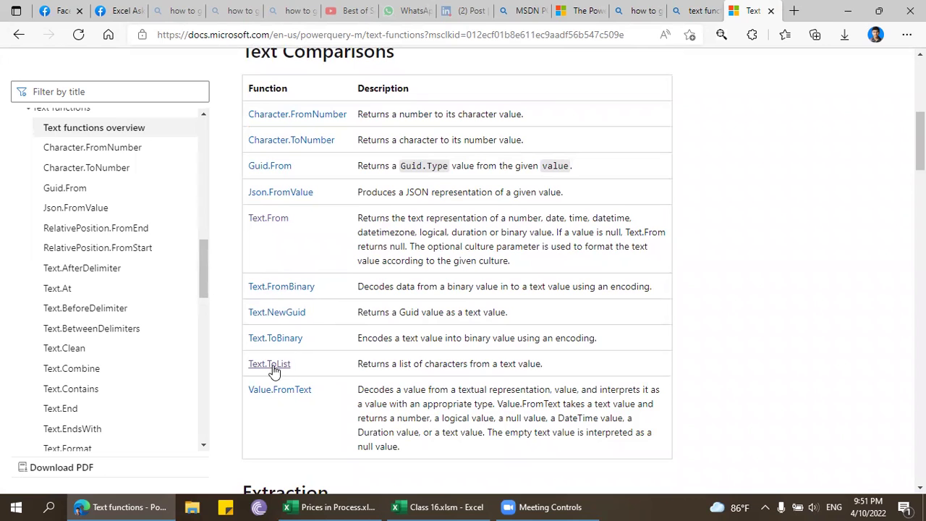
{"action": "scroll", "coordinate": [311, 347], "scroll_direction": "down", "scroll_amount": 1}
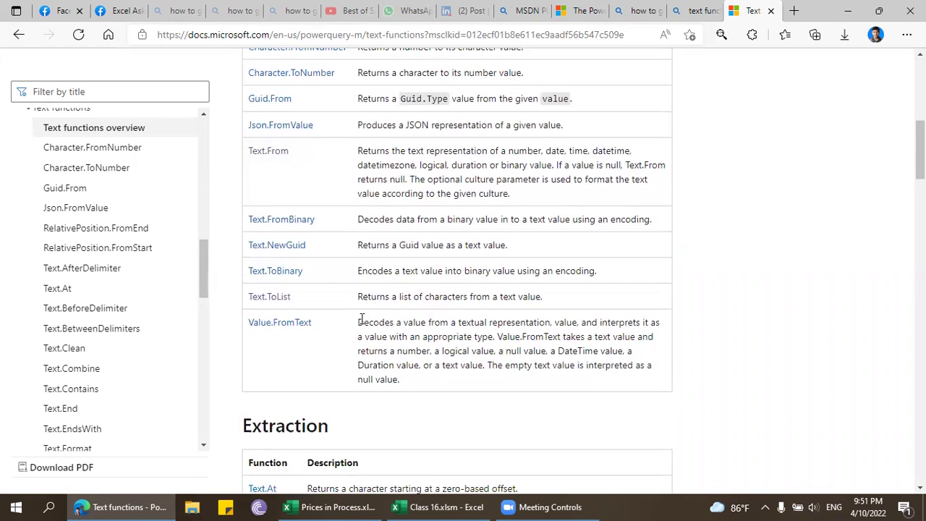
{"action": "scroll", "coordinate": [362, 318], "scroll_direction": "down", "scroll_amount": 1}
{"action": "scroll", "coordinate": [273, 339], "scroll_direction": "down", "scroll_amount": 2}
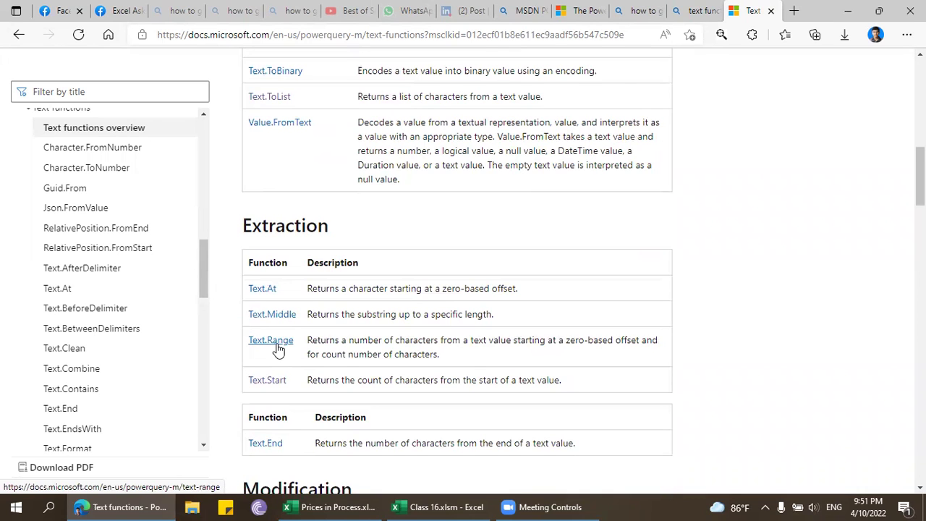
{"action": "scroll", "coordinate": [273, 340], "scroll_direction": "down", "scroll_amount": 1}
{"action": "scroll", "coordinate": [275, 322], "scroll_direction": "down", "scroll_amount": 1}
{"action": "scroll", "coordinate": [273, 304], "scroll_direction": "down", "scroll_amount": 1}
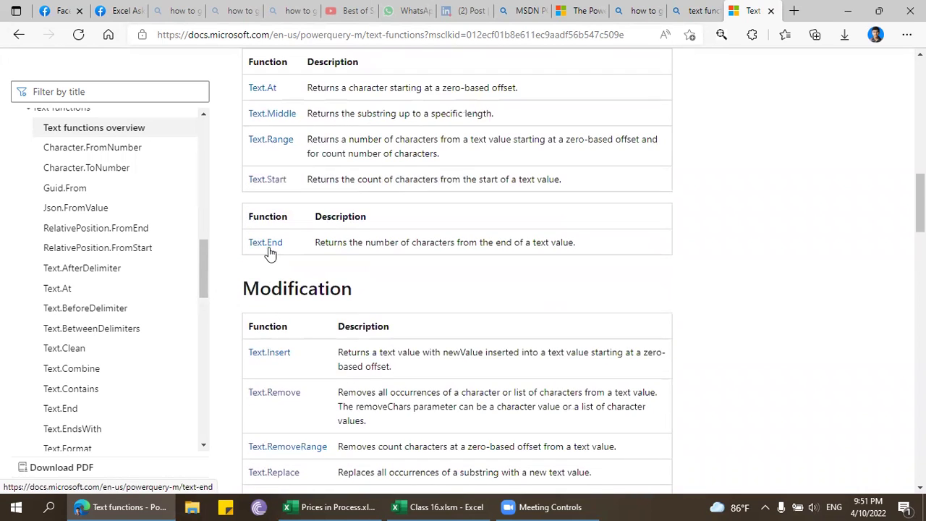
{"action": "scroll", "coordinate": [283, 340], "scroll_direction": "down", "scroll_amount": 1}
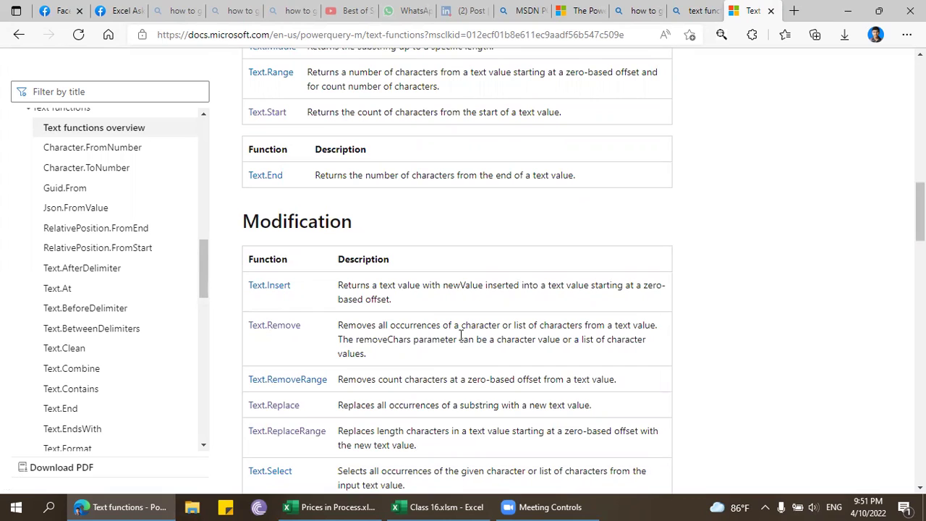
Open the Text.Remove reference page and examine the text and character-list arguments in its Example 1 usage code.
{"action": "left_click", "coordinate": [274, 329]}
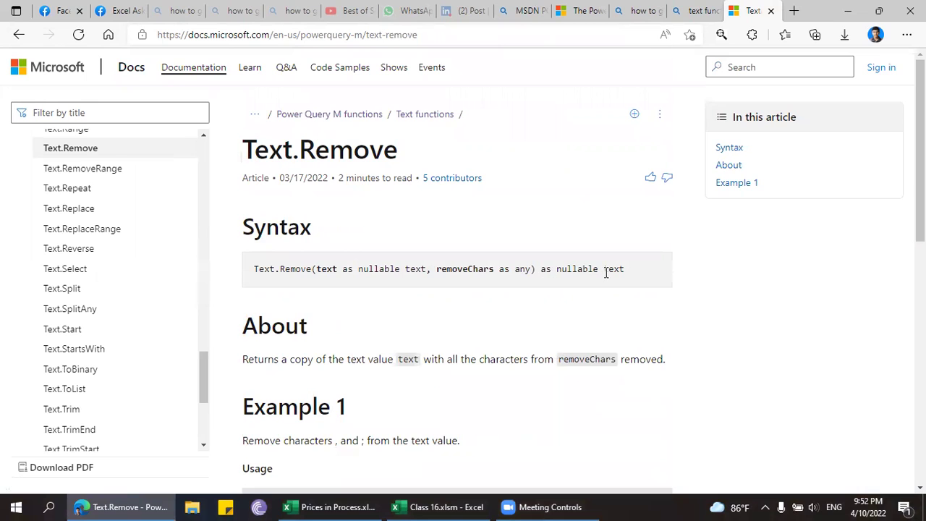
{"action": "scroll", "coordinate": [465, 320], "scroll_direction": "down", "scroll_amount": 2}
{"action": "scroll", "coordinate": [434, 326], "scroll_direction": "down", "scroll_amount": 1}
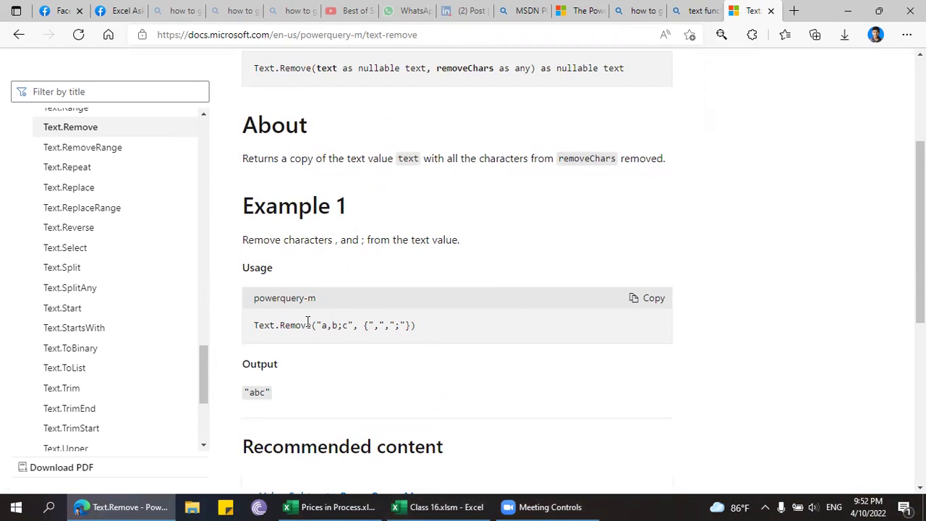
{"action": "scroll", "coordinate": [307, 322], "scroll_direction": "down", "scroll_amount": 2}
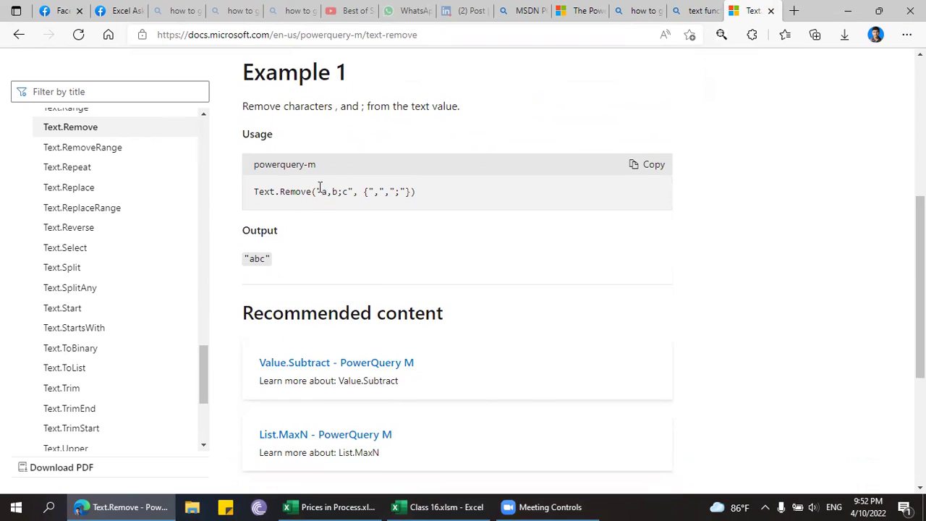
{"action": "left_click_drag", "start_coordinate": [319, 192], "coordinate": [335, 193]}
{"action": "left_click", "coordinate": [327, 194]}
{"action": "left_click_drag", "start_coordinate": [316, 191], "coordinate": [354, 192]}
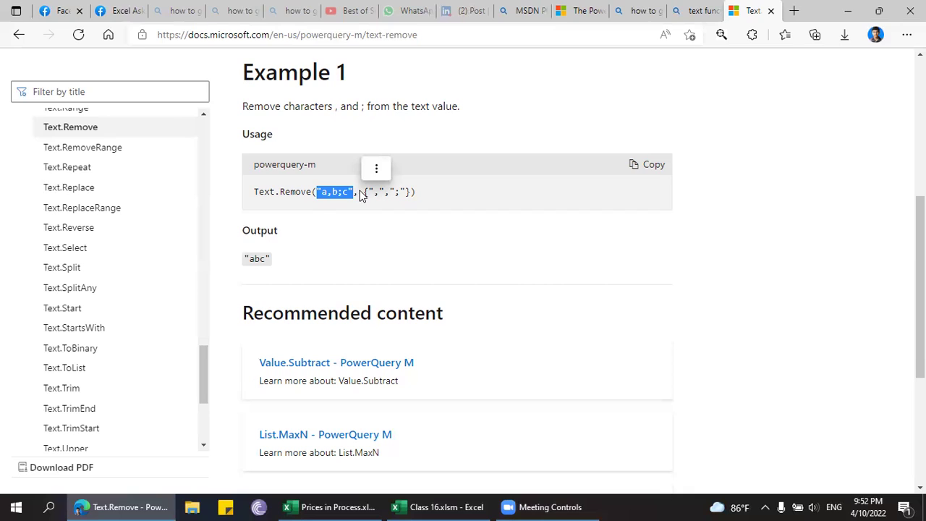
{"action": "left_click_drag", "start_coordinate": [365, 193], "coordinate": [405, 196]}
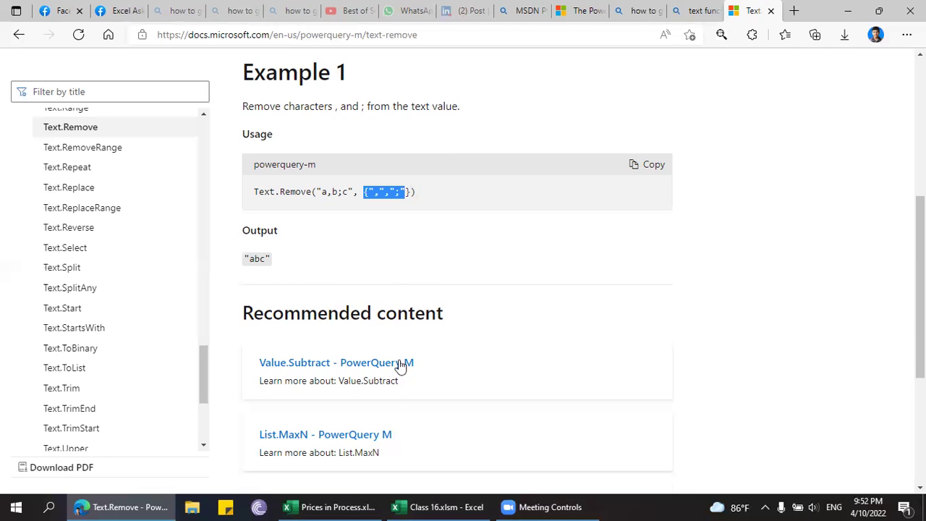
Switch to the Power Query Editor and open a new custom column definition for the SourceData query.
{"action": "left_click", "coordinate": [458, 506]}
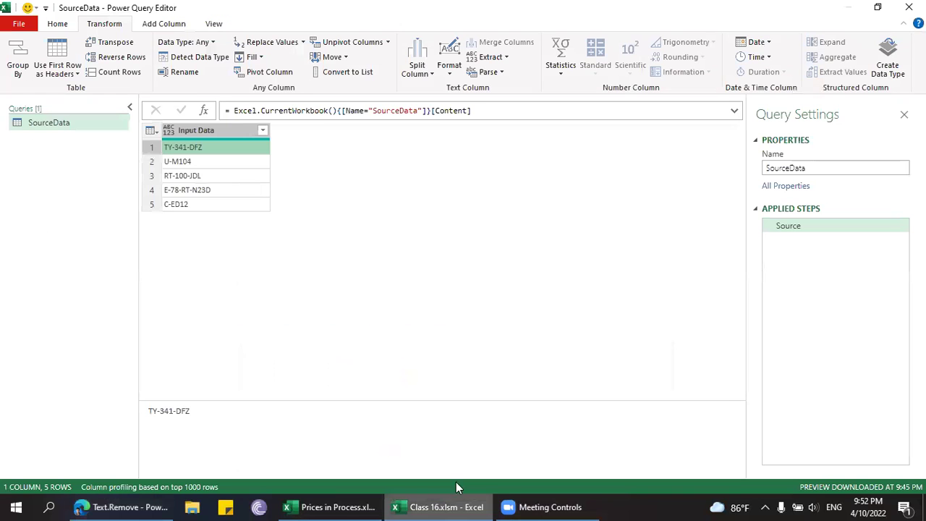
{"action": "left_click", "coordinate": [224, 130]}
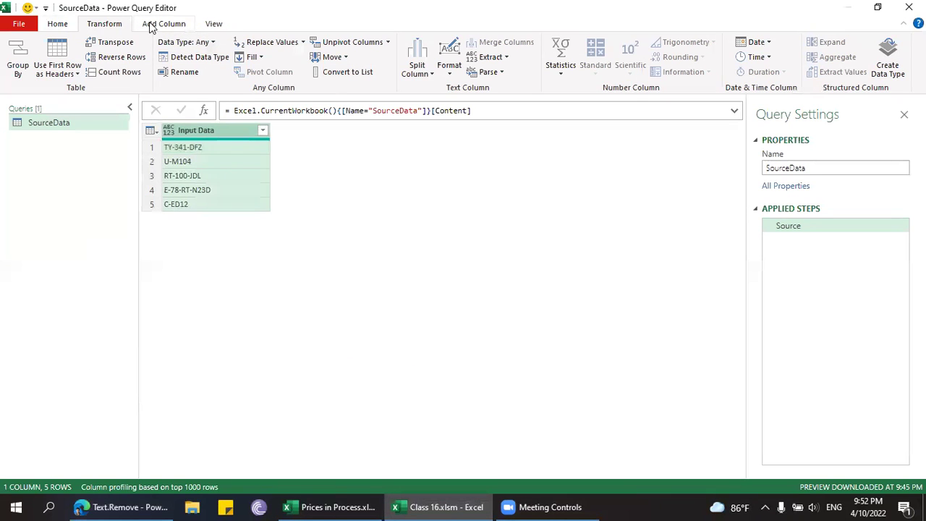
{"action": "left_click", "coordinate": [160, 24]}
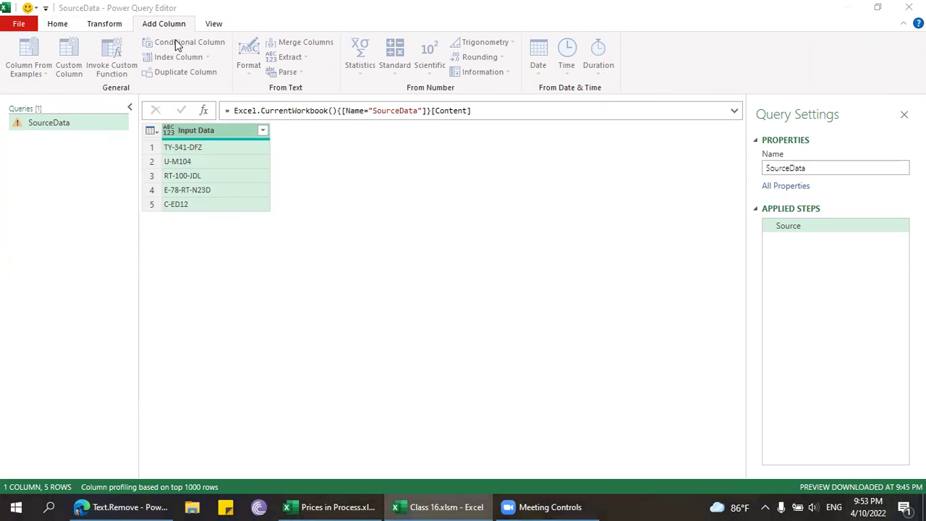
{"action": "key", "text": "alt+a"}
{"action": "key", "text": "c"}
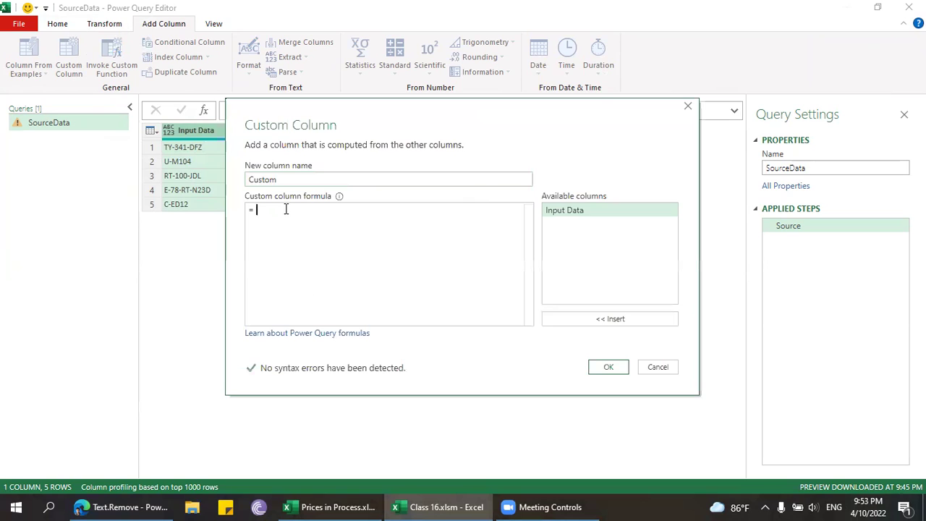
Add the custom column with the formula Text.Remove([Input Data],{"1"}), keeping the name Custom.
{"action": "type", "text": "Text.r"}
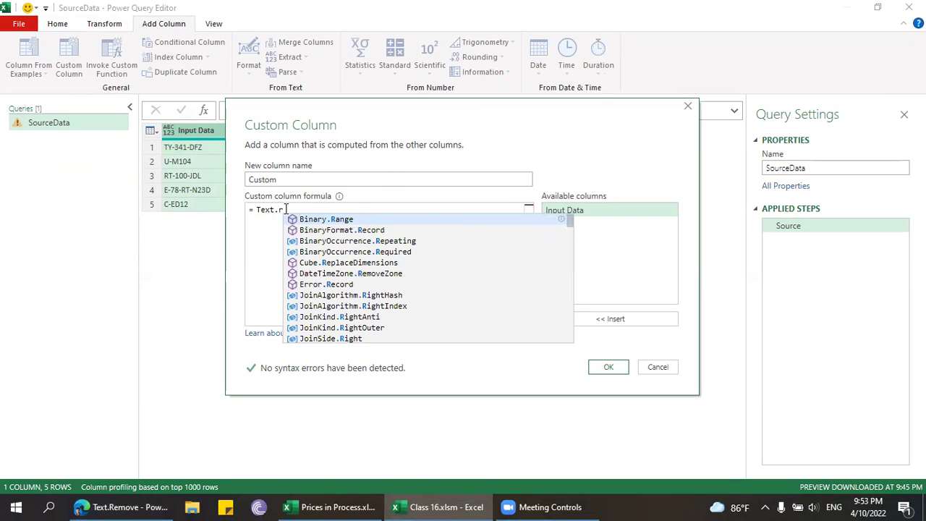
{"action": "key", "text": "BackSpace"}
{"action": "type", "text": "Rem"}
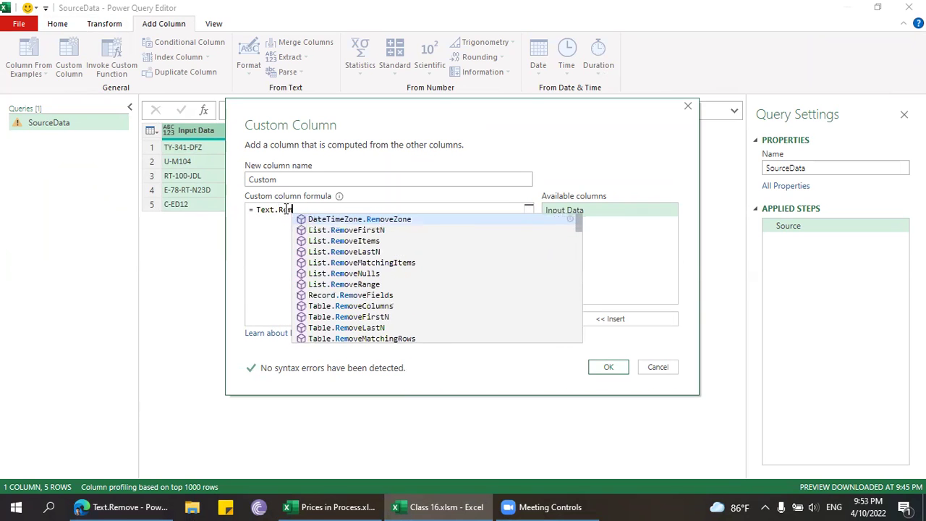
{"action": "type", "text": "ove("}
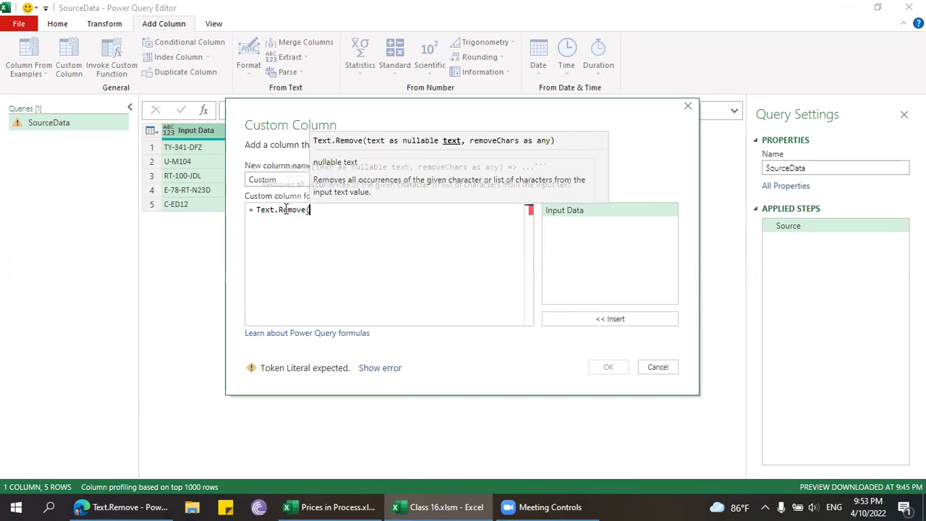
{"action": "double_click", "coordinate": [602, 210]}
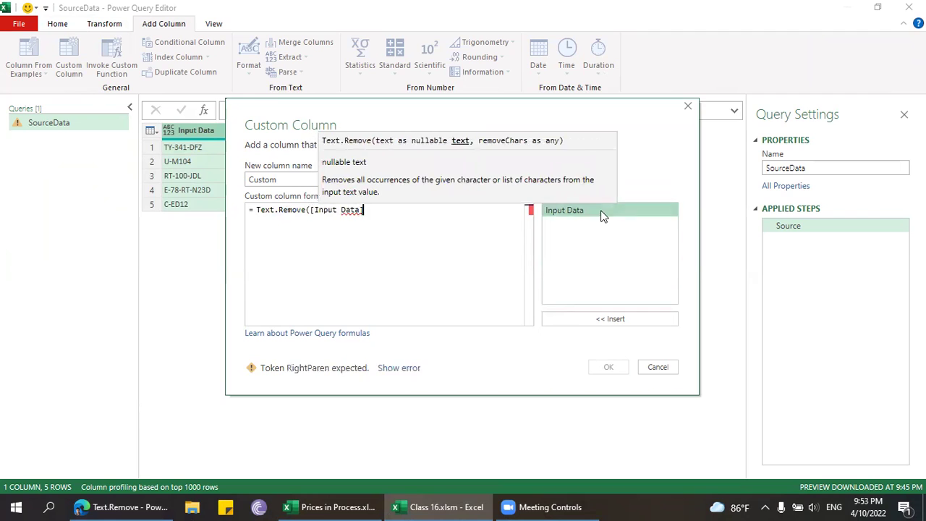
{"action": "type", "text": ","}
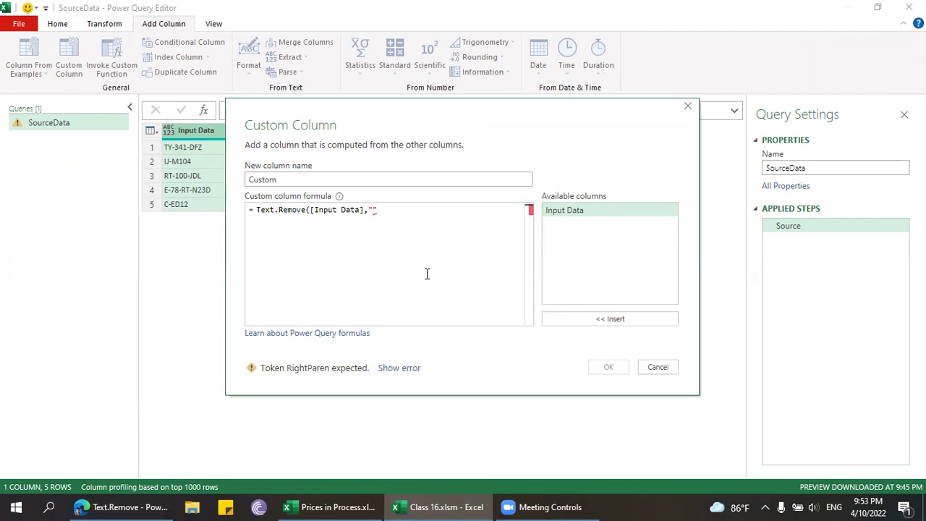
{"action": "type", "text": "{\""}
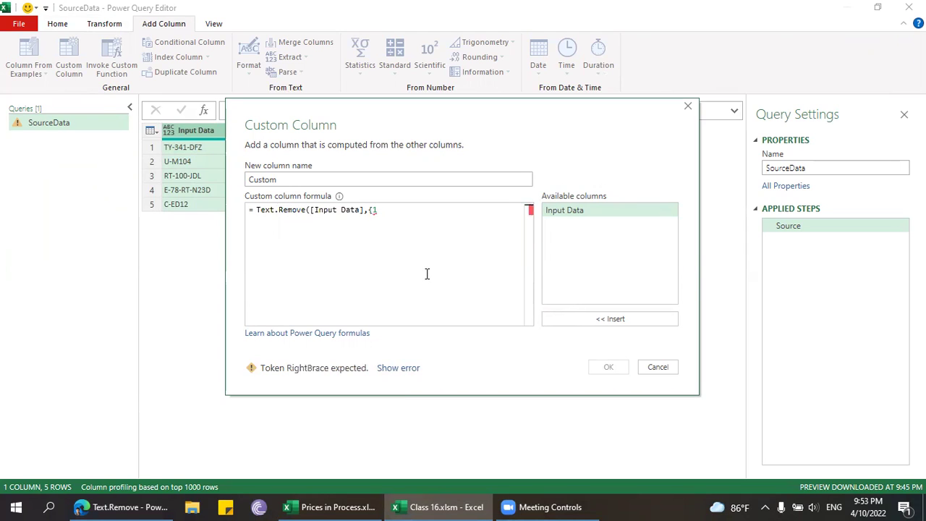
{"action": "type", "text": "\""}
{"action": "type", "text": "\"})"}
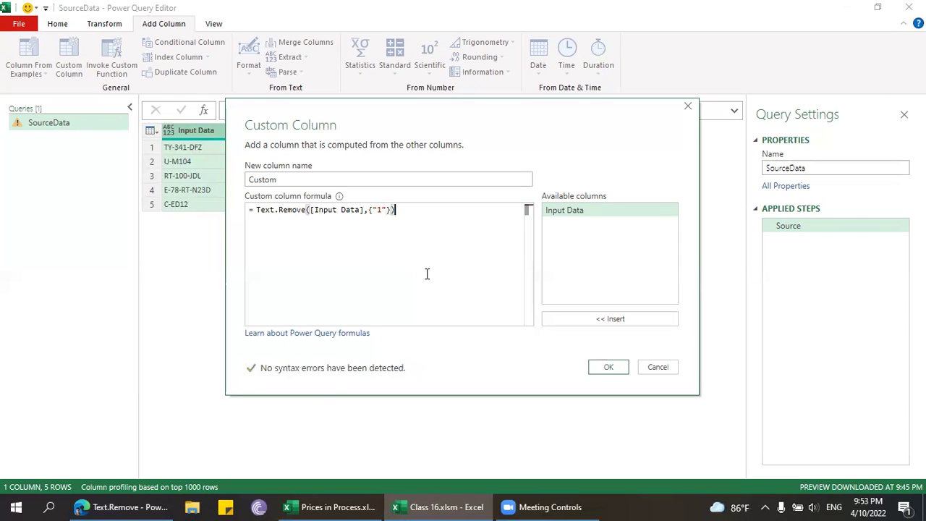
{"action": "left_click", "coordinate": [587, 366]}
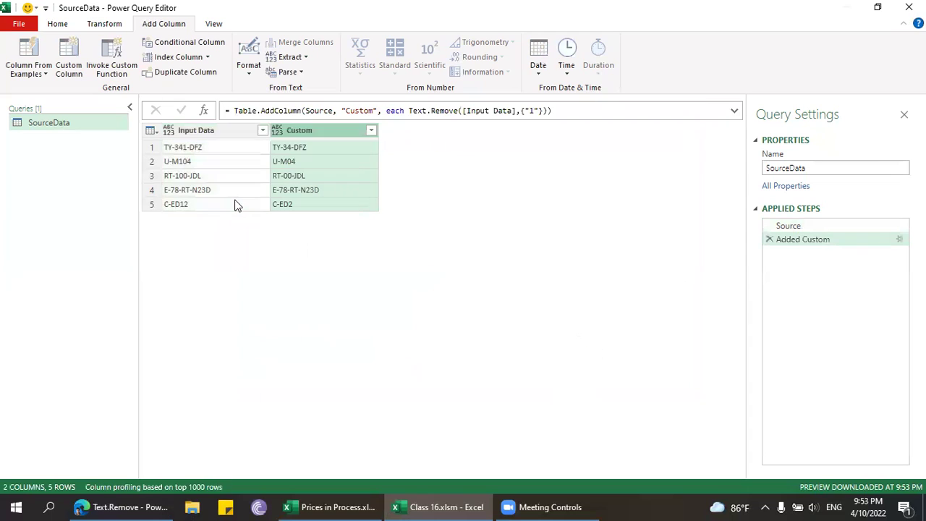
Compare the Input Data codes with the Custom column values row by row to check which characters were removed.
{"action": "left_click", "coordinate": [344, 149]}
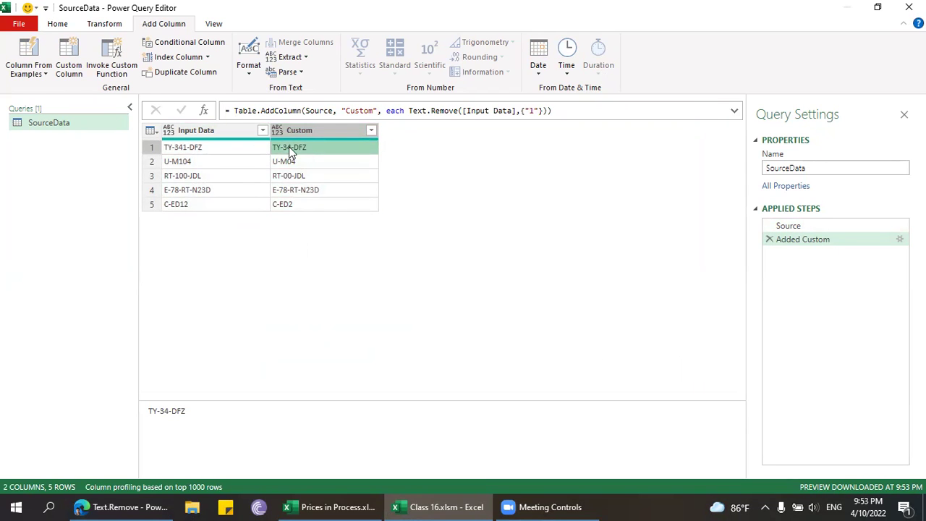
{"action": "left_click", "coordinate": [182, 164]}
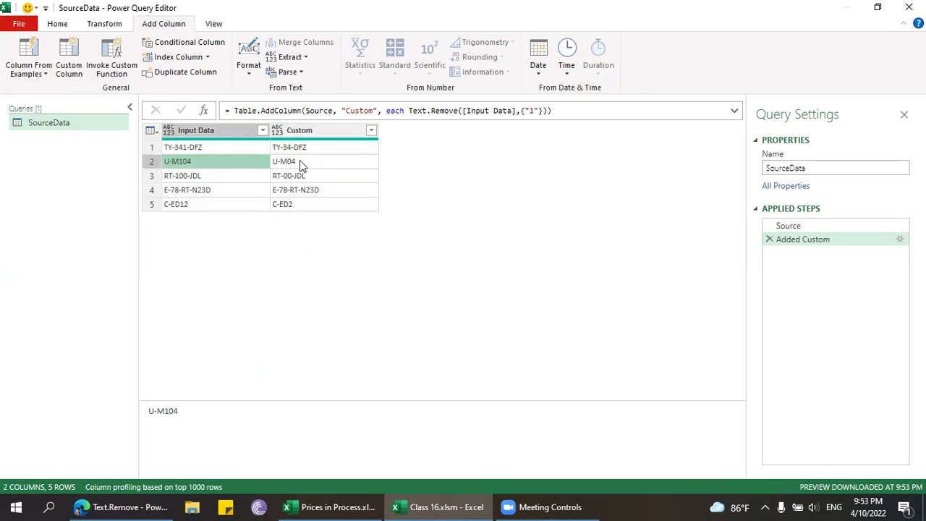
{"action": "left_click", "coordinate": [301, 165]}
{"action": "left_click", "coordinate": [210, 180]}
{"action": "left_click", "coordinate": [288, 183]}
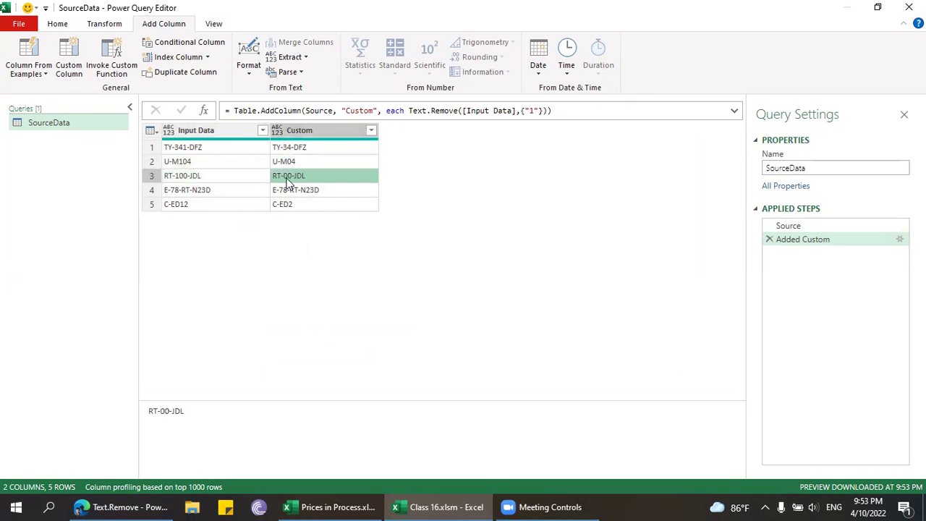
{"action": "left_click", "coordinate": [193, 192]}
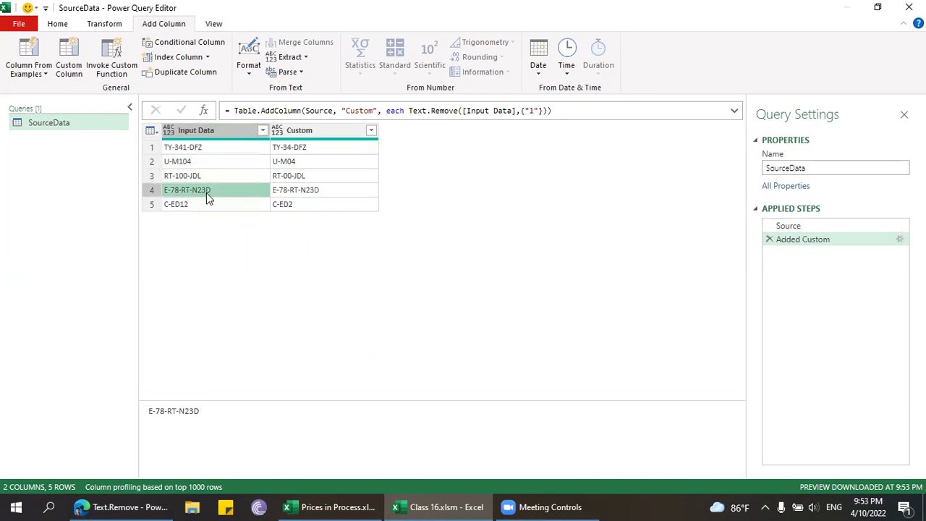
{"action": "left_click", "coordinate": [199, 205]}
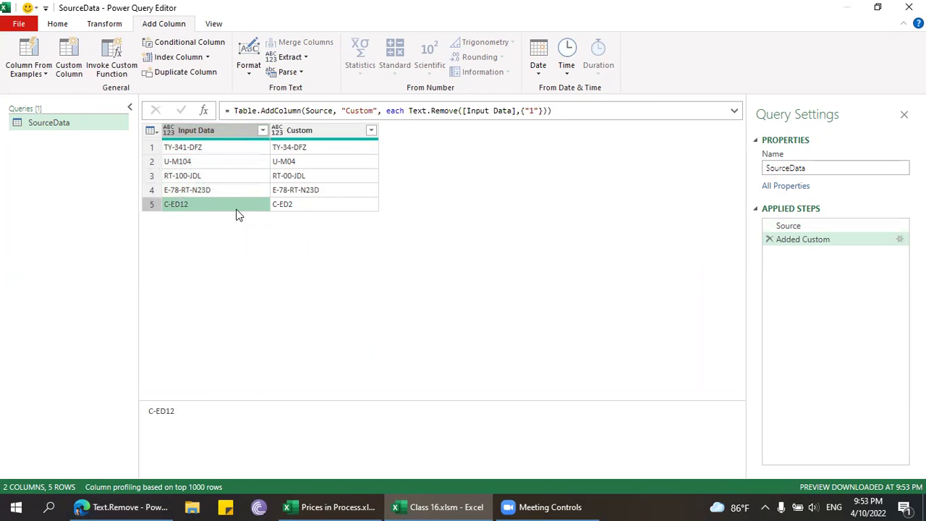
Try the custom column formula with an unquoted number, Text.Remove([Input Data],{1}), and inspect the first row's result.
{"action": "left_click", "coordinate": [307, 134]}
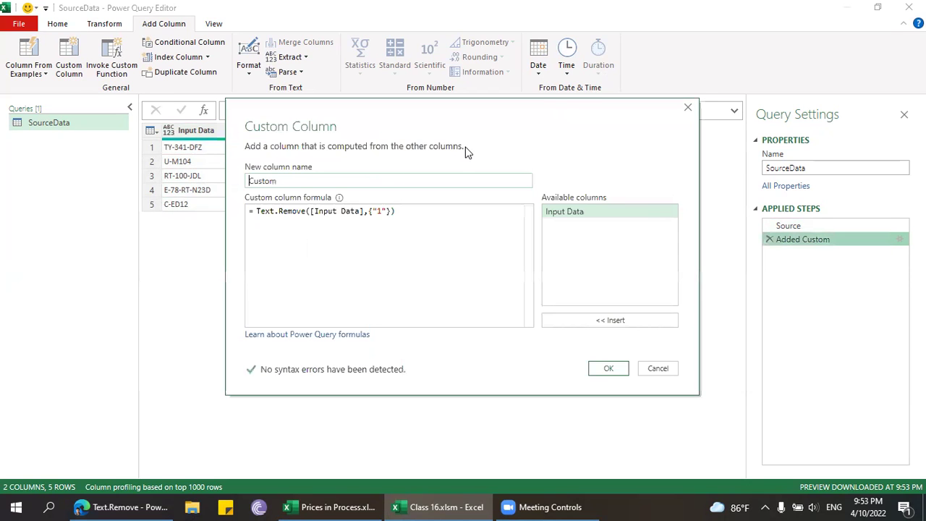
{"action": "left_click", "coordinate": [380, 212]}
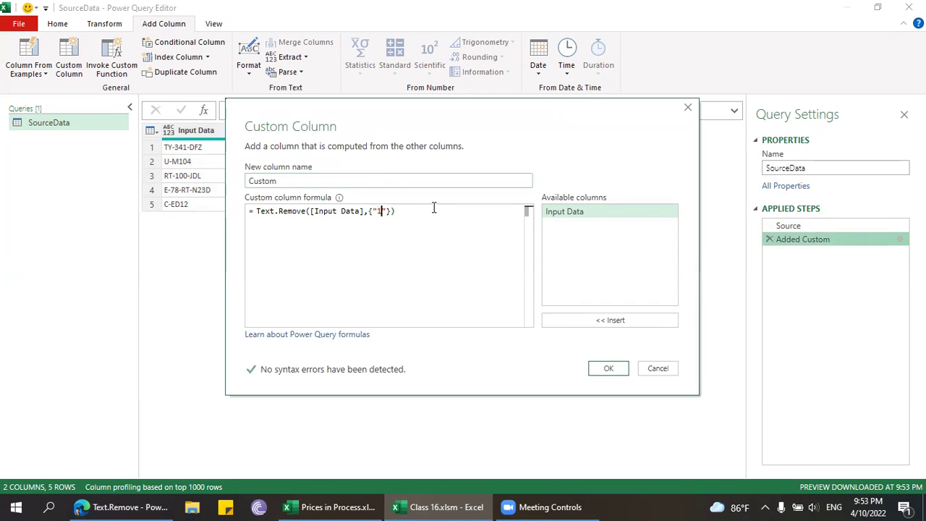
{"action": "key", "text": "Delete"}
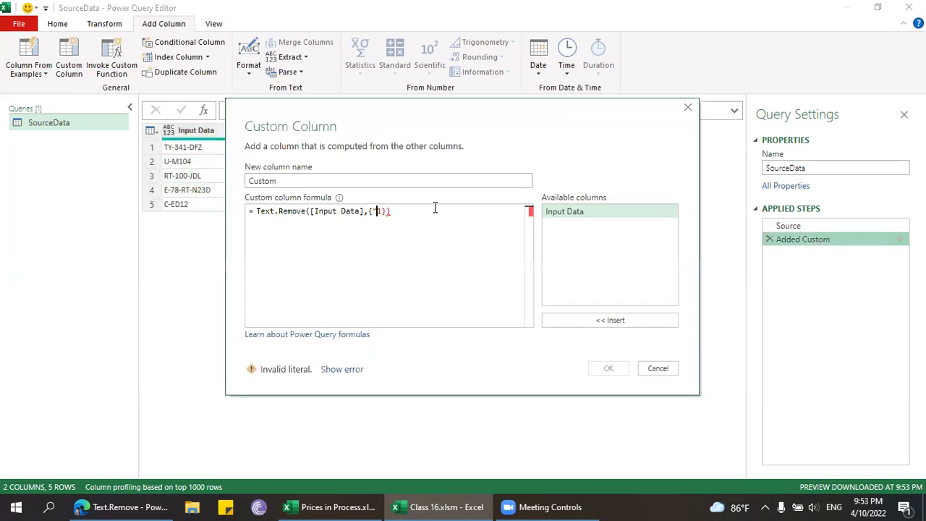
{"action": "key", "text": "Left"}
{"action": "key", "text": "BackSpace"}
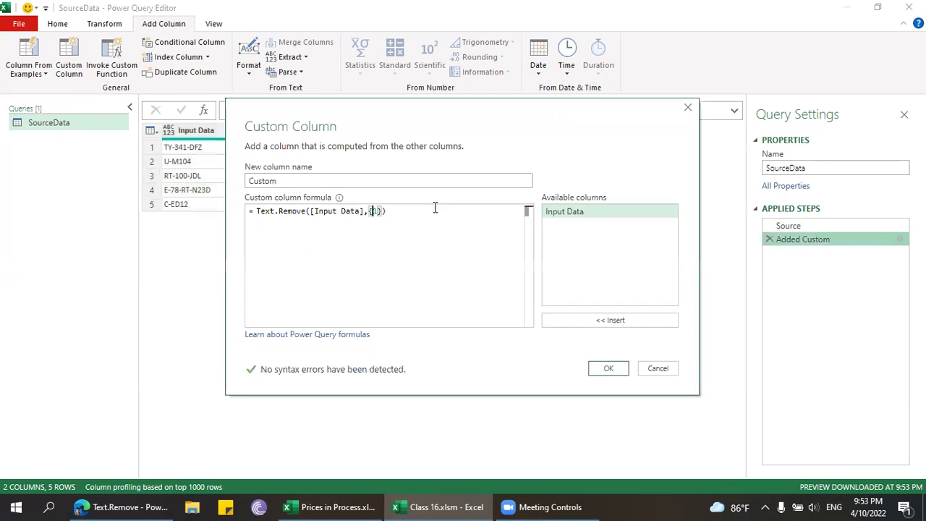
{"action": "left_click", "coordinate": [604, 368]}
{"action": "left_click", "coordinate": [318, 154]}
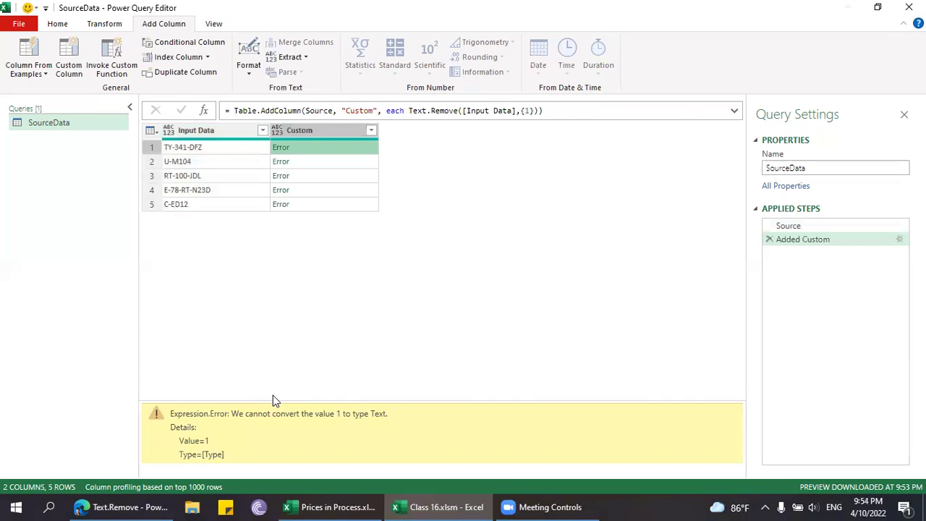
Switch to the Text.Remove documentation in the browser and examine Example 1's input text and quoted characters, and return to Power Query.
{"action": "left_click", "coordinate": [134, 506]}
{"action": "scroll", "coordinate": [357, 215], "scroll_direction": "up", "scroll_amount": 2}
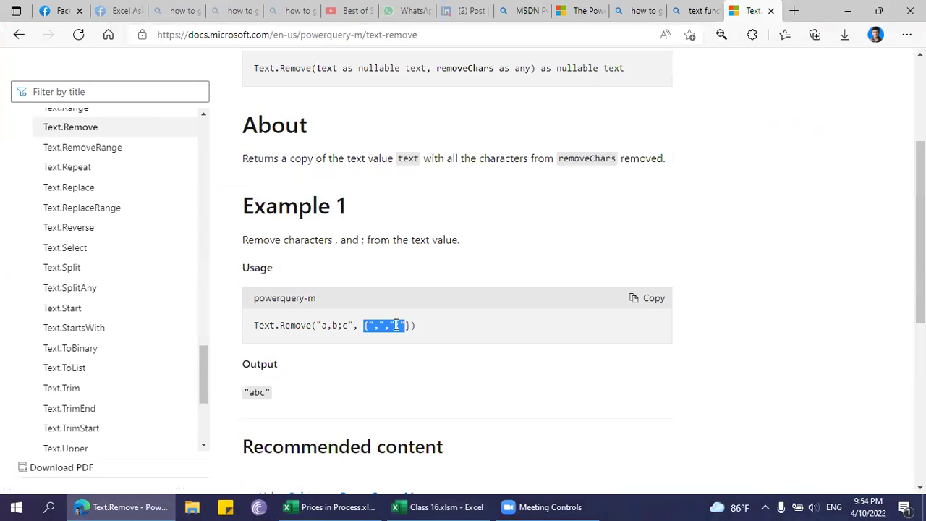
{"action": "left_click", "coordinate": [323, 327]}
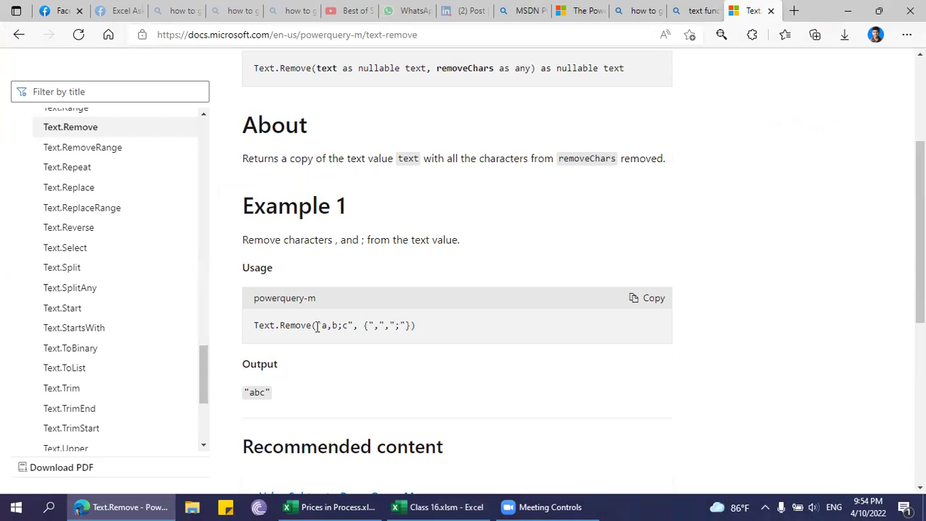
{"action": "left_click_drag", "start_coordinate": [321, 327], "coordinate": [379, 323]}
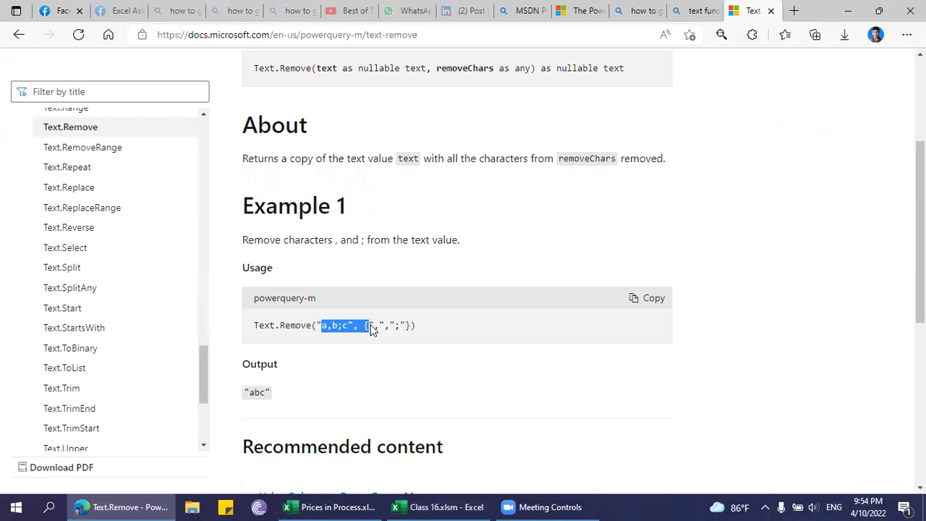
{"action": "left_click", "coordinate": [372, 325]}
{"action": "left_click_drag", "start_coordinate": [371, 327], "coordinate": [385, 326]}
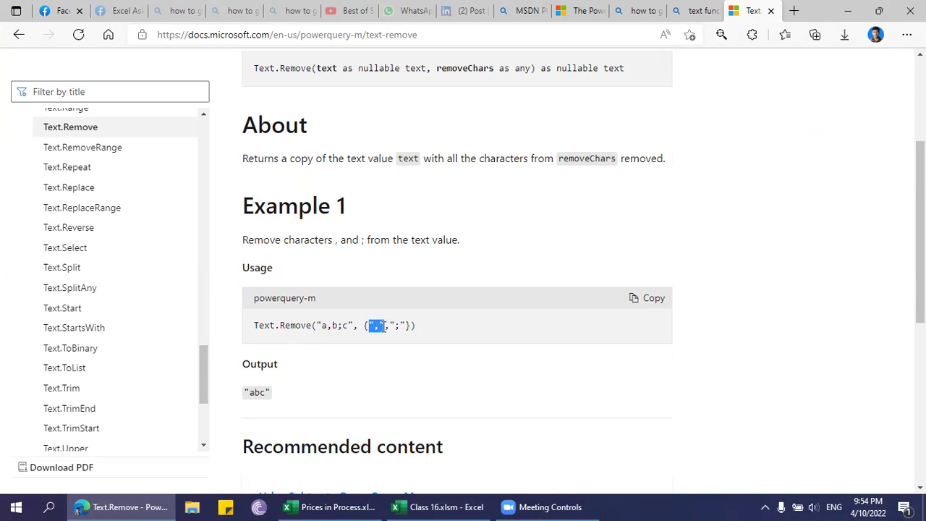
{"action": "left_click", "coordinate": [443, 506]}
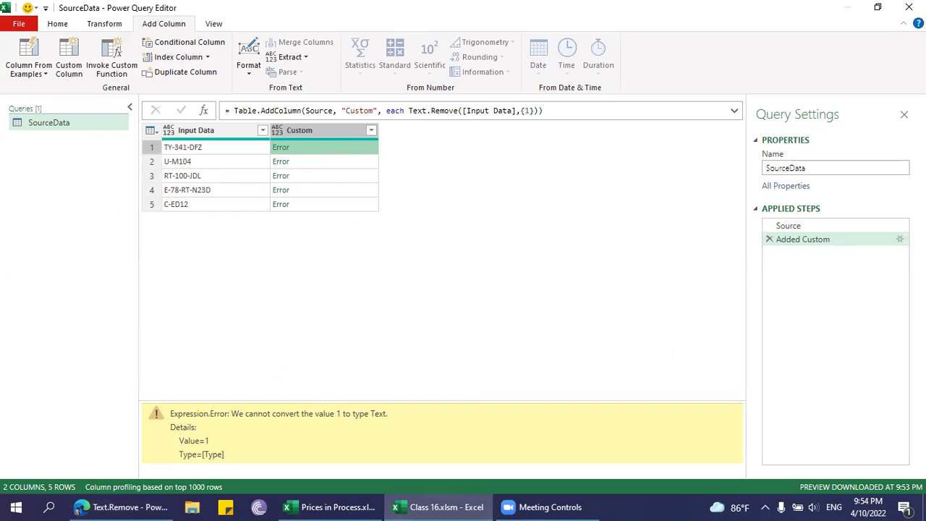
Edit the Added Custom step's formula so the Text.Remove character list contains the quoted digits "0" and "1".
{"action": "left_click", "coordinate": [899, 238]}
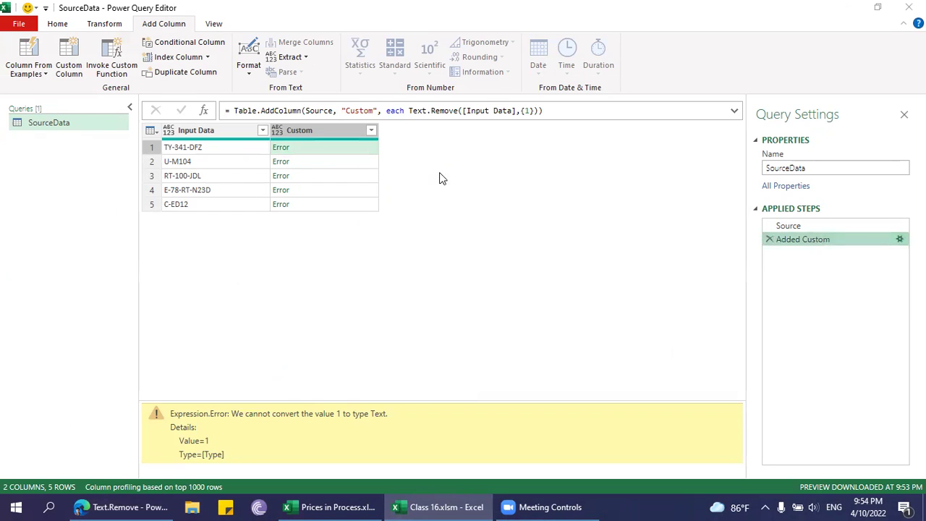
{"action": "left_click", "coordinate": [375, 210]}
{"action": "type", "text": "\"1\"})"}
{"action": "key", "text": "Right"}
{"action": "type", "text": "\""}
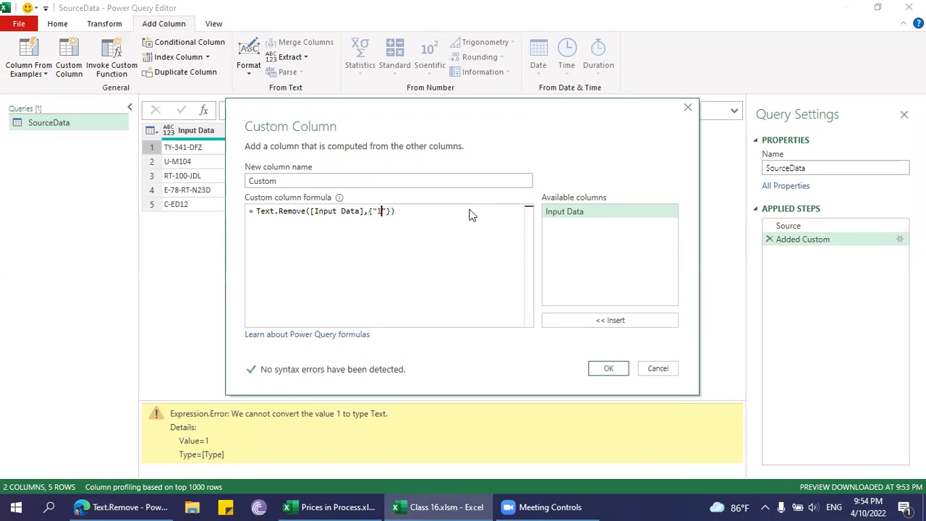
{"action": "key", "text": "Left"}
{"action": "key", "text": "Left"}
{"action": "key", "text": "Left"}
{"action": "type", "text": "\"0\","}
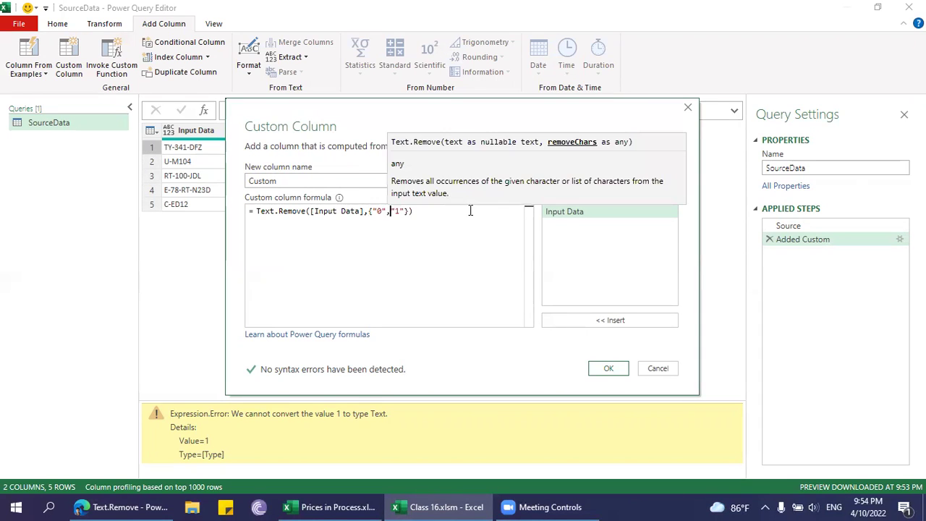
Extend the Text.Remove character list with the quoted digits "2" through "9" and apply the custom column.
{"action": "key", "text": "Right"}
{"action": "key", "text": "Right"}
{"action": "type", "text": ","}
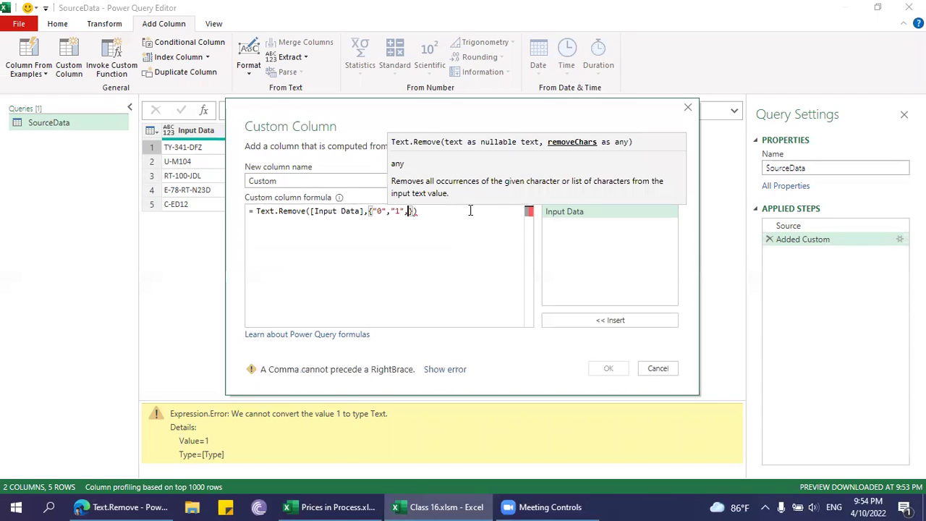
{"action": "type", "text": "\"2\""}
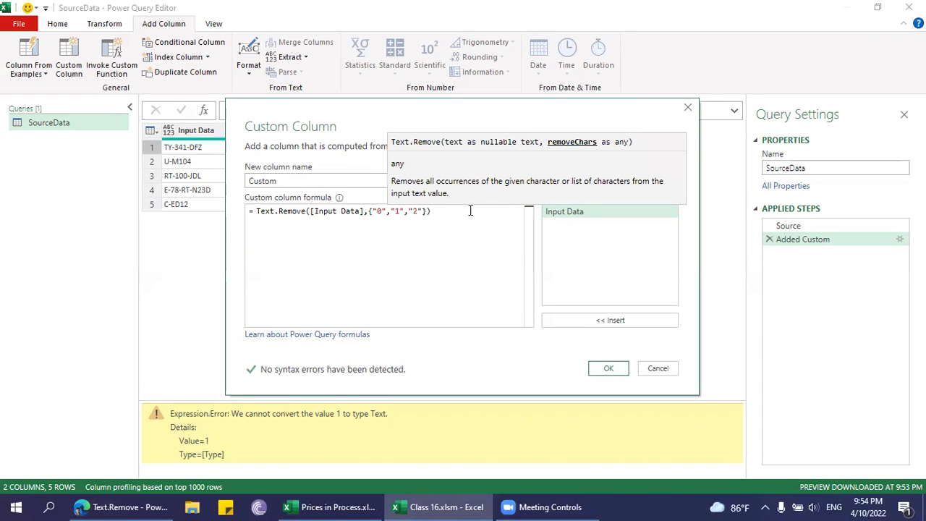
{"action": "type", "text": ",\""}
{"action": "type", "text": "3\","}
{"action": "type", "text": "\"4"}
{"action": "type", "text": "\",\"5"}
{"action": "type", "text": "\""}
{"action": "type", "text": ",\"6"}
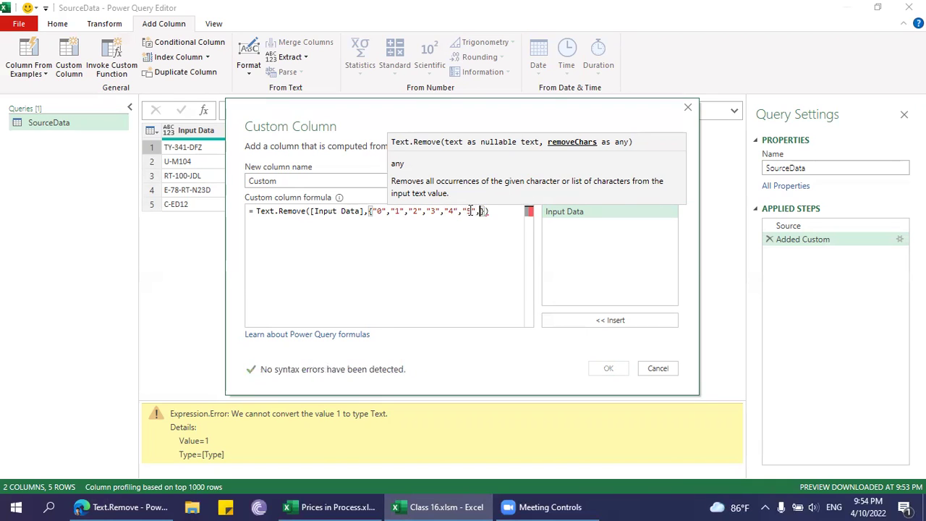
{"action": "type", "text": "\",\"6\","}
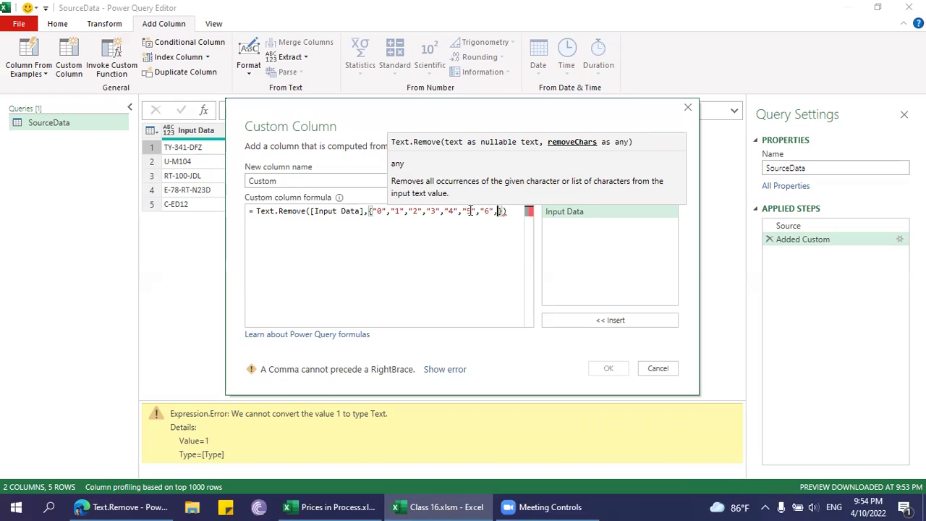
{"action": "type", "text": "7\","}
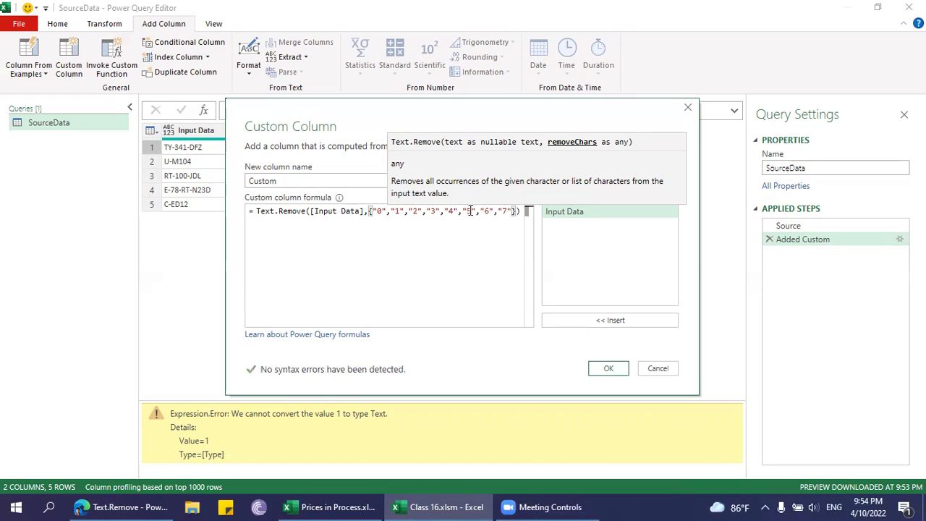
{"action": "type", "text": "\"8"}
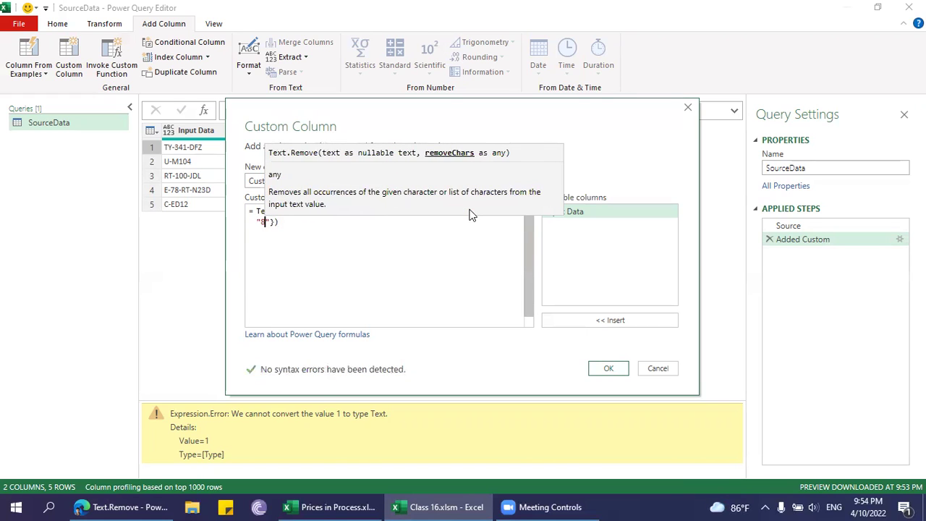
{"action": "type", "text": "\",\""}
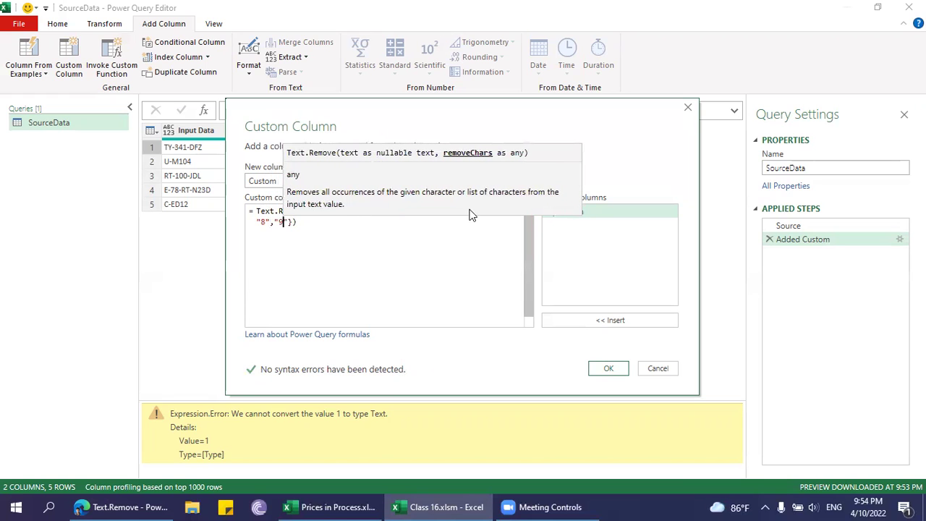
{"action": "type", "text": "9\""}
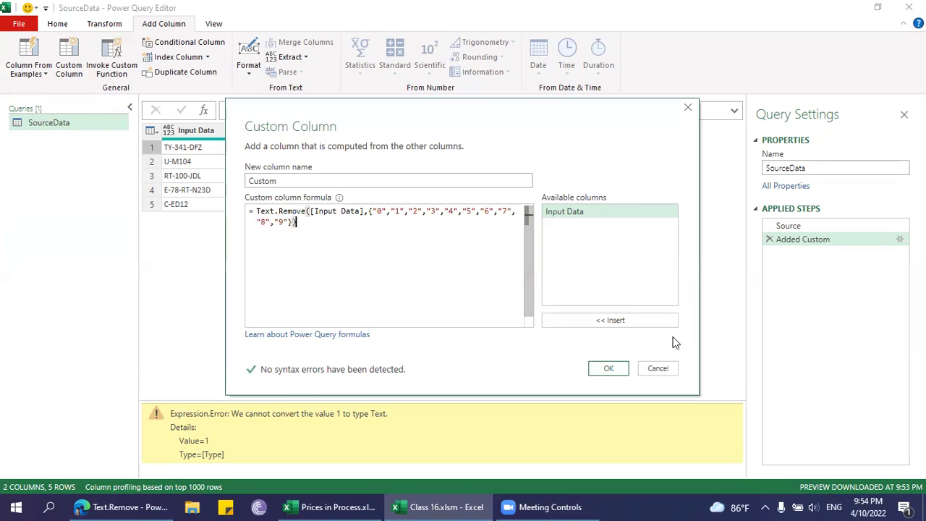
{"action": "left_click", "coordinate": [606, 368]}
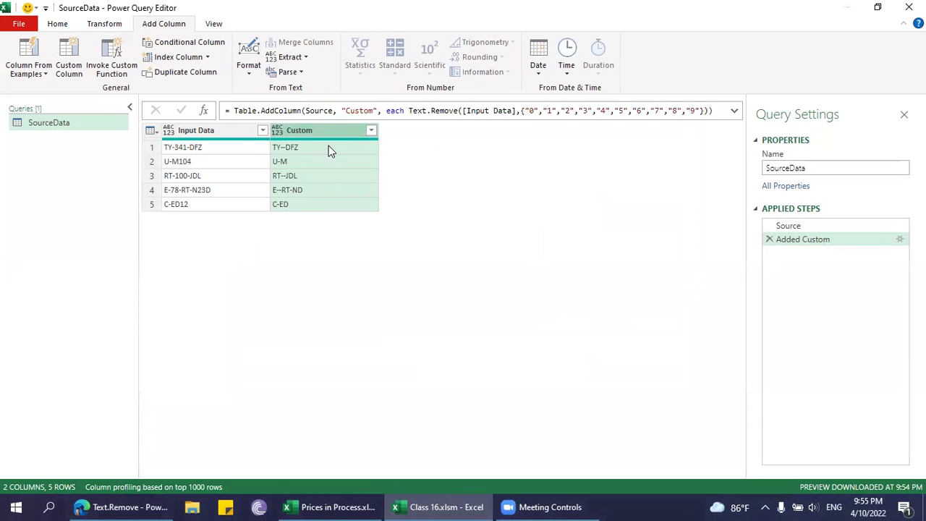
Inspect the first Custom value and add "-" to the end of the formula's Text.Remove character list.
{"action": "left_click", "coordinate": [328, 146]}
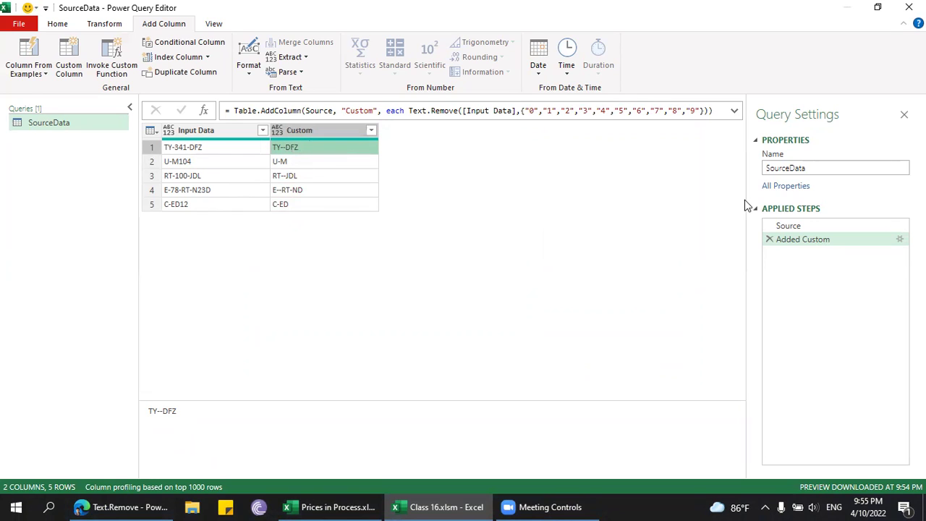
{"action": "left_click", "coordinate": [699, 111]}
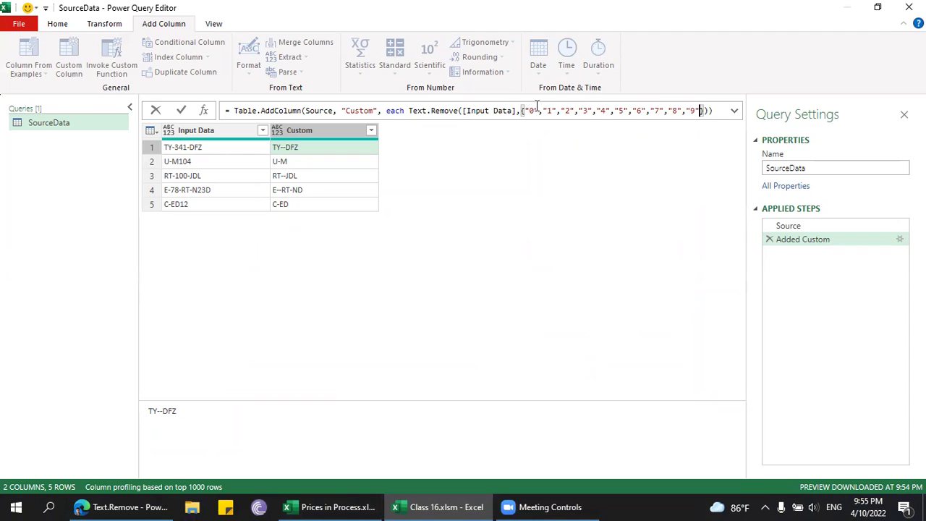
{"action": "left_click_drag", "start_coordinate": [519, 111], "coordinate": [702, 109]}
{"action": "key", "text": "Right"}
{"action": "type", "text": ",\"\""}
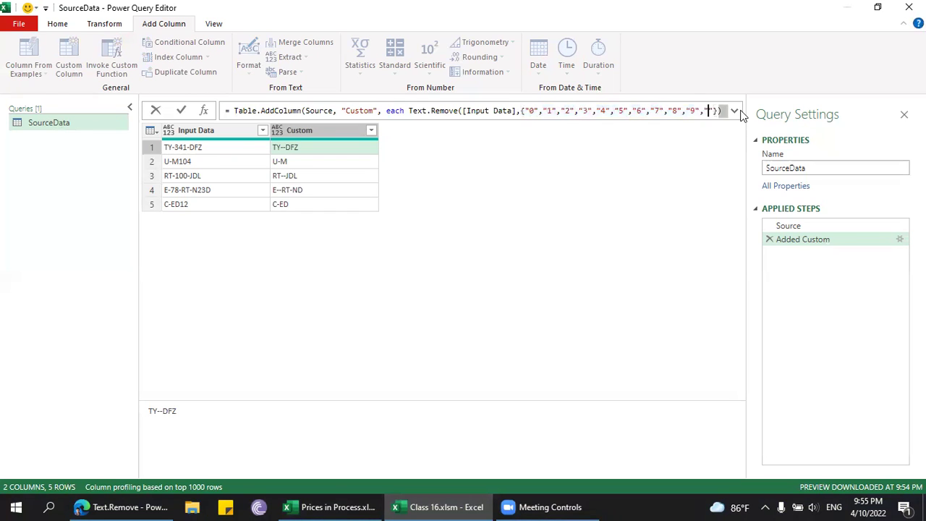
{"action": "key", "text": "Left"}
{"action": "type", "text": "-"}
{"action": "key", "text": "End"}
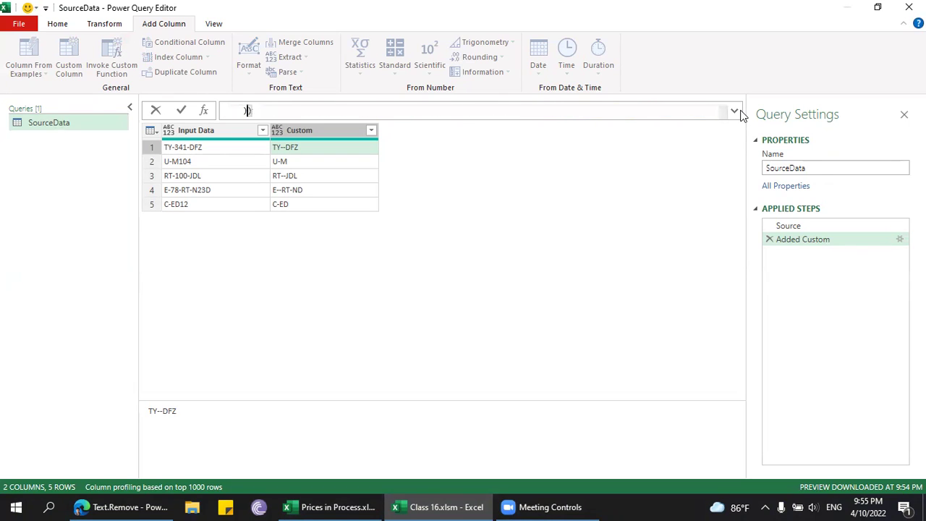
{"action": "key", "text": "Return"}
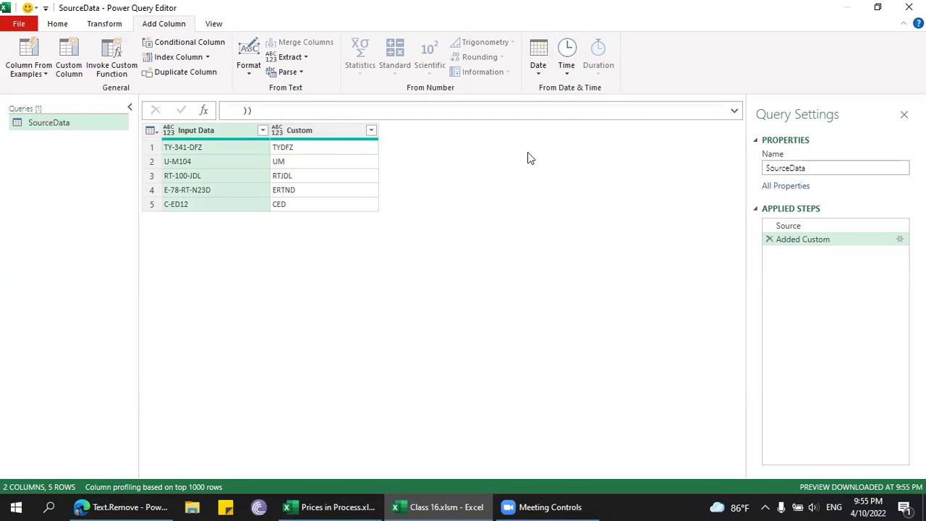
Expand the formula bar to show the whole Added Custom formula and review its Text.Remove function name.
{"action": "left_click", "coordinate": [732, 113]}
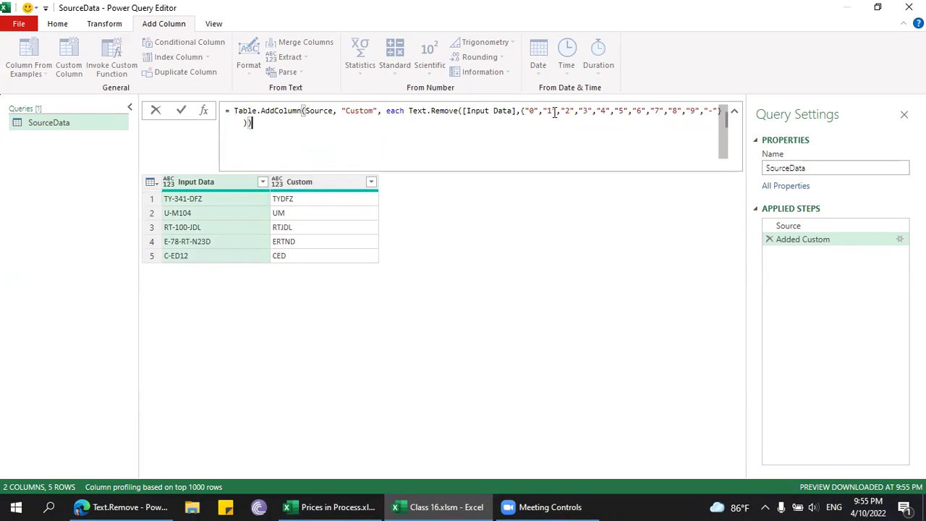
{"action": "double_click", "coordinate": [441, 111]}
{"action": "double_click", "coordinate": [418, 110]}
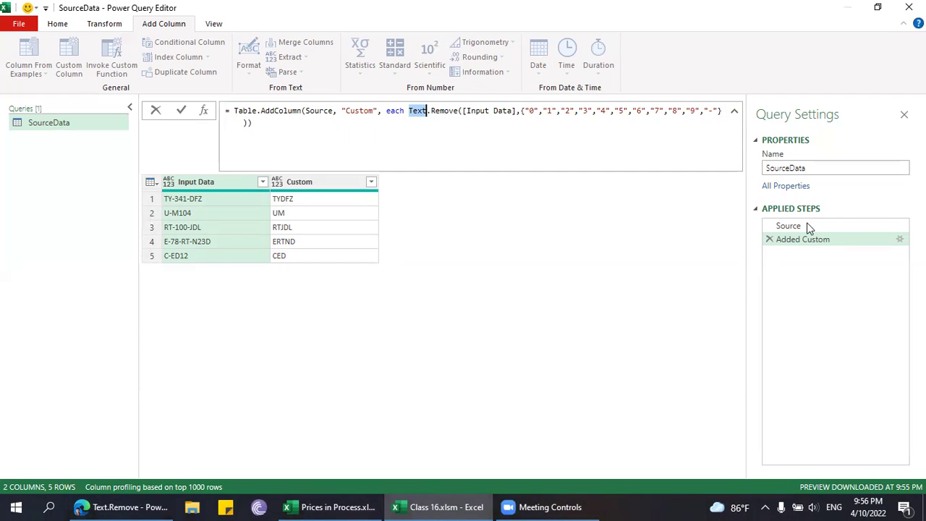
{"action": "key", "text": "Return"}
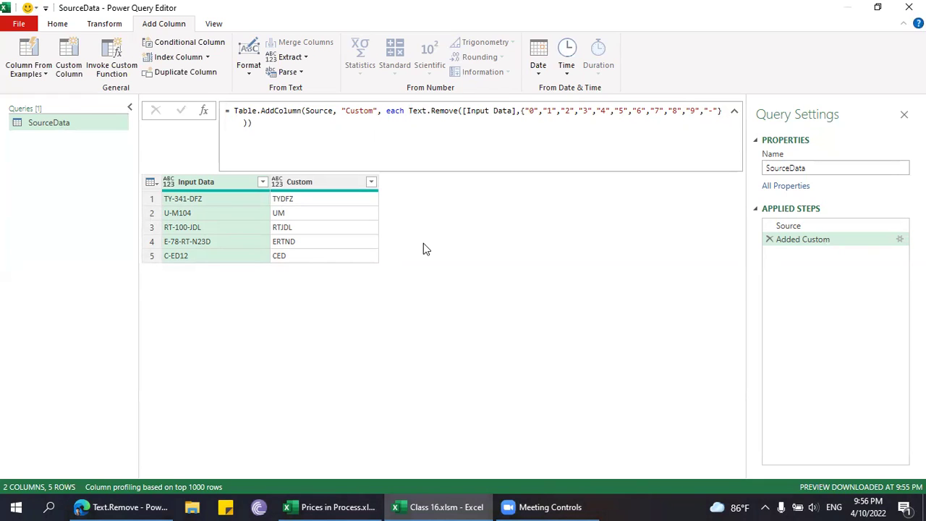
Copy the full character list from the Text.Remove formula and replace it with the unquoted list {1}.
{"action": "left_click", "coordinate": [519, 112]}
{"action": "left_click_drag", "start_coordinate": [522, 114], "coordinate": [722, 117]}
{"action": "key", "text": "ctrl+c"}
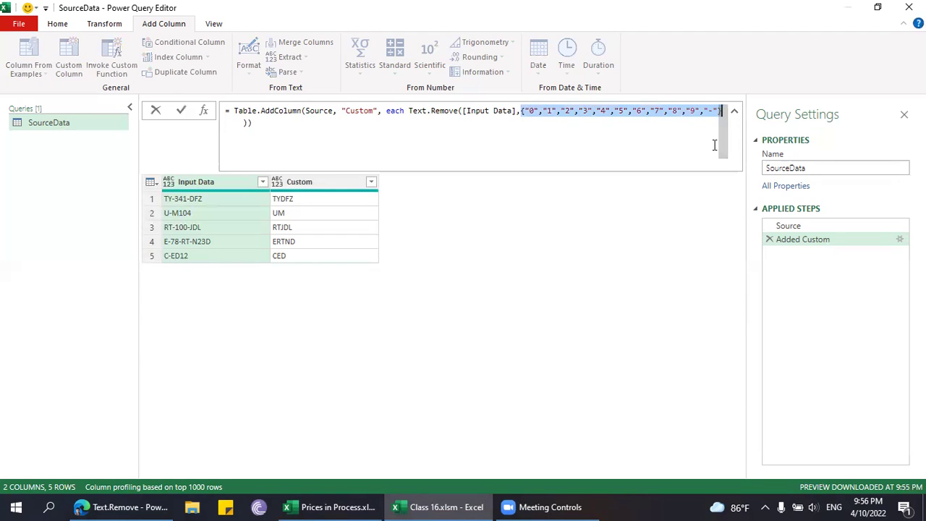
{"action": "key", "text": "BackSpace"}
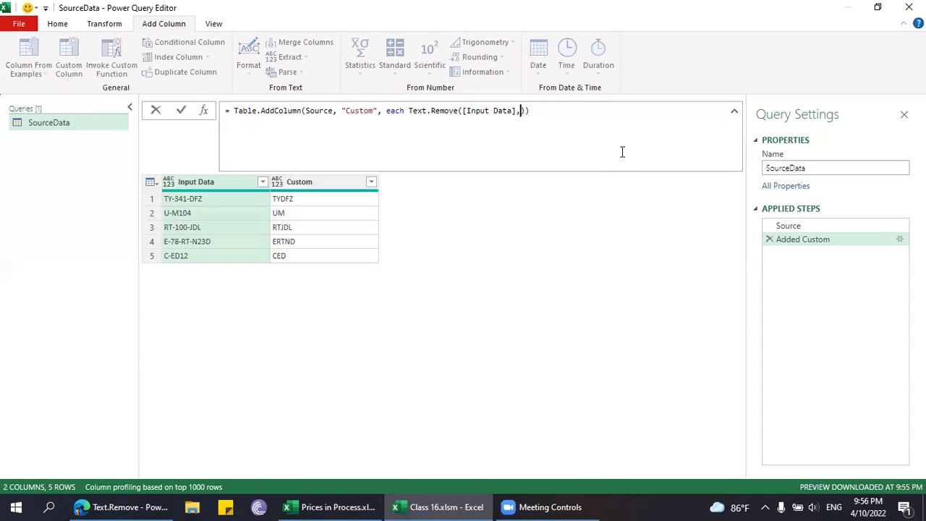
{"action": "type", "text": "{1}"}
{"action": "key", "text": "End"}
{"action": "key", "text": "Return"}
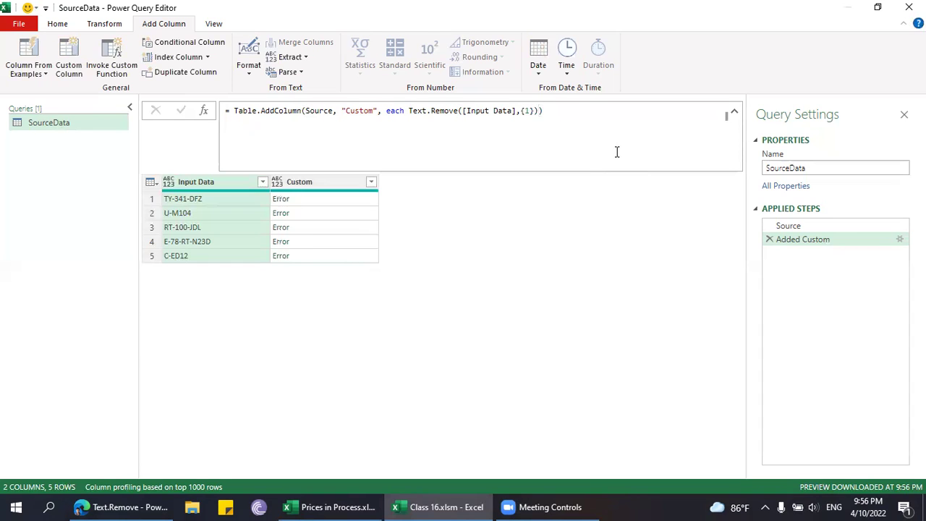
Open the first row's Custom result and read through its error message about the value and type.
{"action": "left_click", "coordinate": [327, 199]}
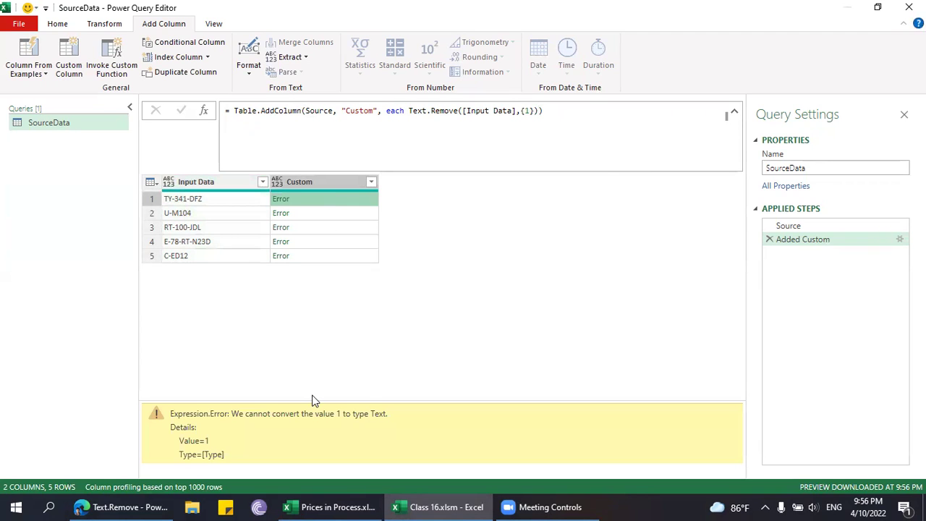
{"action": "left_click_drag", "start_coordinate": [336, 413], "coordinate": [387, 413]}
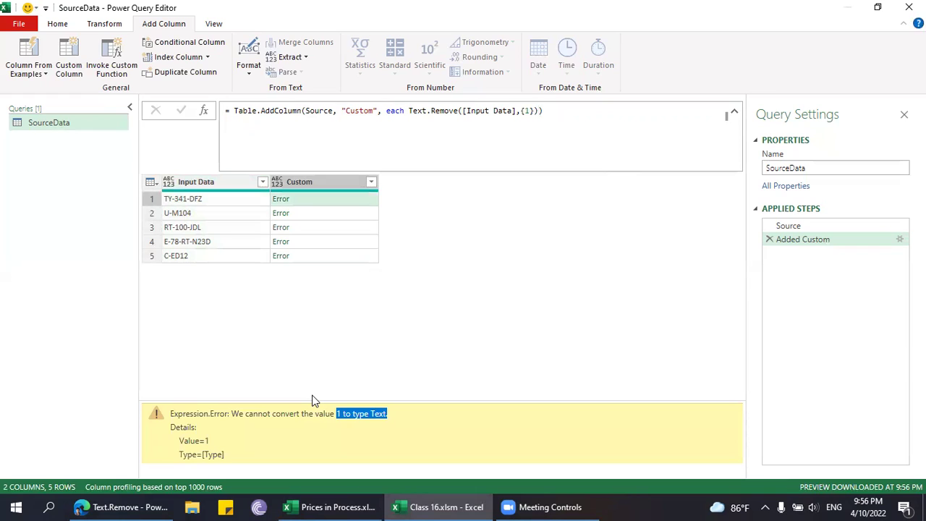
{"action": "key", "text": "shift+Left"}
{"action": "key", "text": "shift+Left"}
{"action": "key", "text": "shift+Left"}
{"action": "key", "text": "shift+Left"}
{"action": "key", "text": "shift+Left"}
{"action": "key", "text": "shift+Left"}
{"action": "key", "text": "shift+Left"}
{"action": "key", "text": "shift+Left"}
{"action": "key", "text": "shift+Left"}
{"action": "key", "text": "shift+Left"}
{"action": "key", "text": "shift+Left"}
{"action": "key", "text": "shift+Left"}
{"action": "key", "text": "shift+Left"}
{"action": "key", "text": "shift+Left"}
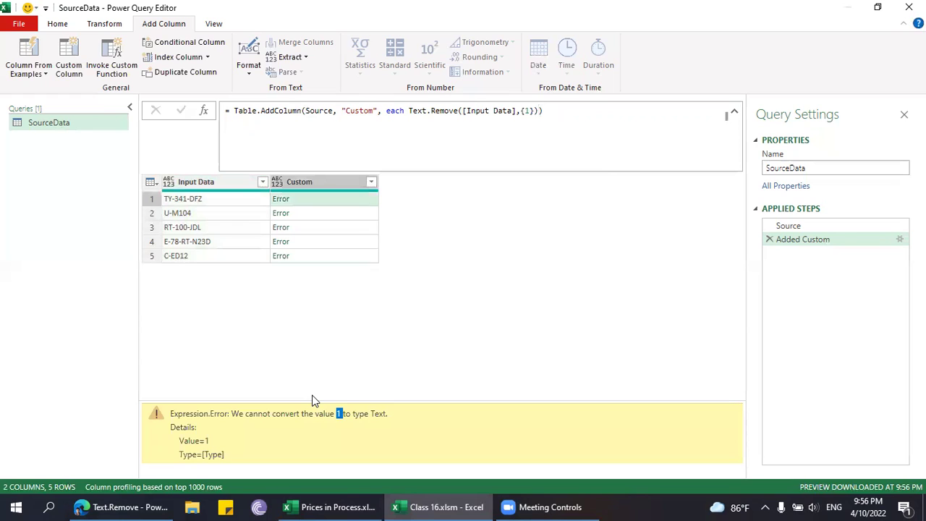
{"action": "key", "text": "ctrl+Left"}
{"action": "key", "text": "ctrl+Left"}
{"action": "key", "text": "ctrl+Left"}
{"action": "key", "text": "ctrl+Left"}
{"action": "key", "text": "ctrl+Left"}
{"action": "key", "text": "Home"}
{"action": "key", "text": "ctrl+shift+Right"}
{"action": "key", "text": "ctrl+shift+Right"}
{"action": "key", "text": "ctrl+shift+Right"}
{"action": "key", "text": "ctrl+shift+Right"}
{"action": "key", "text": "ctrl+shift+Right"}
{"action": "key", "text": "ctrl+shift+Right"}
{"action": "key", "text": "shift+End"}
{"action": "key", "text": "Left"}
{"action": "key", "text": "shift+End"}
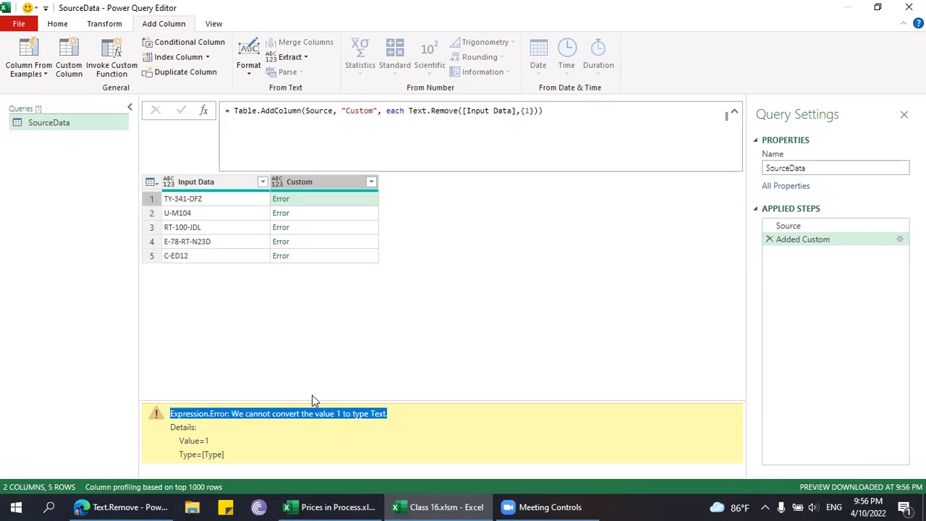
Check the quoted characters in the Text.Remove documentation example and restore the copied character list "0" to "9" and "-" in the formula.
{"action": "left_click", "coordinate": [124, 506]}
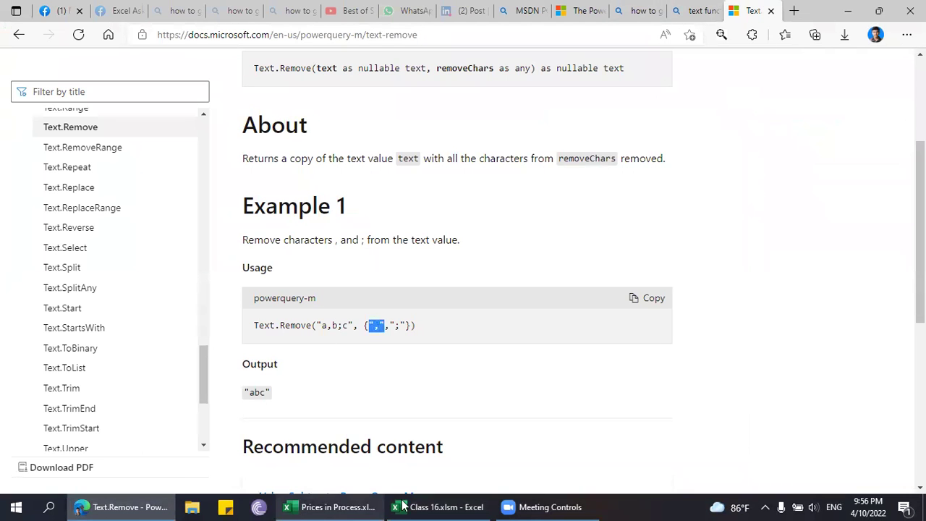
{"action": "left_click", "coordinate": [467, 506]}
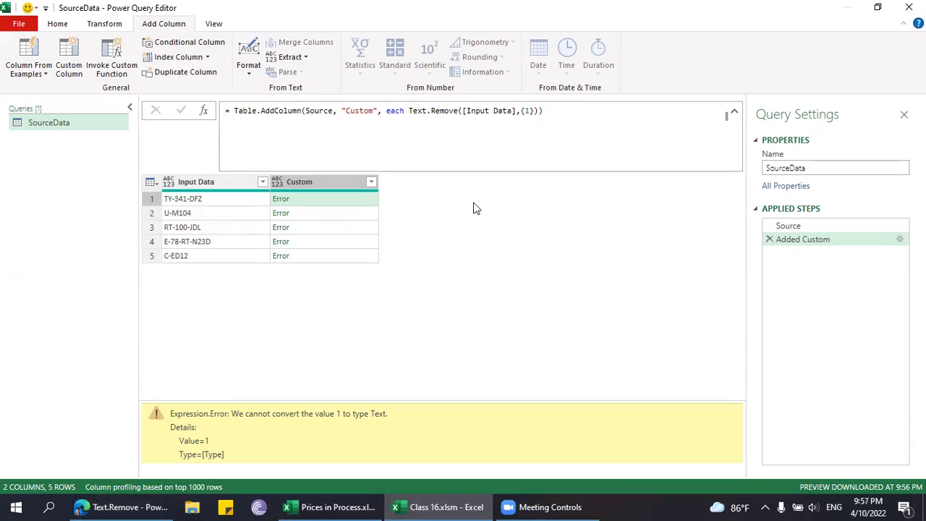
{"action": "left_click", "coordinate": [532, 112]}
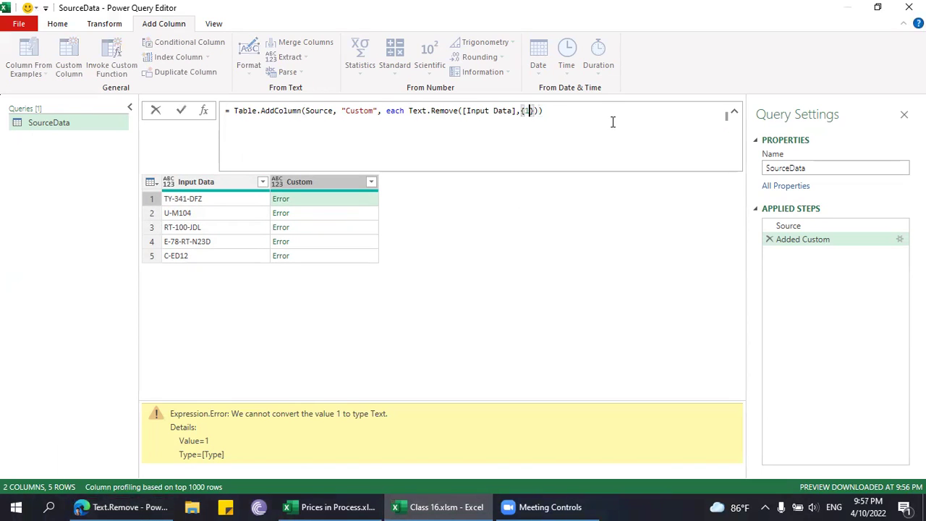
{"action": "key", "text": "BackSpace"}
{"action": "key", "text": "BackSpace"}
{"action": "key", "text": "BackSpace"}
{"action": "key", "text": "ctrl+v"}
{"action": "type", "text": ")"}
{"action": "key", "text": "Return"}
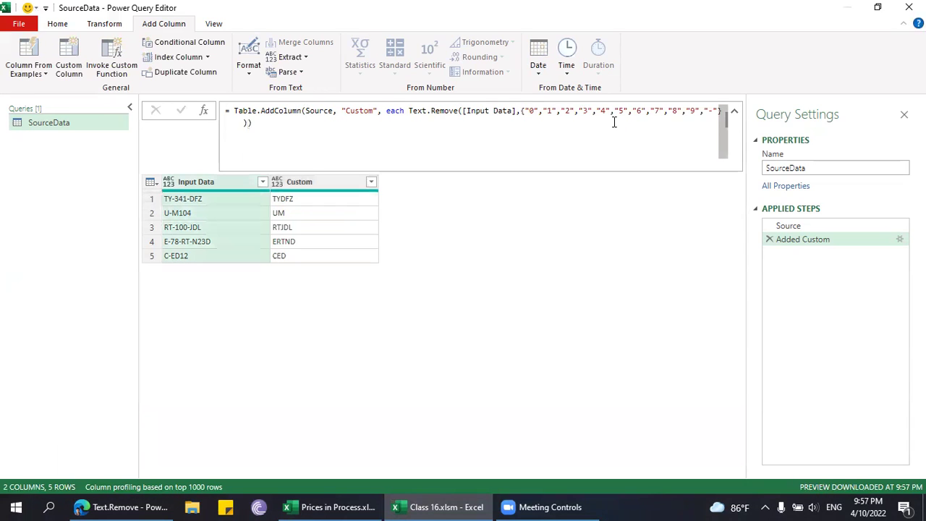
Rename the Custom column to Result.
{"action": "left_click", "coordinate": [344, 185]}
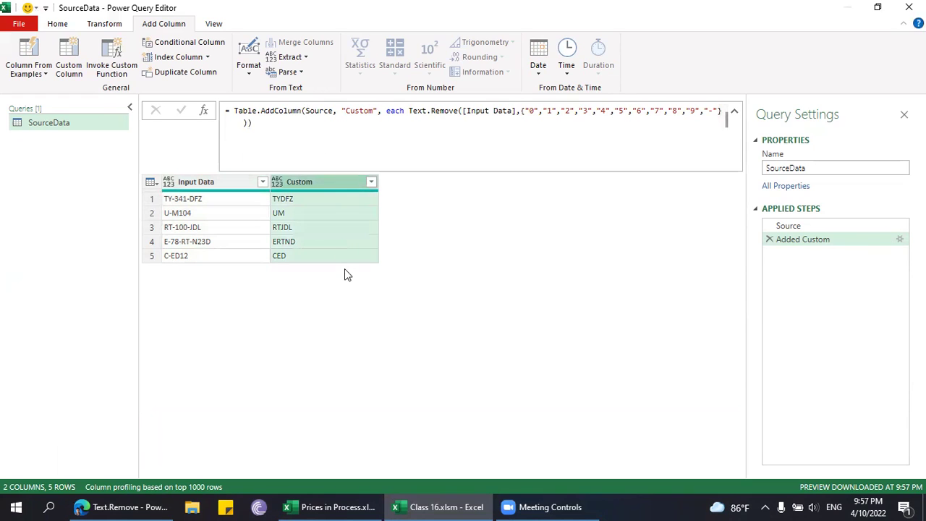
{"action": "double_click", "coordinate": [313, 182]}
{"action": "type", "text": "Result"}
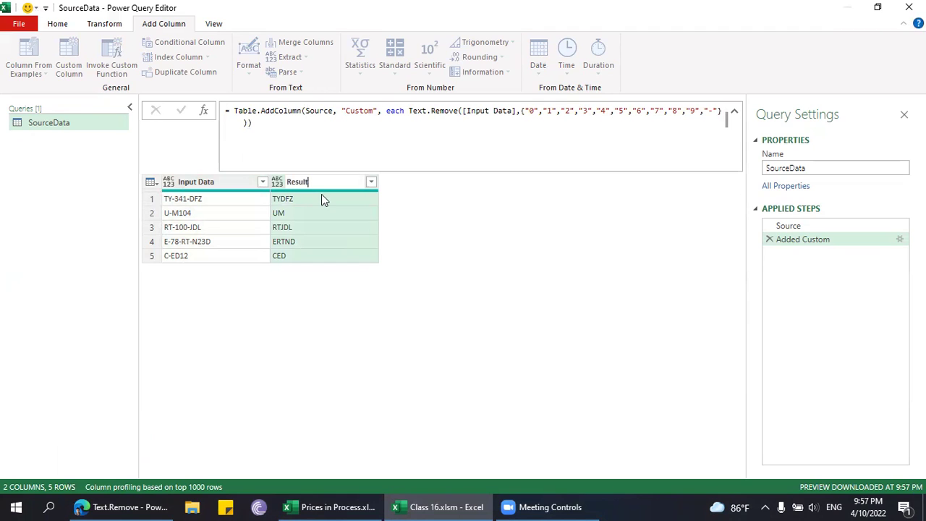
{"action": "key", "text": "Return"}
Remove the Input Data column from the query.
{"action": "left_click", "coordinate": [196, 181]}
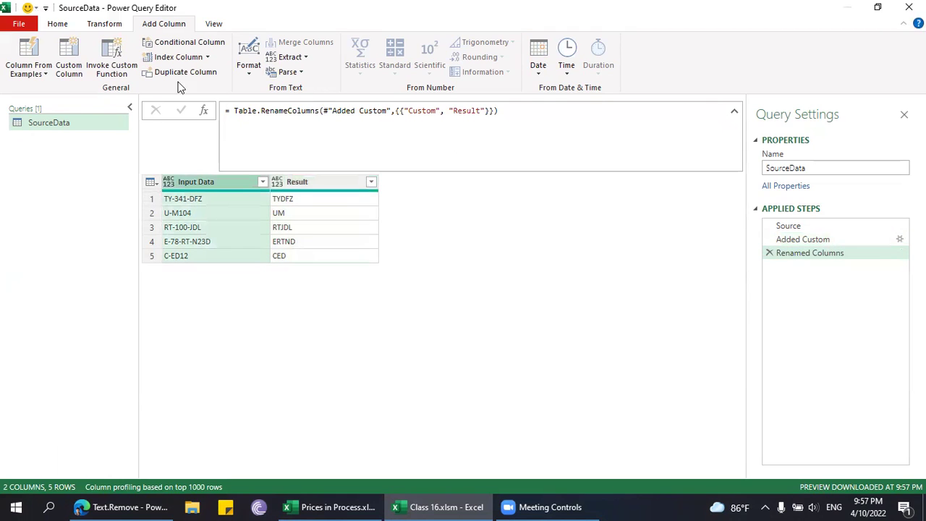
{"action": "left_click", "coordinate": [67, 24]}
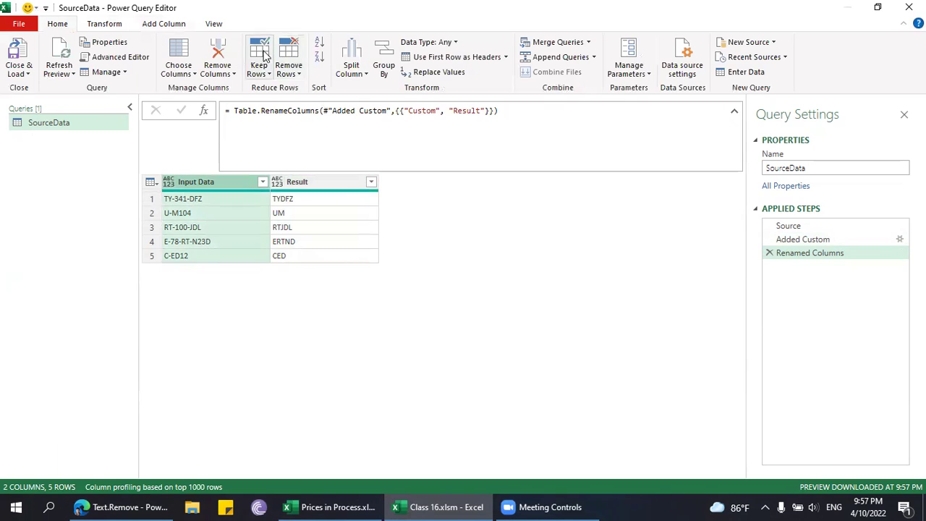
{"action": "left_click", "coordinate": [217, 55]}
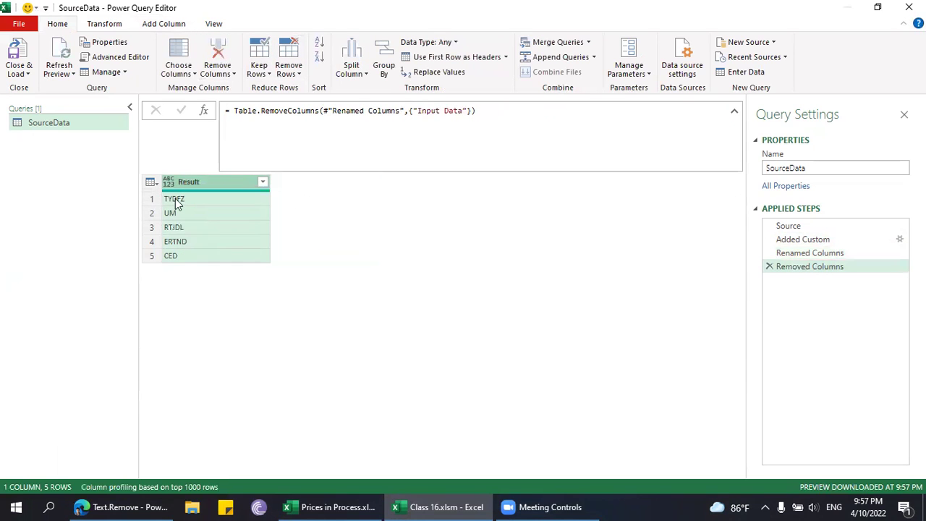
Rename the SourceData query to Clean.
{"action": "left_click", "coordinate": [19, 72]}
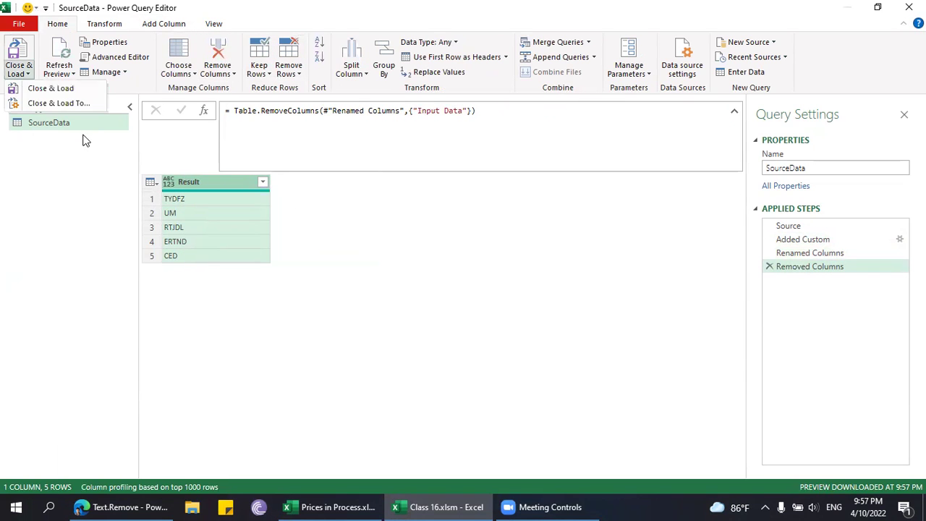
{"action": "left_click", "coordinate": [808, 168]}
{"action": "left_click", "coordinate": [800, 173]}
{"action": "type", "text": "Clean"}
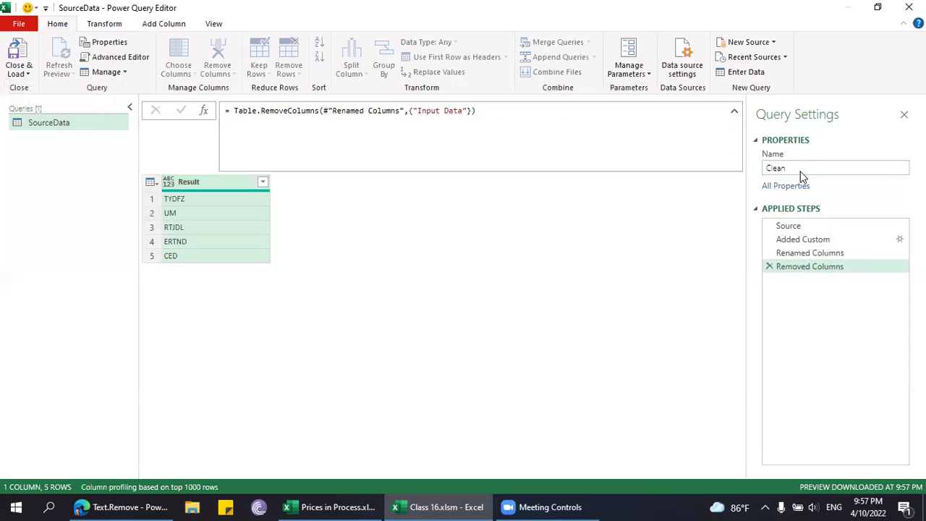
{"action": "key", "text": "Return"}
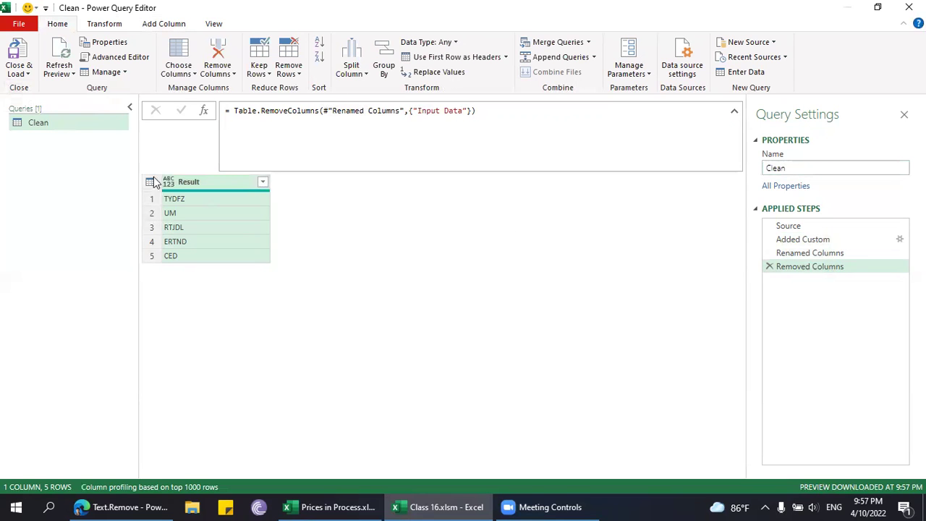
Close the query editor and load the Clean query as a table at cell G2 of the existing worksheet.
{"action": "left_click", "coordinate": [25, 74]}
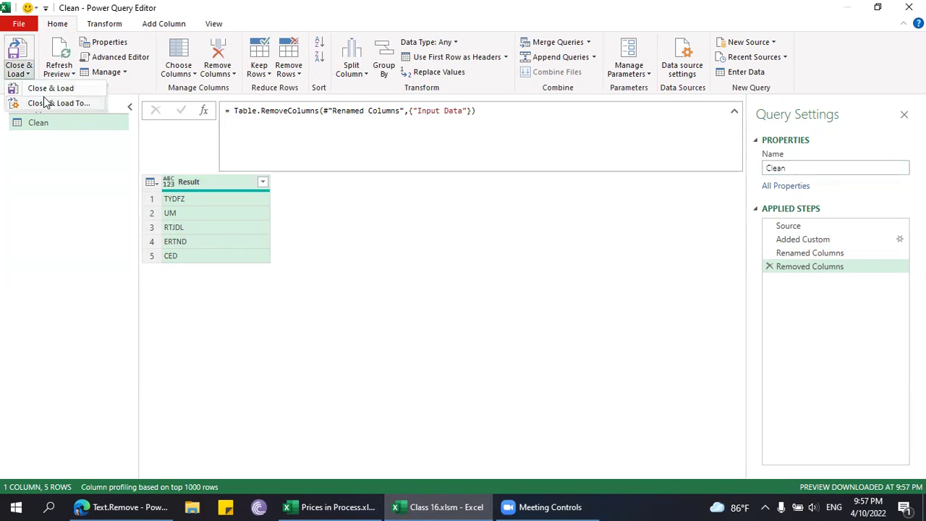
{"action": "left_click", "coordinate": [54, 101]}
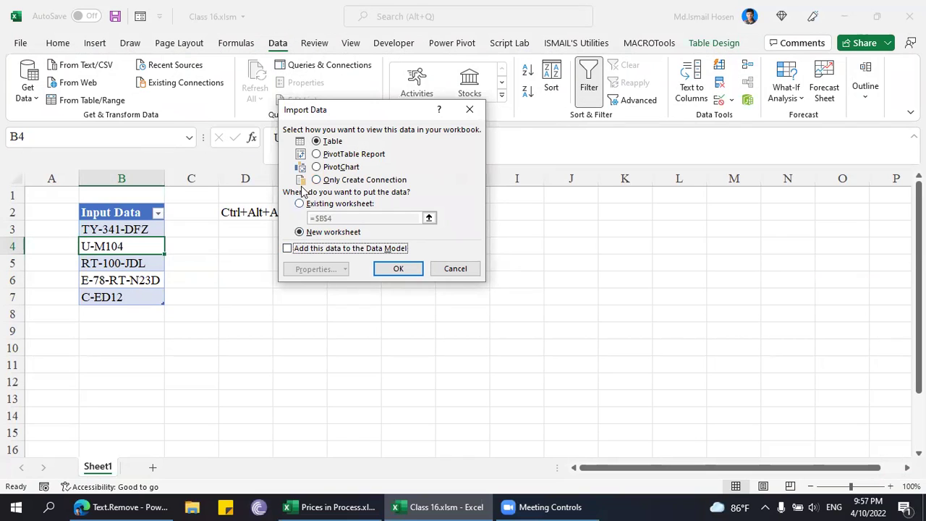
{"action": "left_click", "coordinate": [329, 205]}
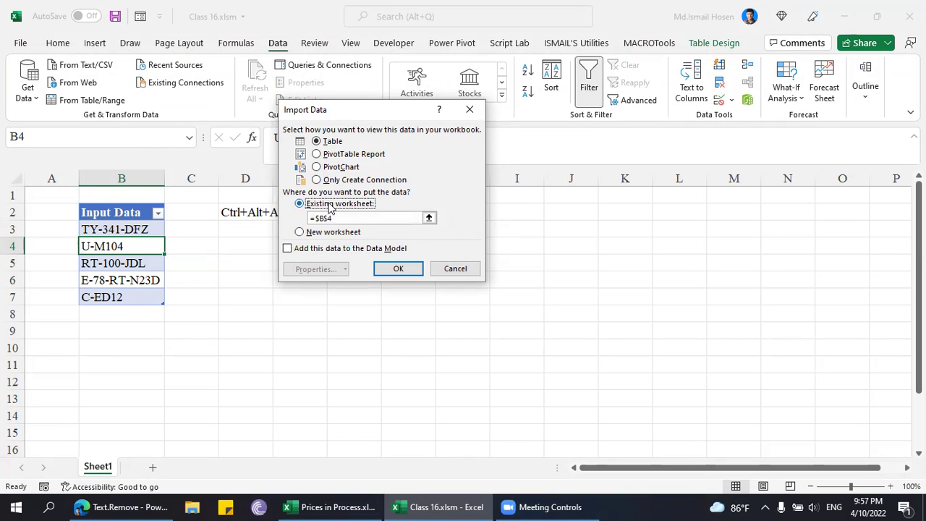
{"action": "left_click_drag", "start_coordinate": [376, 113], "coordinate": [392, 144]}
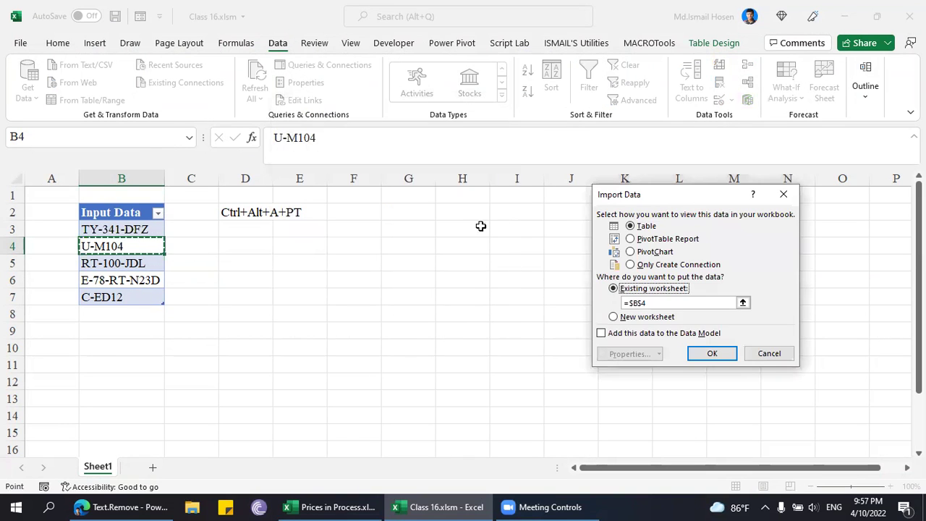
{"action": "left_click", "coordinate": [373, 209]}
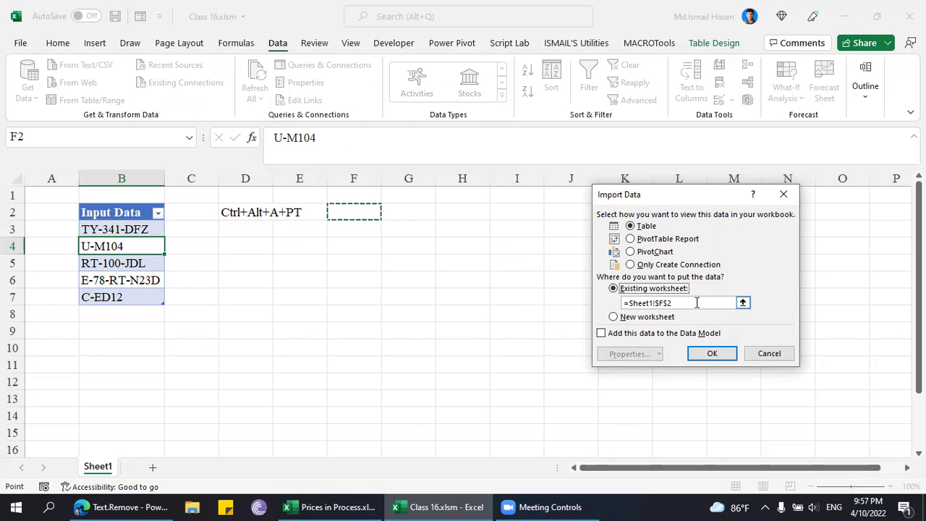
{"action": "left_click", "coordinate": [422, 213]}
{"action": "left_click", "coordinate": [709, 353]}
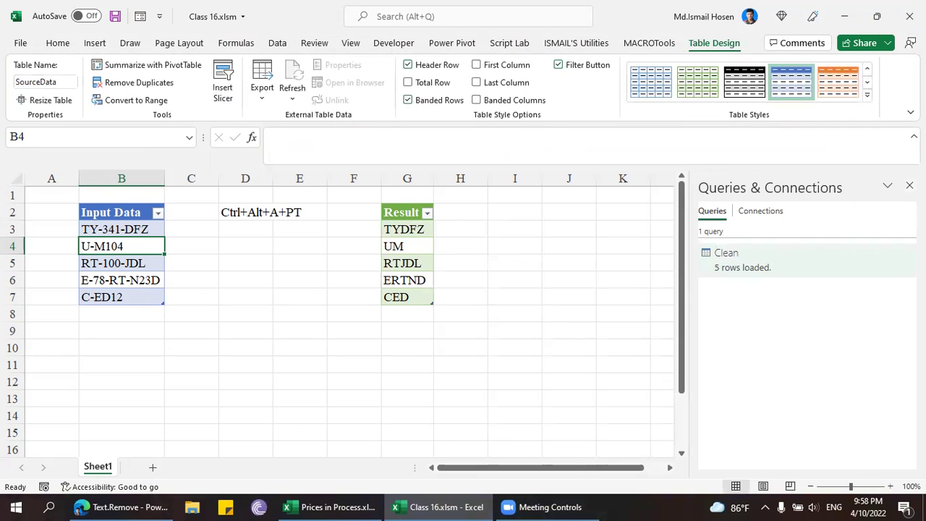
Close the list of workbook queries and check the first cleaned values in the Result table.
{"action": "left_click", "coordinate": [909, 185]}
{"action": "left_click", "coordinate": [399, 230]}
{"action": "left_click", "coordinate": [416, 253]}
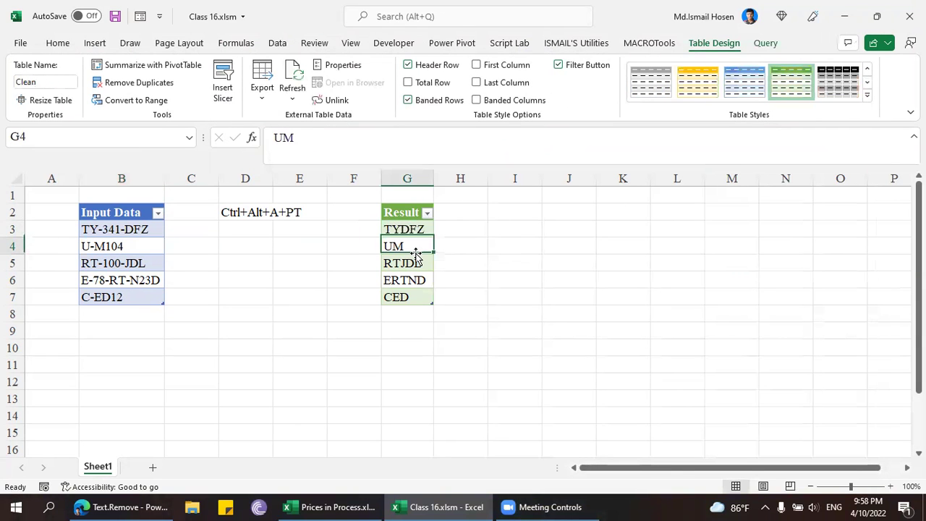
{"action": "left_click", "coordinate": [389, 229]}
Add the code 12-RT-SOMETHING as a new row of the Input Data table in cell B8.
{"action": "left_click", "coordinate": [121, 311]}
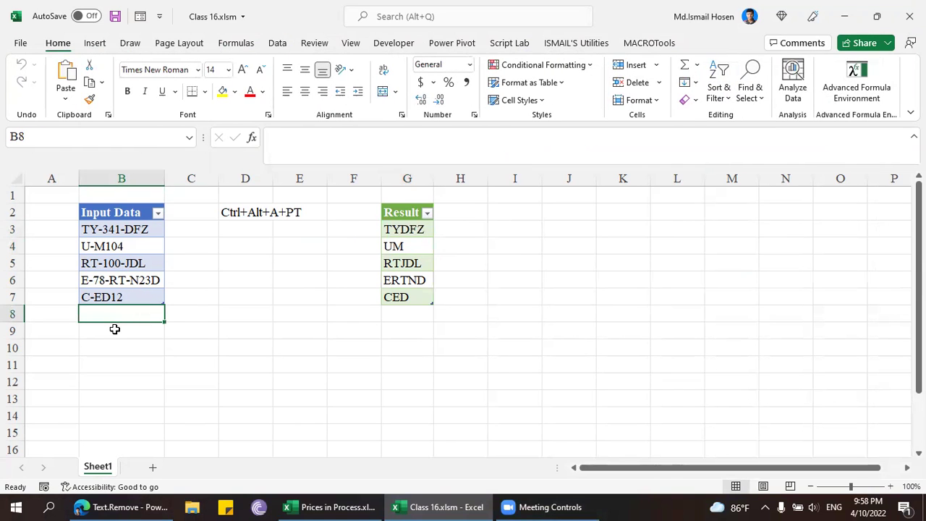
{"action": "type", "text": "12"}
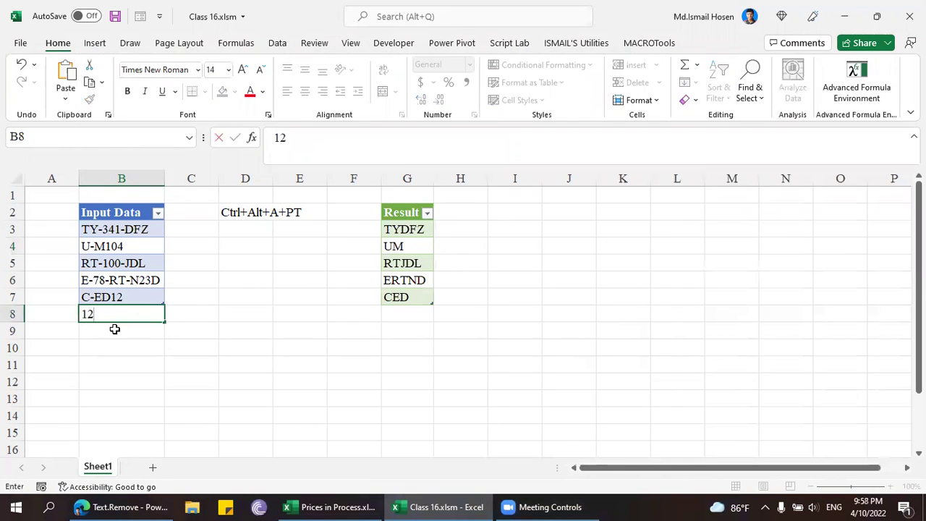
{"action": "type", "text": "-RT"}
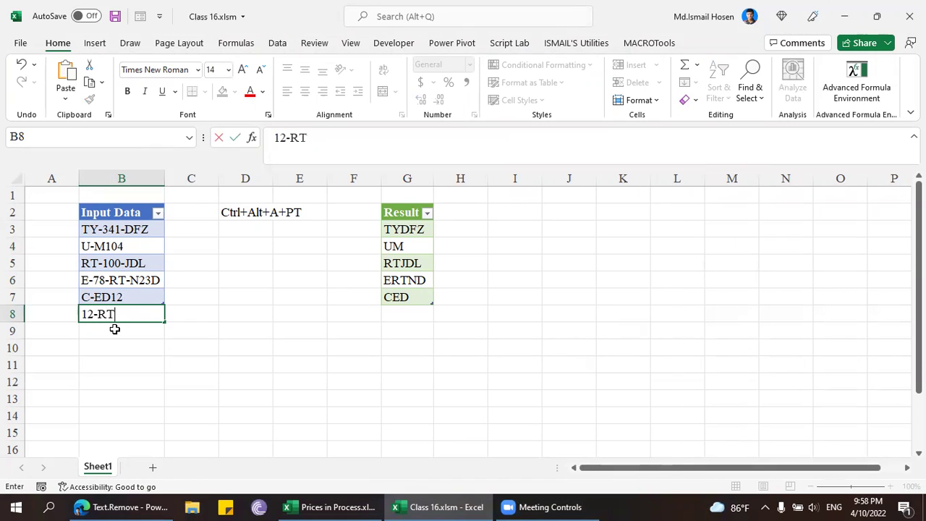
{"action": "type", "text": "-SOMETHING"}
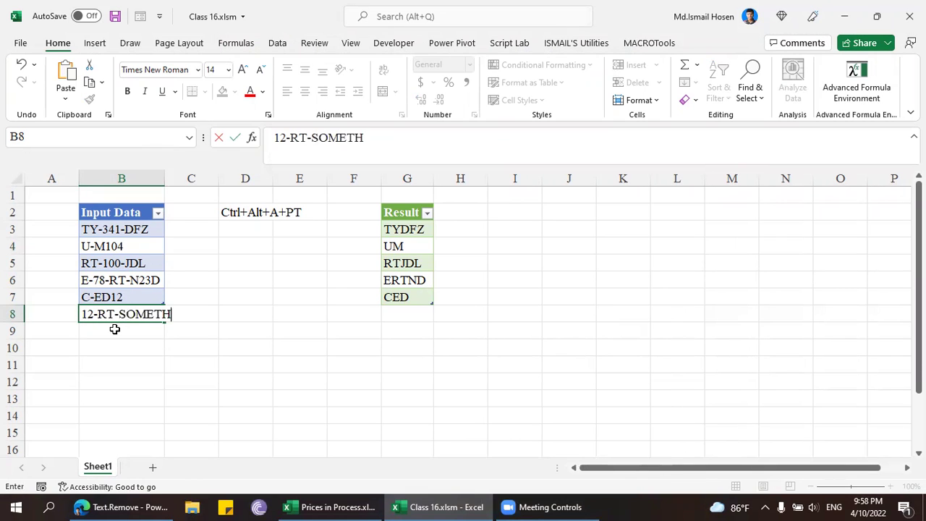
{"action": "key", "text": "Return"}
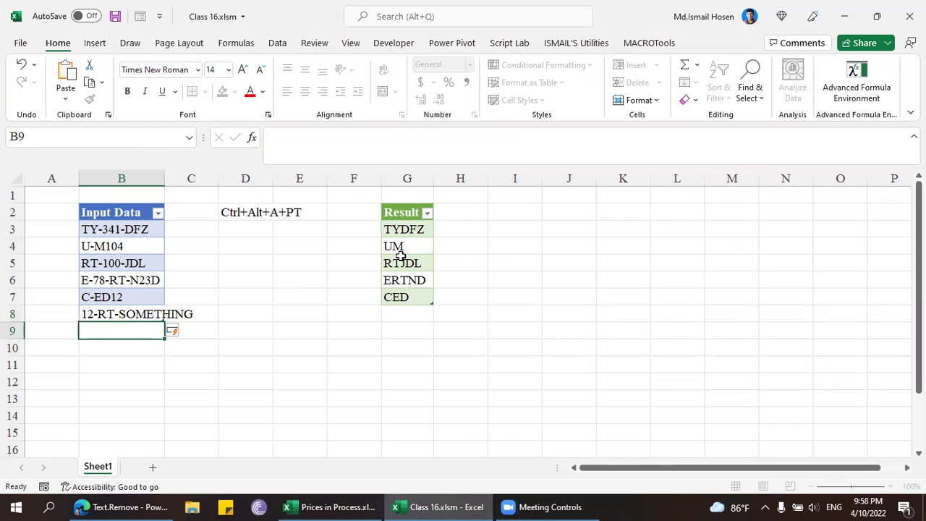
Refresh the Result table and check the output for the newly added code.
{"action": "left_click", "coordinate": [400, 257]}
{"action": "left_click", "coordinate": [455, 206]}
{"action": "key", "text": "Down"}
{"action": "key", "text": "Down"}
{"action": "key", "text": "Down"}
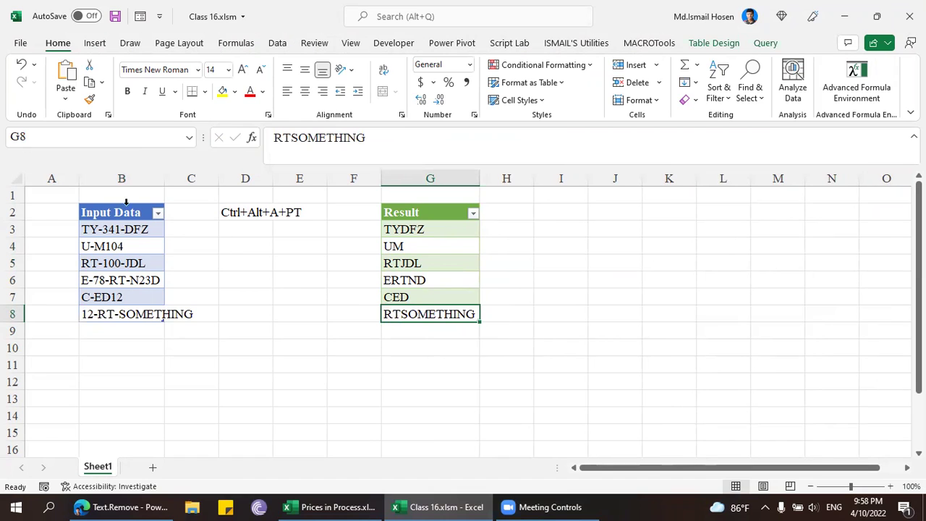
Auto-fit the width of column B to its longest entry and save the workbook.
{"action": "double_click", "coordinate": [164, 180]}
{"action": "left_click", "coordinate": [439, 262]}
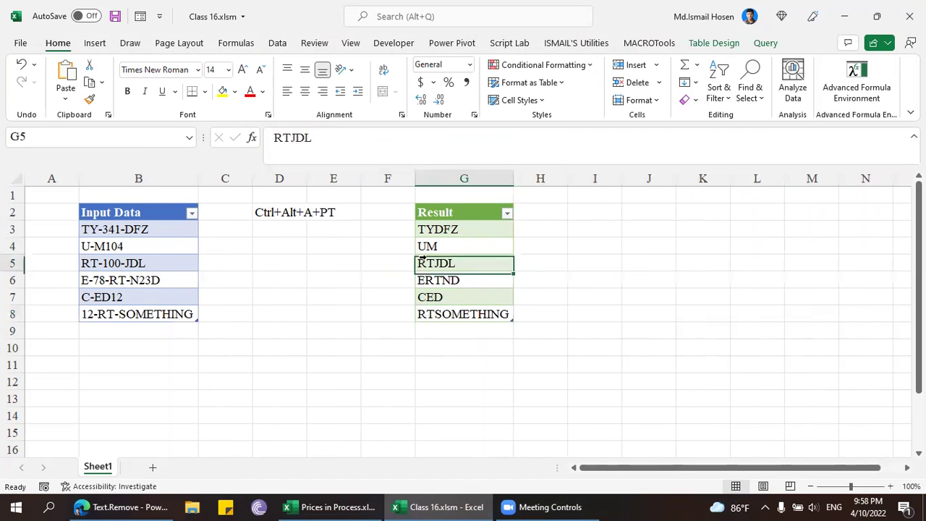
{"action": "key", "text": "ctrl+s"}
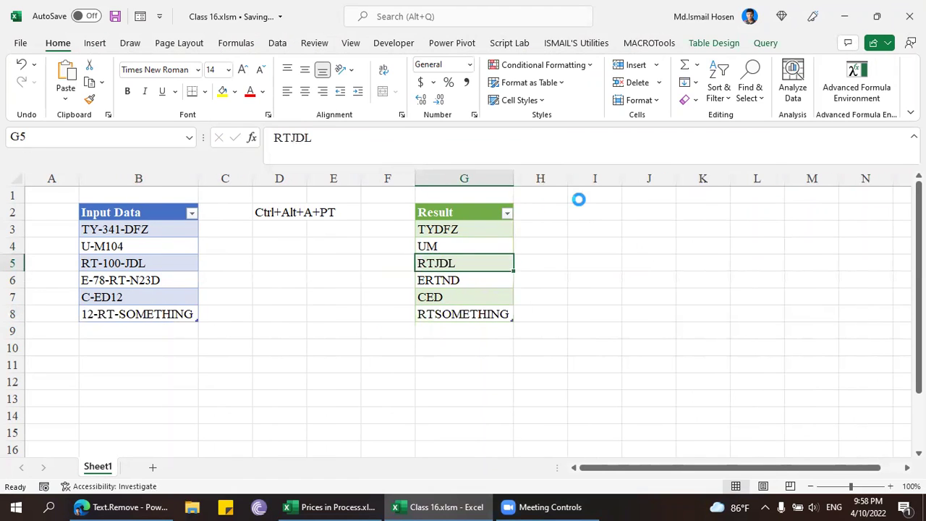
Reopen the Clean query for editing and review the Text.Remove formula of its Added Custom step.
{"action": "left_click", "coordinate": [277, 44]}
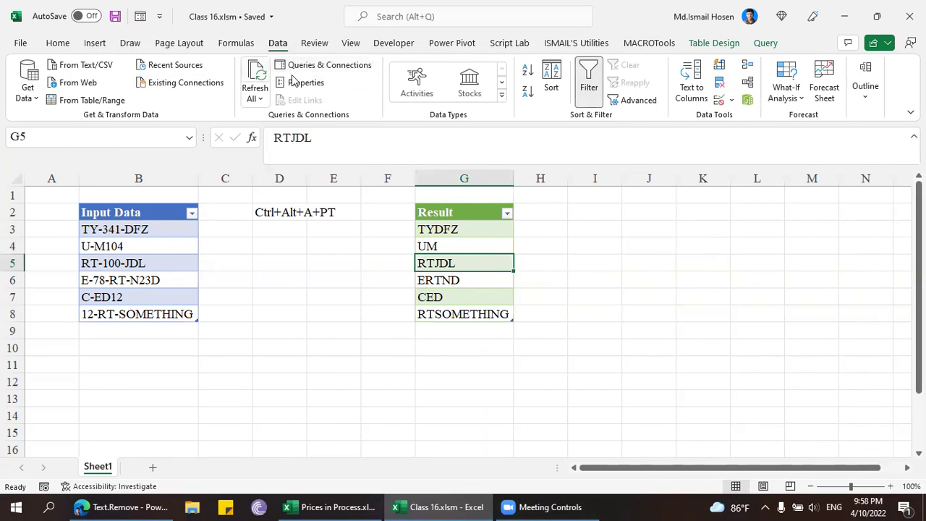
{"action": "left_click", "coordinate": [311, 65]}
{"action": "double_click", "coordinate": [827, 262]}
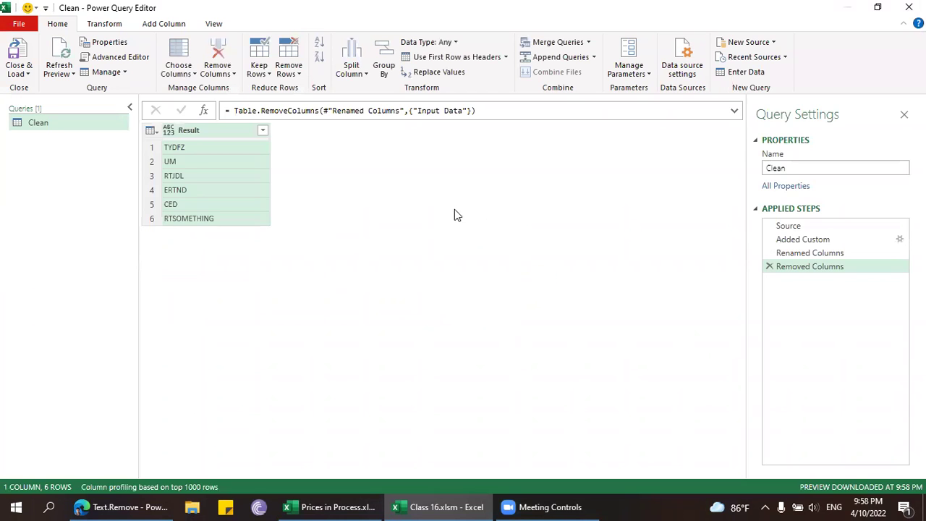
{"action": "left_click", "coordinate": [821, 254]}
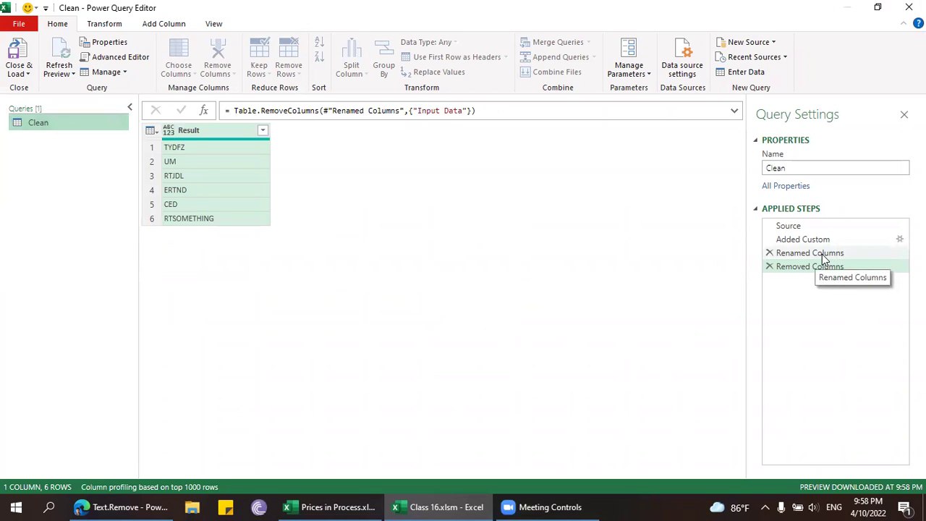
{"action": "left_click", "coordinate": [796, 239]}
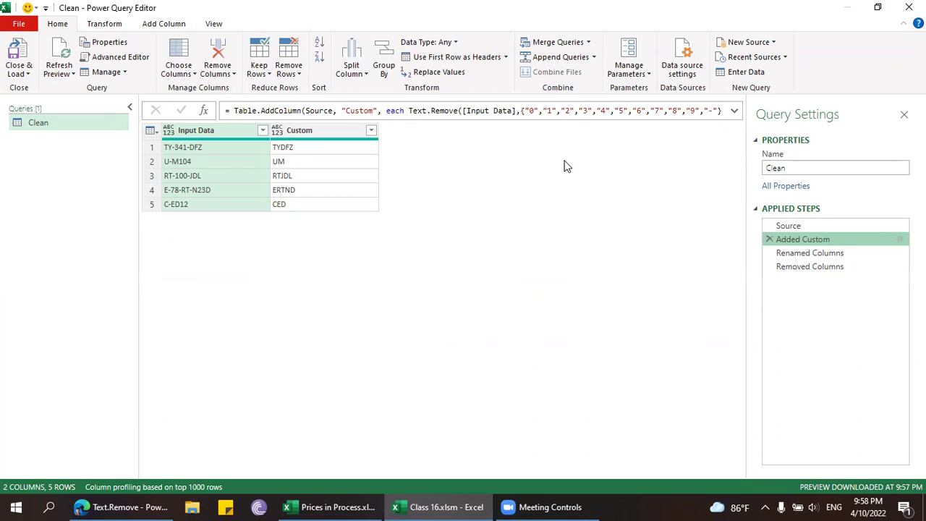
{"action": "left_click", "coordinate": [532, 114]}
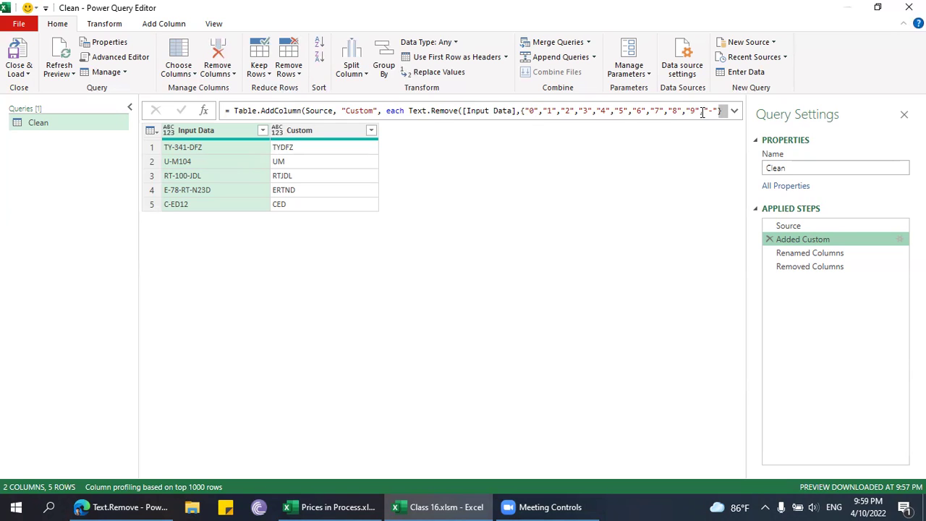
Duplicate the Clean query in the query list.
{"action": "right_click", "coordinate": [76, 184]}
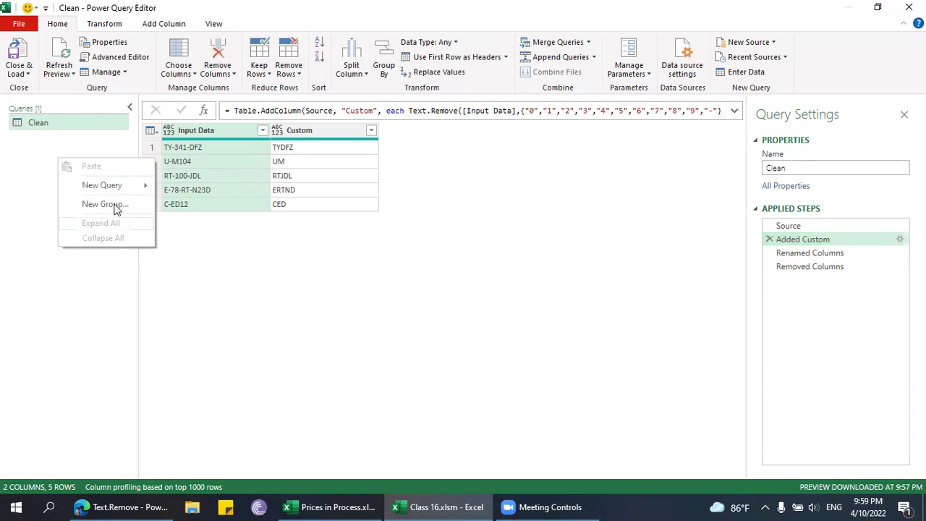
{"action": "left_click", "coordinate": [56, 120]}
{"action": "right_click", "coordinate": [56, 120]}
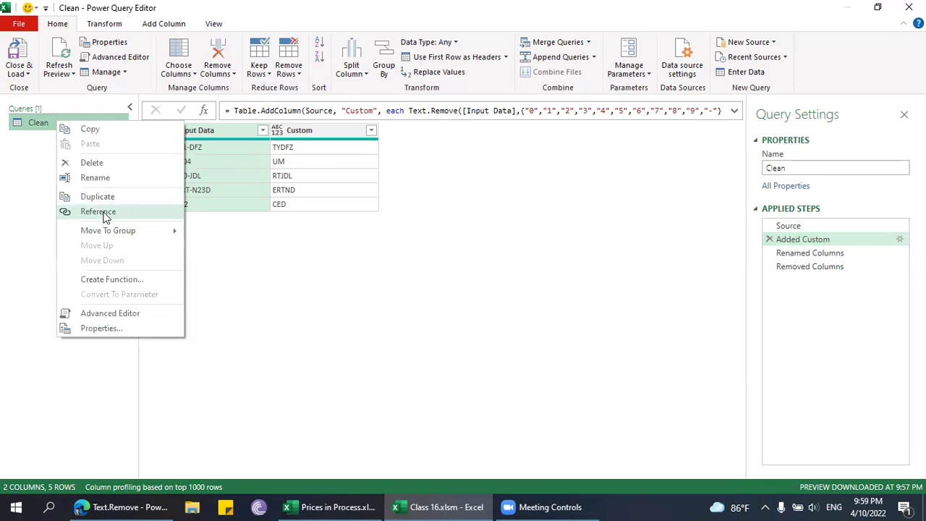
{"action": "left_click", "coordinate": [97, 197]}
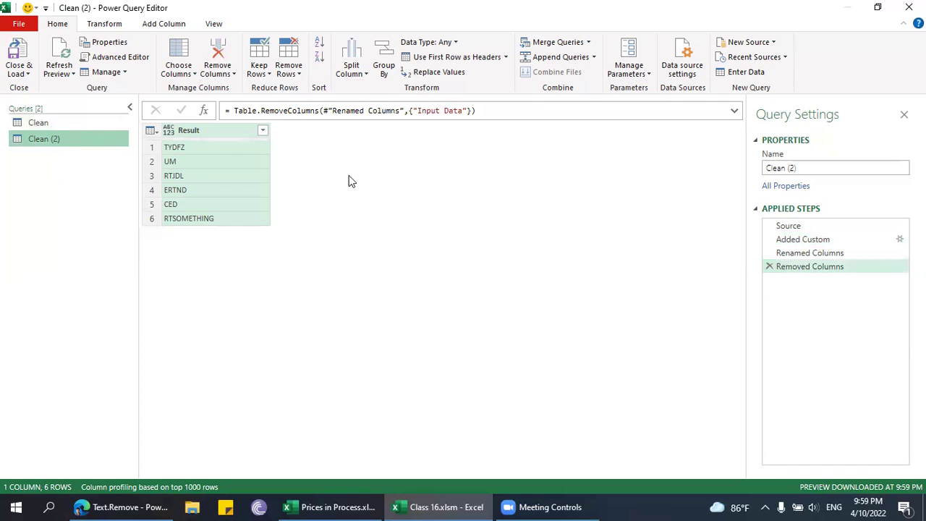
Rename the duplicated query to CleanD.
{"action": "left_click", "coordinate": [850, 170]}
{"action": "key", "text": "BackSpace"}
{"action": "key", "text": "BackSpace"}
{"action": "key", "text": "BackSpace"}
{"action": "key", "text": "BackSpace"}
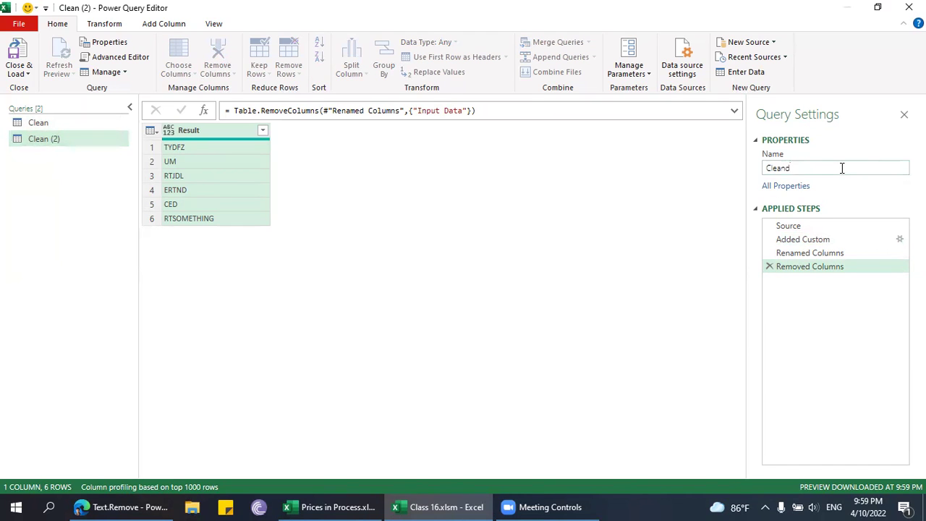
{"action": "type", "text": "D"}
{"action": "key", "text": "Return"}
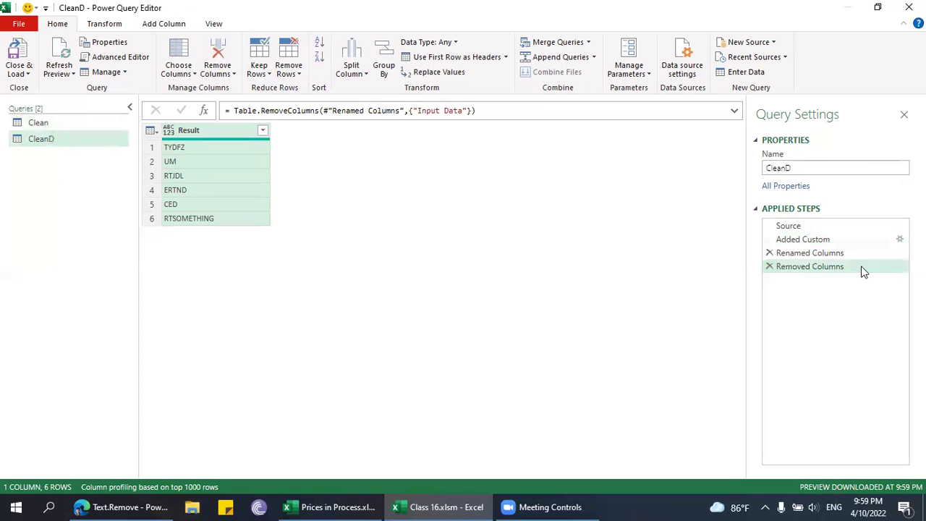
Insert a new custom step directly after the Source step of the CleanD query.
{"action": "left_click", "coordinate": [820, 238]}
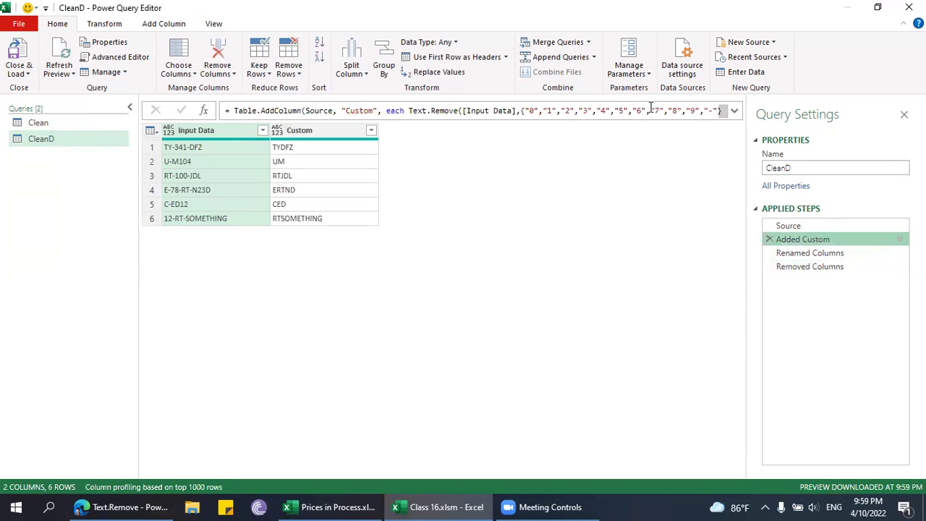
{"action": "left_click", "coordinate": [797, 224]}
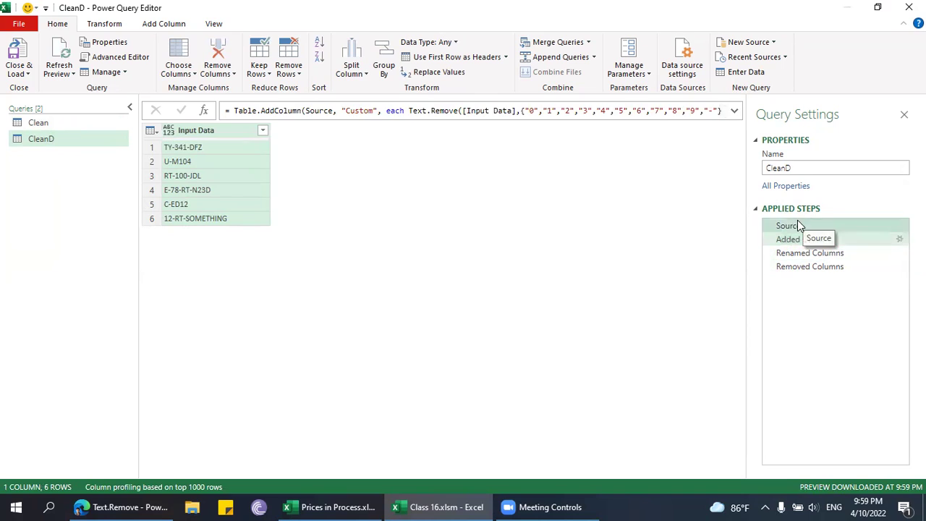
{"action": "left_click", "coordinate": [203, 110]}
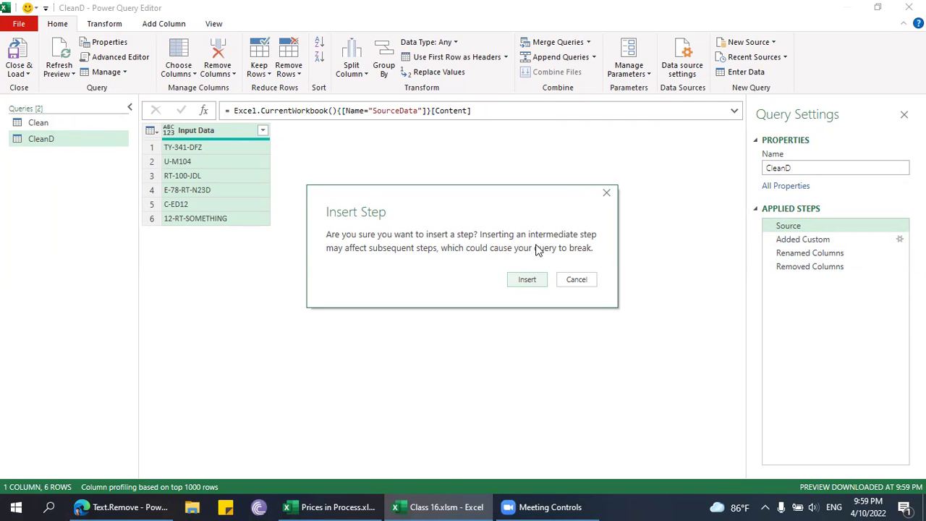
{"action": "left_click", "coordinate": [526, 280]}
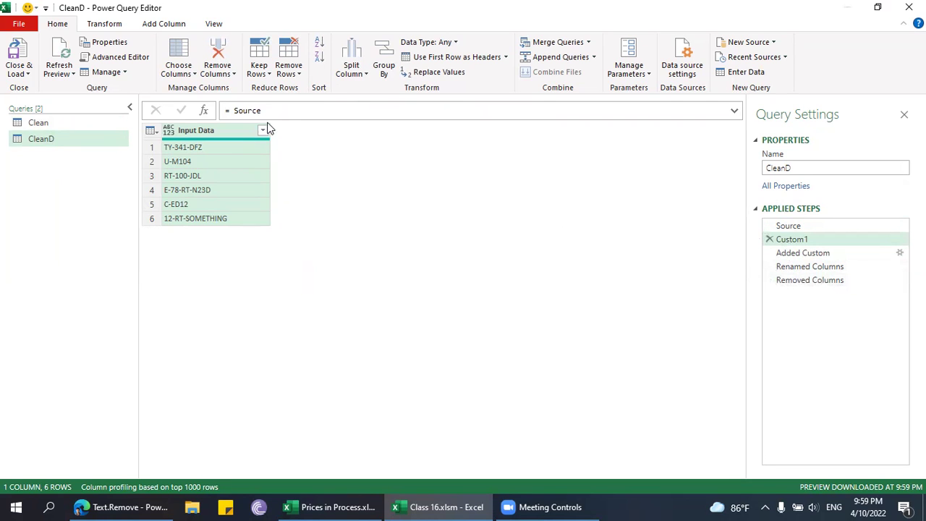
Replace the inserted step's formula with the number list {0..9}.
{"action": "left_click", "coordinate": [343, 114]}
{"action": "key", "text": "BackSpace"}
{"action": "key", "text": "BackSpace"}
{"action": "key", "text": "BackSpace"}
{"action": "key", "text": "BackSpace"}
{"action": "key", "text": "BackSpace"}
{"action": "key", "text": "BackSpace"}
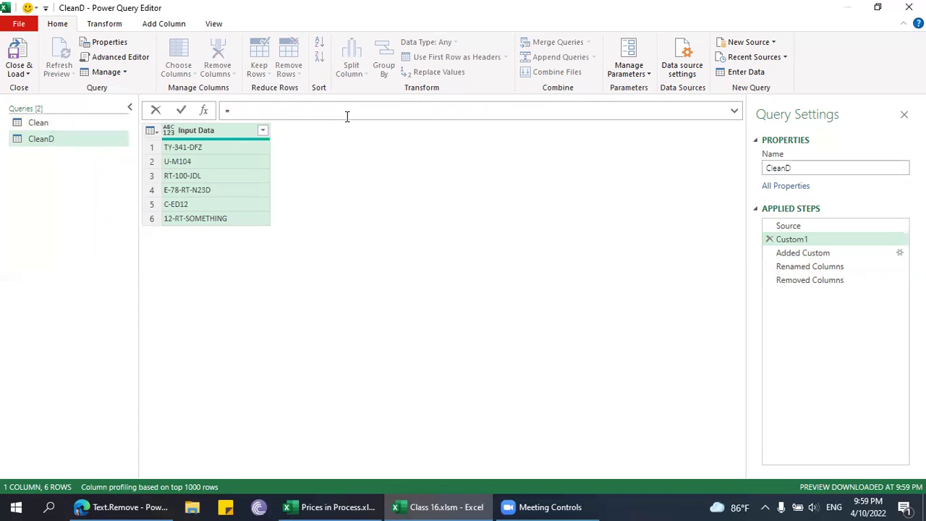
{"action": "type", "text": "{0..9"}
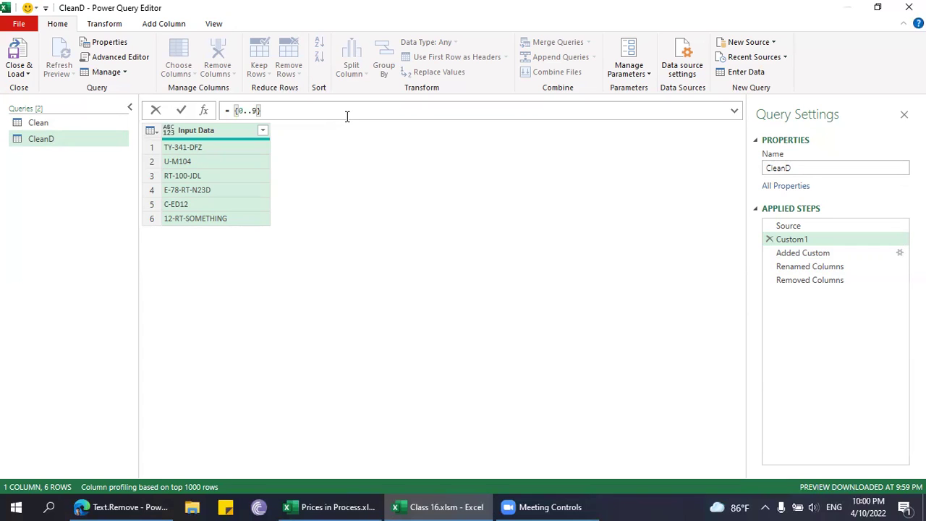
{"action": "key", "text": "Return"}
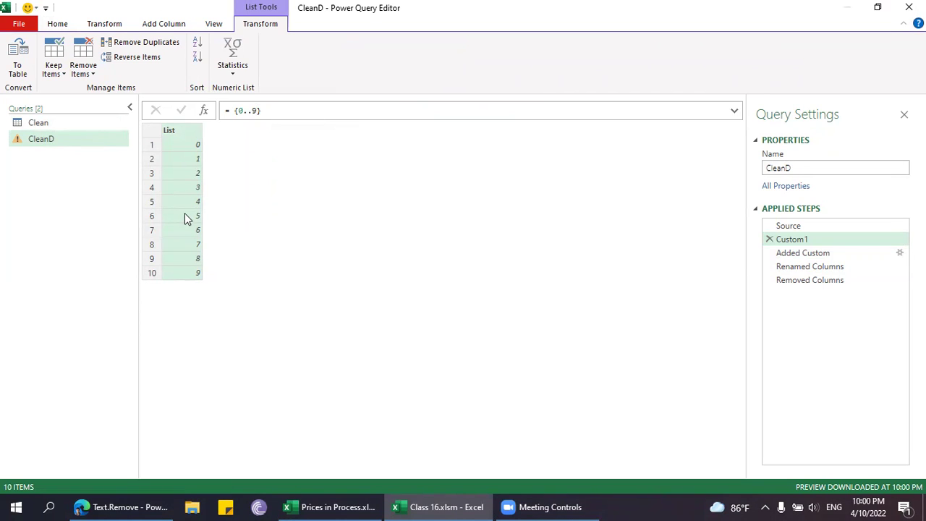
Extend the upper end of the list range in the Custom1 formula to 15.
{"action": "left_click", "coordinate": [248, 110]}
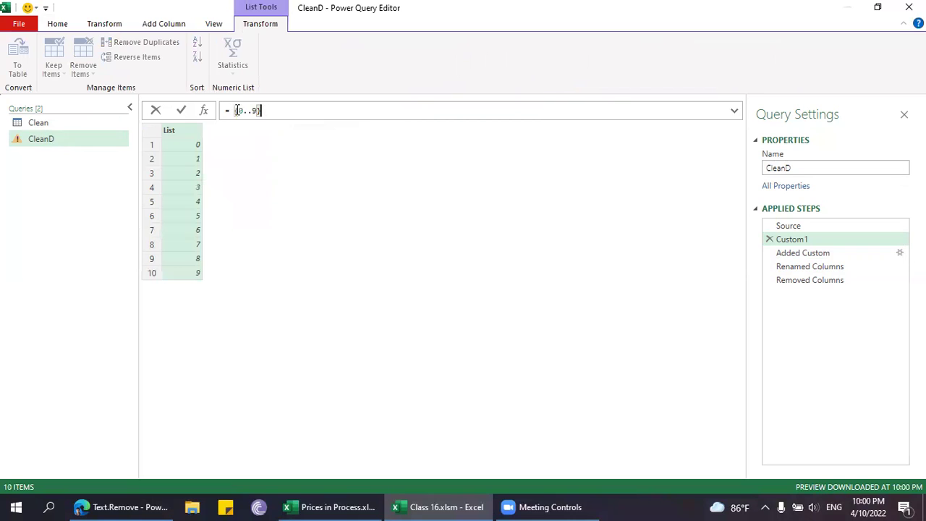
{"action": "left_click", "coordinate": [240, 110]}
{"action": "left_click", "coordinate": [256, 110]}
{"action": "key", "text": "BackSpace"}
{"action": "type", "text": "15"}
{"action": "key", "text": "Return"}
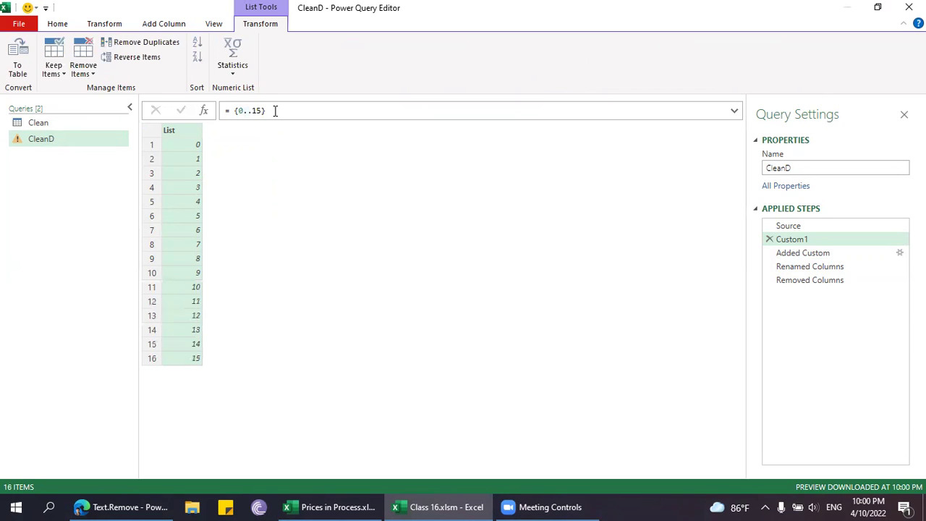
Change the start of the list range in the Custom1 formula to 2.
{"action": "left_click", "coordinate": [239, 110]}
{"action": "key", "text": "BackSpace"}
{"action": "type", "text": "1"}
{"action": "key", "text": "BackSpace"}
{"action": "type", "text": "2"}
{"action": "key", "text": "Right"}
{"action": "key", "text": "Right"}
{"action": "key", "text": "Right"}
{"action": "key", "text": "Right"}
{"action": "key", "text": "Right"}
{"action": "key", "text": "Return"}
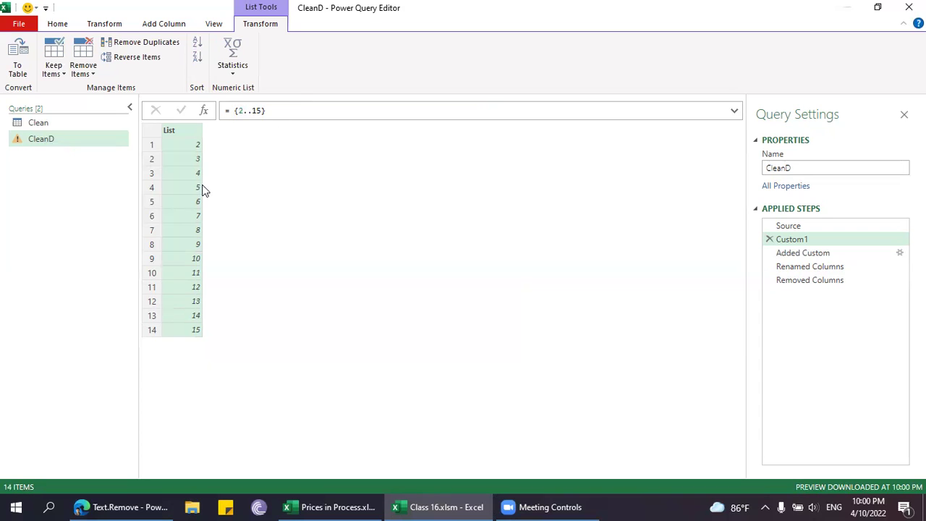
Switch to the Power Query M documentation in the browser and filter the function titles by "list.".
{"action": "left_click", "coordinate": [125, 502]}
{"action": "left_click", "coordinate": [124, 91]}
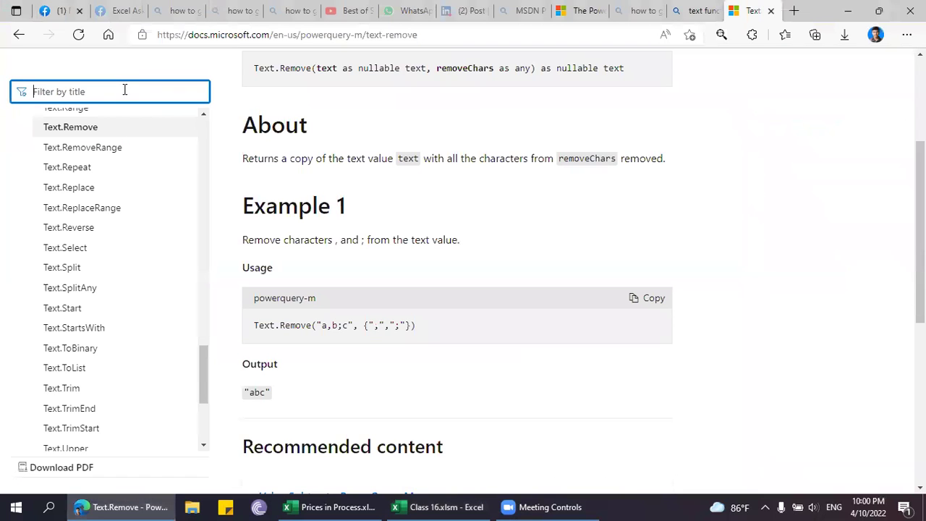
{"action": "type", "text": "list.func"}
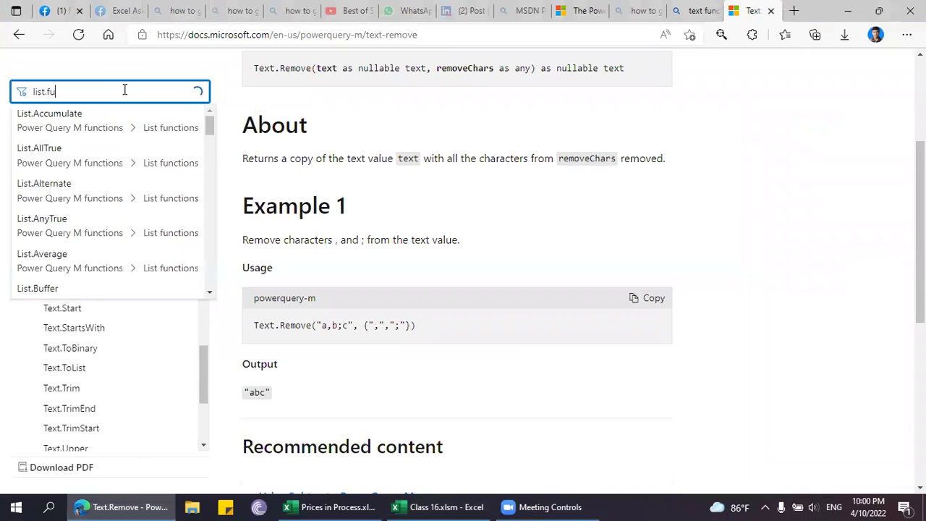
{"action": "key", "text": "BackSpace"}
{"action": "key", "text": "BackSpace"}
{"action": "key", "text": "BackSpace"}
{"action": "key", "text": "BackSpace"}
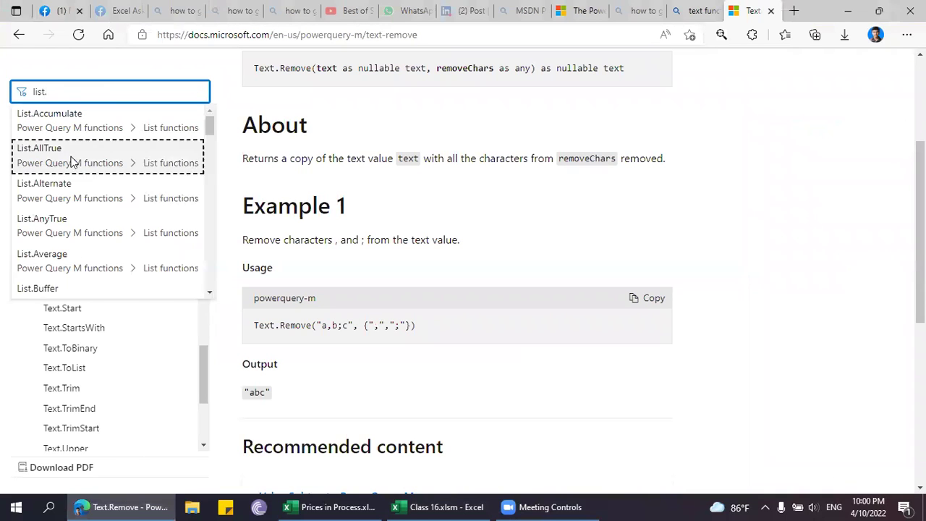
Find List.Generate among the filtered list functions, open its article and read the first example.
{"action": "scroll", "coordinate": [161, 227], "scroll_direction": "up", "scroll_amount": 1}
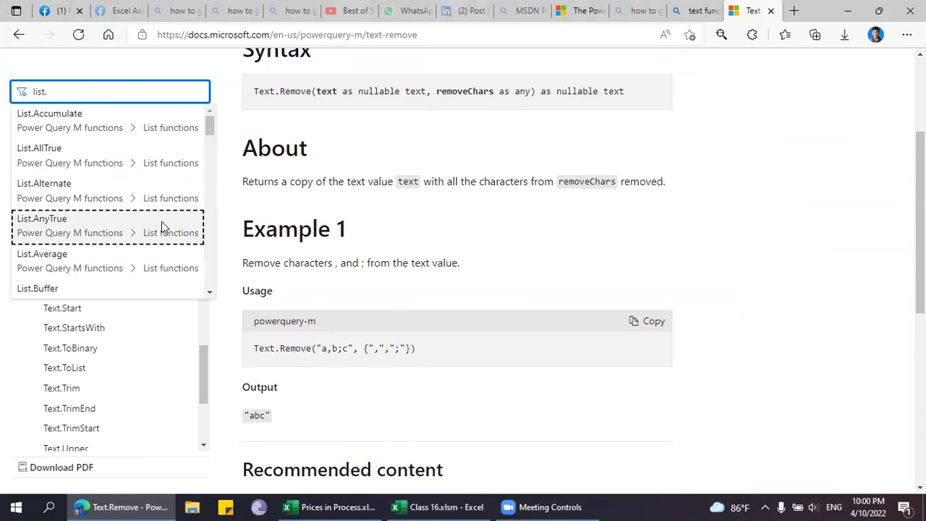
{"action": "scroll", "coordinate": [153, 153], "scroll_direction": "down", "scroll_amount": 1}
{"action": "scroll", "coordinate": [158, 166], "scroll_direction": "down", "scroll_amount": 4}
{"action": "scroll", "coordinate": [162, 169], "scroll_direction": "down", "scroll_amount": 3}
{"action": "scroll", "coordinate": [161, 170], "scroll_direction": "down", "scroll_amount": 5}
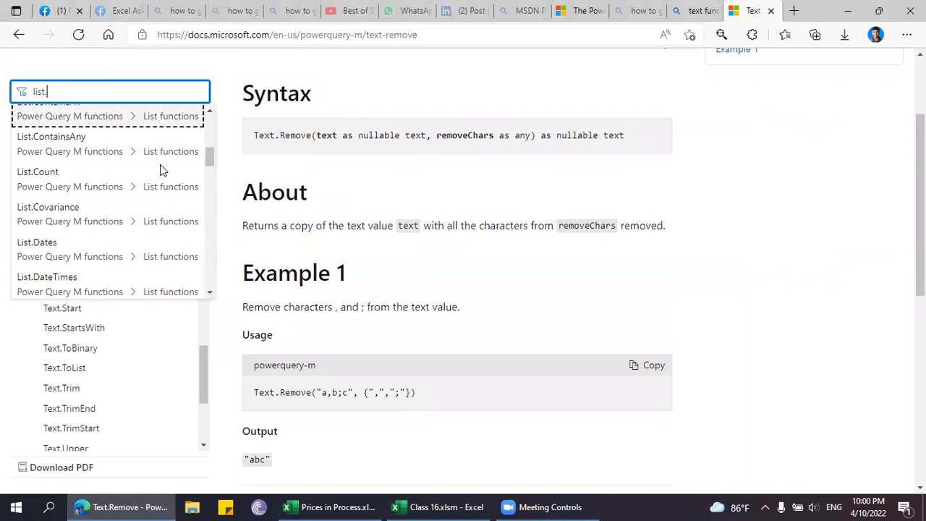
{"action": "scroll", "coordinate": [160, 169], "scroll_direction": "down", "scroll_amount": 5}
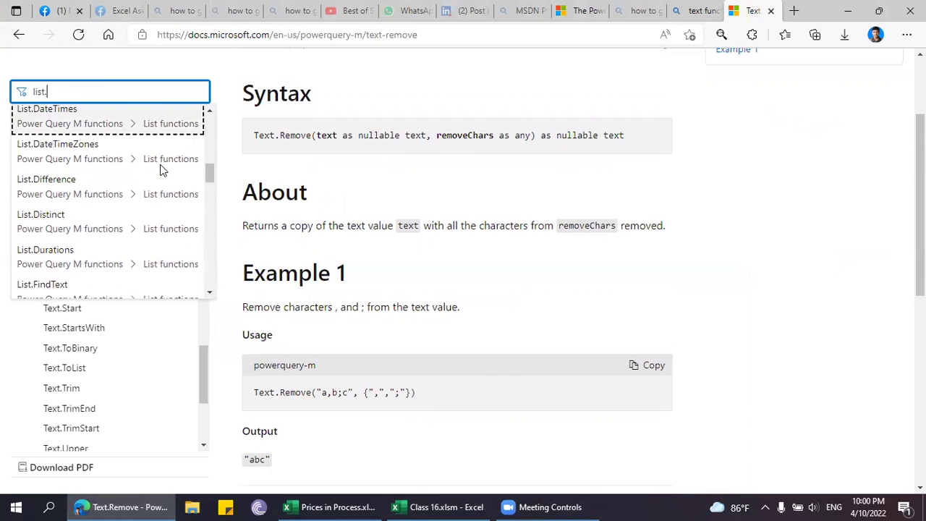
{"action": "scroll", "coordinate": [160, 169], "scroll_direction": "down", "scroll_amount": 1}
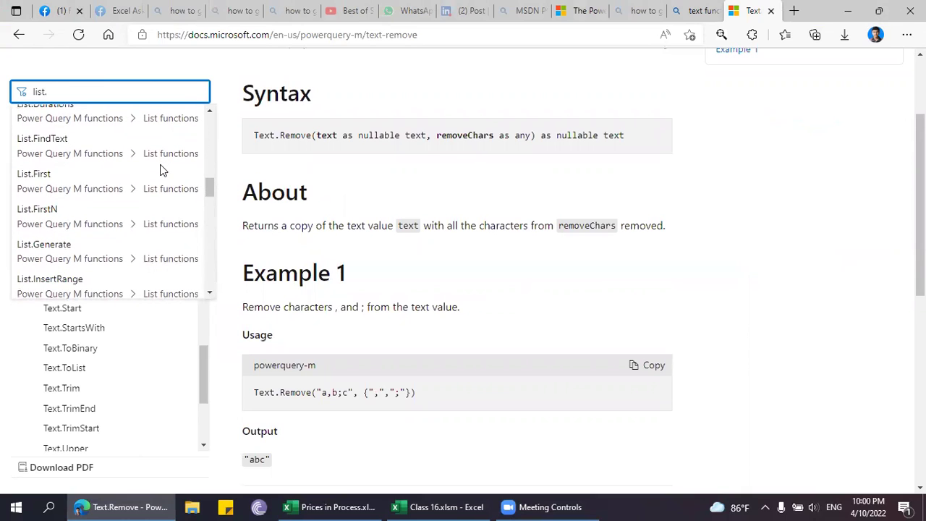
{"action": "scroll", "coordinate": [161, 170], "scroll_direction": "down", "scroll_amount": 1}
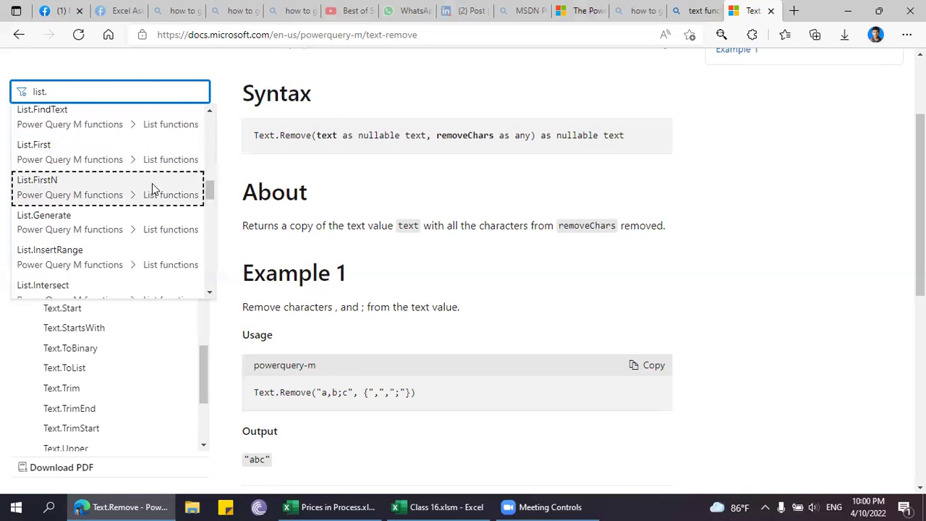
{"action": "left_click", "coordinate": [85, 227]}
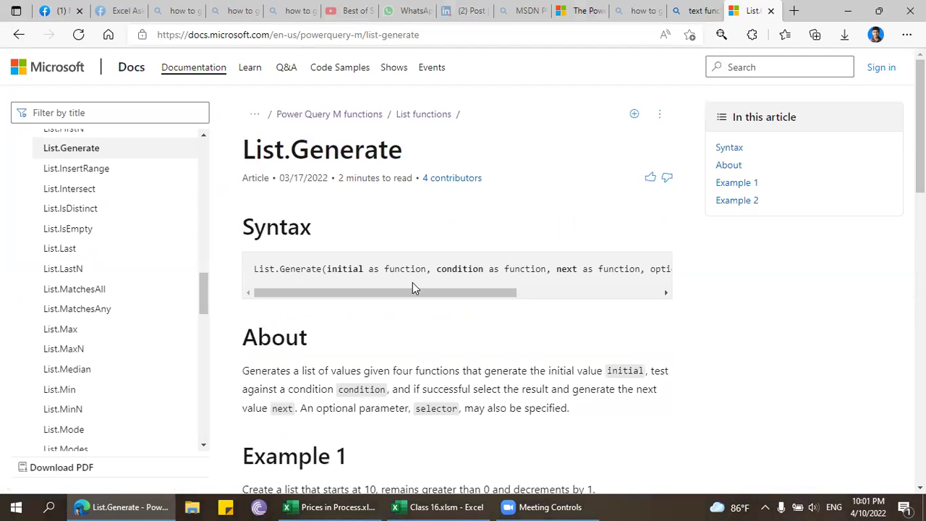
{"action": "scroll", "coordinate": [405, 291], "scroll_direction": "down", "scroll_amount": 5}
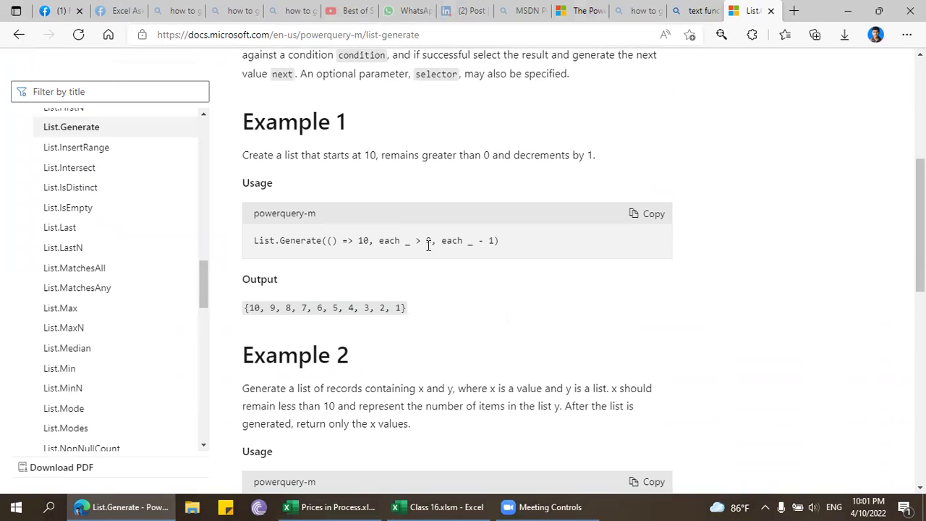
{"action": "left_click", "coordinate": [411, 506]}
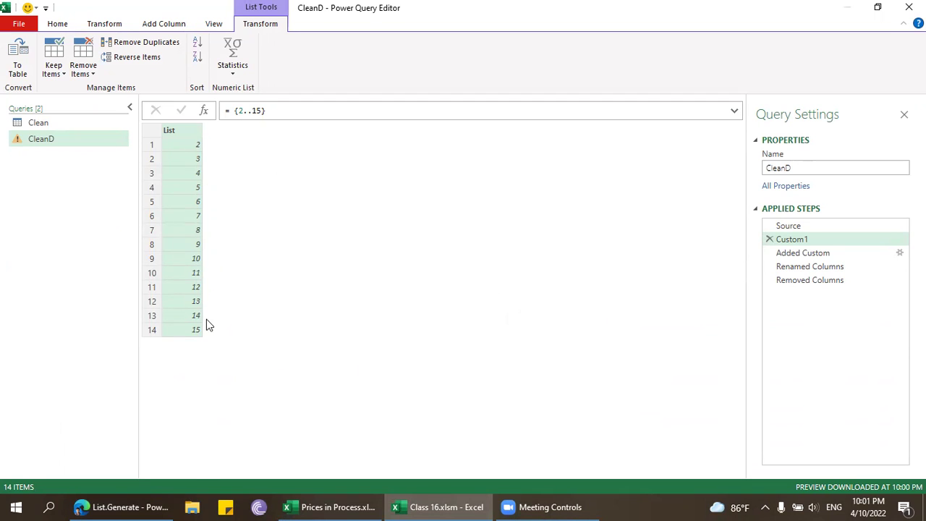
{"action": "left_click", "coordinate": [252, 111]}
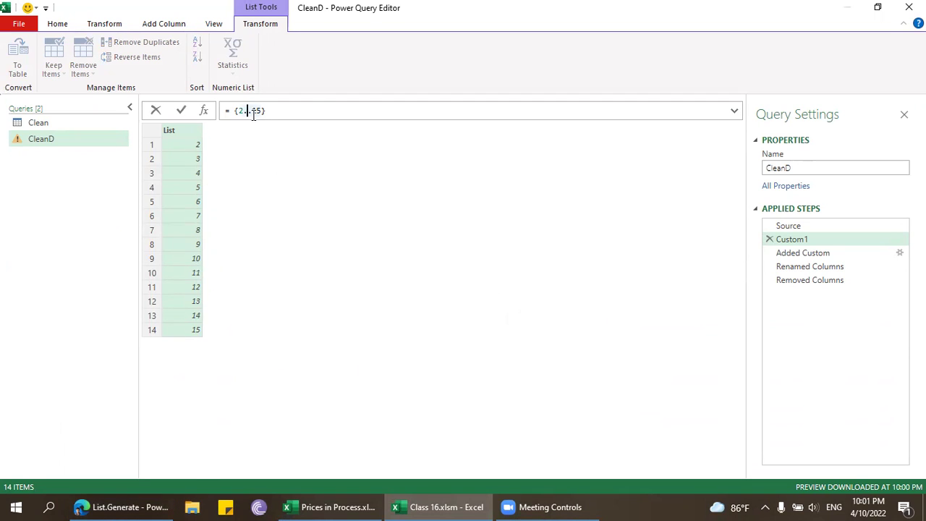
{"action": "left_click", "coordinate": [159, 506]}
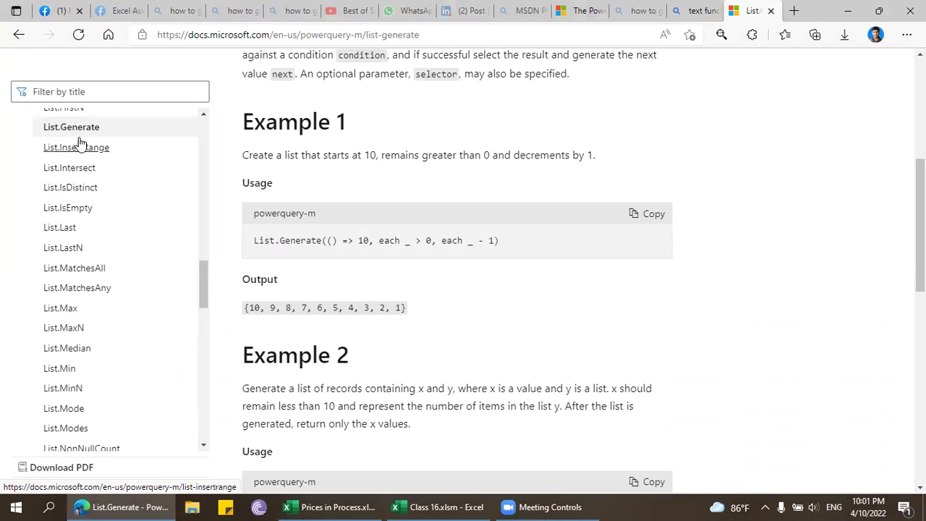
{"action": "left_click", "coordinate": [149, 99]}
{"action": "left_click", "coordinate": [142, 97]}
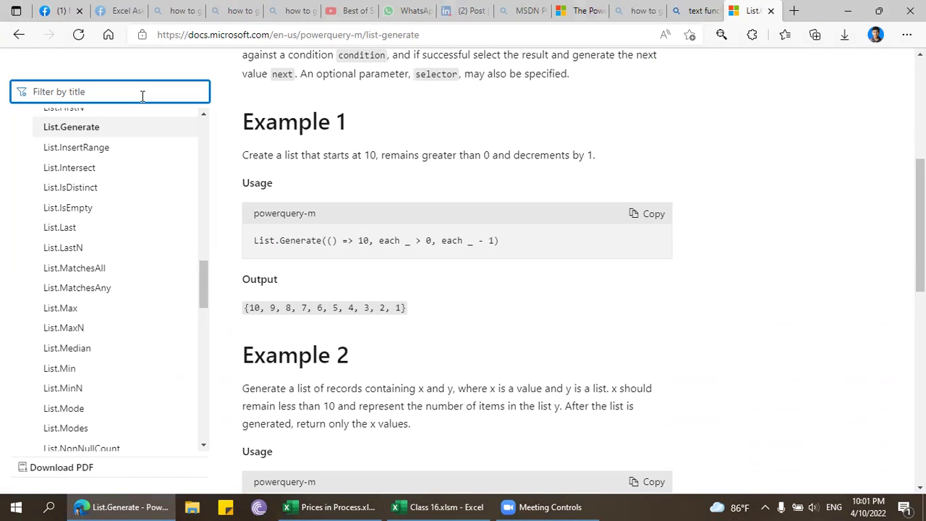
{"action": "type", "text": "lis"}
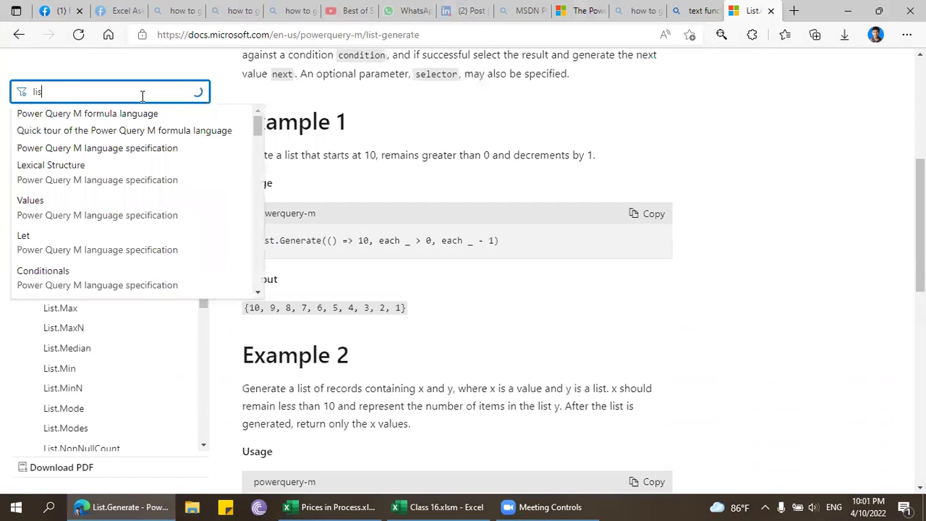
{"action": "type", "text": "t.acc"}
{"action": "key", "text": "BackSpace"}
{"action": "key", "text": "BackSpace"}
{"action": "key", "text": "BackSpace"}
{"action": "key", "text": "BackSpace"}
{"action": "key", "text": "BackSpace"}
{"action": "key", "text": "BackSpace"}
{"action": "key", "text": "BackSpace"}
{"action": "key", "text": "BackSpace"}
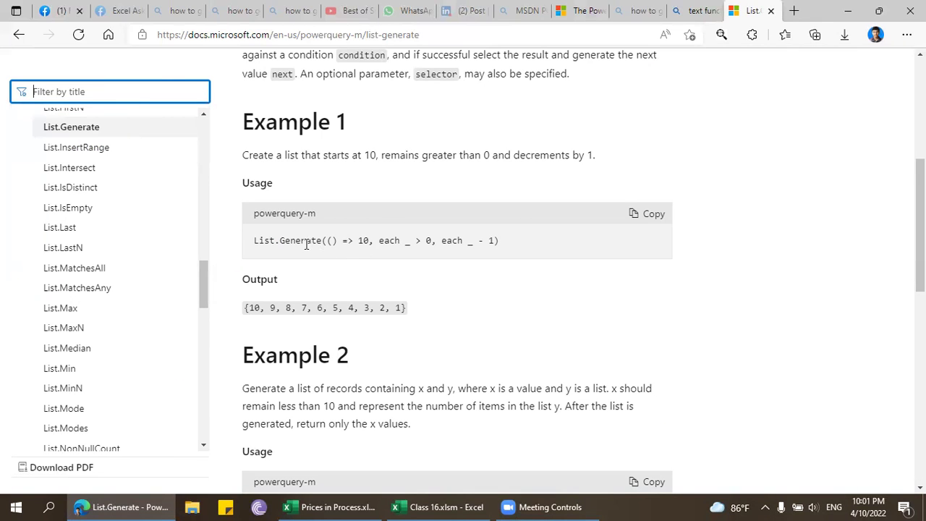
Review the syntax, description and first usage example of List.Generate in the article.
{"action": "left_click", "coordinate": [350, 244]}
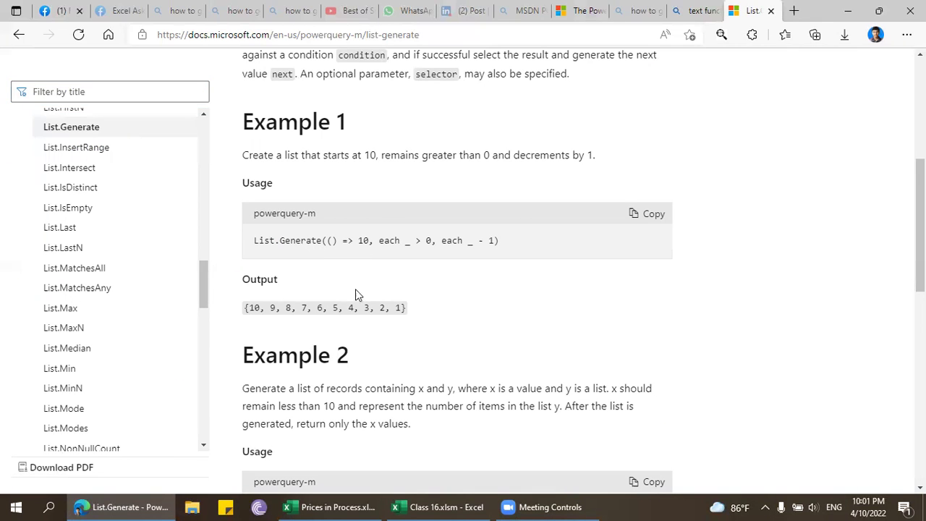
{"action": "scroll", "coordinate": [355, 295], "scroll_direction": "up", "scroll_amount": 3}
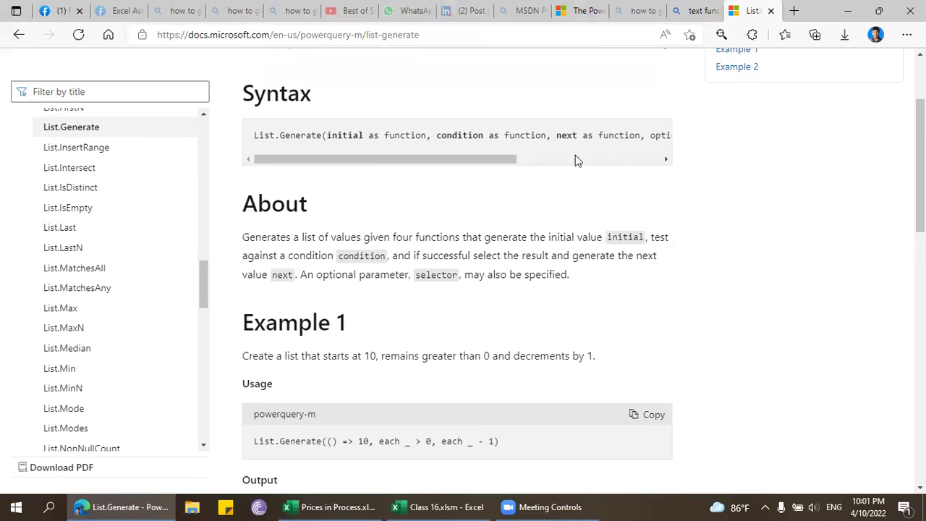
{"action": "scroll", "coordinate": [543, 192], "scroll_direction": "down", "scroll_amount": 3}
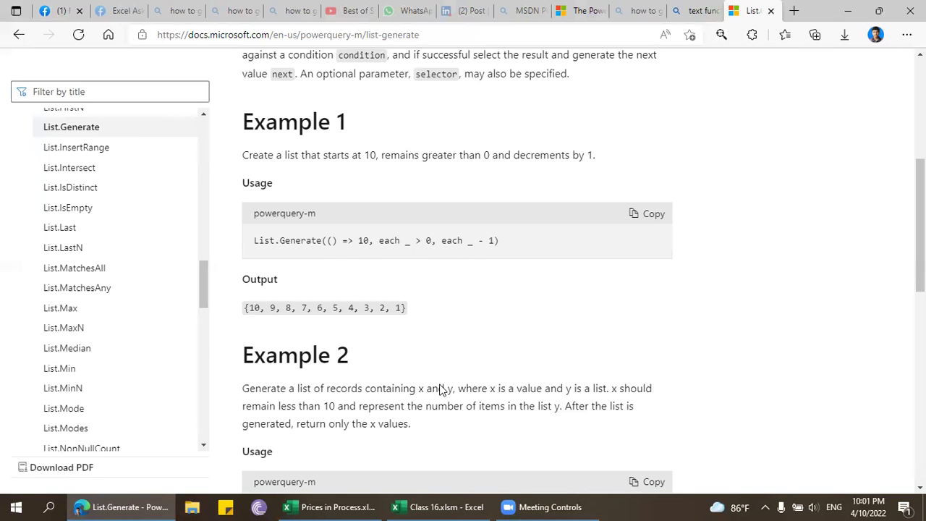
Switch back to the Power Query Editor and replace the Custom1 step's range formula with the List.Generate function.
{"action": "left_click", "coordinate": [446, 506]}
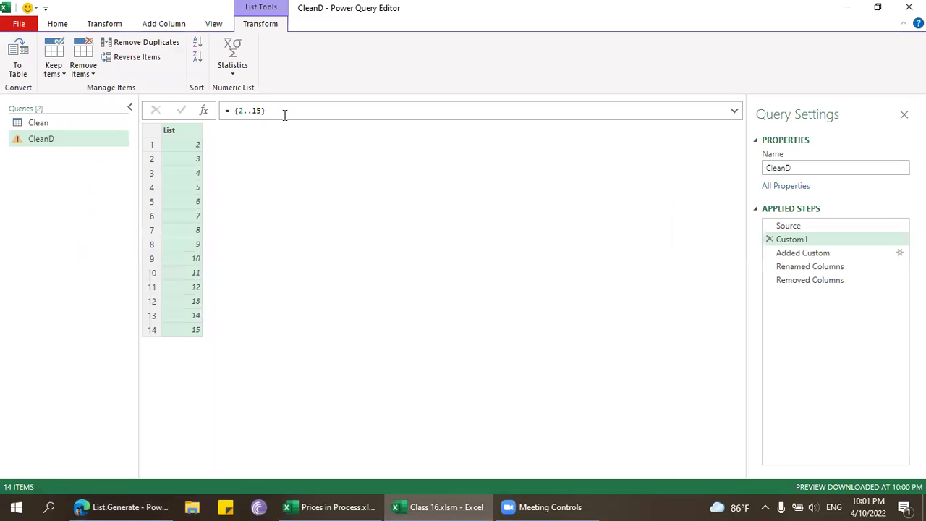
{"action": "left_click_drag", "start_coordinate": [266, 110], "coordinate": [230, 109]}
{"action": "type", "text": "List.generate"}
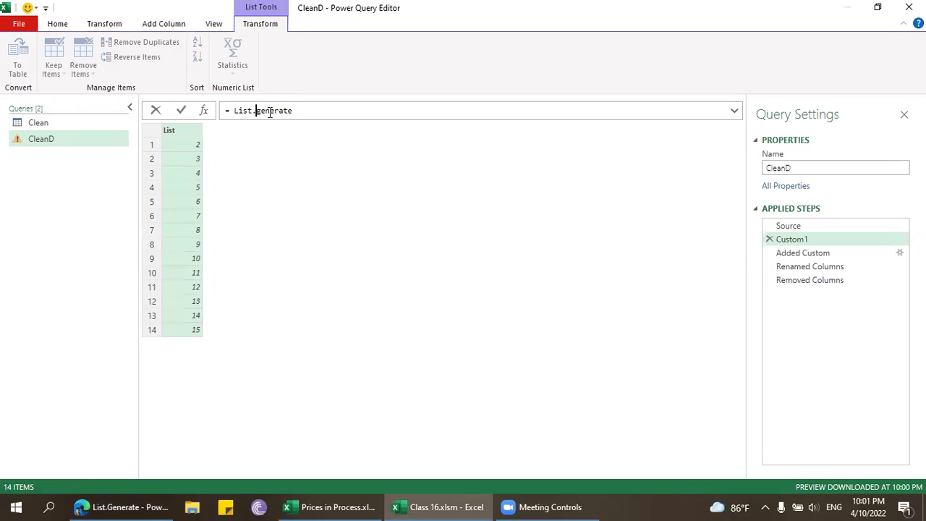
{"action": "key", "text": "Right"}
{"action": "key", "text": "BackSpace"}
{"action": "type", "text": "G"}
Complete the List.Generate formula with the arguments ()=>2, each _<16 and _+1, and apply it.
{"action": "left_click", "coordinate": [311, 111]}
{"action": "type", "text": "("}
{"action": "type", "text": "2"}
{"action": "type", "text": ","}
{"action": "key", "text": "BackSpace"}
{"action": "key", "text": "BackSpace"}
{"action": "type", "text": "()=>2,"}
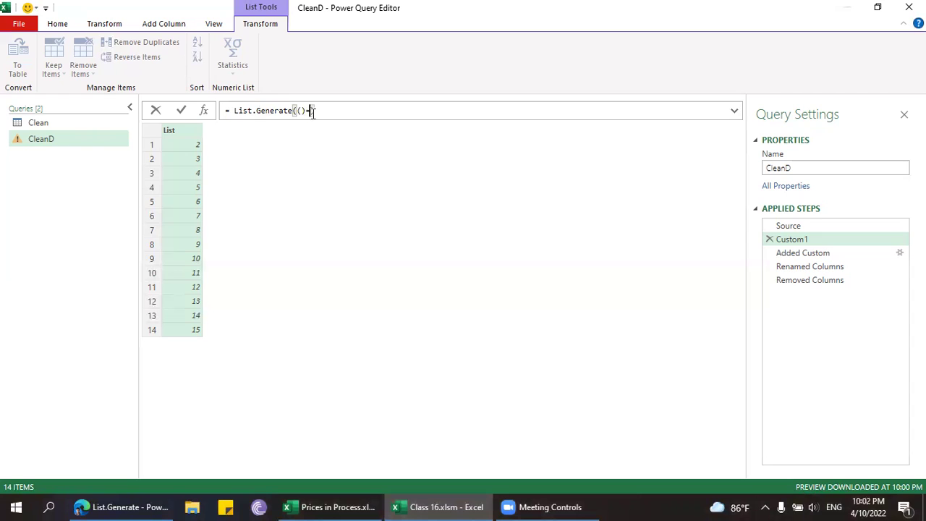
{"action": "type", "text": "each _<16,_+1"}
{"action": "key", "text": "Return"}
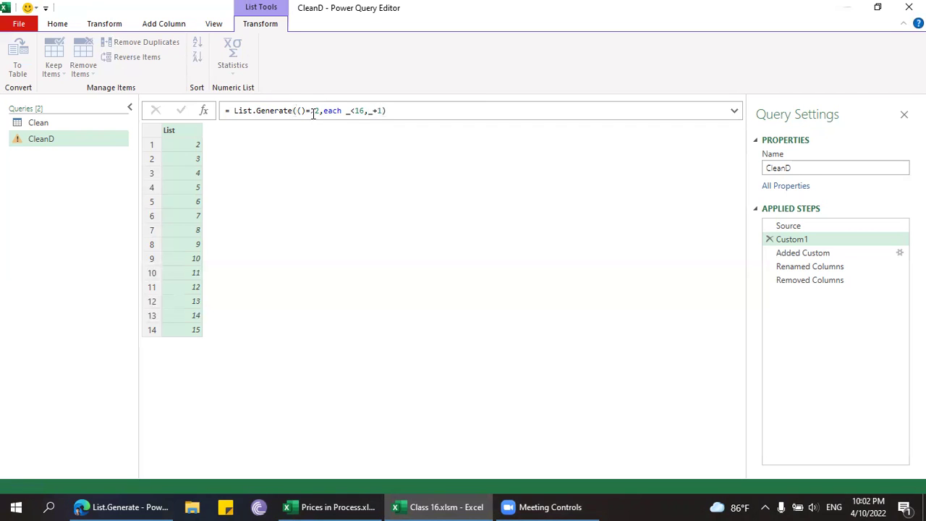
Insert each before _+1 in the List.Generate formula and apply the change.
{"action": "left_click", "coordinate": [370, 110]}
{"action": "type", "text": "each"}
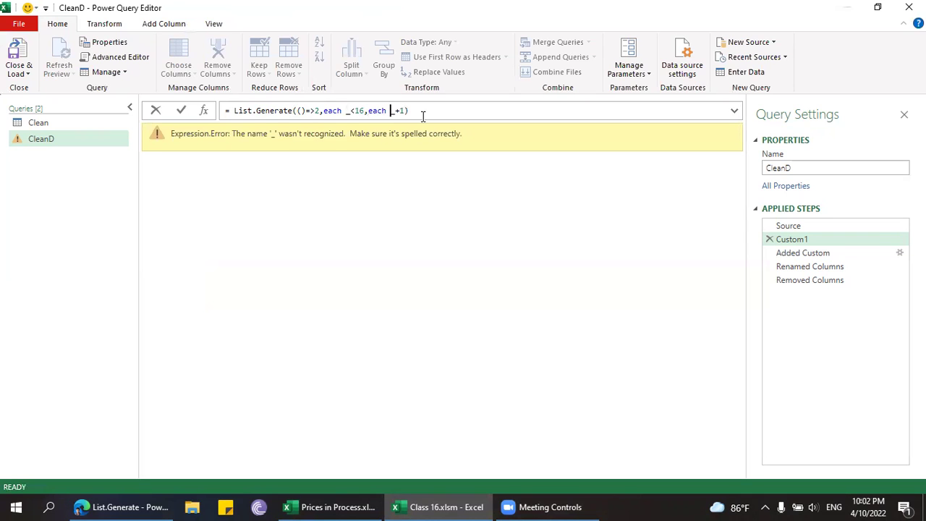
{"action": "key", "text": "Return"}
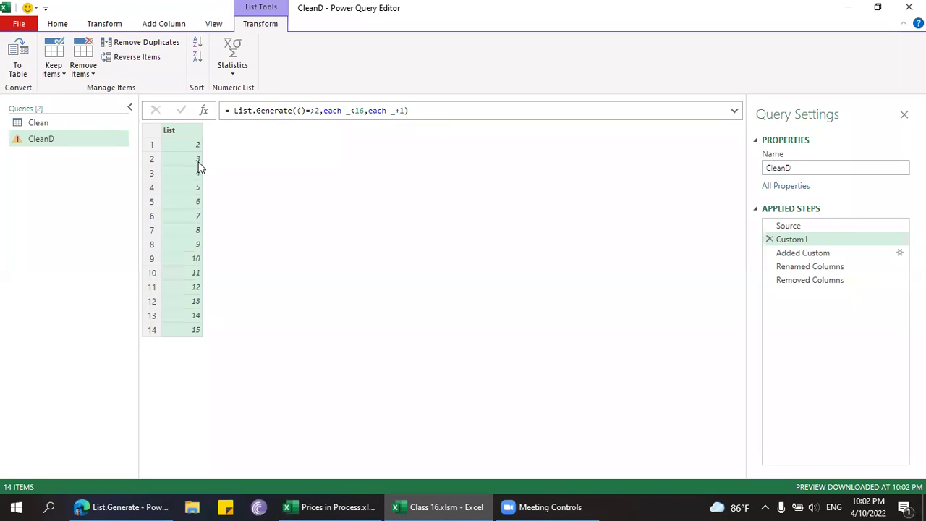
Change the List.Generate increment to _+2 and apply the formula.
{"action": "left_click", "coordinate": [406, 110]}
{"action": "key", "text": "Left"}
{"action": "key", "text": "BackSpace"}
{"action": "type", "text": "2"}
{"action": "key", "text": "Right"}
{"action": "key", "text": "Return"}
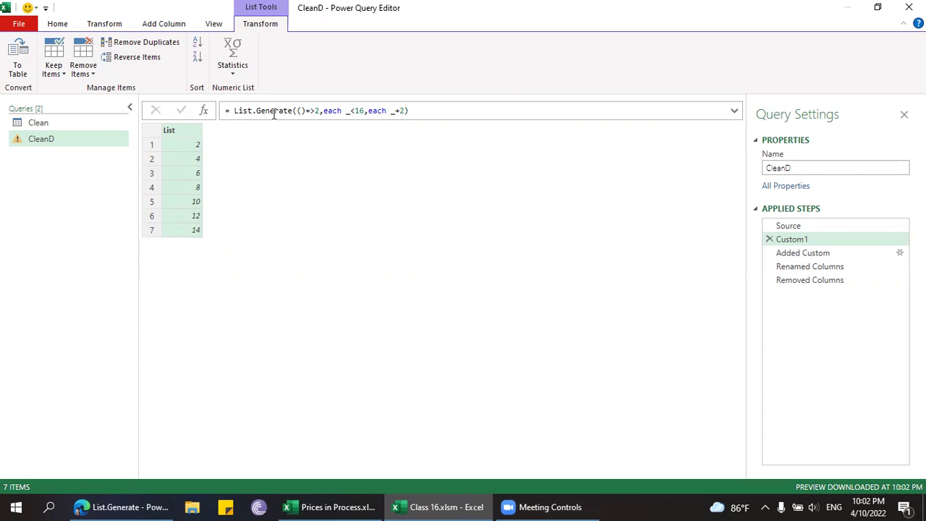
Check the first List.Generate example in the browser article and return to the Power Query Editor.
{"action": "left_click", "coordinate": [417, 112]}
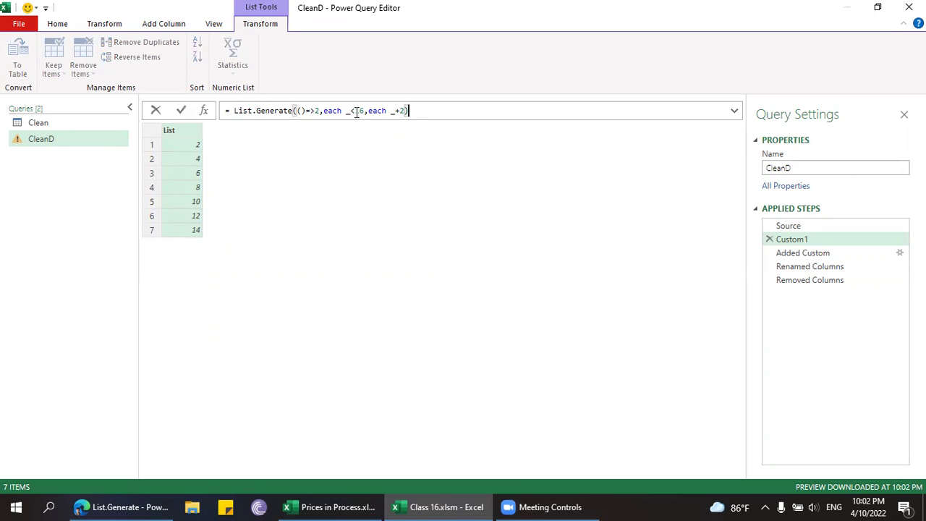
{"action": "left_click", "coordinate": [125, 504]}
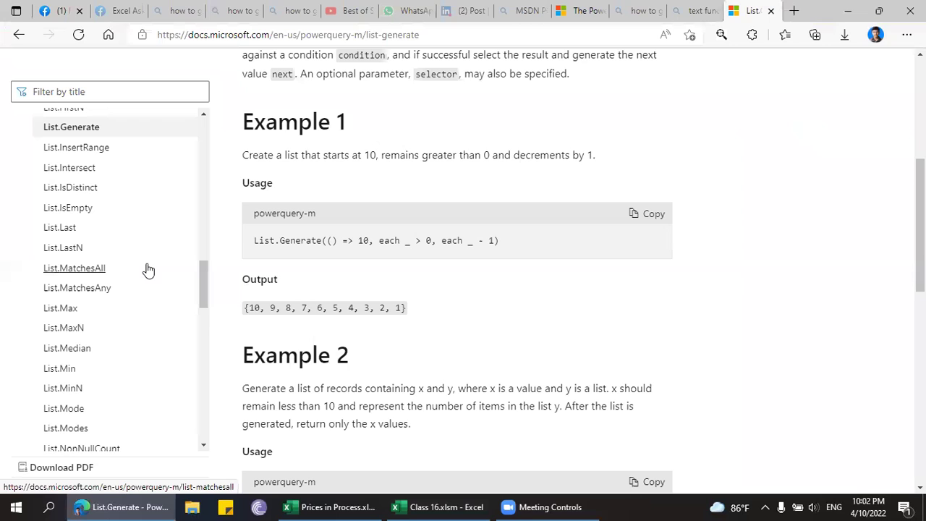
{"action": "left_click", "coordinate": [404, 506]}
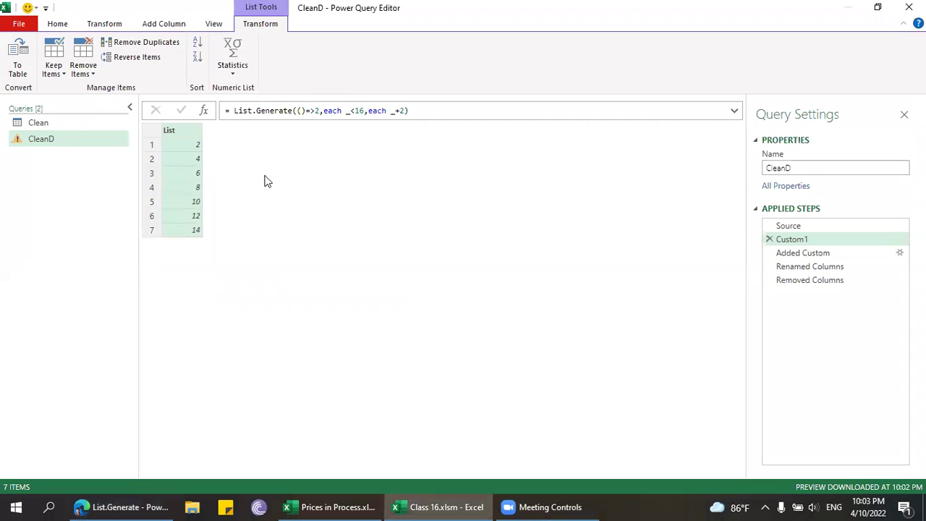
Set the List.Generate arguments to ()=>0, each _<=9 and each _+1, and apply the formula.
{"action": "left_click", "coordinate": [418, 109]}
{"action": "left_click", "coordinate": [316, 109]}
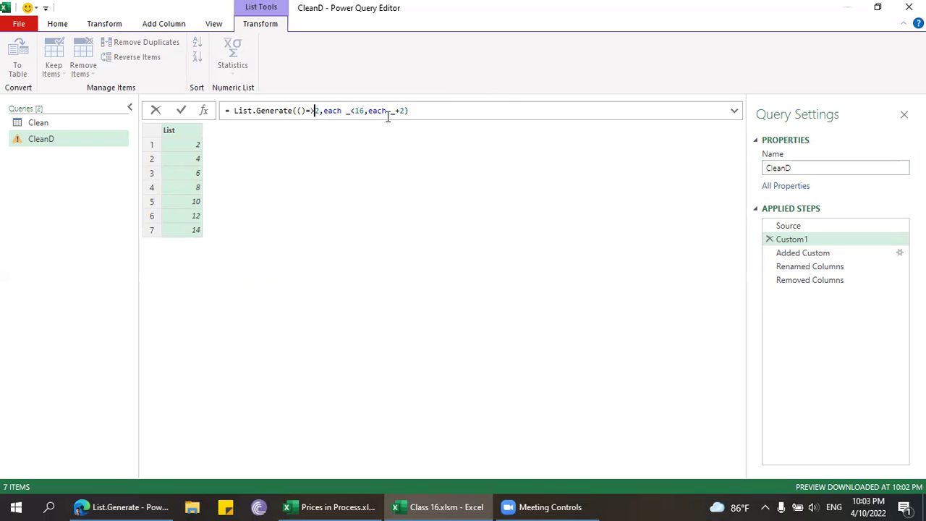
{"action": "key", "text": "Right"}
{"action": "key", "text": "BackSpace"}
{"action": "type", "text": "0"}
{"action": "key", "text": "Right"}
{"action": "key", "text": "Right"}
{"action": "key", "text": "Right"}
{"action": "key", "text": "Right"}
{"action": "key", "text": "Right"}
{"action": "key", "text": "Right"}
{"action": "key", "text": "Right"}
{"action": "key", "text": "Right"}
{"action": "key", "text": "Right"}
{"action": "key", "text": "BackSpace"}
{"action": "key", "text": "BackSpace"}
{"action": "type", "text": "10"}
{"action": "key", "text": "BackSpace"}
{"action": "key", "text": "BackSpace"}
{"action": "type", "text": "9="}
{"action": "key", "text": "BackSpace"}
{"action": "key", "text": "Left"}
{"action": "type", "text": "="}
{"action": "key", "text": "BackSpace"}
{"action": "type", "text": "1"}
{"action": "key", "text": "Return"}
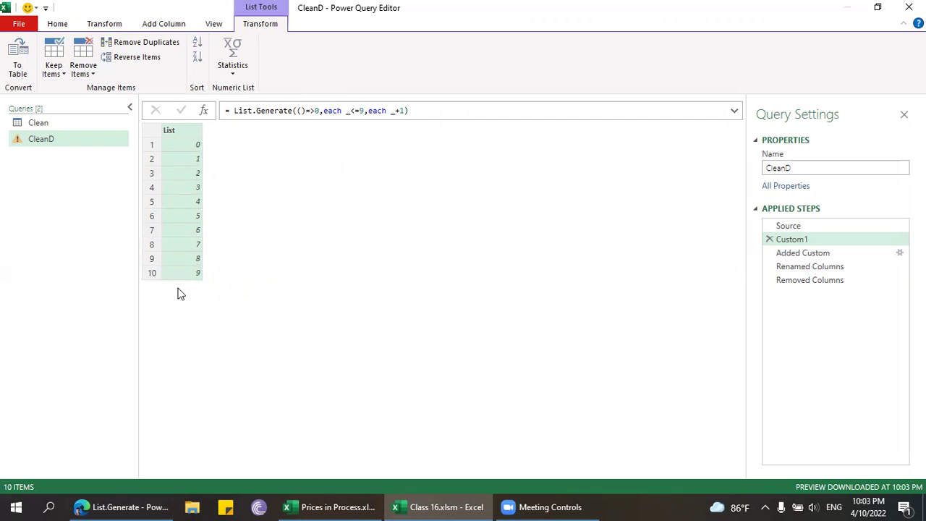
Change the List.Generate condition to _<10 and apply it.
{"action": "left_click", "coordinate": [358, 110]}
{"action": "key", "text": "BackSpace"}
{"action": "type", "text": "1"}
{"action": "key", "text": "Delete"}
{"action": "type", "text": "0"}
{"action": "key", "text": "End"}
{"action": "key", "text": "Return"}
Replace the whole List.Generate formula in the Custom1 step with the list range {0..9}.
{"action": "left_click_drag", "start_coordinate": [415, 110], "coordinate": [233, 110]}
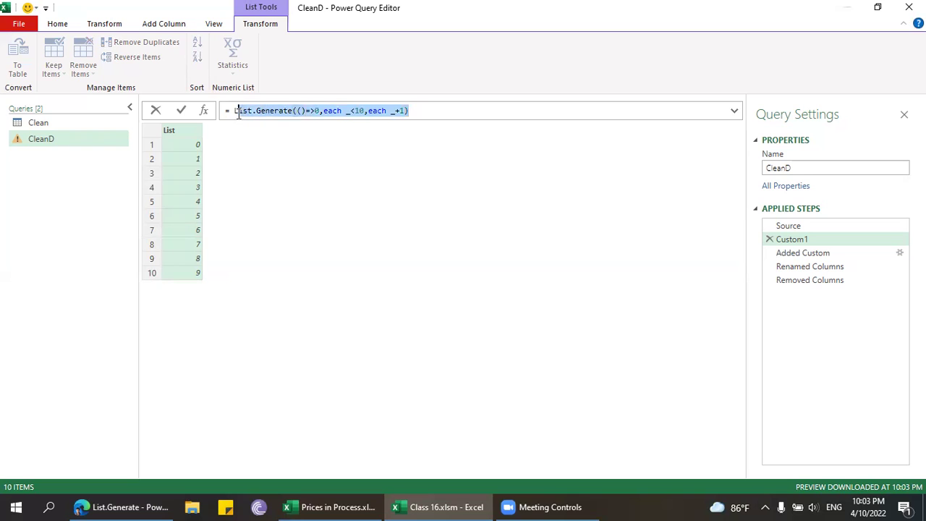
{"action": "key", "text": "End"}
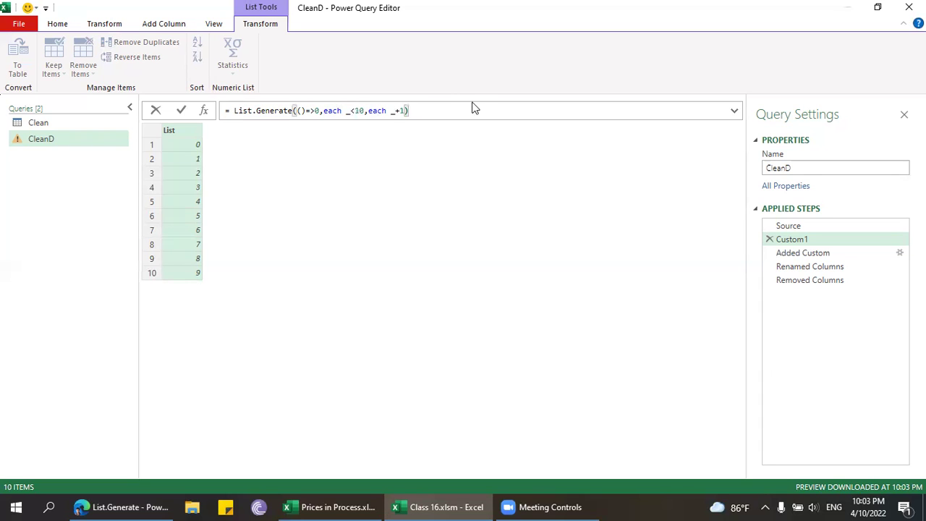
{"action": "left_click", "coordinate": [231, 110], "text": "shift"}
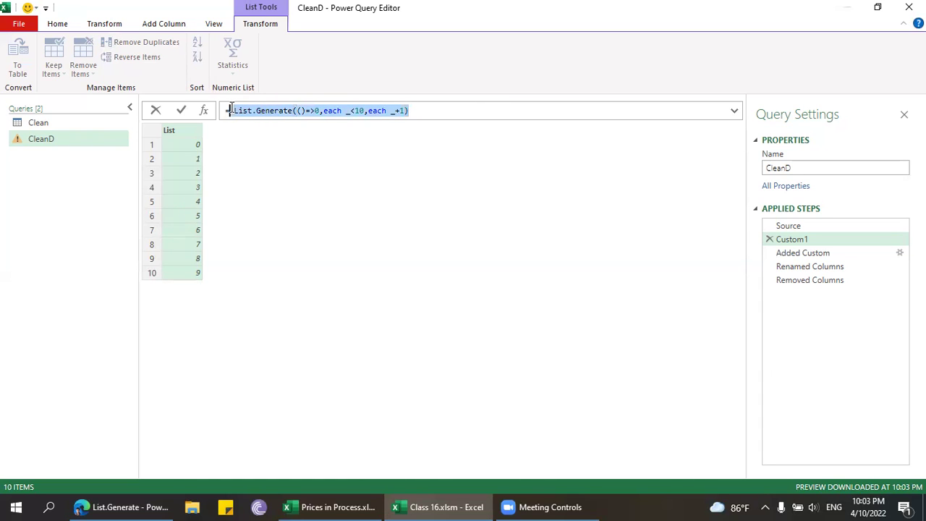
{"action": "key", "text": "BackSpace"}
{"action": "type", "text": "{0}"}
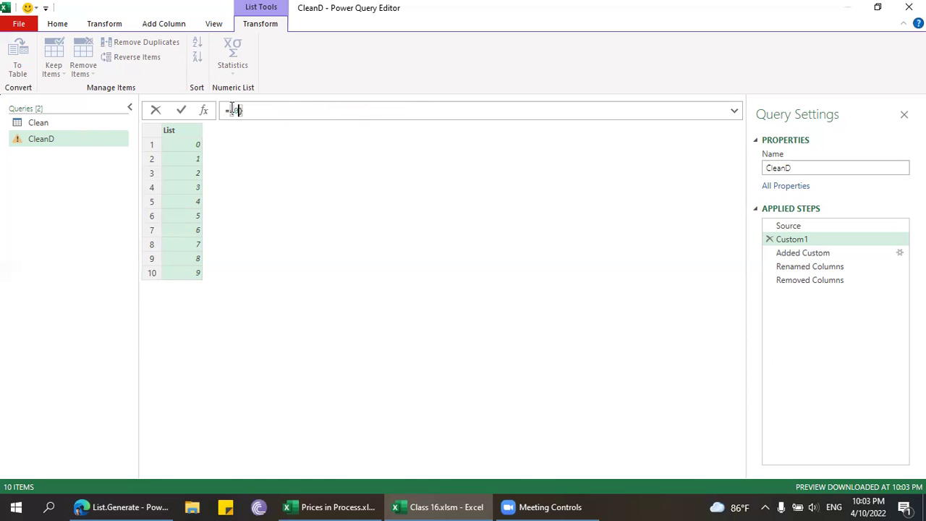
{"action": "type", "text": "..9"}
{"action": "key", "text": "Return"}
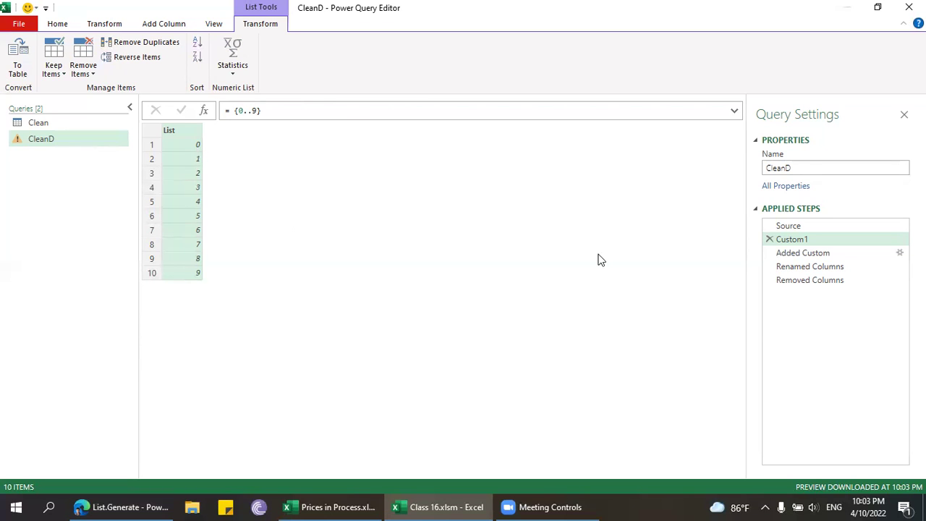
Switch to the browser documentation, look up List.Transform and read its syntax, description and first example.
{"action": "left_click", "coordinate": [149, 506]}
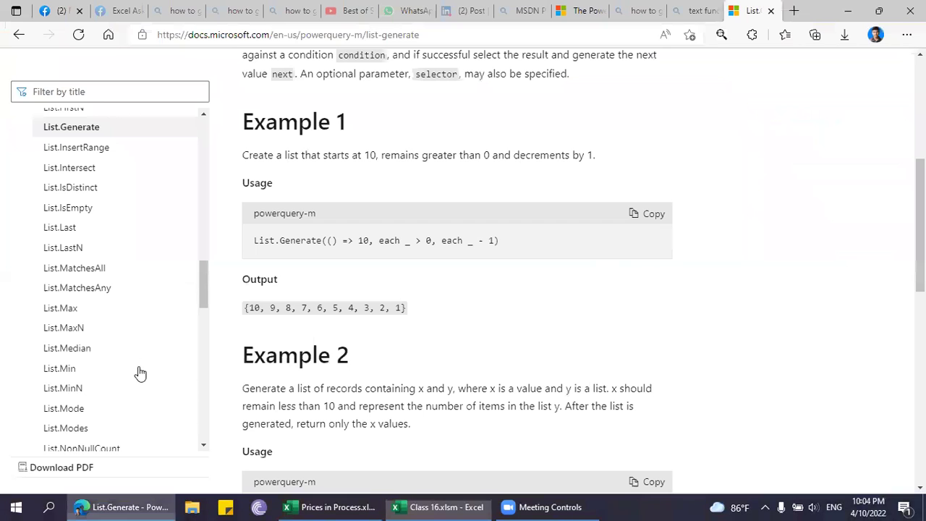
{"action": "left_click", "coordinate": [104, 91]}
{"action": "type", "text": "lis"}
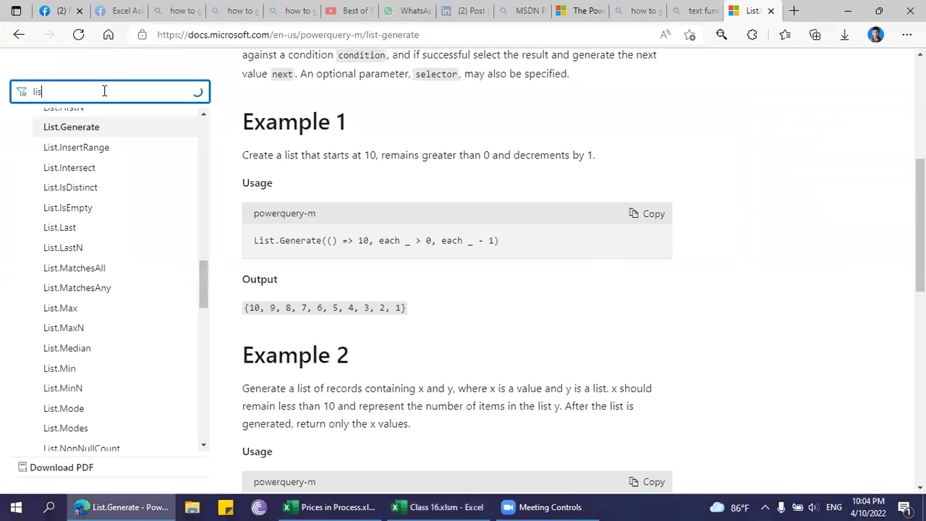
{"action": "type", "text": "t.transf"}
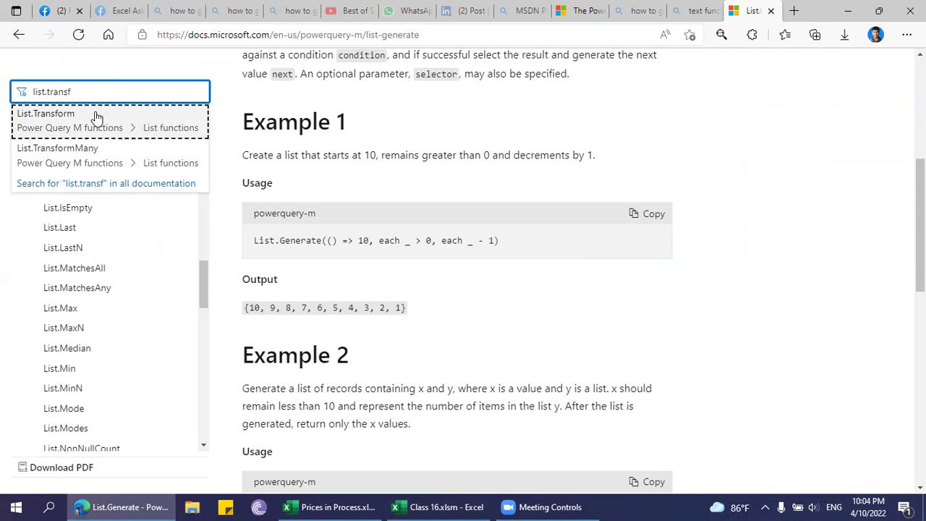
{"action": "left_click", "coordinate": [94, 117]}
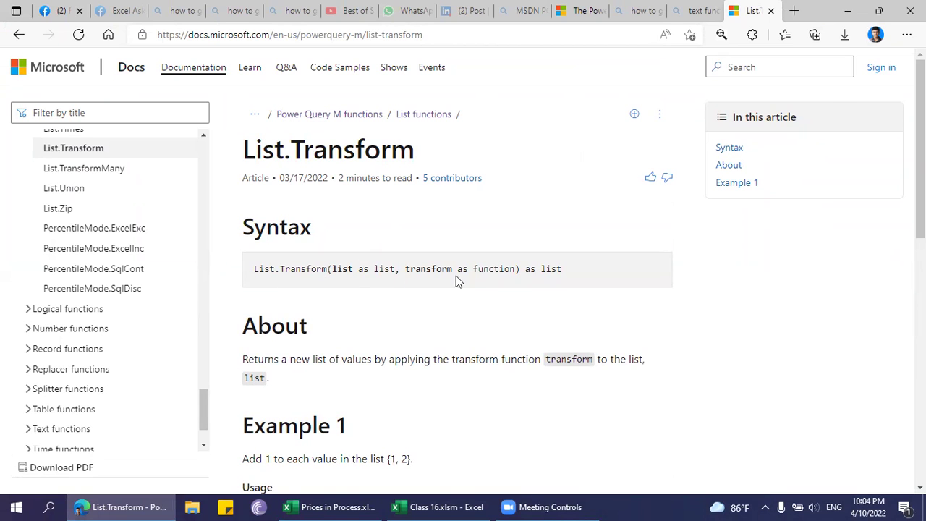
{"action": "scroll", "coordinate": [457, 272], "scroll_direction": "down", "scroll_amount": 2}
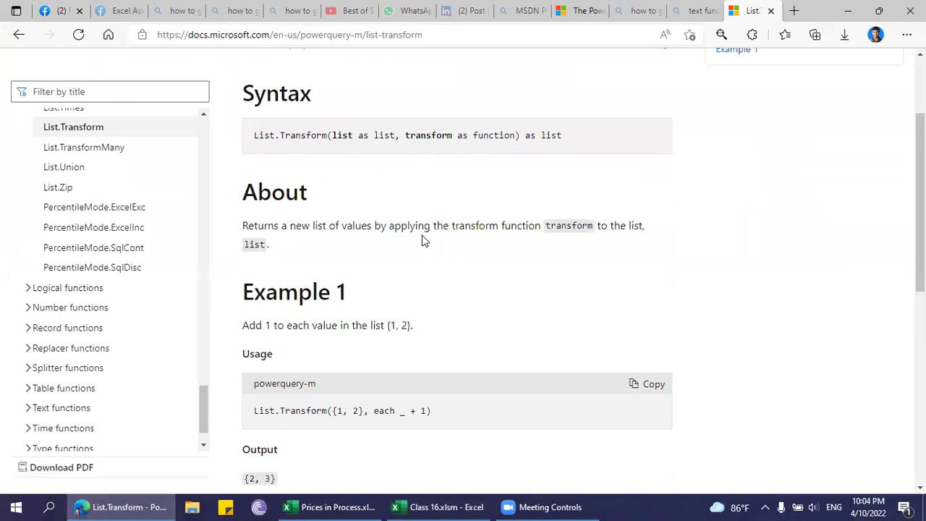
{"action": "scroll", "coordinate": [424, 241], "scroll_direction": "down", "scroll_amount": 1}
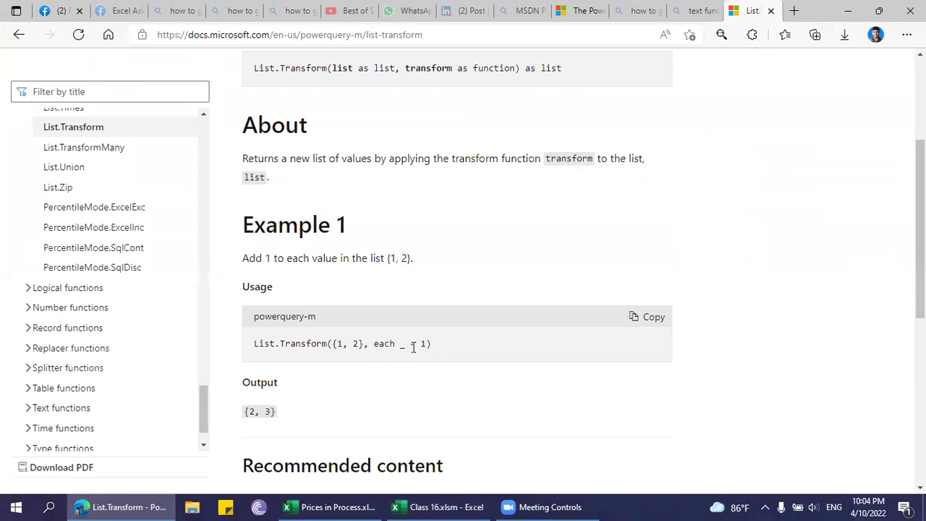
Switch back to the Power Query Editor and wrap the {0..9} range in List.Transform with each _+1 as the transformation.
{"action": "left_click", "coordinate": [430, 506]}
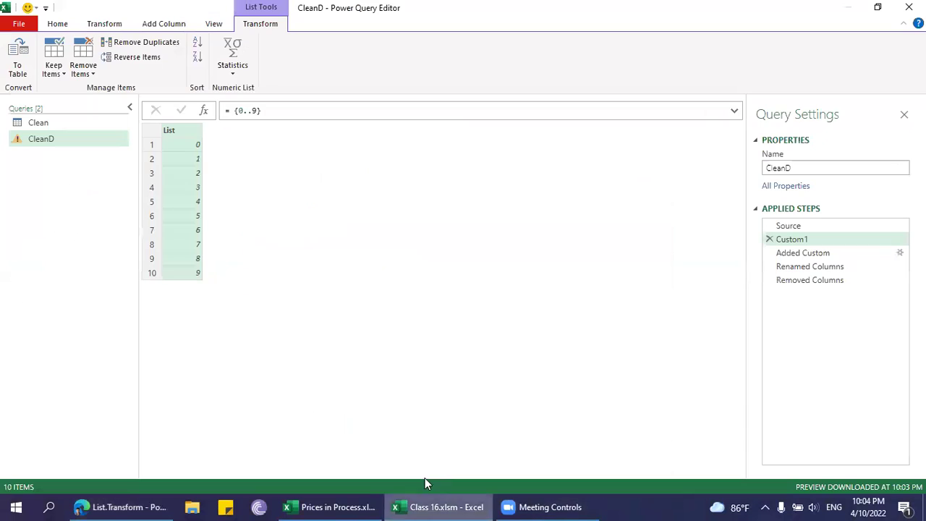
{"action": "left_click", "coordinate": [227, 112]}
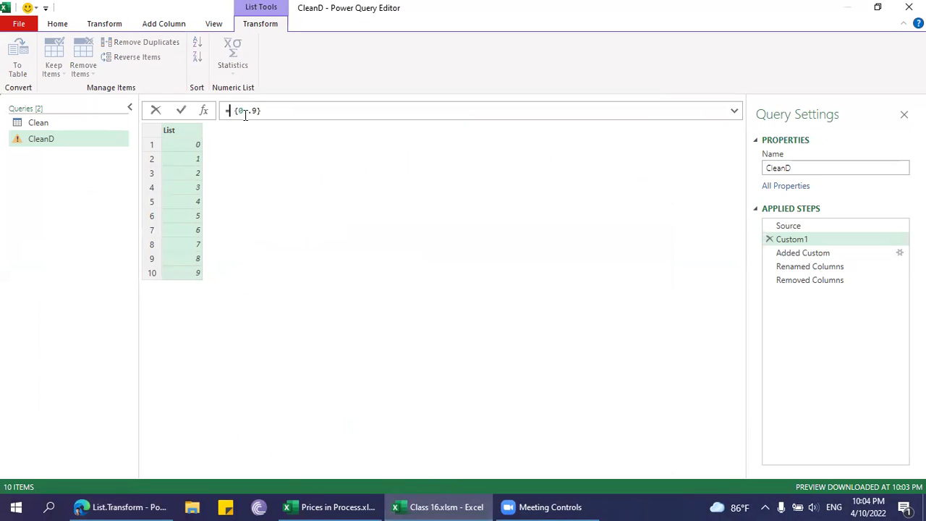
{"action": "type", "text": "List.Transform"}
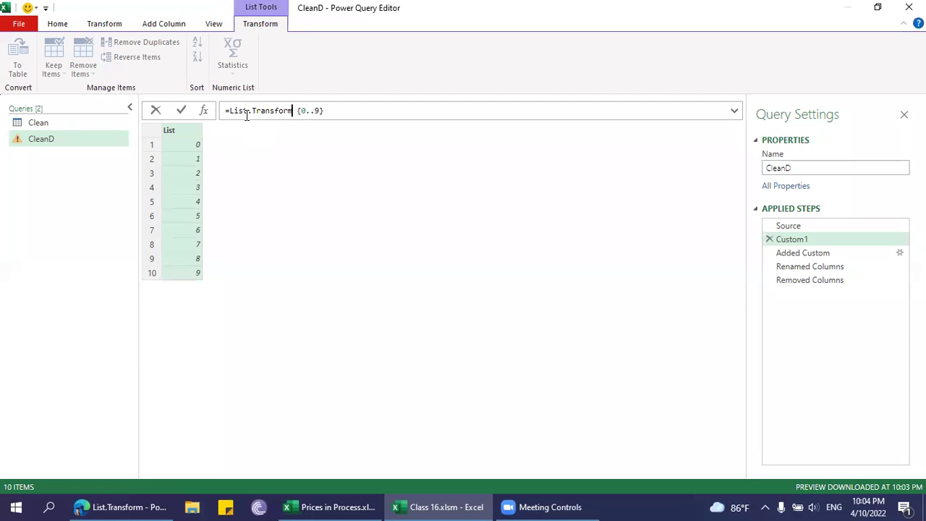
{"action": "type", "text": "("}
{"action": "key", "text": "Delete"}
{"action": "left_click", "coordinate": [345, 115]}
{"action": "type", "text": ",eahc"}
{"action": "key", "text": "BackSpace"}
{"action": "type", "text": "ch _+1)"}
{"action": "key", "text": "Return"}
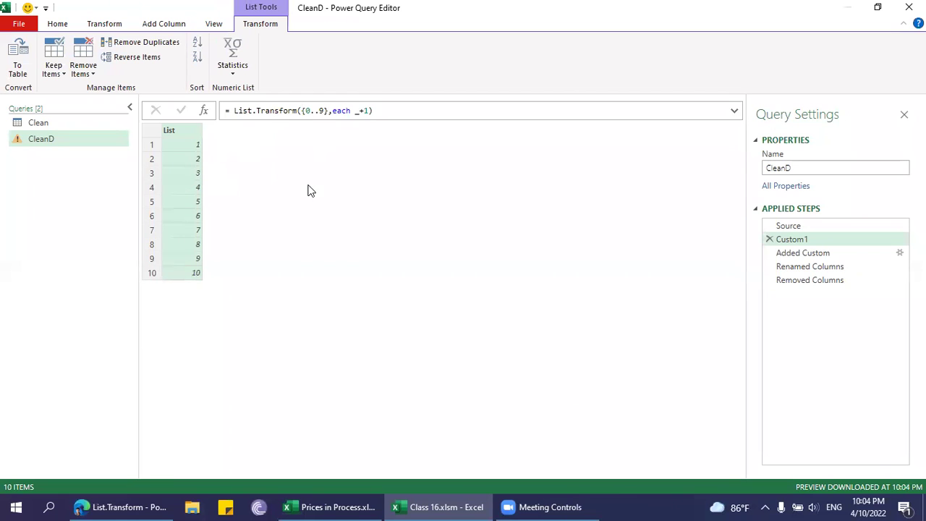
Change the List.Transform transformation to add 5 to each value.
{"action": "left_click", "coordinate": [369, 110]}
{"action": "key", "text": "BackSpace"}
{"action": "type", "text": "5"}
{"action": "key", "text": "Return"}
Replace the addition expression in List.Transform with each Text.F and apply the formula.
{"action": "left_click_drag", "start_coordinate": [333, 110], "coordinate": [366, 110]}
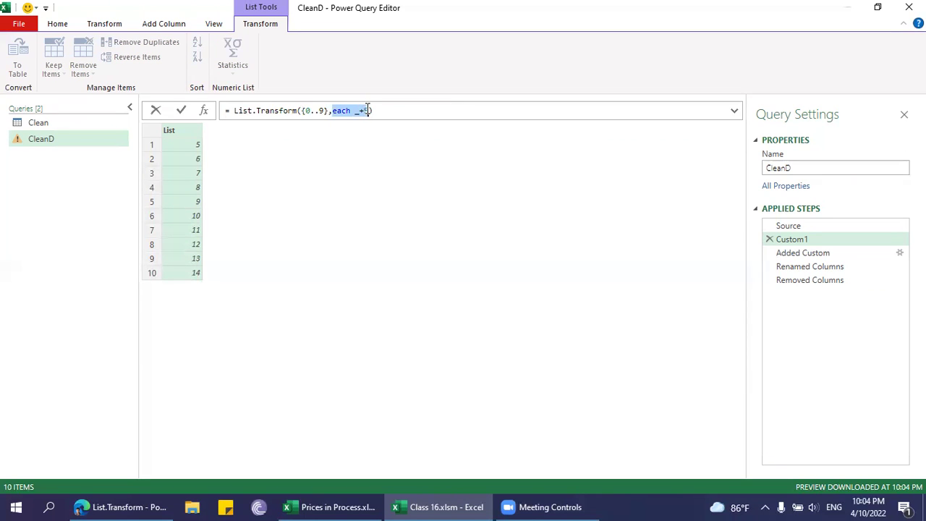
{"action": "key", "text": "BackSpace"}
{"action": "type", "text": "each"}
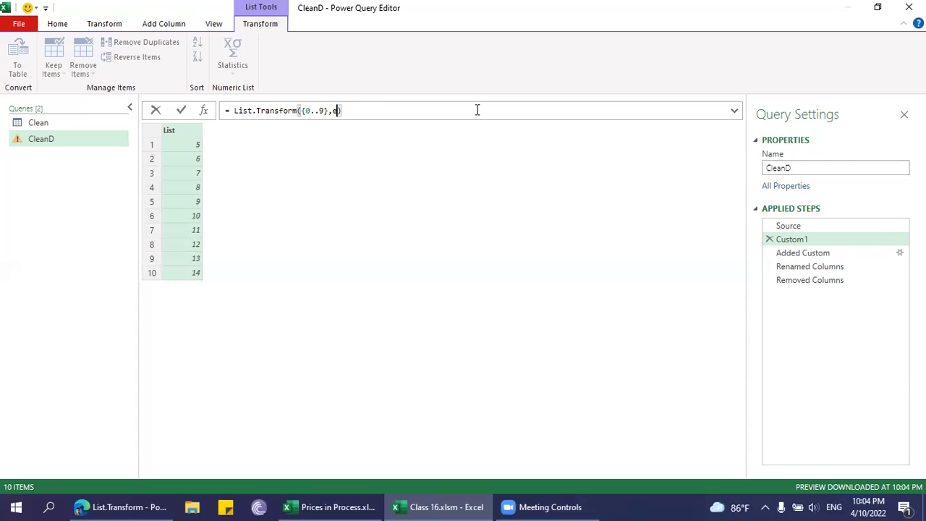
{"action": "type", "text": "Text.F"}
{"action": "key", "text": "Return"}
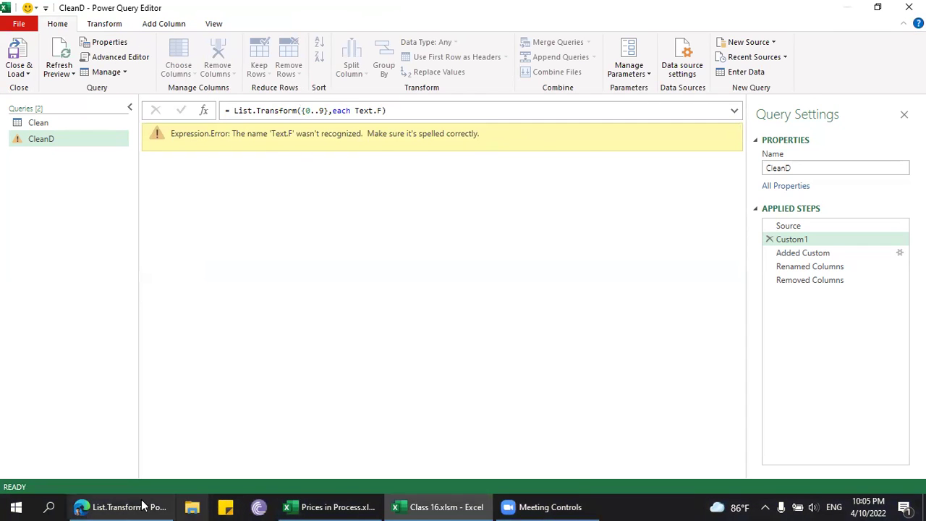
Switch to the browser documentation, filter the titles by text.fr and open the Text.From article.
{"action": "left_click", "coordinate": [115, 506]}
{"action": "left_click", "coordinate": [110, 89]}
{"action": "type", "text": "text.f"}
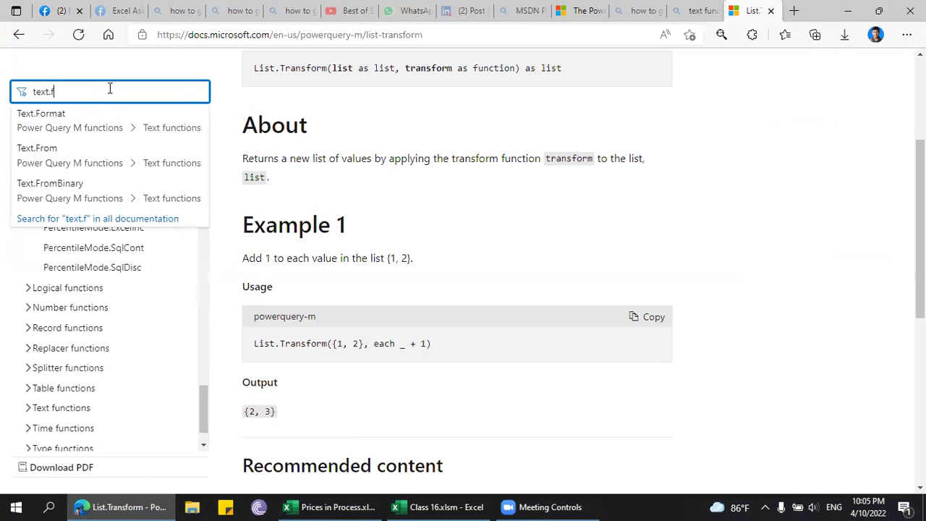
{"action": "type", "text": "r"}
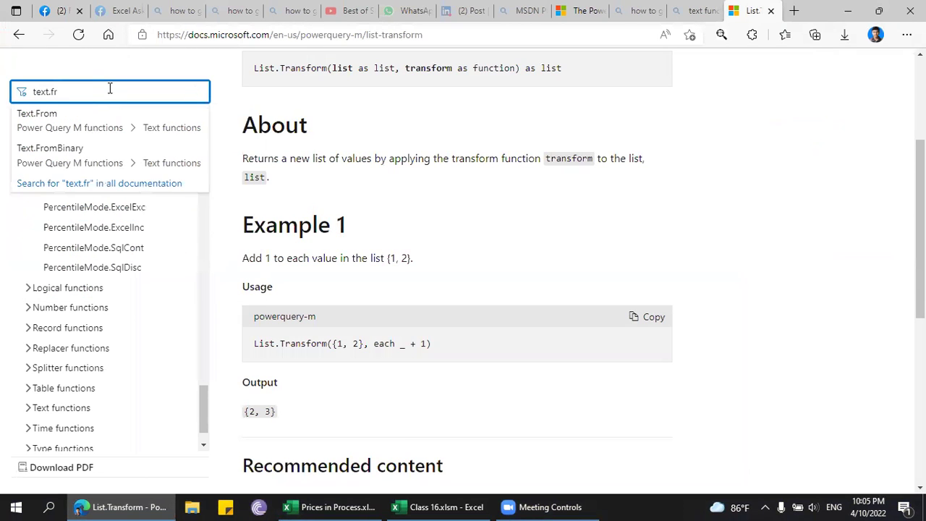
{"action": "left_click", "coordinate": [65, 118]}
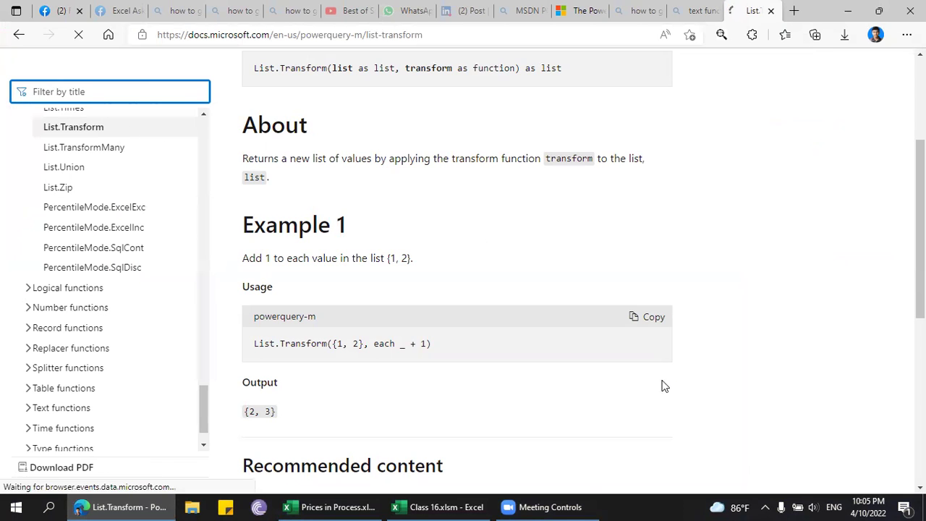
Return to the Power Query Editor and complete the List.Transform transformation as each Text.From(_).
{"action": "left_click", "coordinate": [439, 506]}
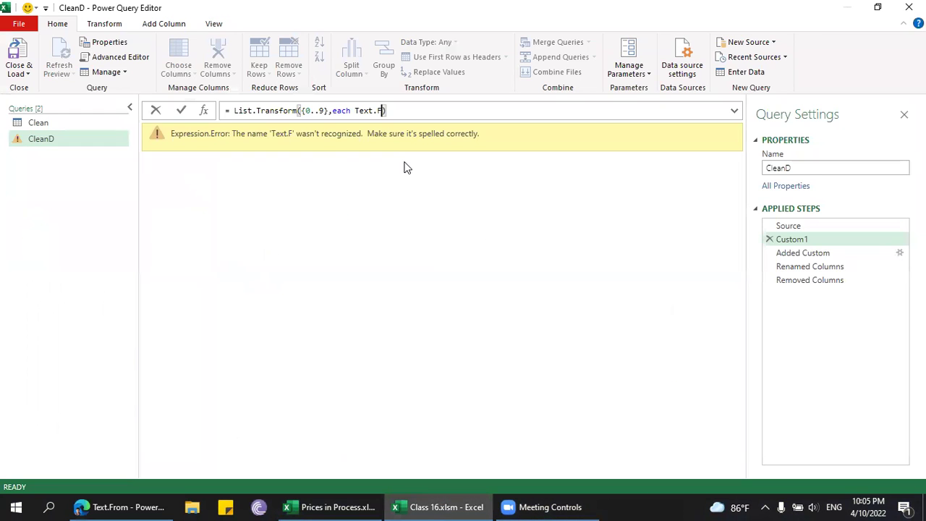
{"action": "key", "text": "BackSpace"}
{"action": "type", "text": "FR"}
{"action": "key", "text": "BackSpace"}
{"action": "type", "text": "rom(_"}
{"action": "key", "text": "Return"}
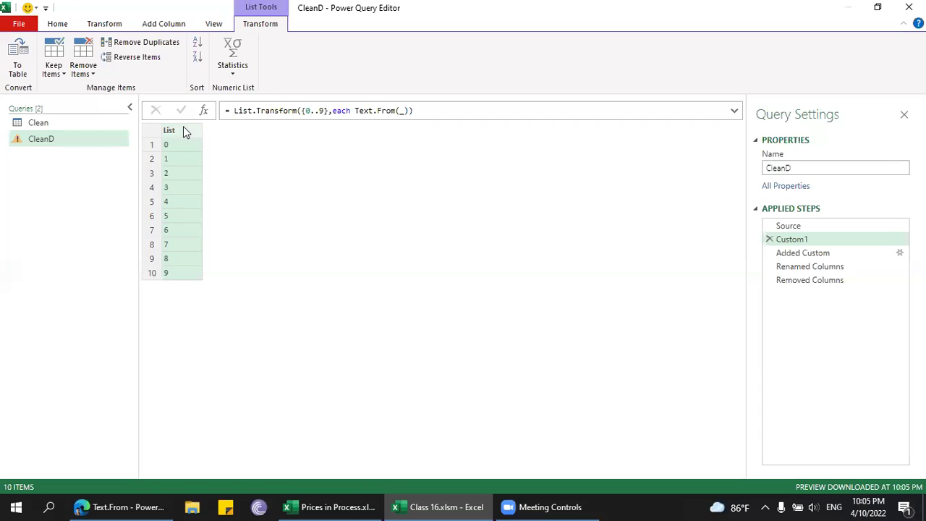
In the Added Custom step, replace the typed list of digits and hyphen in Text.Remove with Custom1 and apply the formula.
{"action": "left_click", "coordinate": [803, 254]}
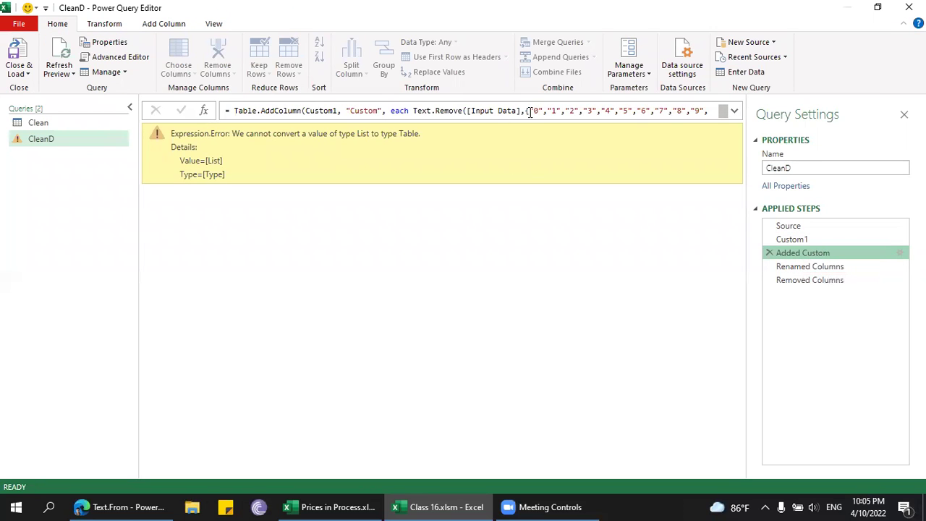
{"action": "left_click_drag", "start_coordinate": [527, 112], "coordinate": [708, 112]}
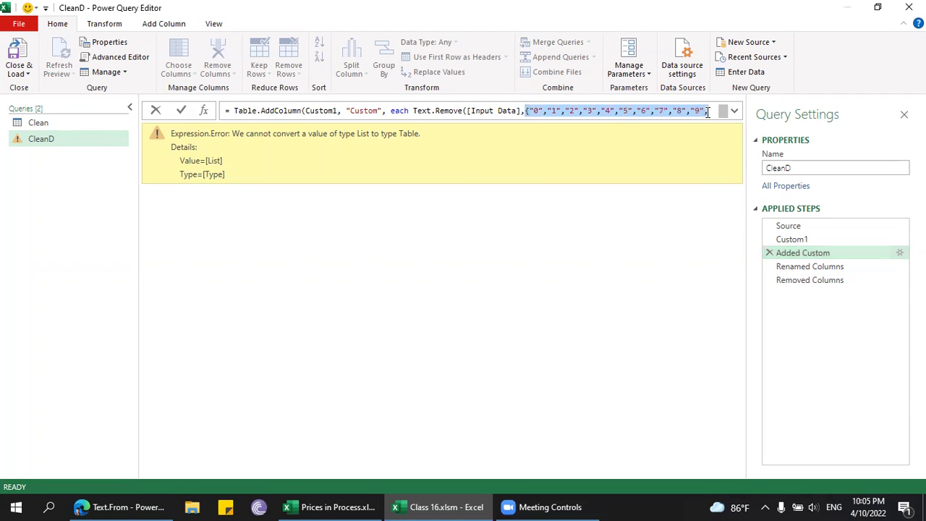
{"action": "key", "text": "BackSpace"}
{"action": "key", "text": "Delete"}
{"action": "key", "text": "Delete"}
{"action": "key", "text": "Delete"}
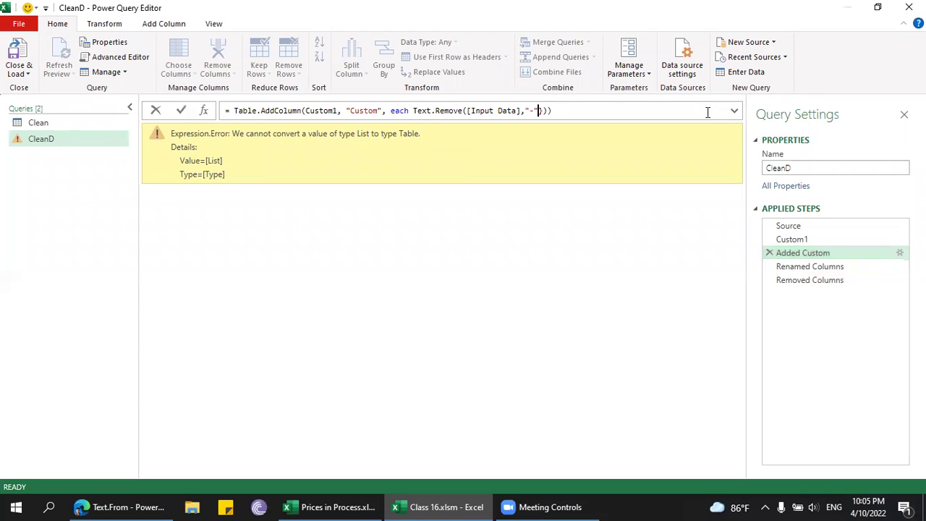
{"action": "key", "text": "BackSpace"}
{"action": "type", "text": "Cust"}
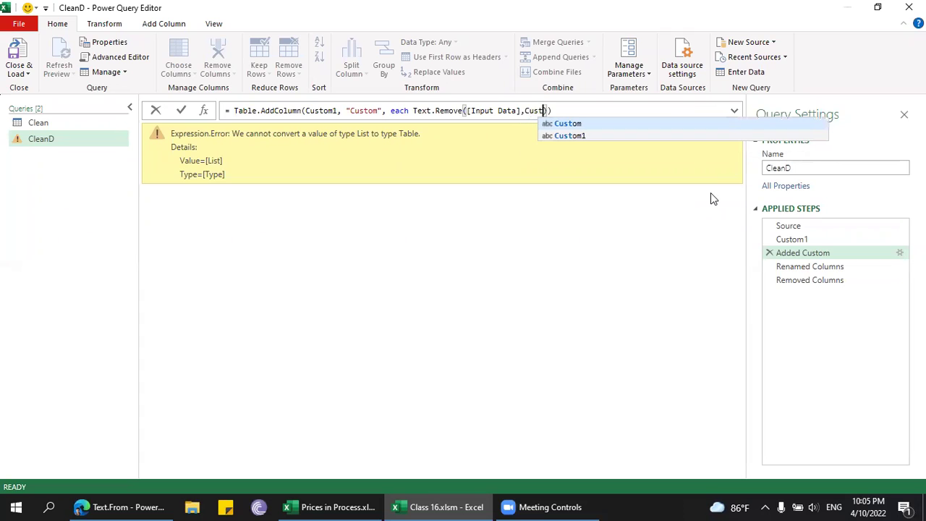
{"action": "key", "text": "Down"}
{"action": "key", "text": "Tab"}
{"action": "type", "text": ")"}
{"action": "key", "text": "Return"}
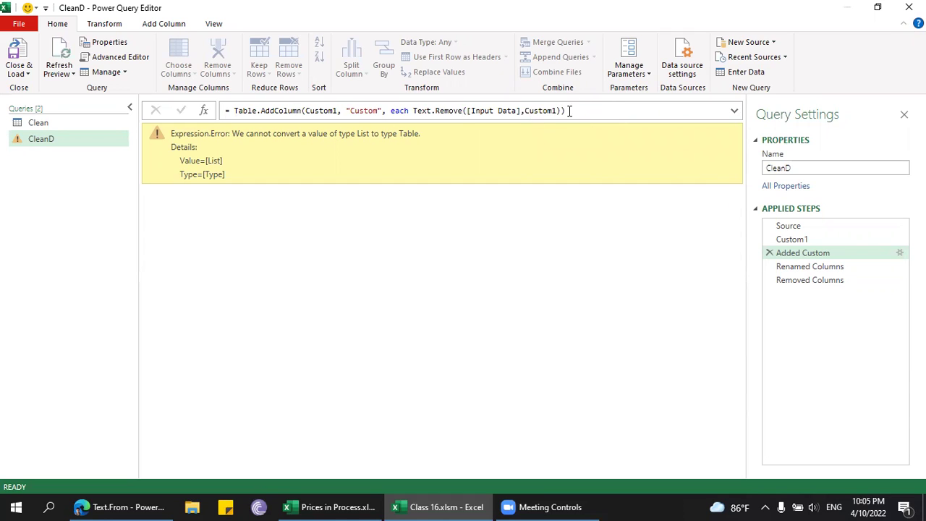
Try enclosing the Custom1 reference inside Text.Remove in curly braces as {Custom1} in the Added Custom formula.
{"action": "left_click", "coordinate": [538, 111]}
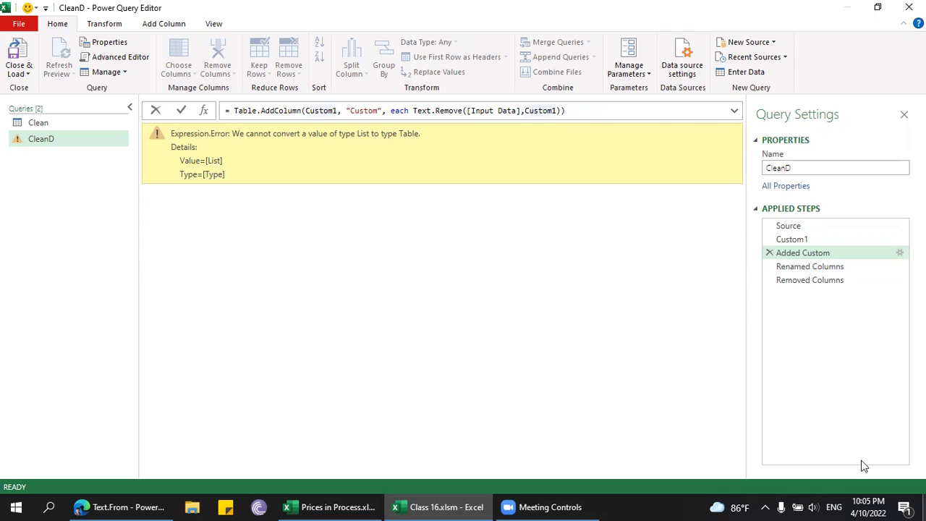
{"action": "left_click", "coordinate": [810, 240]}
{"action": "left_click", "coordinate": [810, 240]}
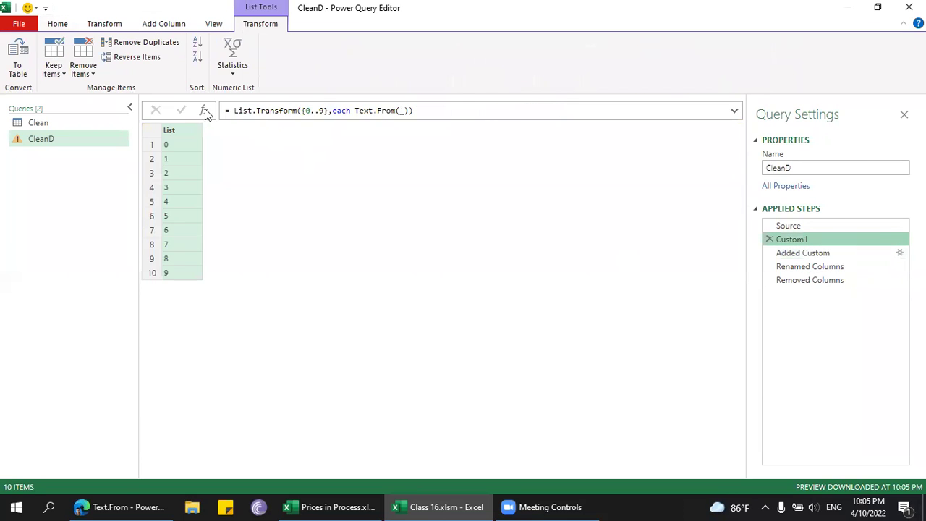
{"action": "left_click", "coordinate": [819, 253]}
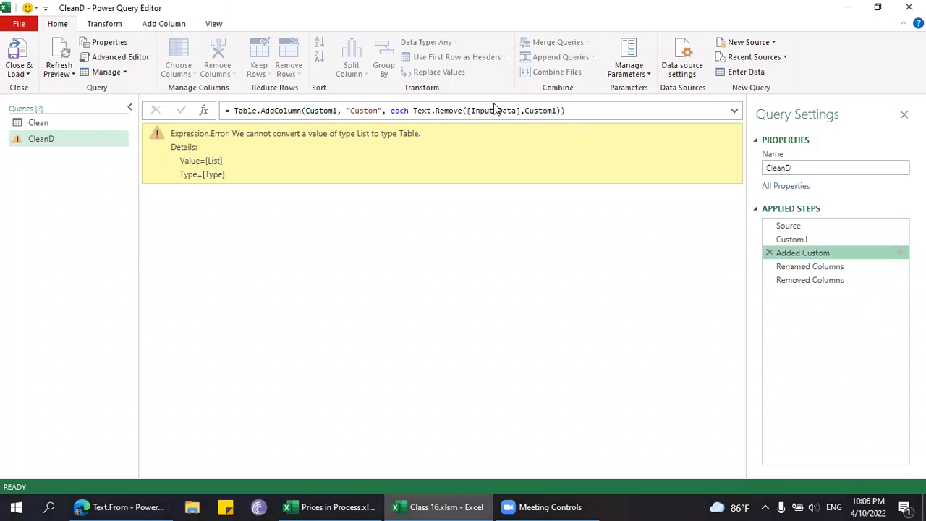
{"action": "left_click", "coordinate": [539, 111]}
{"action": "key", "text": "Right"}
{"action": "key", "text": "Right"}
{"action": "key", "text": "Right"}
{"action": "key", "text": "Right"}
{"action": "key", "text": "Left"}
{"action": "key", "text": "Left"}
{"action": "key", "text": "Left"}
{"action": "key", "text": "Left"}
{"action": "key", "text": "Left"}
{"action": "key", "text": "Left"}
{"action": "key", "text": "Left"}
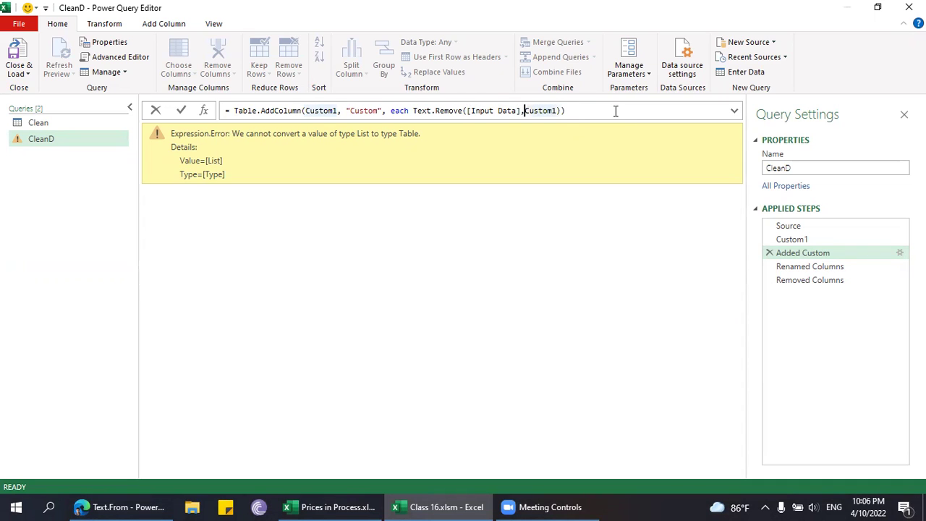
{"action": "type", "text": "{"}
{"action": "key", "text": "Right"}
{"action": "key", "text": "Right"}
{"action": "key", "text": "Right"}
{"action": "key", "text": "Right"}
{"action": "key", "text": "Right"}
{"action": "key", "text": "Right"}
{"action": "key", "text": "Right"}
{"action": "type", "text": "}"}
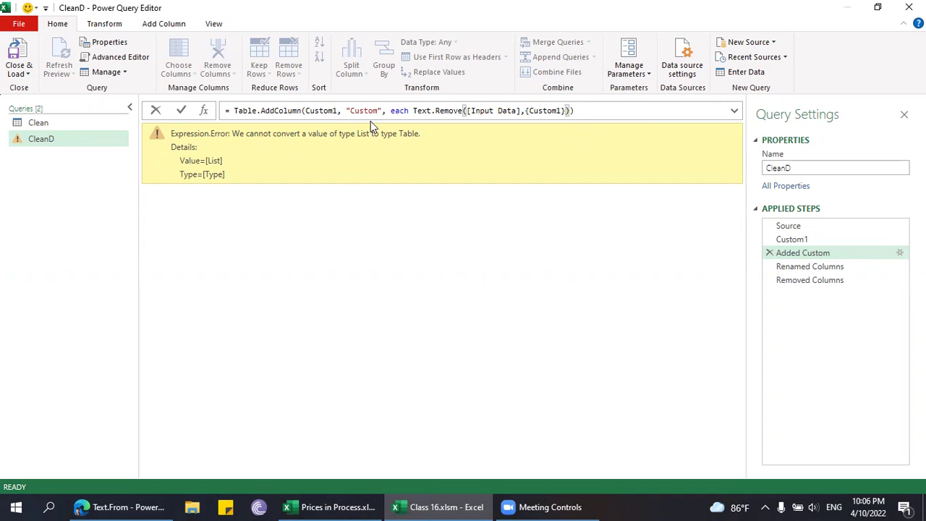
{"action": "left_click", "coordinate": [798, 233]}
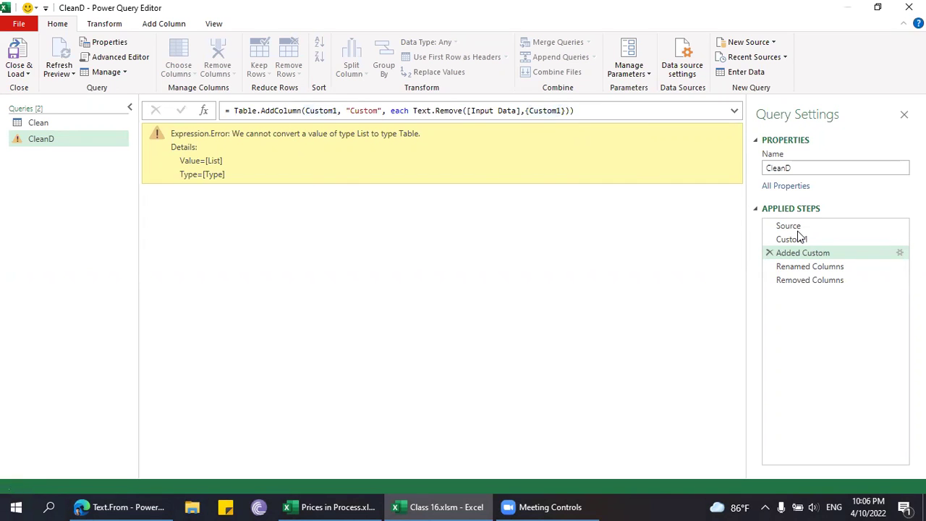
Compare the Source and Custom1 steps, and set the table argument of Table.AddColumn in Added Custom to Source.
{"action": "left_click", "coordinate": [798, 230]}
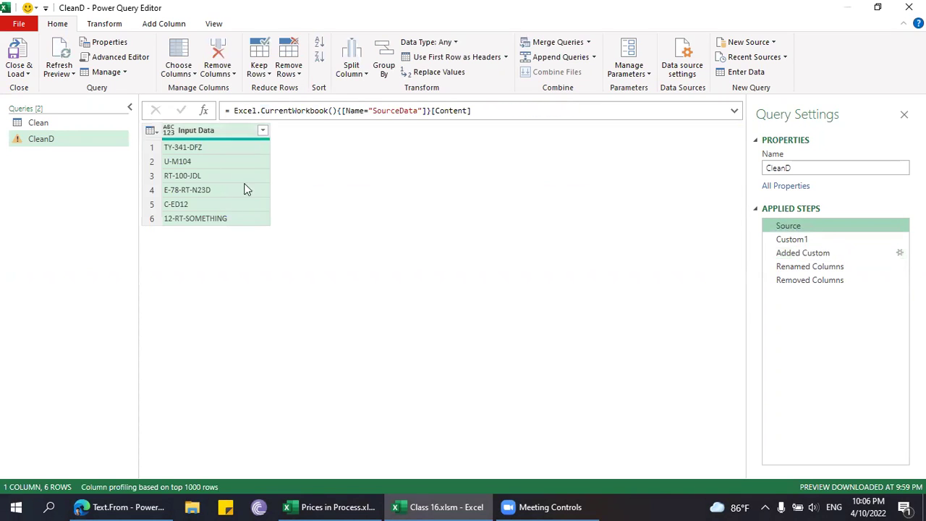
{"action": "left_click", "coordinate": [794, 239]}
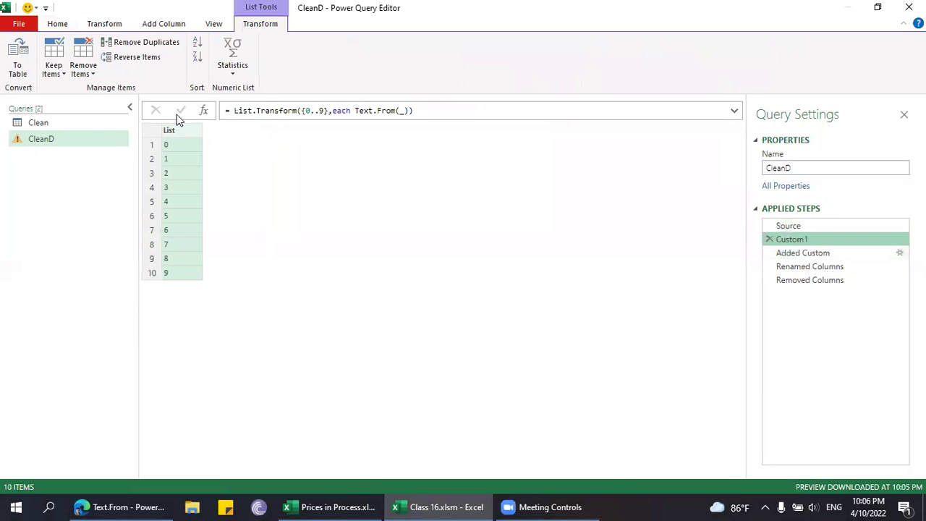
{"action": "left_click", "coordinate": [803, 252]}
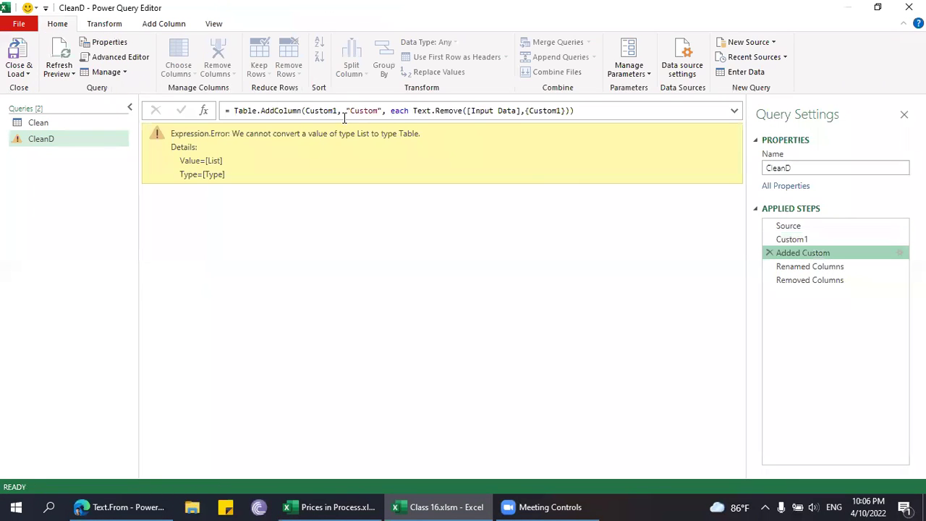
{"action": "left_click", "coordinate": [298, 109]}
{"action": "double_click", "coordinate": [319, 111]}
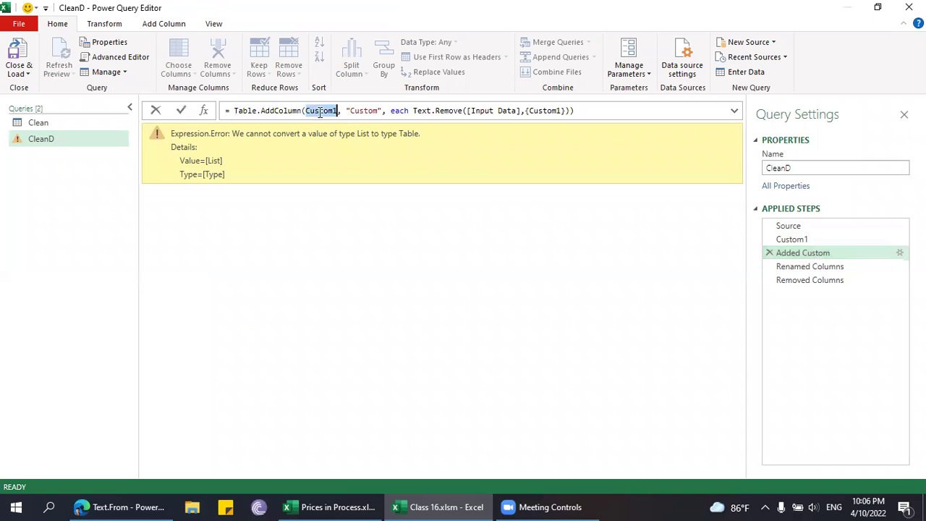
{"action": "type", "text": "Source"}
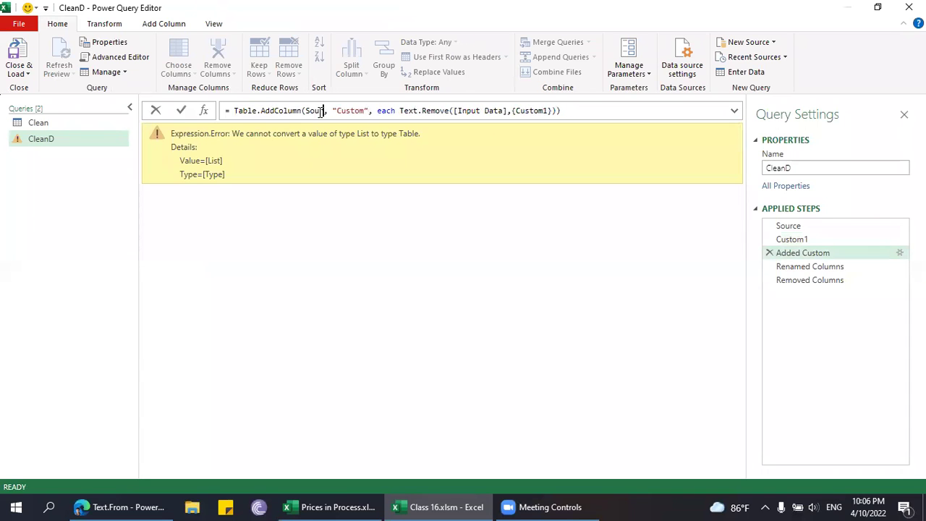
Remove the curly braces around Custom1 in Text.Remove and apply the Added Custom formula.
{"action": "left_click", "coordinate": [569, 110]}
{"action": "key", "text": "Left"}
{"action": "key", "text": "Left"}
{"action": "key", "text": "Left"}
{"action": "key", "text": "Left"}
{"action": "key", "text": "Left"}
{"action": "key", "text": "Left"}
{"action": "key", "text": "Left"}
{"action": "key", "text": "Left"}
{"action": "key", "text": "Left"}
{"action": "key", "text": "BackSpace"}
{"action": "left_click", "coordinate": [635, 113]}
{"action": "key", "text": "Return"}
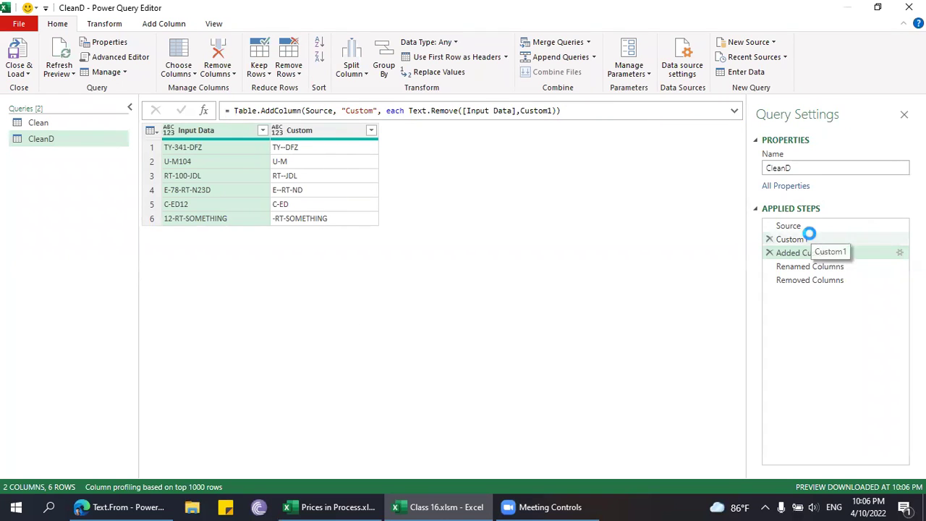
Review the each keyword and the underscore placeholder in the Custom1 step's List.Transform formula.
{"action": "left_click", "coordinate": [780, 239]}
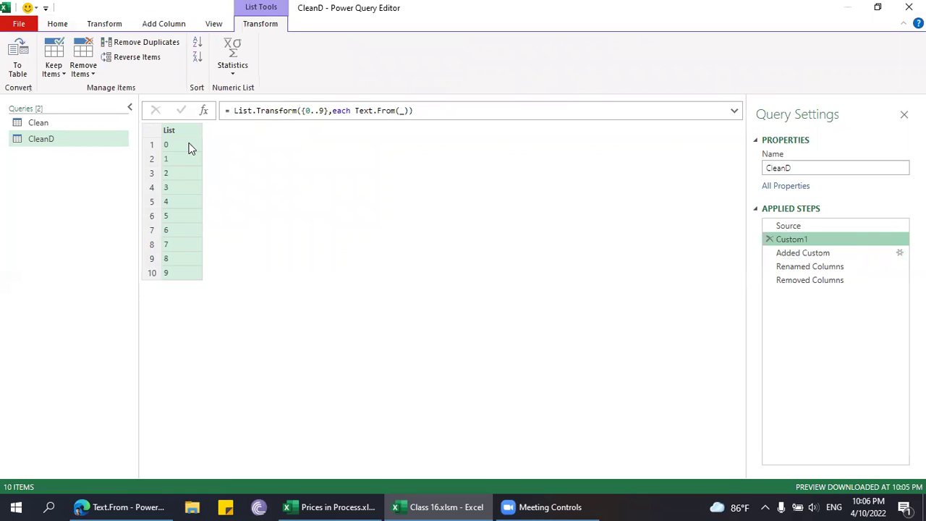
{"action": "left_click", "coordinate": [403, 111]}
{"action": "type", "text": "_"}
{"action": "double_click", "coordinate": [338, 110]}
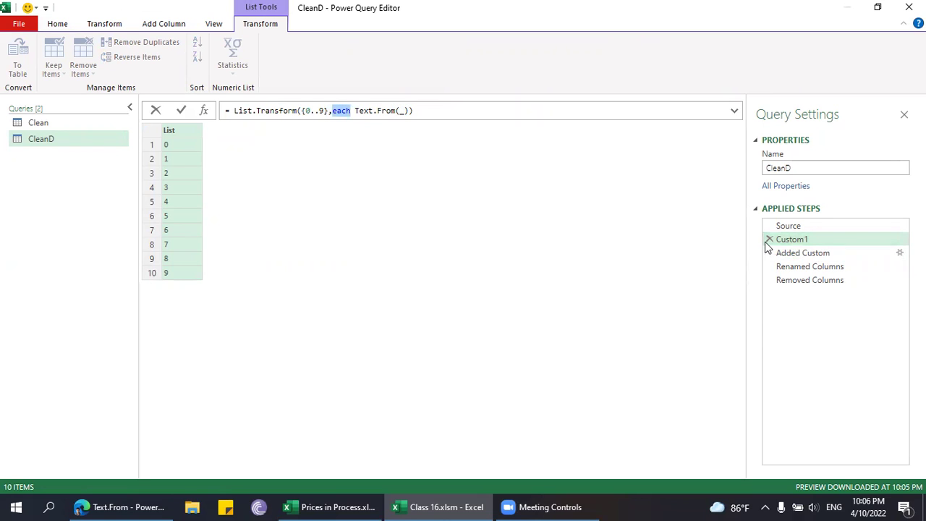
Create a blank query whose Source step is the number list = {0..9}.
{"action": "right_click", "coordinate": [9, 173]}
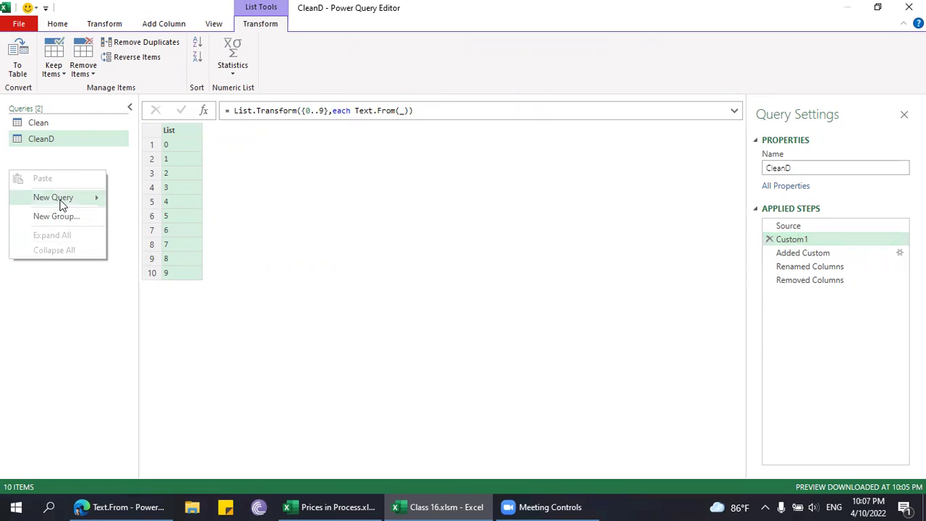
{"action": "mouse_move", "coordinate": [63, 204]}
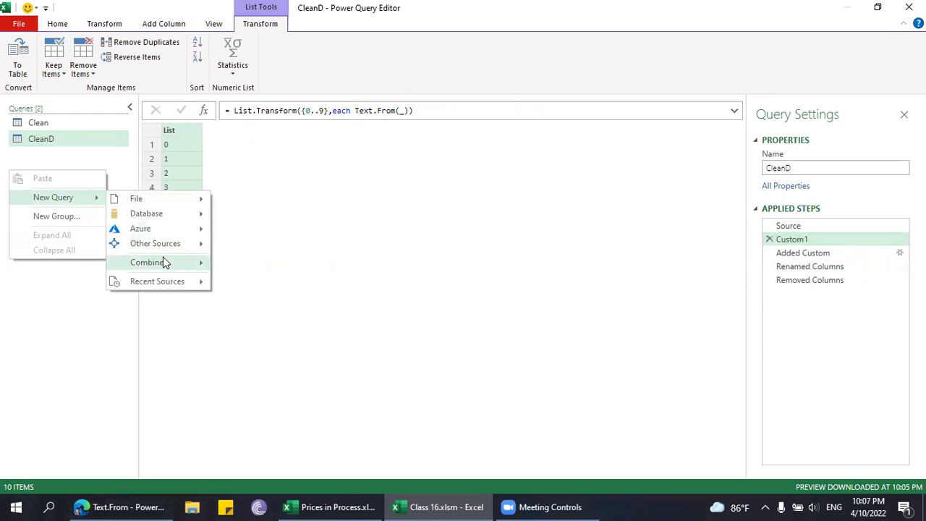
{"action": "mouse_move", "coordinate": [180, 246]}
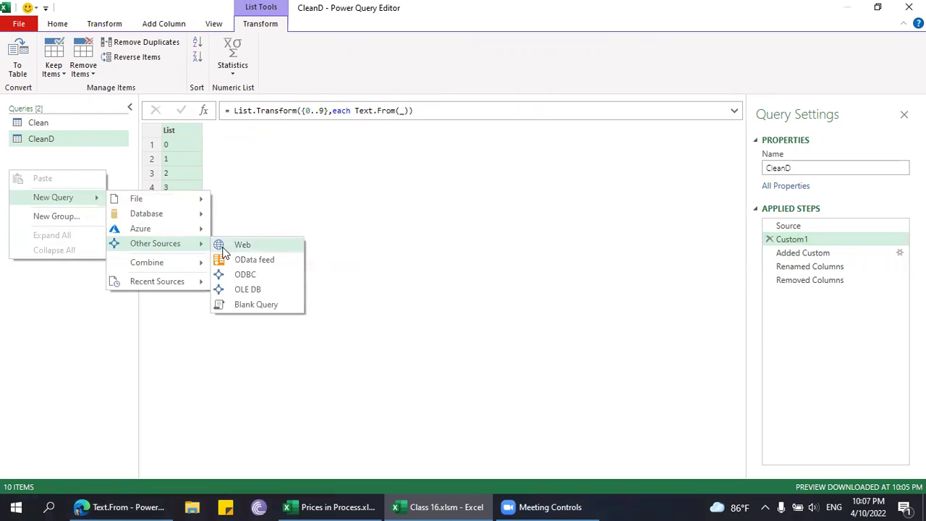
{"action": "left_click", "coordinate": [254, 304]}
{"action": "left_click", "coordinate": [228, 112]}
{"action": "type", "text": "="}
{"action": "type", "text": "{0.."}
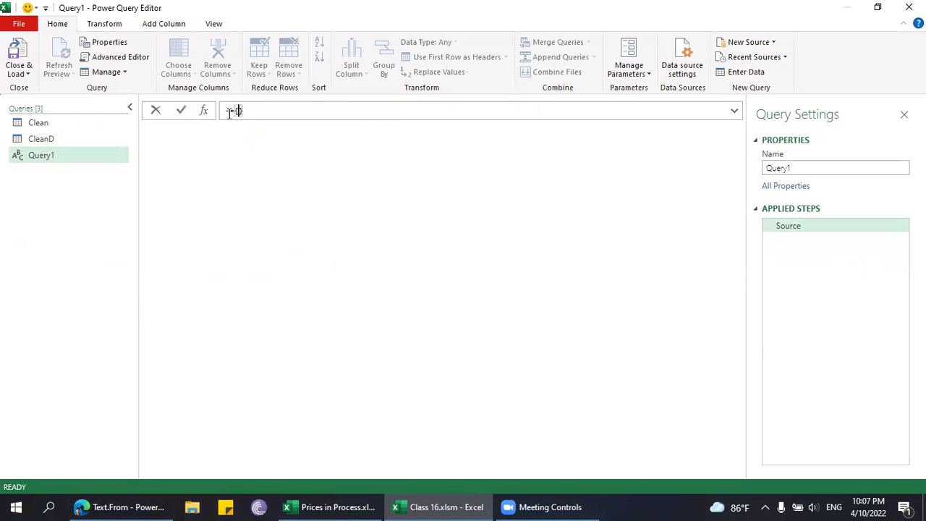
{"action": "type", "text": "9"}
{"action": "key", "text": "Return"}
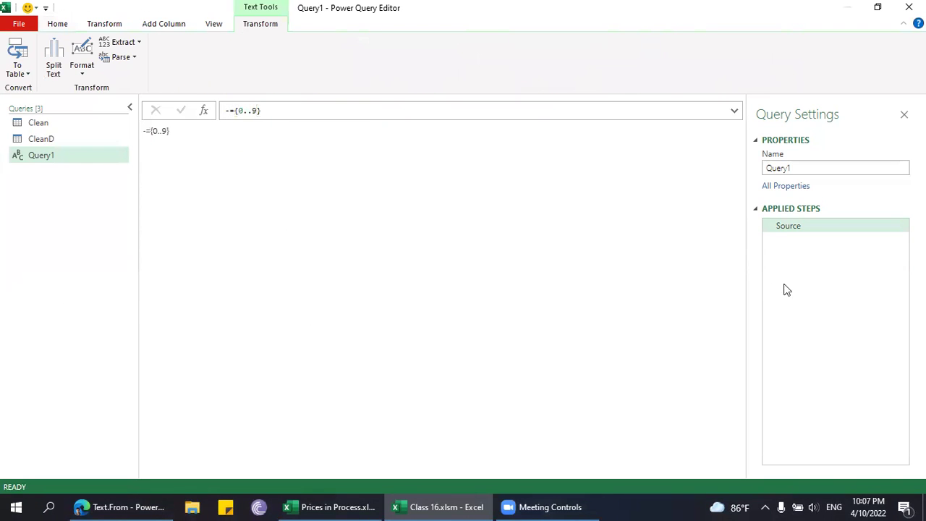
{"action": "left_click", "coordinate": [227, 109]}
{"action": "key", "text": "End"}
{"action": "key", "text": "Return"}
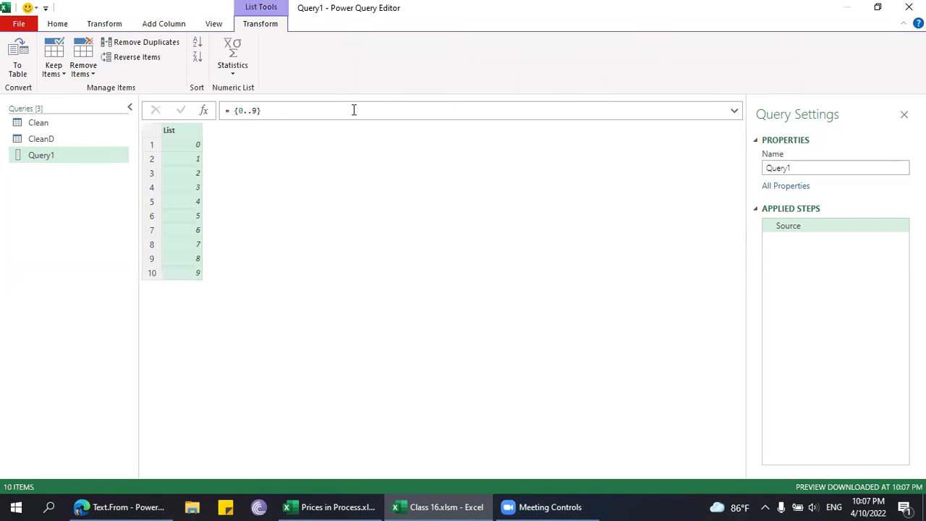
Add a custom step to the new query with the formula = List.Transform(Source,each _-1).
{"action": "left_click", "coordinate": [203, 110]}
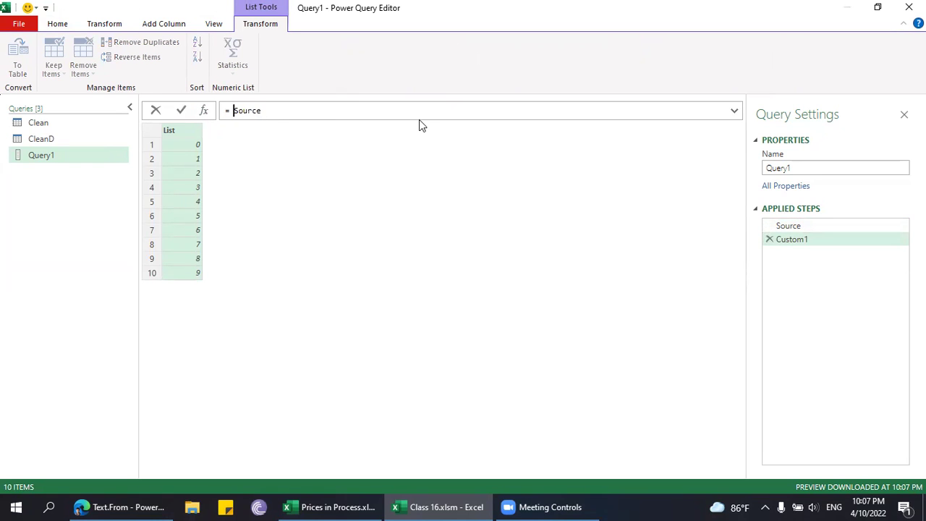
{"action": "type", "text": "List.Transform("}
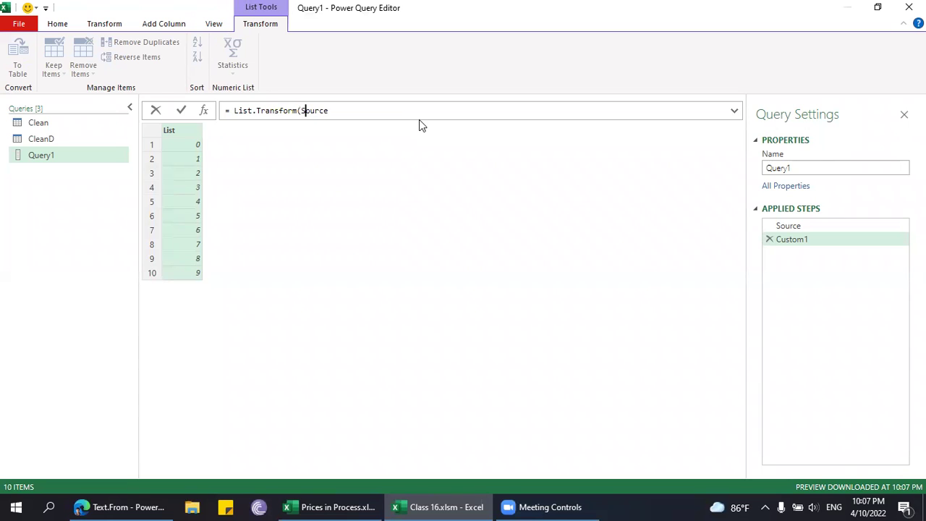
{"action": "key", "text": "End"}
{"action": "type", "text": ",each _"}
{"action": "key", "text": "BackSpace"}
{"action": "type", "text": "_"}
{"action": "type", "text": "1)"}
{"action": "key", "text": "Return"}
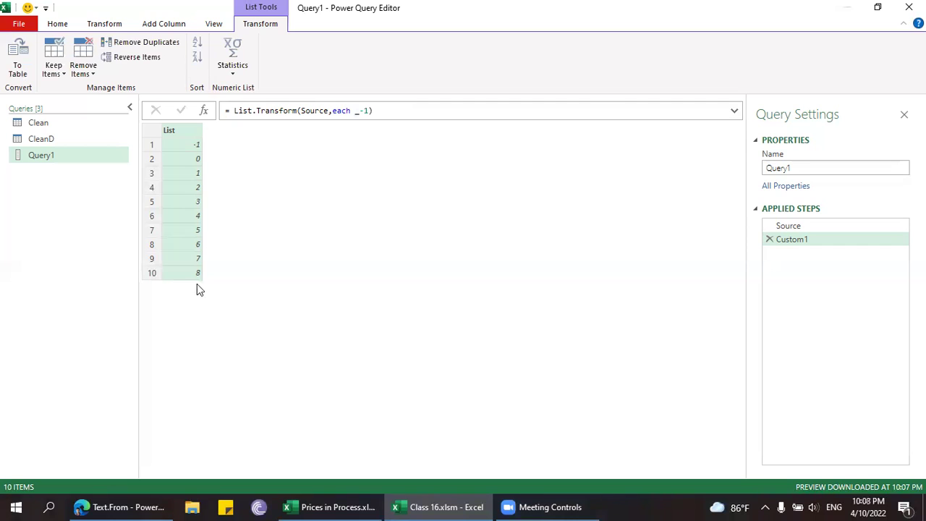
Return to the CleanD query and review how the Custom1 text list is used in the Added Custom step's Text.Remove formula.
{"action": "left_click", "coordinate": [362, 109]}
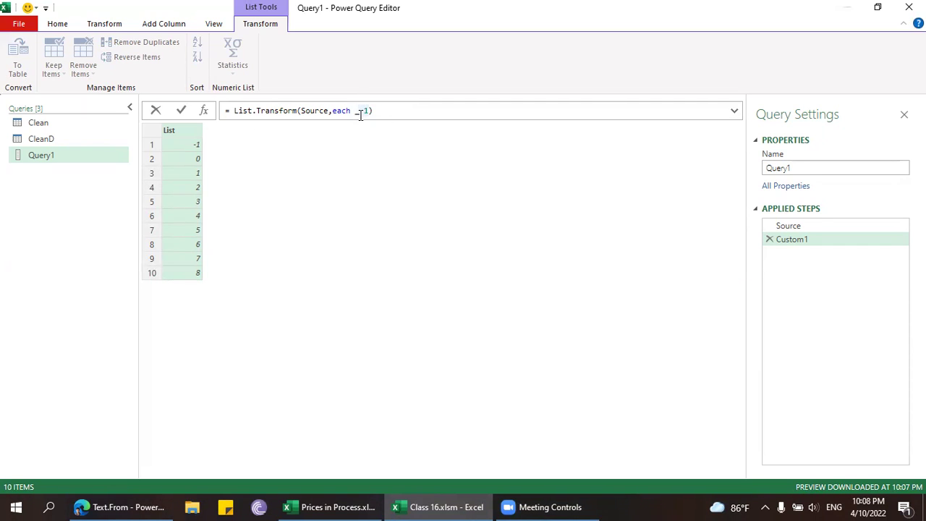
{"action": "left_click_drag", "start_coordinate": [64, 137], "coordinate": [55, 138]}
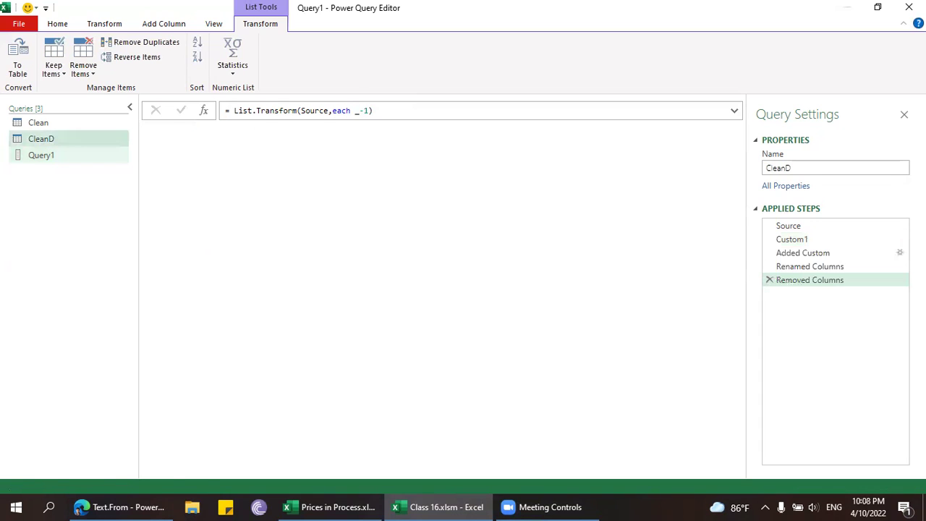
{"action": "left_click", "coordinate": [823, 232]}
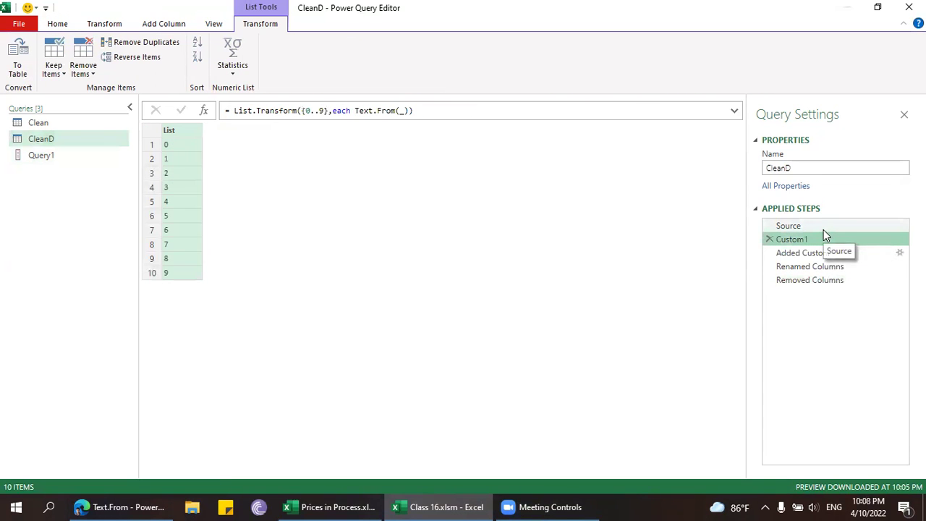
{"action": "left_click", "coordinate": [369, 112]}
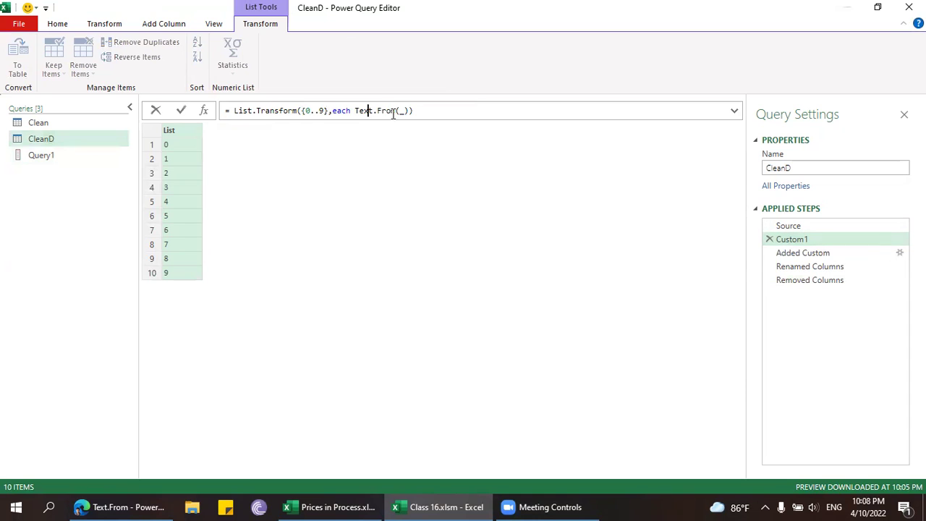
{"action": "left_click", "coordinate": [822, 254]}
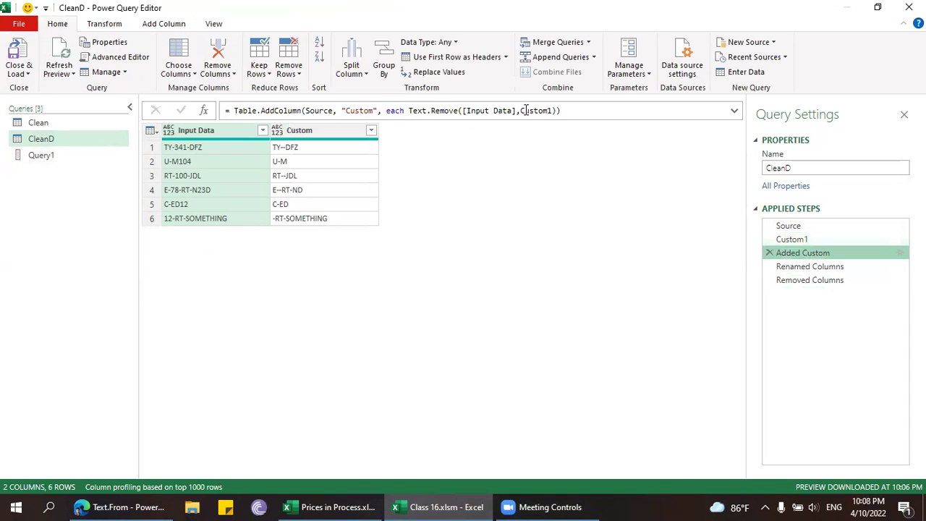
{"action": "left_click", "coordinate": [552, 110]}
{"action": "key", "text": "Left"}
{"action": "key", "text": "Left"}
{"action": "key", "text": "Left"}
{"action": "key", "text": "Left"}
{"action": "key", "text": "Left"}
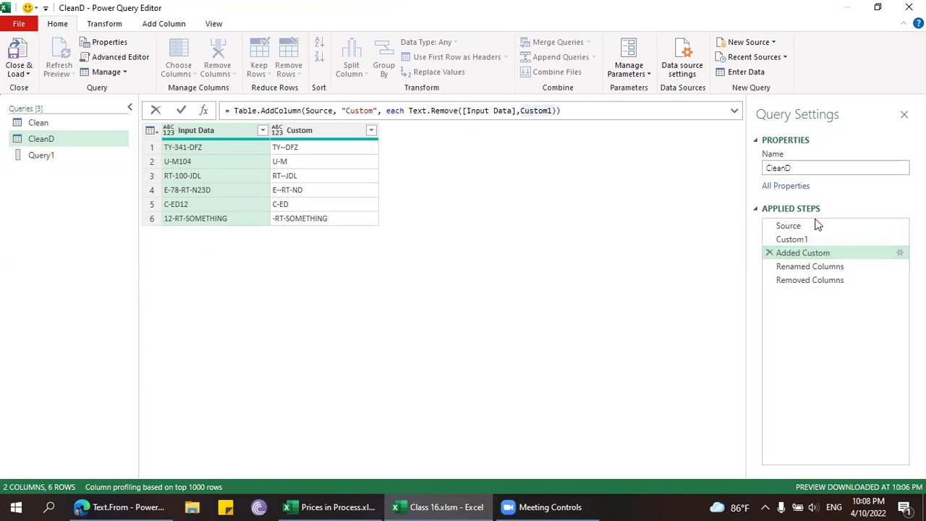
{"action": "left_click", "coordinate": [790, 240]}
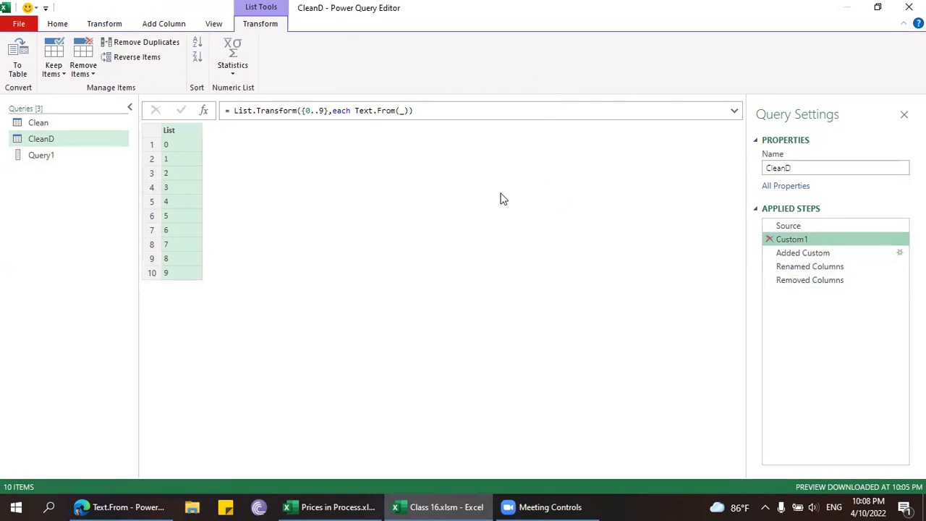
Try to add a hyphen to the Custom1 list with the formula = {List.Transform({0..9},each Text.From(_)),"-"}.
{"action": "left_click", "coordinate": [804, 252]}
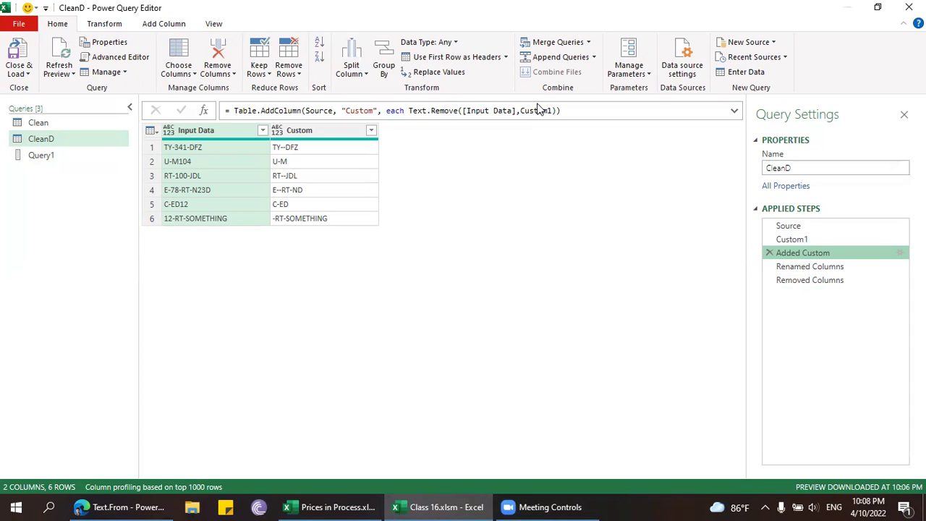
{"action": "left_click", "coordinate": [801, 242]}
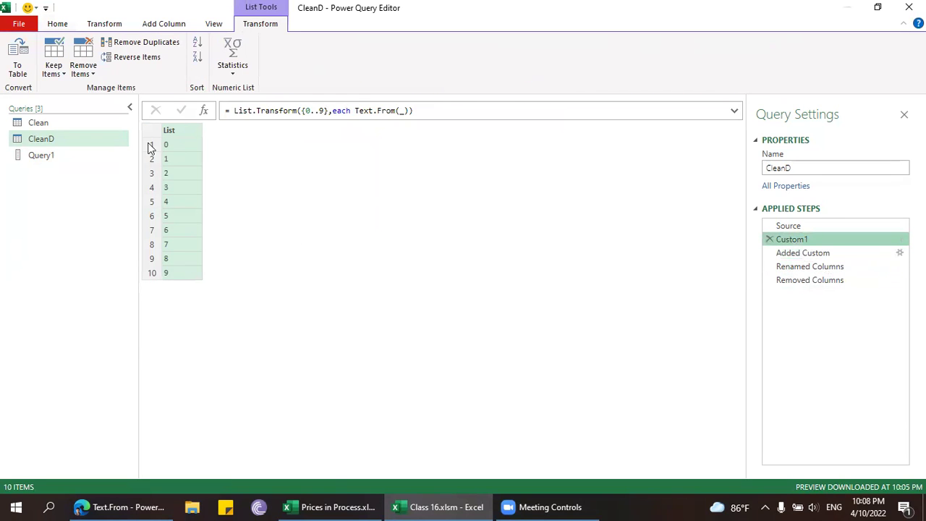
{"action": "left_click", "coordinate": [227, 110]}
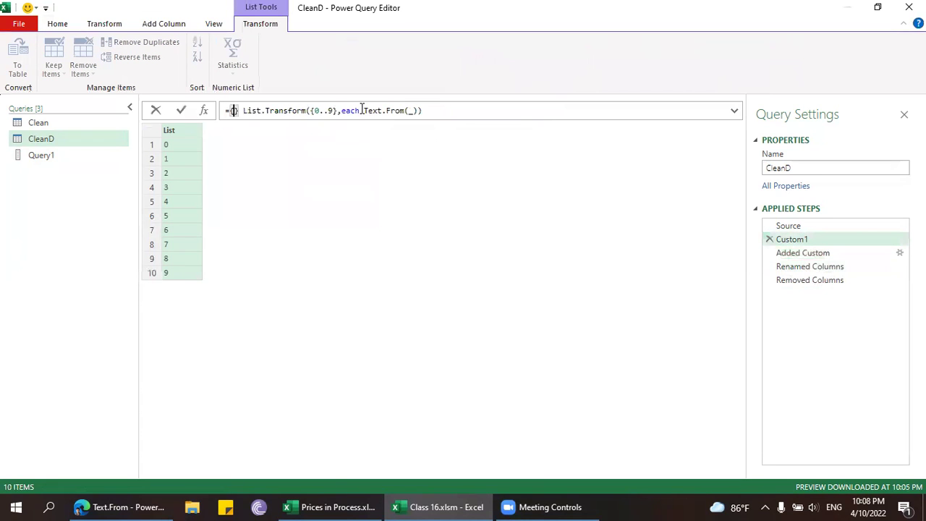
{"action": "type", "text": "("}
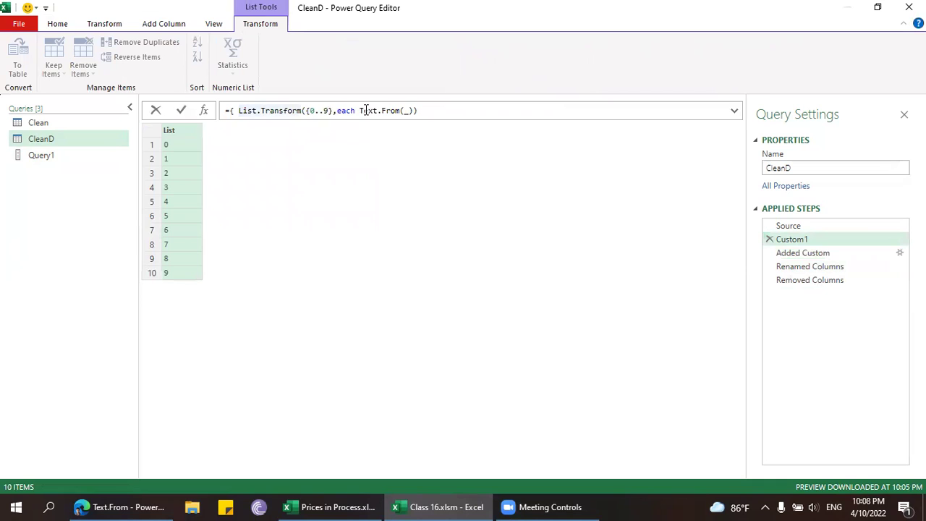
{"action": "key", "text": "BackSpace"}
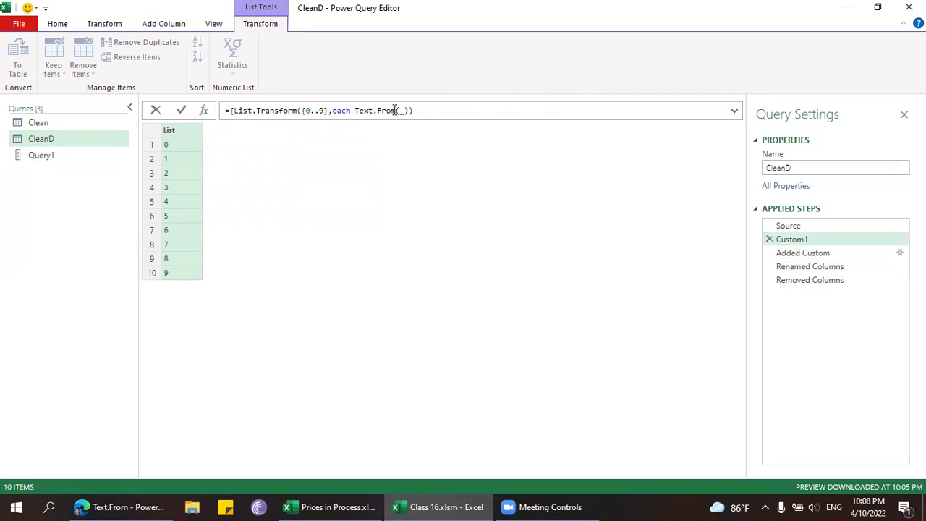
{"action": "left_click", "coordinate": [500, 109]}
{"action": "type", "text": ","}
{"action": "type", "text": "\"-\"}"}
{"action": "key", "text": "Return"}
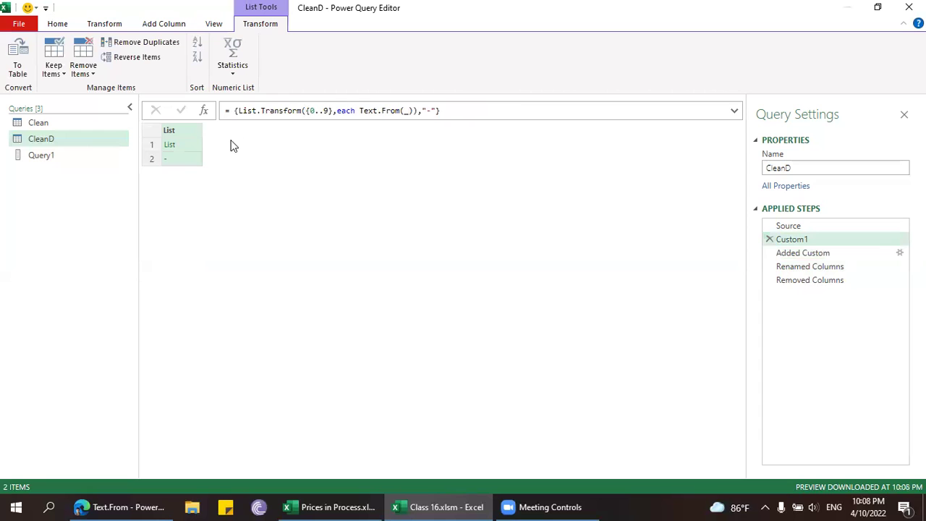
Remove the outer braces and the "-" item from the Custom1 formula, leaving only the List.Transform expression.
{"action": "left_click", "coordinate": [236, 112]}
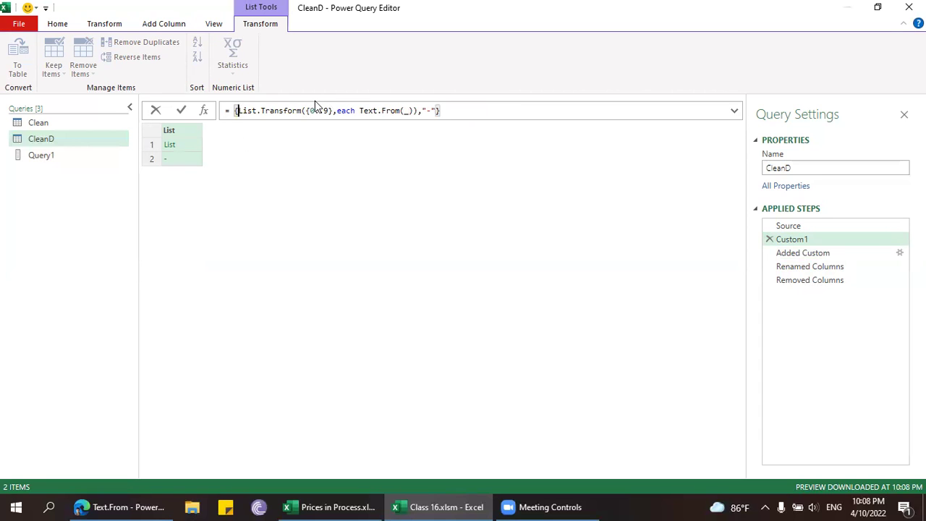
{"action": "key", "text": "Delete"}
{"action": "left_click", "coordinate": [462, 112]}
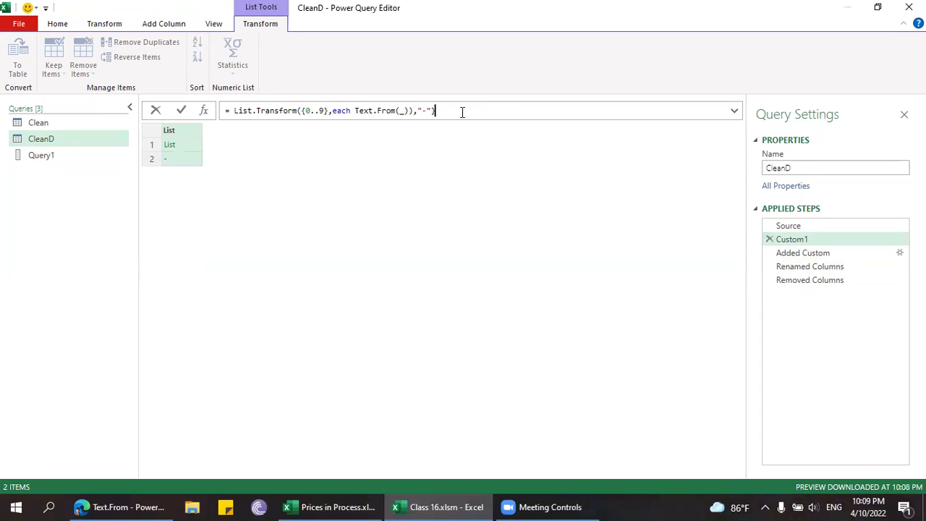
{"action": "key", "text": "BackSpace"}
{"action": "key", "text": "BackSpace"}
Start wrapping the Custom1 List.Transform expression in List.Union( and add a comma after it for a second list.
{"action": "key", "text": "Home"}
{"action": "type", "text": "Lis"}
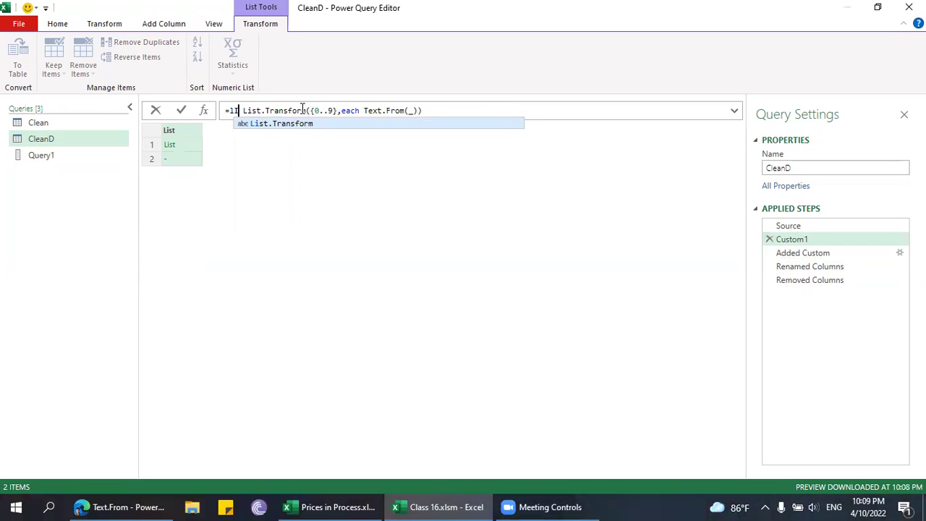
{"action": "key", "text": "BackSpace"}
{"action": "key", "text": "BackSpace"}
{"action": "key", "text": "BackSpace"}
{"action": "type", "text": "List.Union"}
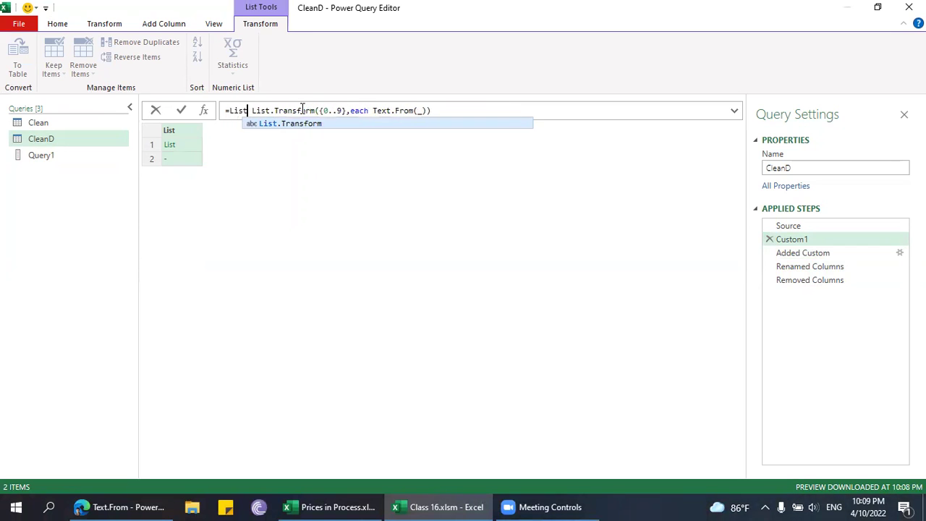
{"action": "type", "text": "("}
{"action": "key", "text": "BackSpace"}
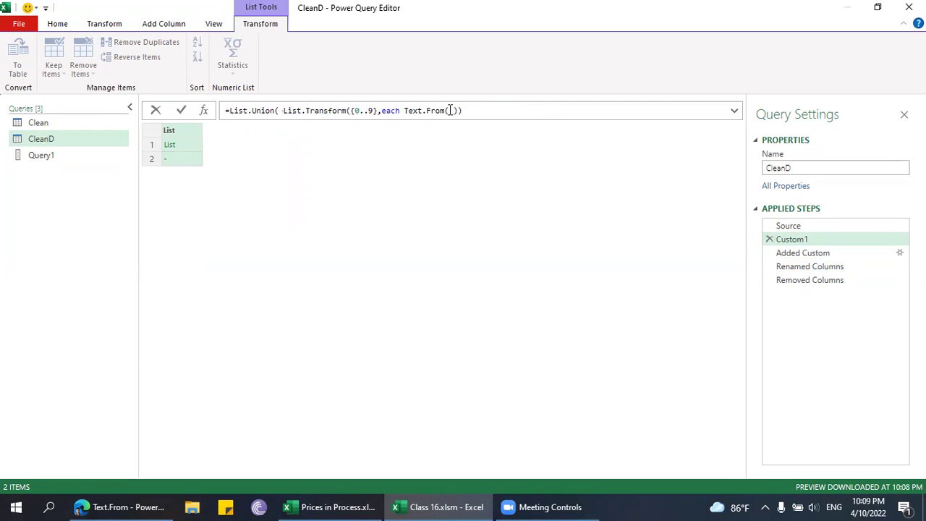
{"action": "type", "text": ","}
Switch to the Power Query M documentation in the browser, find List.Union and examine its syntax and Example 1.
{"action": "left_click", "coordinate": [122, 506]}
{"action": "left_click", "coordinate": [135, 116]}
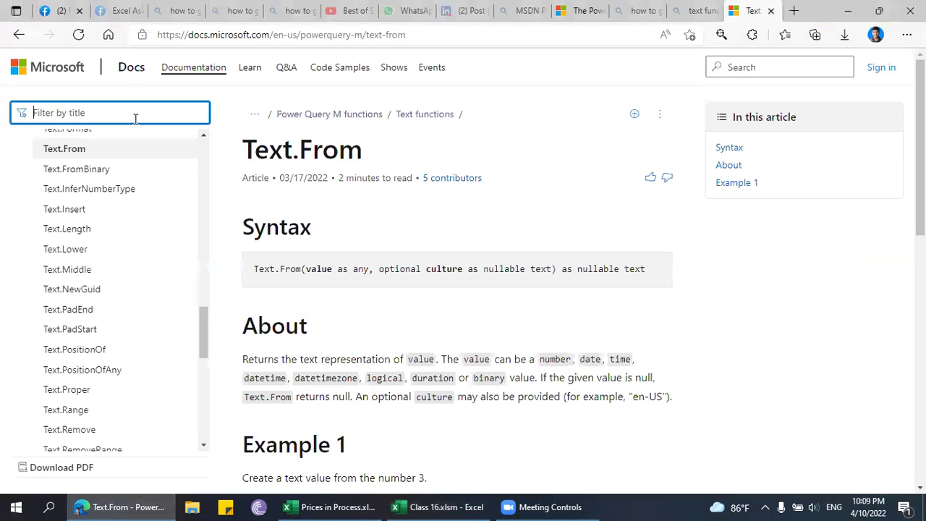
{"action": "type", "text": "list."}
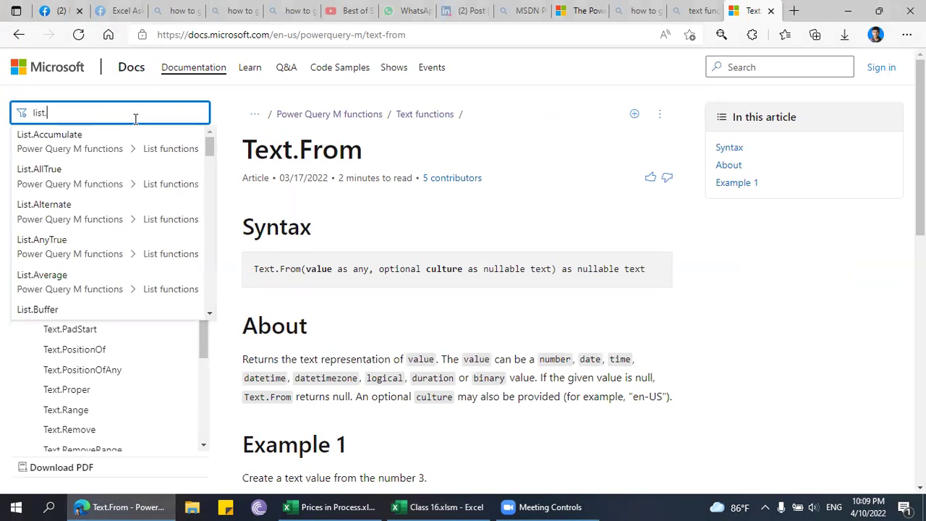
{"action": "type", "text": "un"}
{"action": "key", "text": "Down"}
{"action": "key", "text": "Return"}
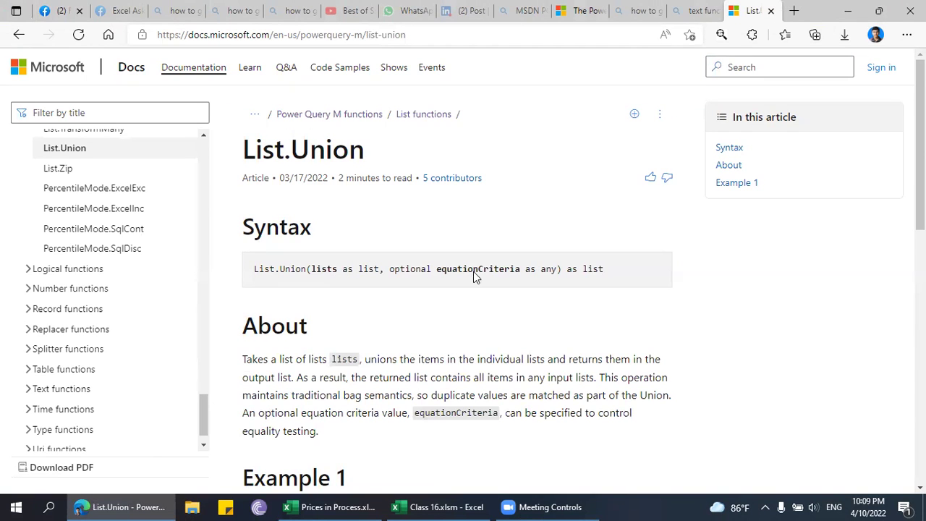
{"action": "scroll", "coordinate": [473, 271], "scroll_direction": "down", "scroll_amount": 3}
{"action": "scroll", "coordinate": [438, 380], "scroll_direction": "down", "scroll_amount": 2}
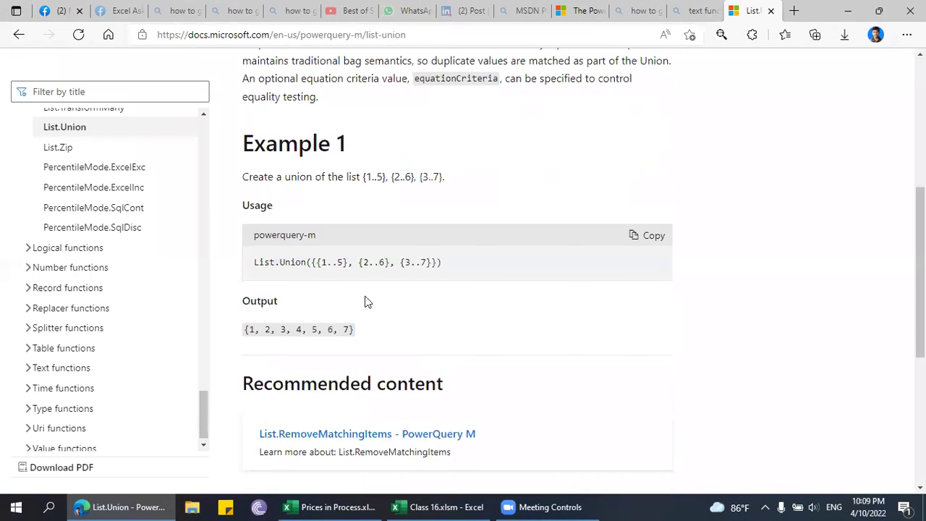
Return to the Power Query Editor and complete the Custom1 List.Union formula with {"-"} as its second argument.
{"action": "left_click", "coordinate": [454, 504]}
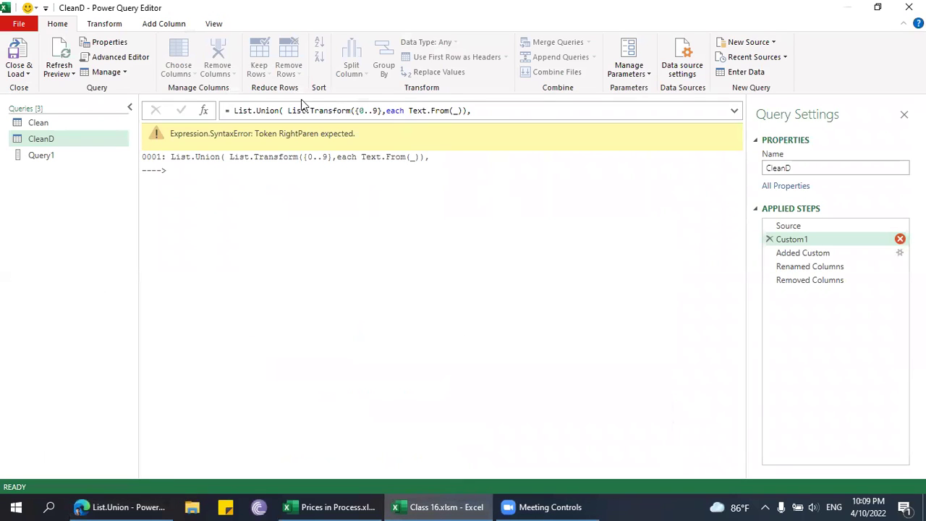
{"action": "left_click", "coordinate": [473, 109]}
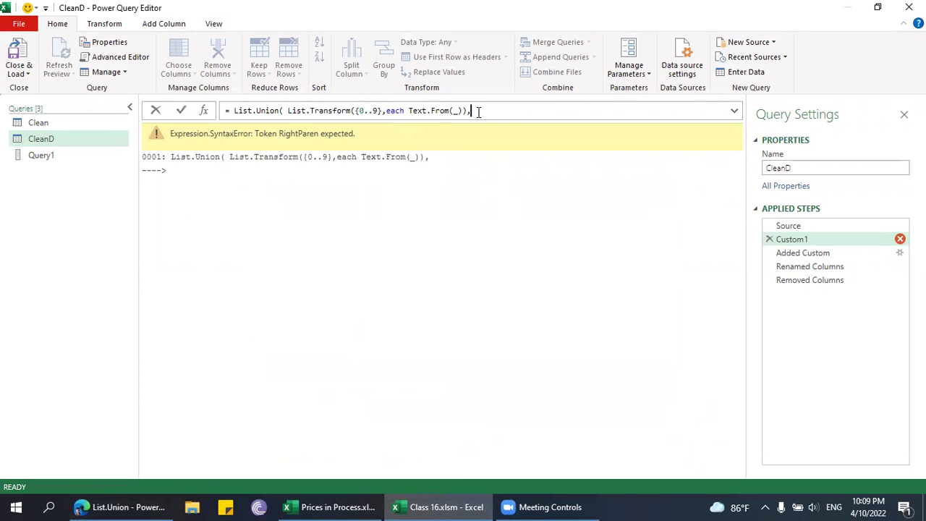
{"action": "type", "text": "{\"-\"})"}
{"action": "key", "text": "Return"}
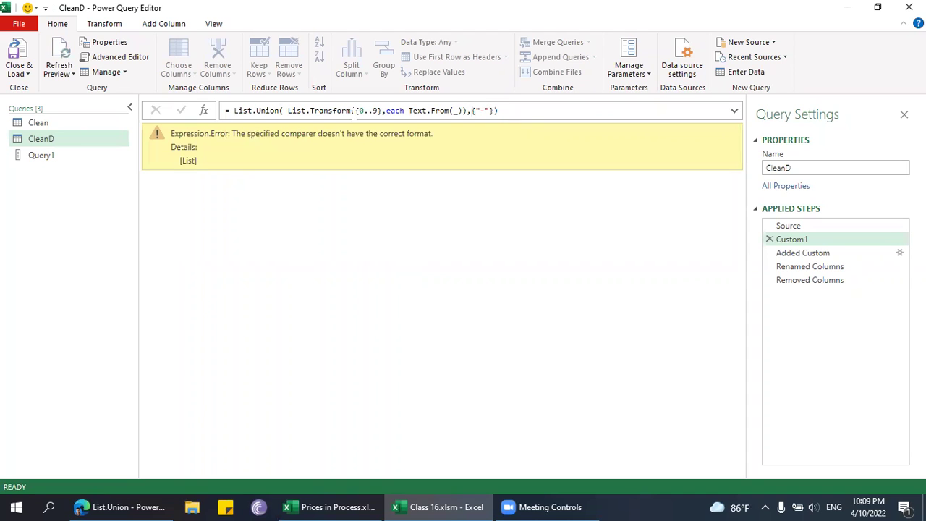
Enclose both List.Union lists in outer braces, {List.Transform({0..9},each Text.From(_)),{"-"}}, and check the Added Custom step.
{"action": "left_click", "coordinate": [287, 110]}
{"action": "type", "text": "{"}
{"action": "left_click", "coordinate": [497, 110]}
{"action": "type", "text": "}"}
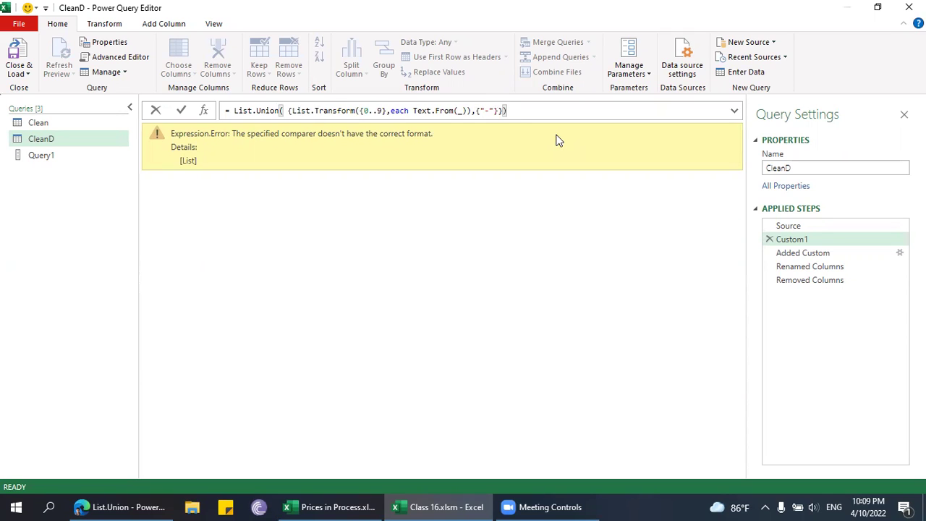
{"action": "key", "text": "Return"}
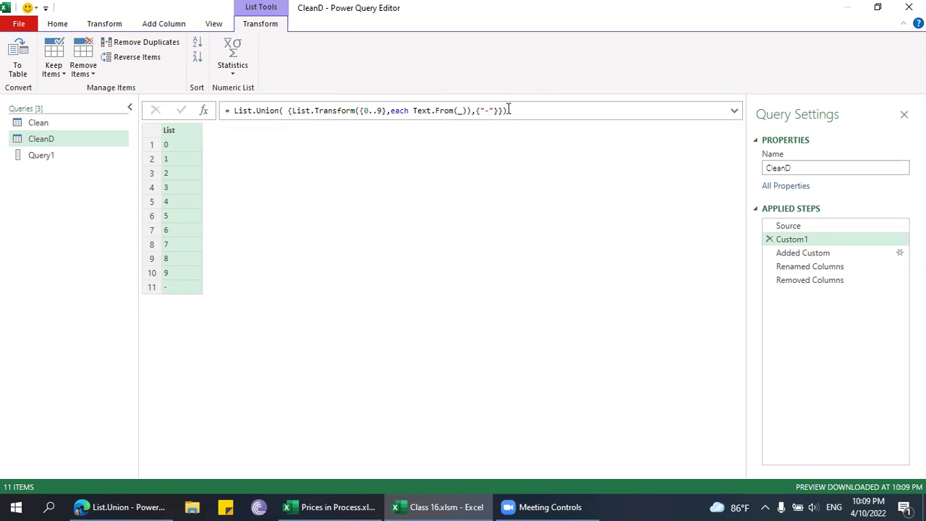
{"action": "left_click", "coordinate": [812, 253]}
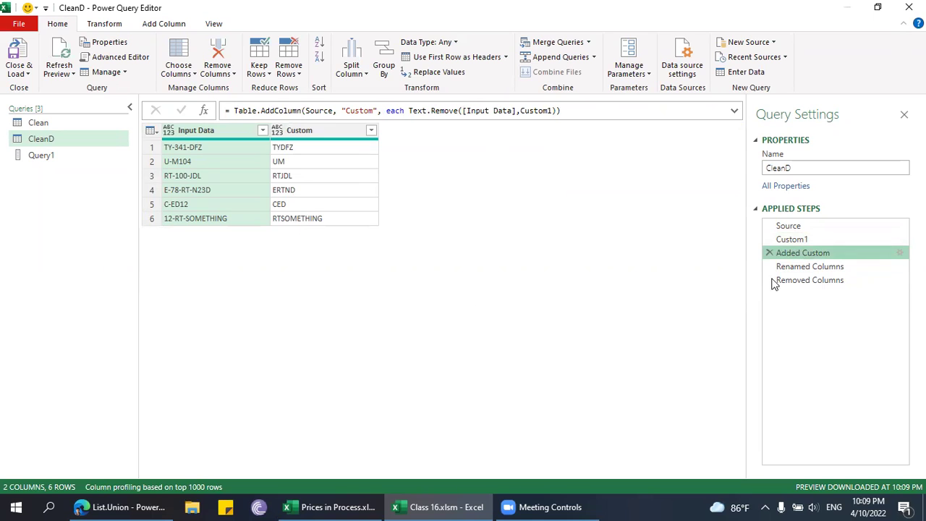
Strip List.Union and the hyphen list from Custom1, restoring the formula = List.Transform({0..9},each Text.From(_)).
{"action": "left_click", "coordinate": [792, 240]}
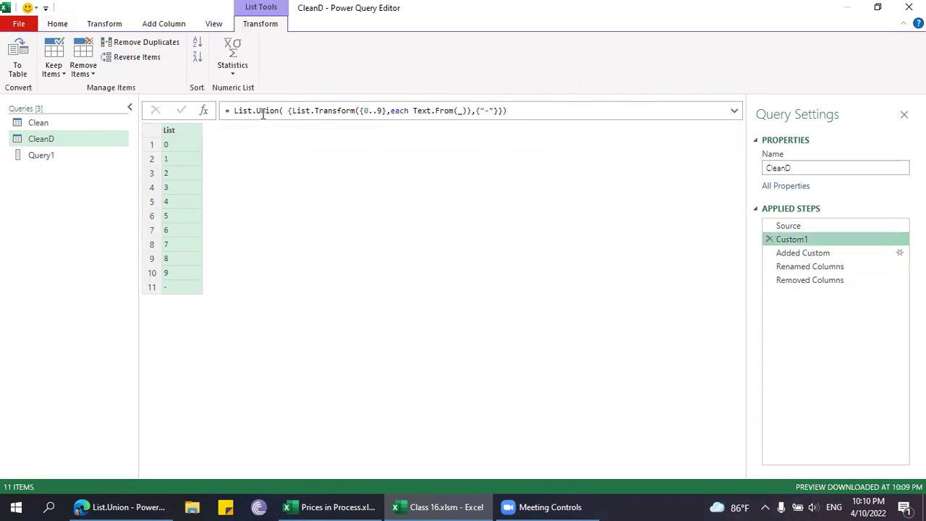
{"action": "left_click_drag", "start_coordinate": [290, 112], "coordinate": [238, 112]}
{"action": "key", "text": "Delete"}
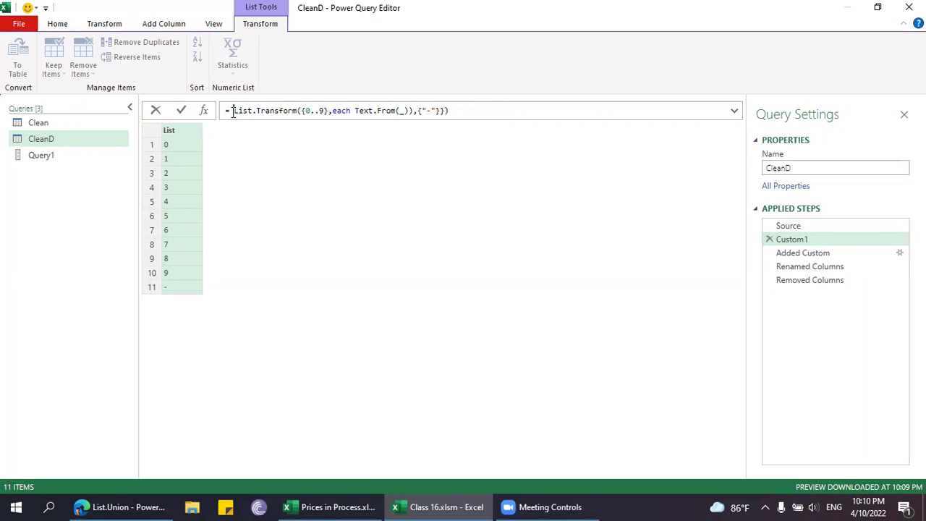
{"action": "left_click_drag", "start_coordinate": [457, 111], "coordinate": [409, 110]}
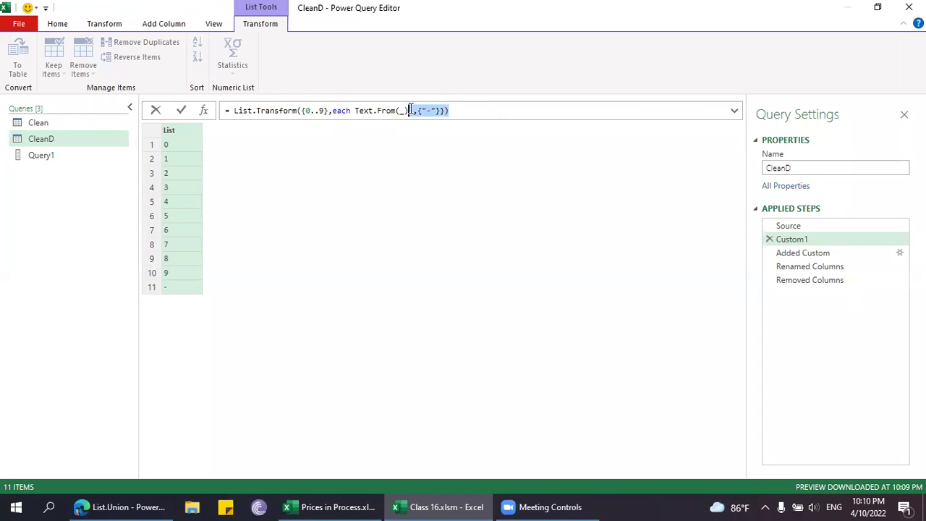
{"action": "key", "text": "Delete"}
{"action": "key", "text": "Return"}
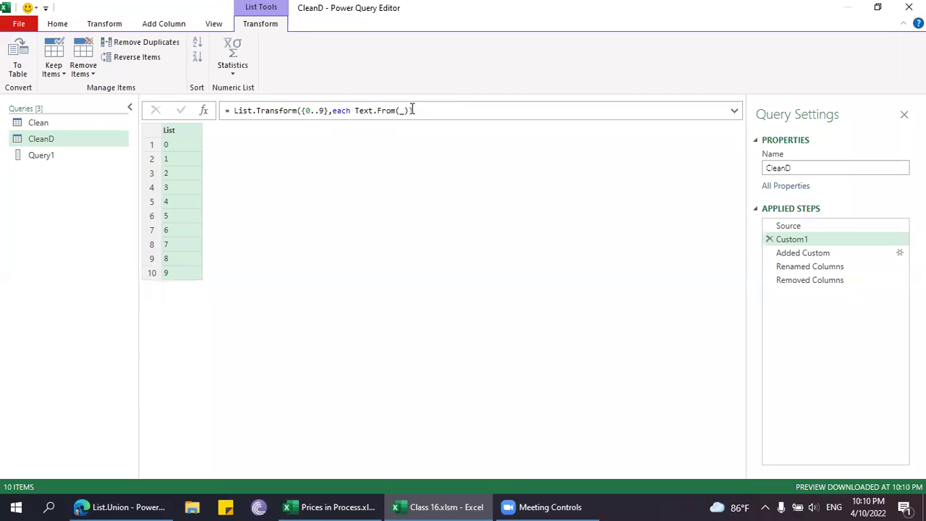
Insert a Replace Values step after Added Custom that replaces "-" with nothing in the Custom column, and check the following steps.
{"action": "left_click", "coordinate": [834, 252]}
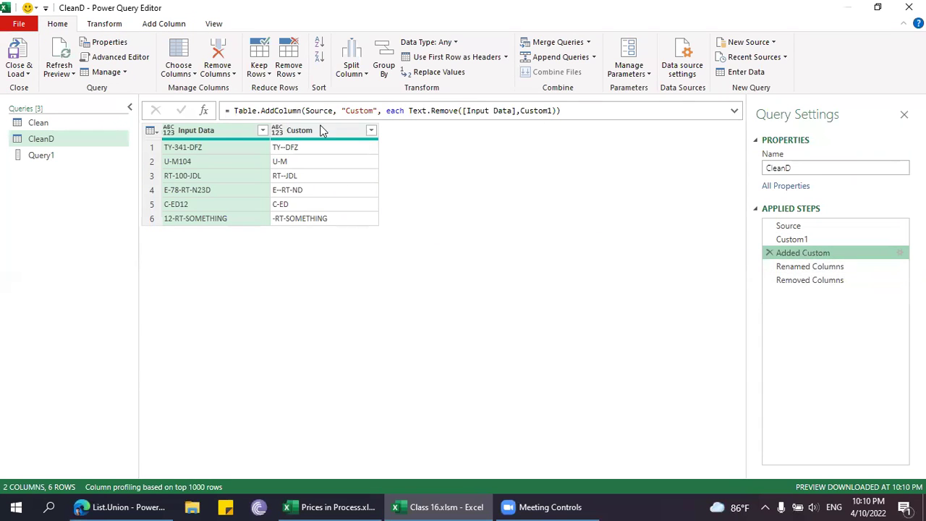
{"action": "left_click", "coordinate": [303, 130]}
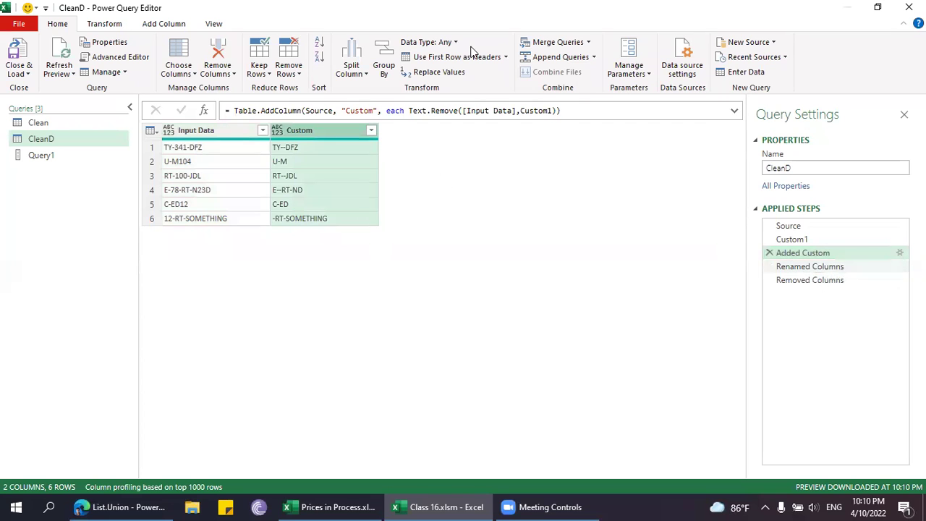
{"action": "left_click", "coordinate": [438, 73]}
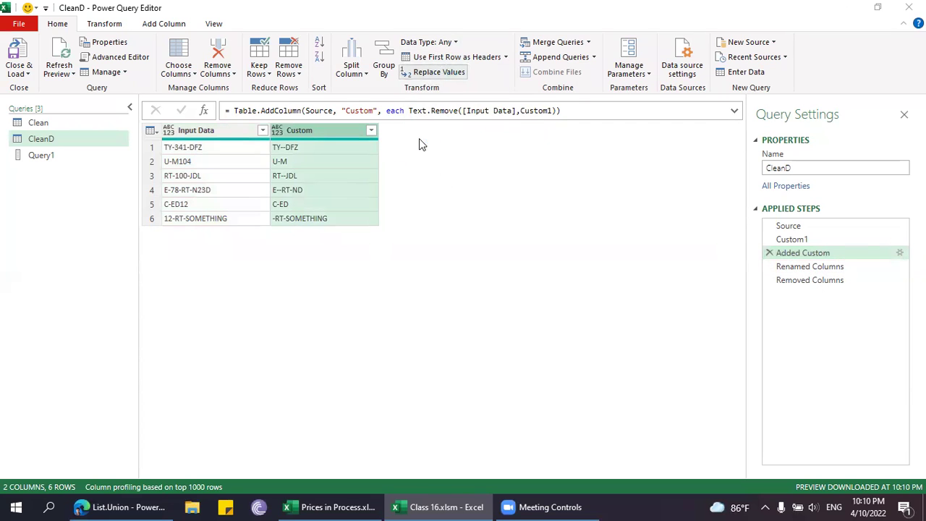
{"action": "left_click", "coordinate": [518, 285]}
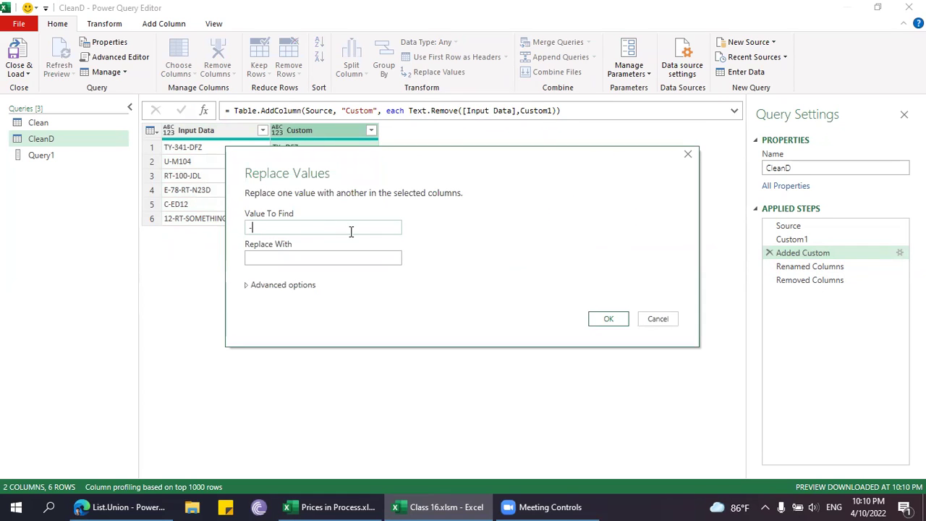
{"action": "left_click", "coordinate": [608, 319]}
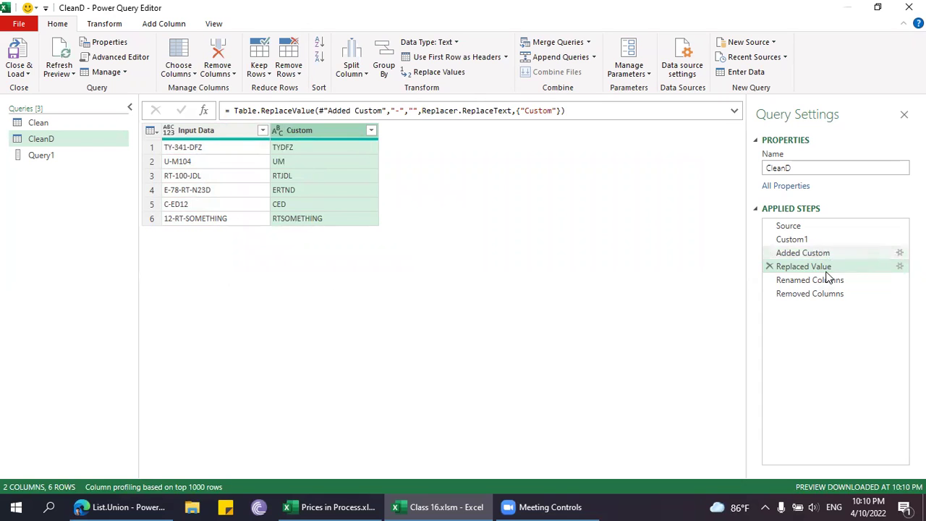
{"action": "left_click", "coordinate": [792, 280]}
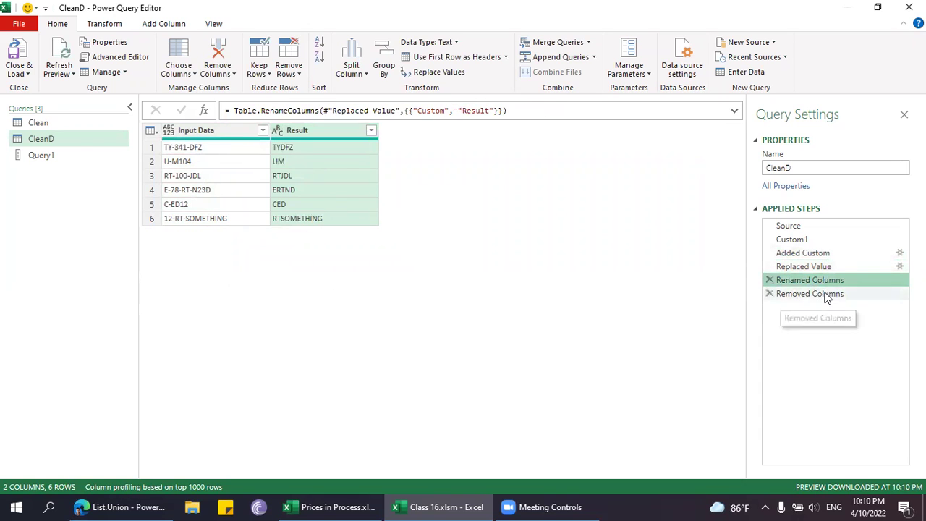
{"action": "left_click", "coordinate": [832, 295]}
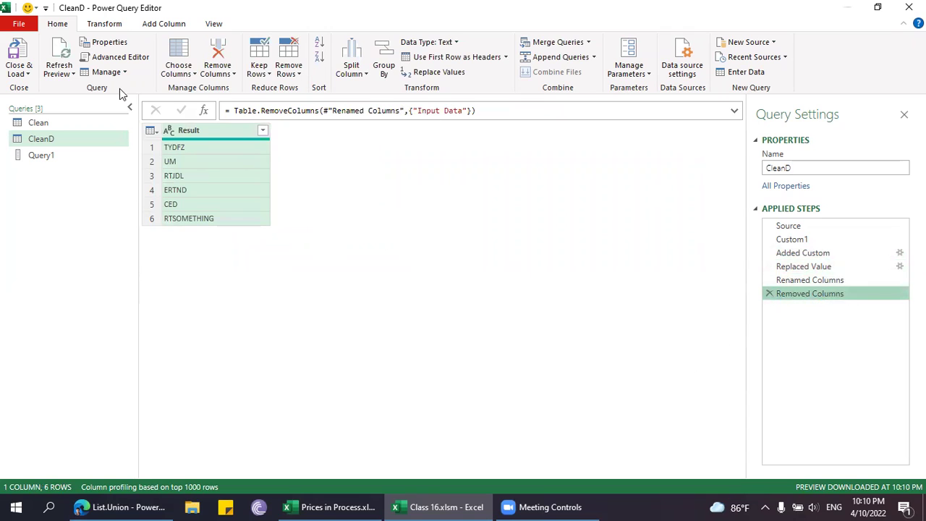
Rename the CleanD query as OptimizedV1.
{"action": "left_click", "coordinate": [815, 165]}
{"action": "type", "text": "C"}
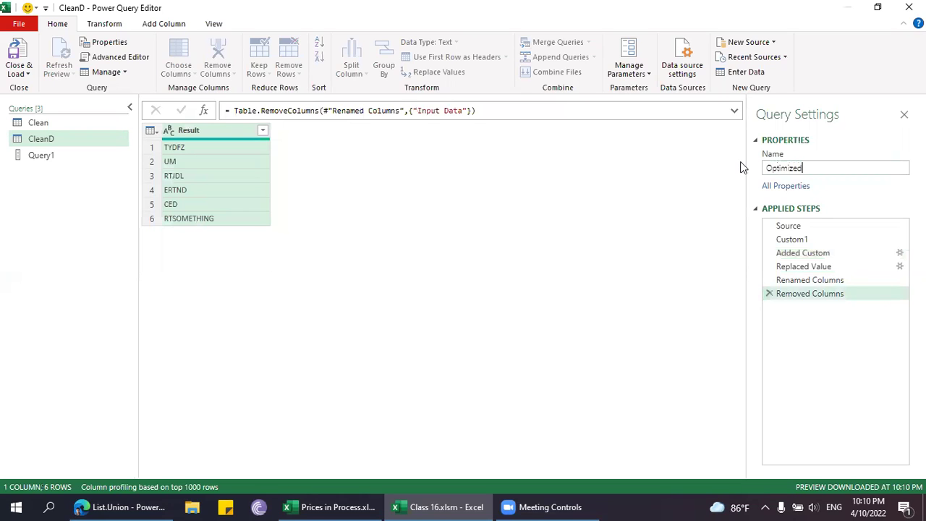
{"action": "type", "text": "ptimizedV1"}
{"action": "key", "text": "Return"}
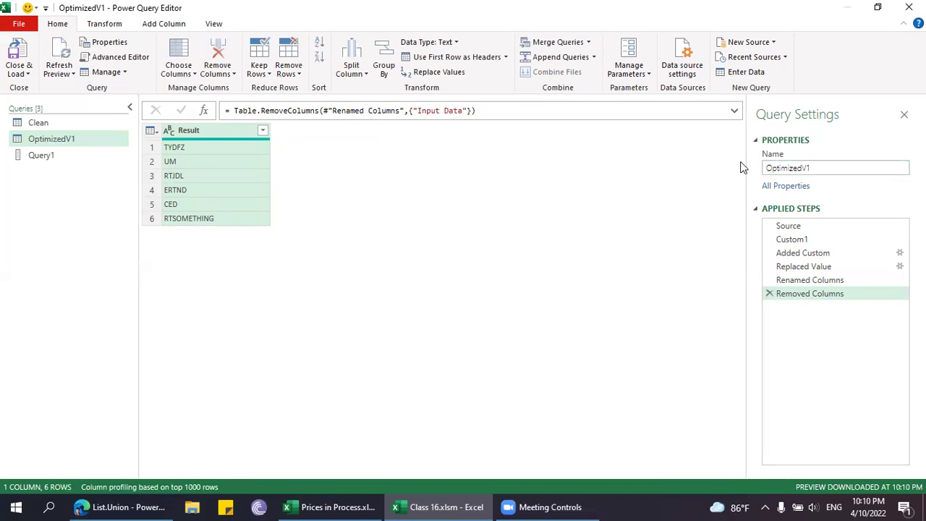
Delete the Query1 query.
{"action": "left_click", "coordinate": [45, 154]}
{"action": "right_click", "coordinate": [46, 155]}
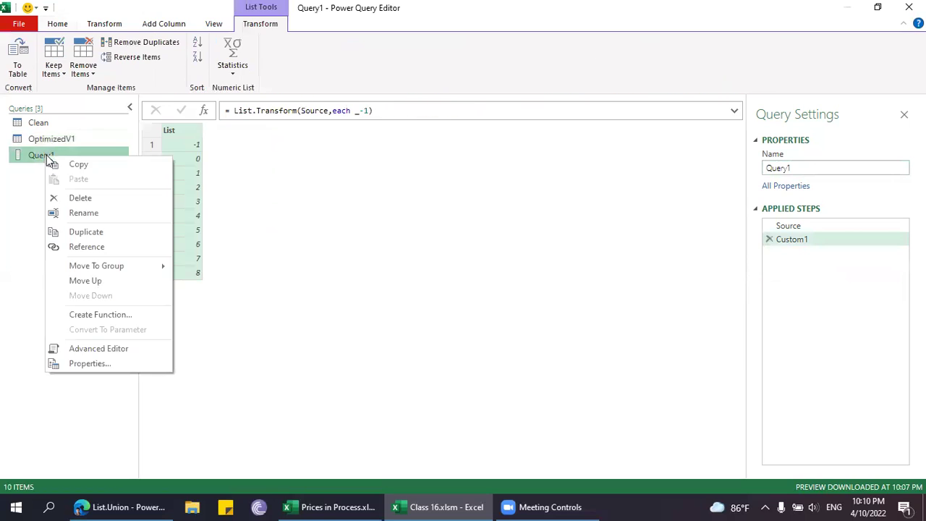
{"action": "left_click", "coordinate": [76, 197]}
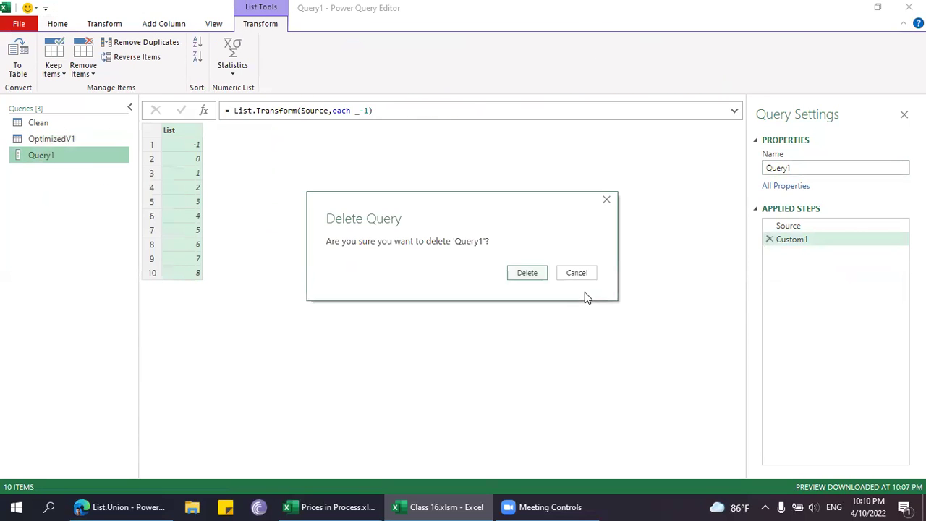
{"action": "left_click", "coordinate": [526, 275]}
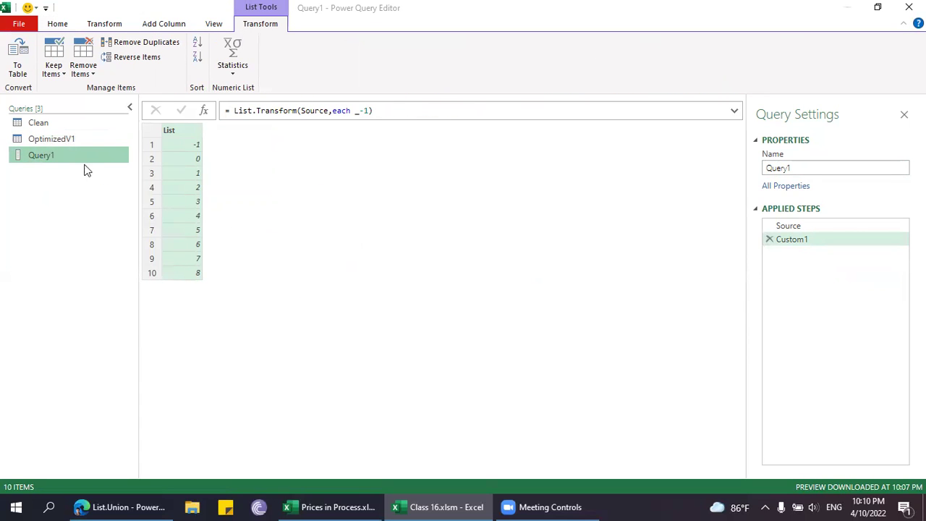
Duplicate the OptimizedV1 query and rename the copy as OptimizedV2.
{"action": "right_click", "coordinate": [52, 143]}
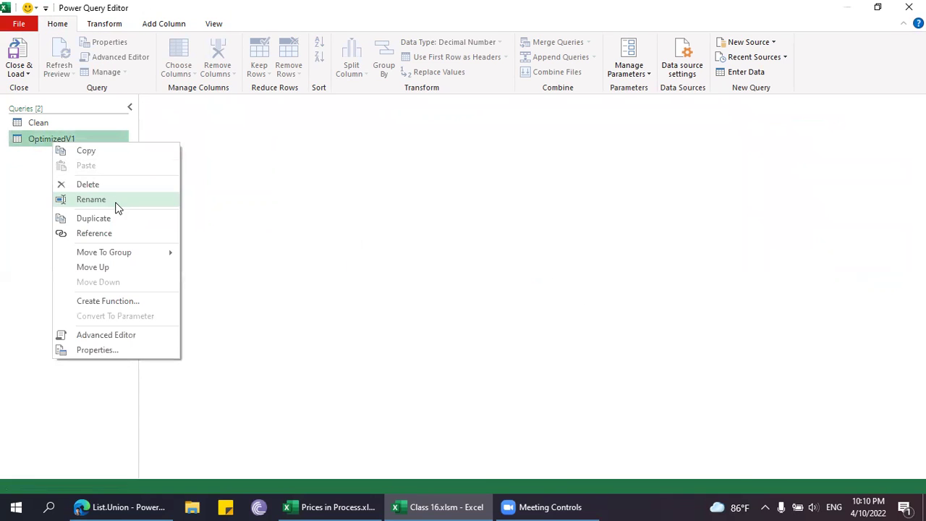
{"action": "left_click", "coordinate": [118, 218]}
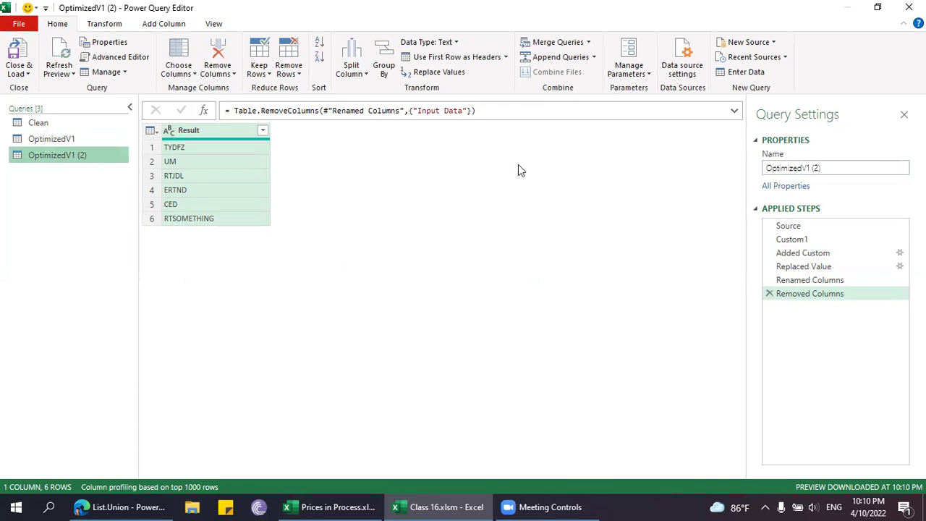
{"action": "left_click", "coordinate": [830, 165]}
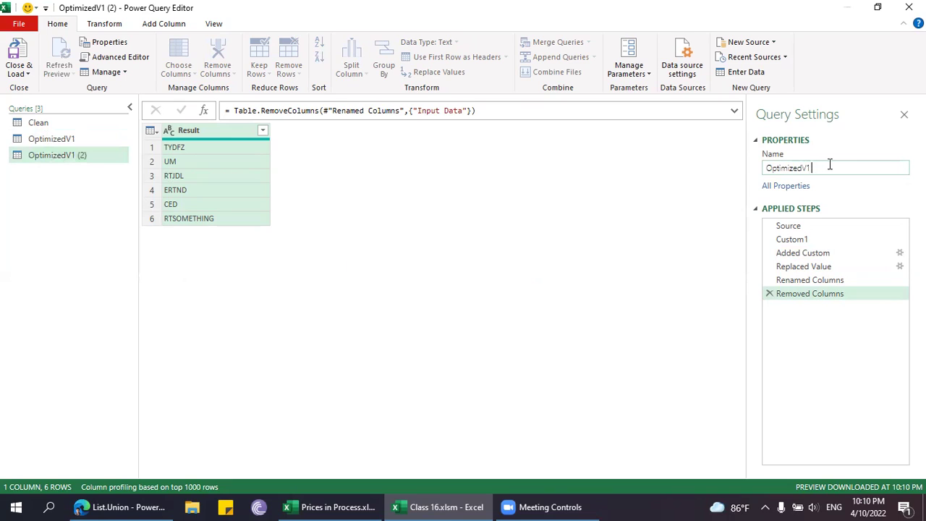
{"action": "key", "text": "Return"}
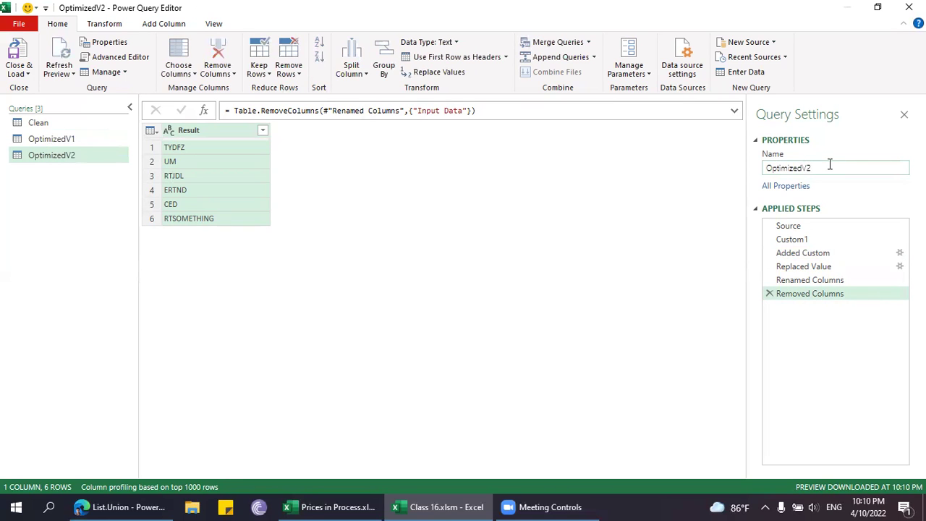
{"action": "left_click", "coordinate": [803, 227]}
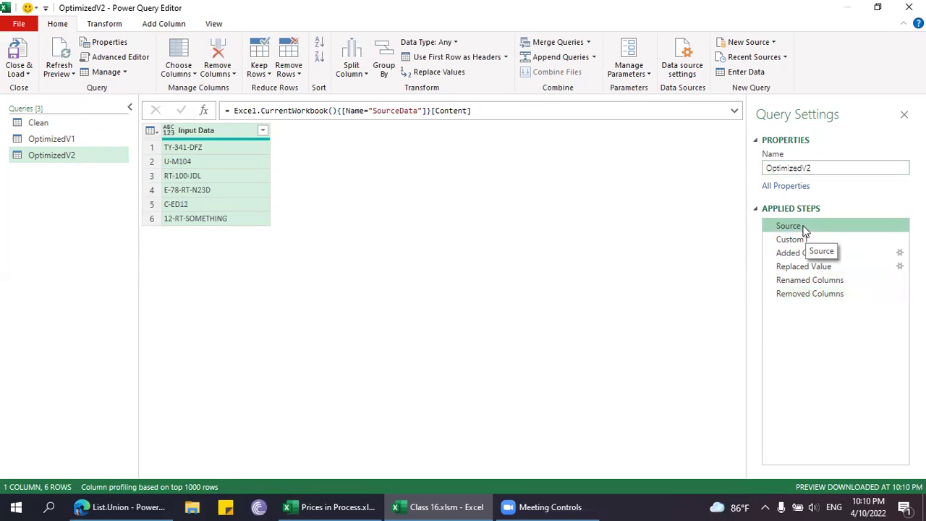
{"action": "left_click", "coordinate": [809, 239]}
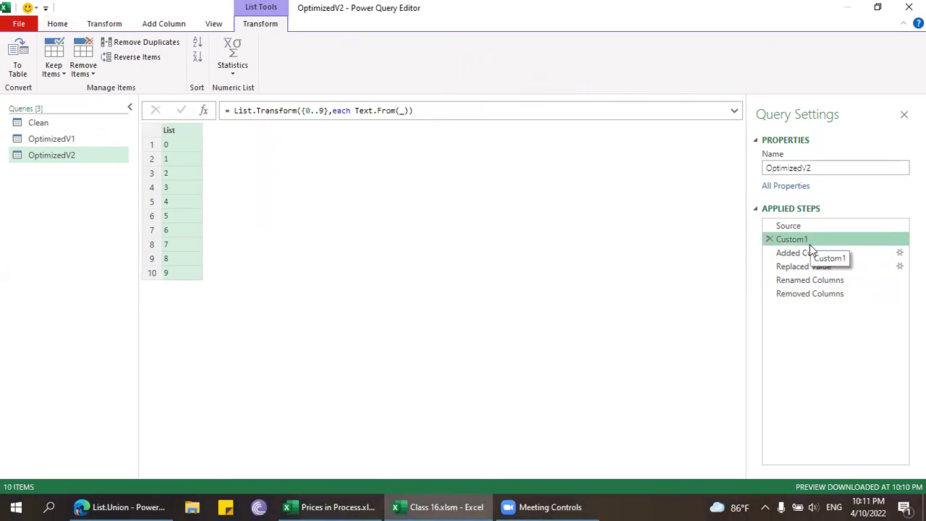
{"action": "left_click", "coordinate": [810, 253]}
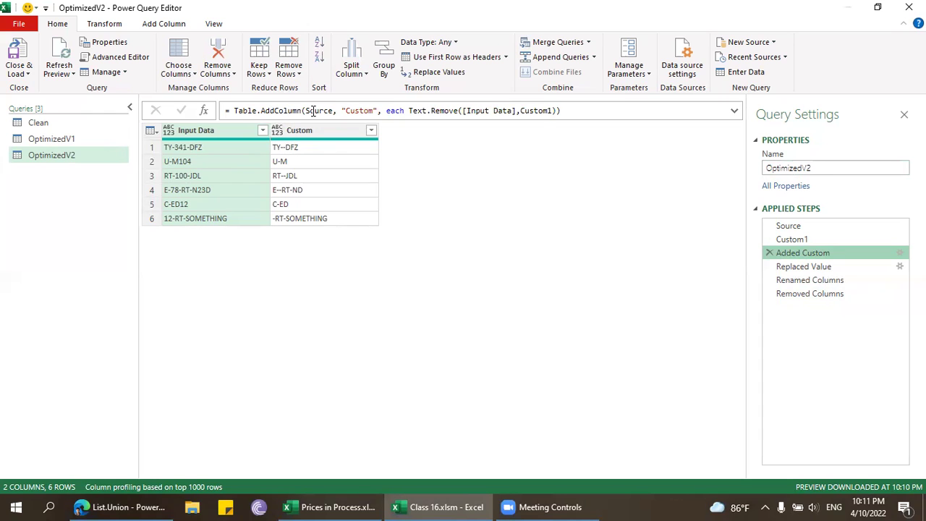
{"action": "left_click", "coordinate": [798, 240]}
{"action": "right_click", "coordinate": [798, 240]}
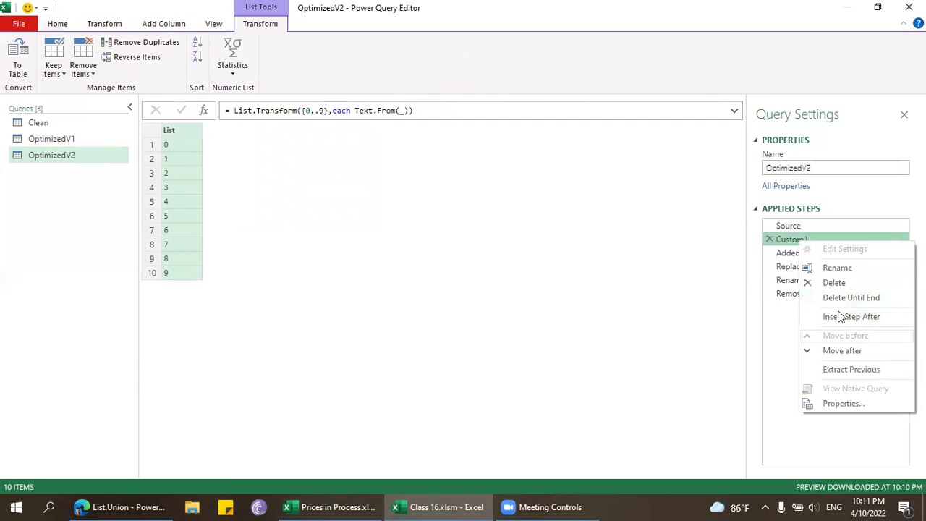
{"action": "left_click", "coordinate": [848, 297]}
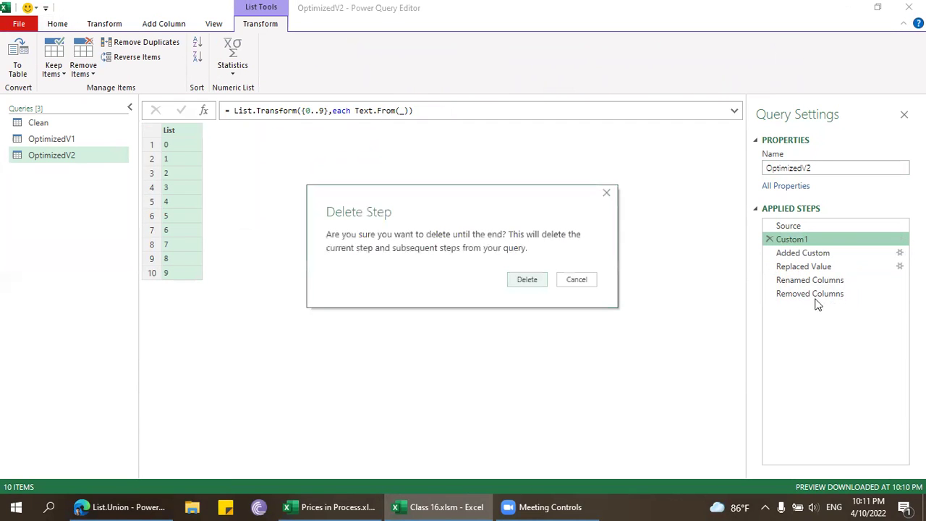
{"action": "left_click", "coordinate": [583, 283]}
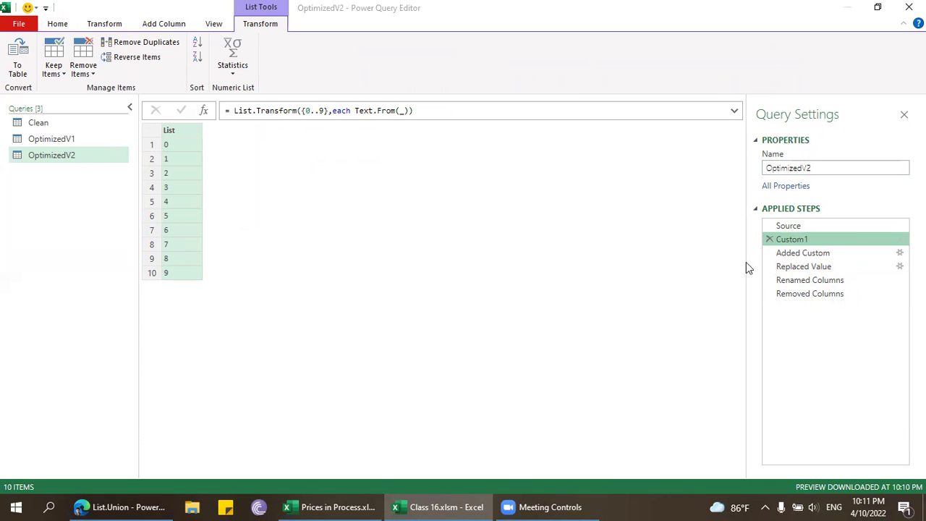
Delete the Added Custom step and all steps after it from OptimizedV2.
{"action": "left_click", "coordinate": [809, 253]}
{"action": "right_click", "coordinate": [808, 253]}
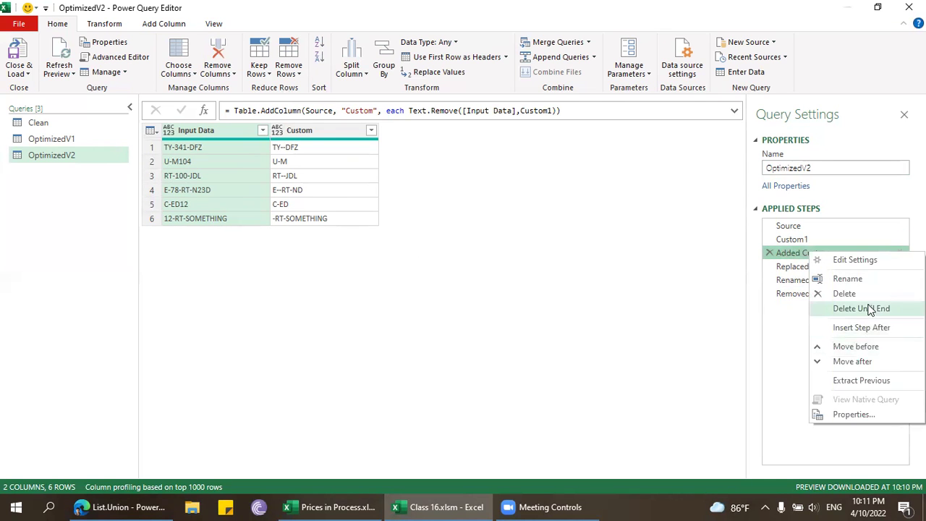
{"action": "left_click", "coordinate": [869, 307]}
{"action": "left_click", "coordinate": [527, 279]}
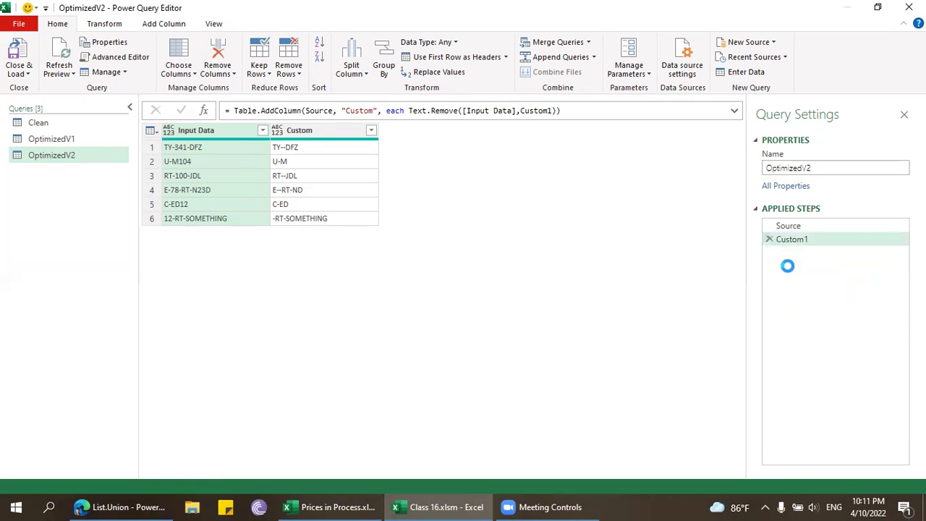
Insert an Extract First Characters transformation after Source that keeps the first 2 characters of the Input Data column.
{"action": "left_click", "coordinate": [783, 225]}
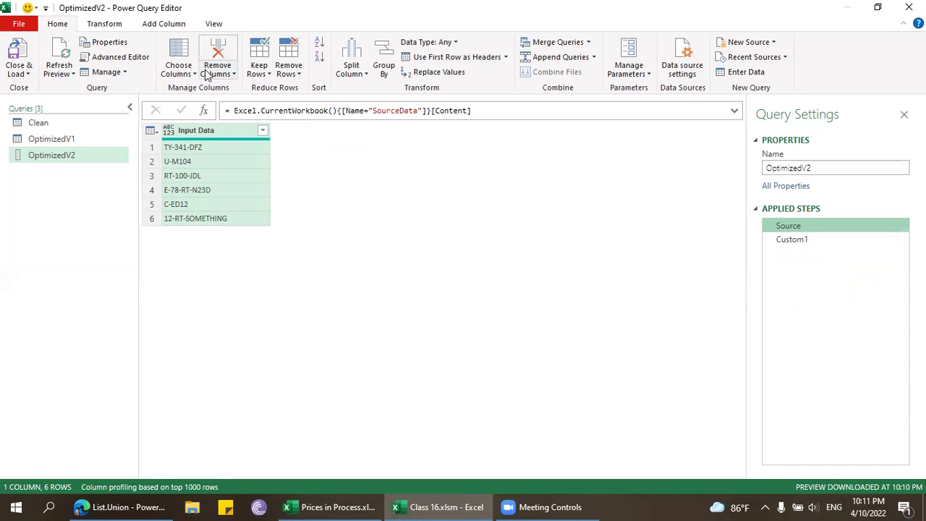
{"action": "left_click", "coordinate": [105, 25]}
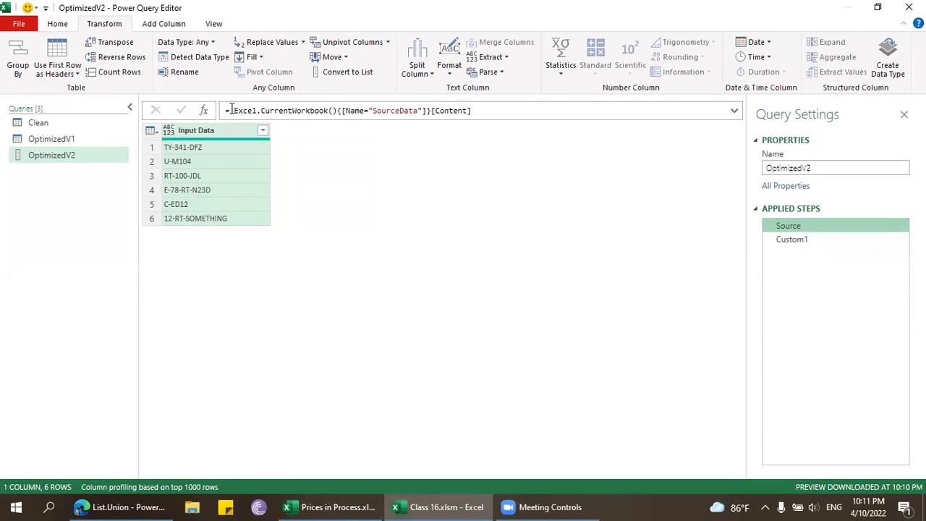
{"action": "left_click", "coordinate": [490, 58]}
{"action": "left_click", "coordinate": [514, 88]}
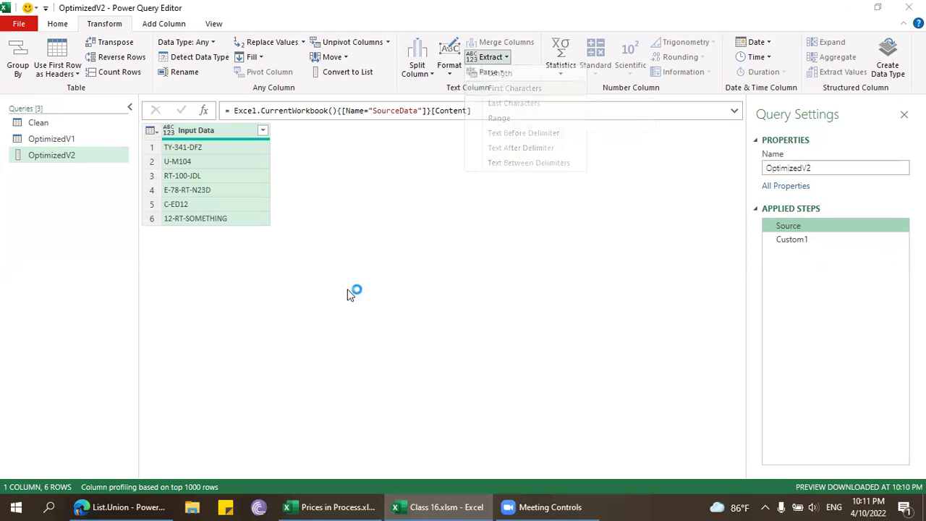
{"action": "left_click", "coordinate": [524, 281]}
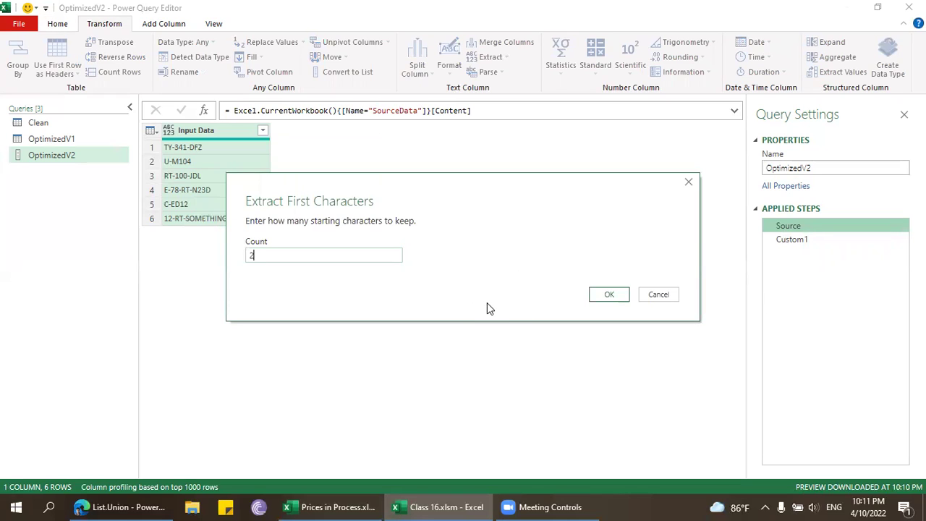
{"action": "key", "text": "Return"}
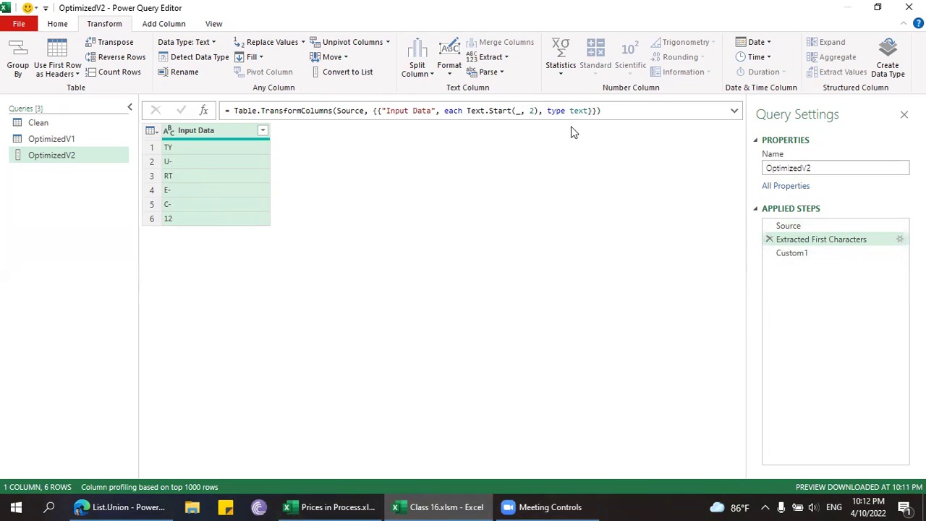
Copy the whole Table.TransformColumns formula of Extracted First Characters and delete that step.
{"action": "left_click_drag", "start_coordinate": [616, 109], "coordinate": [212, 108]}
{"action": "key", "text": "ctrl+c"}
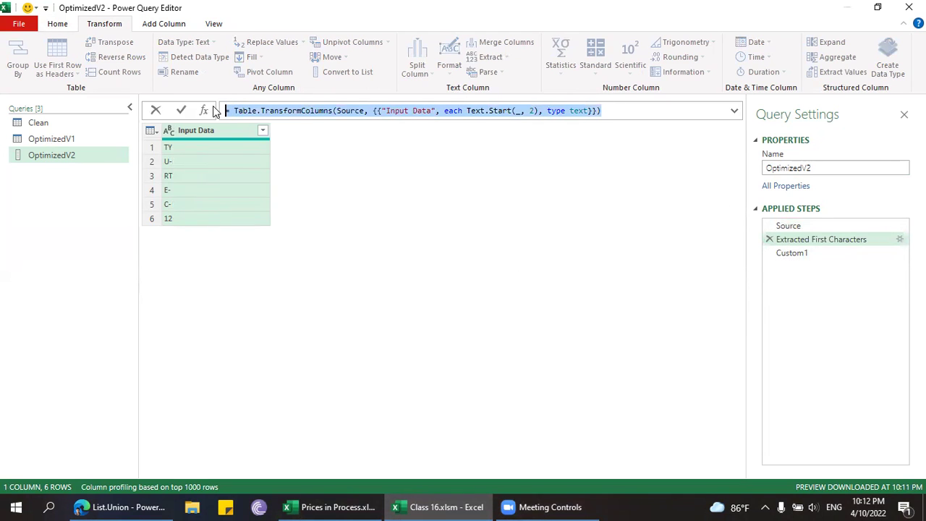
{"action": "left_click", "coordinate": [772, 239]}
{"action": "left_click", "coordinate": [769, 239]}
{"action": "left_click", "coordinate": [535, 281]}
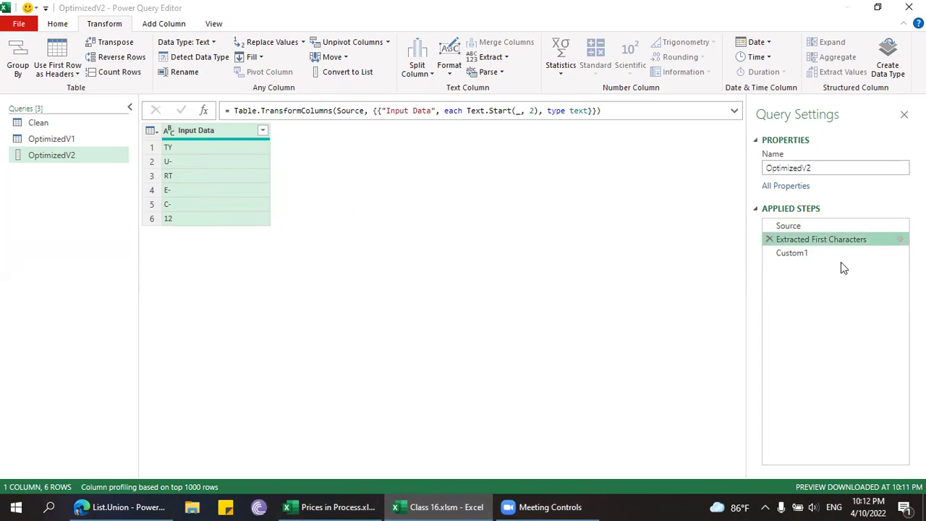
Add a custom step after Custom1 and replace its reference with the copied Table.TransformColumns formula.
{"action": "left_click", "coordinate": [803, 252]}
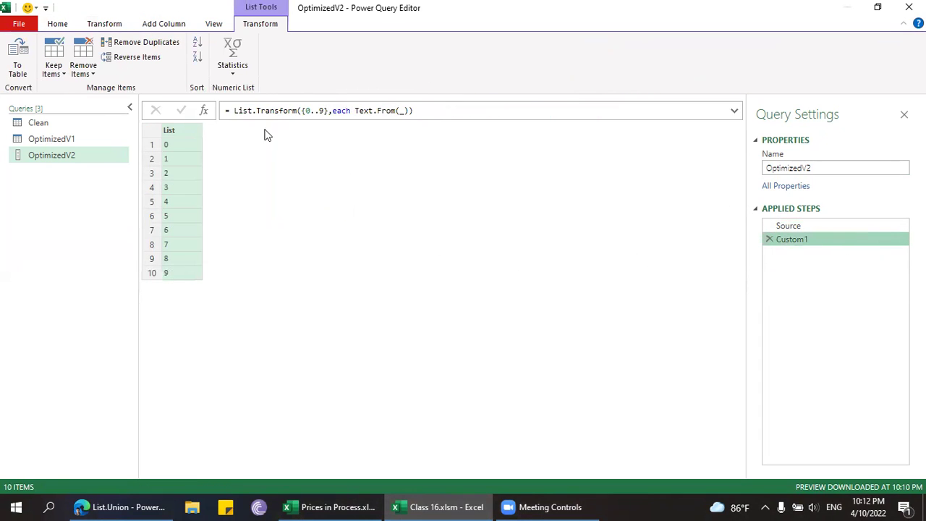
{"action": "left_click", "coordinate": [203, 109]}
{"action": "double_click", "coordinate": [239, 111]}
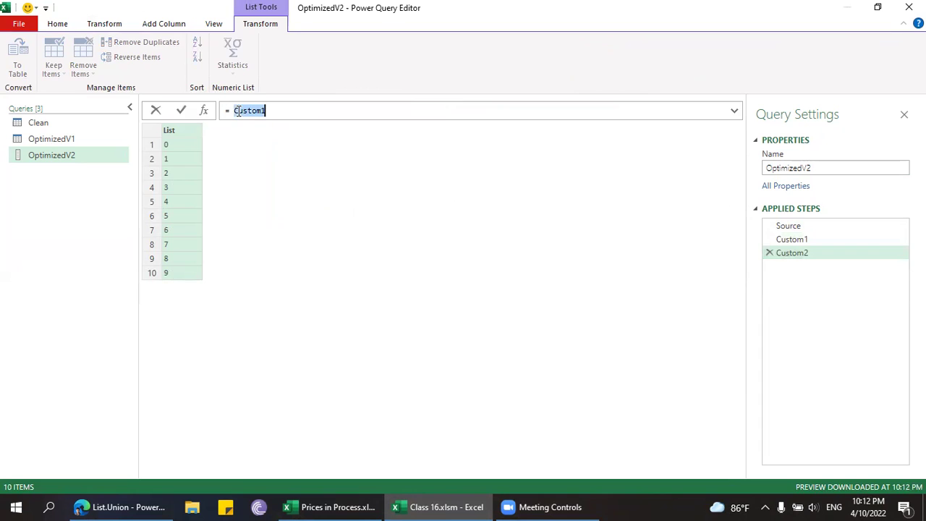
{"action": "key", "text": "BackSpace"}
{"action": "key", "text": "ctrl+v"}
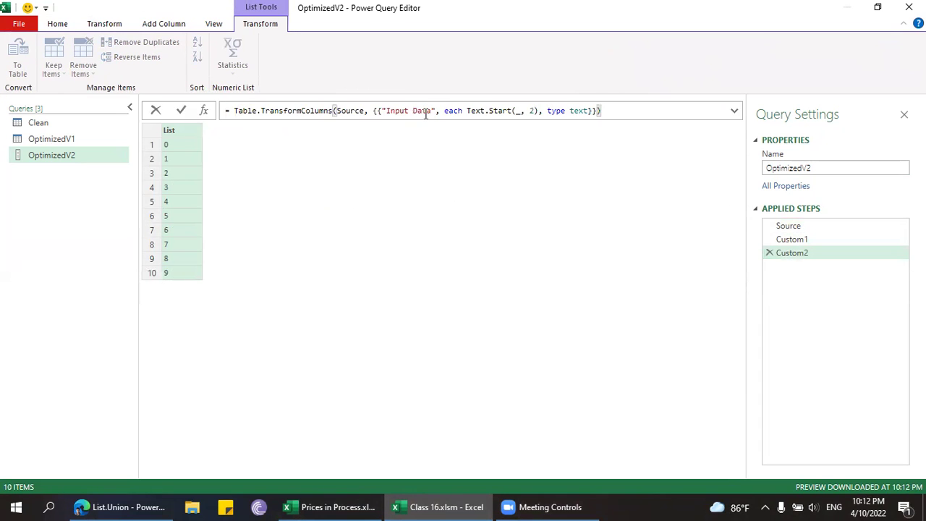
Change Text.Start(_, 2) in the new step's formula to Text.Remove(_, Custom1) and apply it.
{"action": "left_click", "coordinate": [491, 110]}
{"action": "double_click", "coordinate": [495, 109]}
{"action": "type", "text": "Remove"}
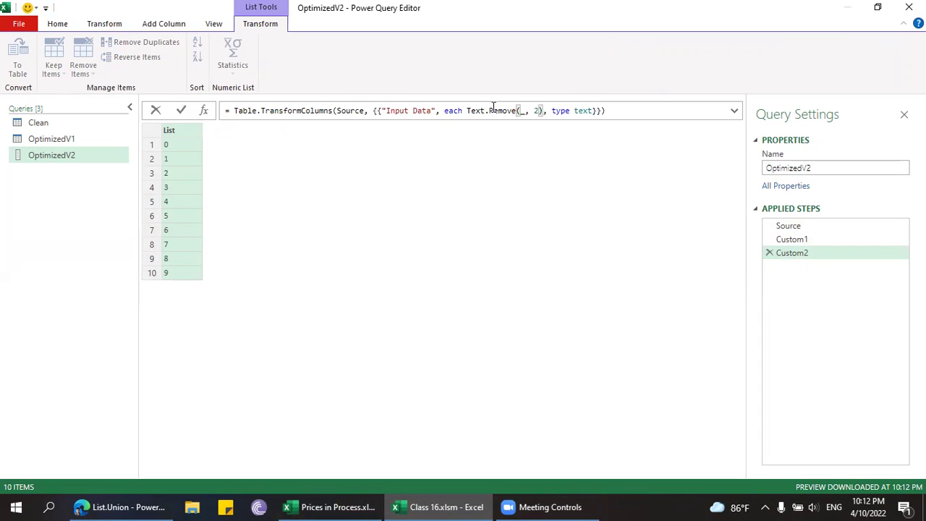
{"action": "left_click", "coordinate": [525, 111]}
{"action": "left_click", "coordinate": [544, 110]}
{"action": "key", "text": "BackSpace"}
{"action": "type", "text": "Custo"}
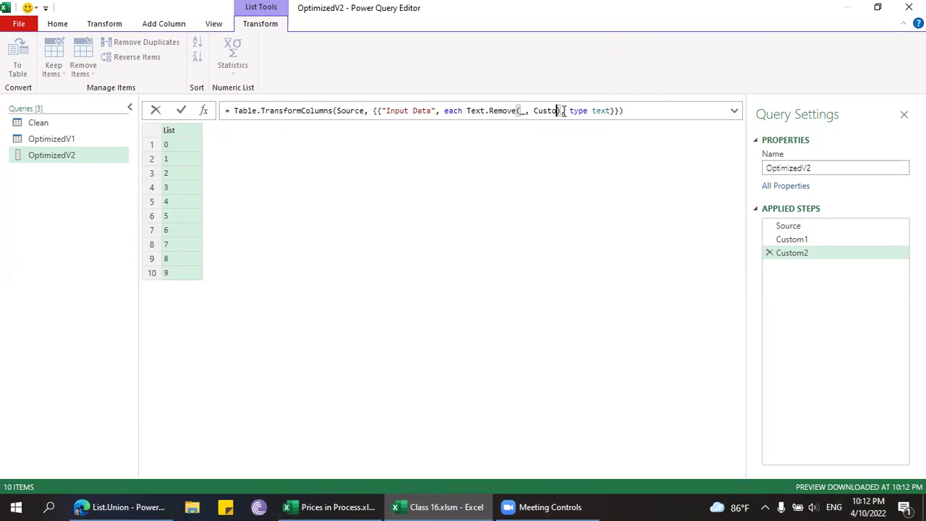
{"action": "type", "text": "1"}
{"action": "key", "text": "BackSpace"}
{"action": "type", "text": "m1"}
{"action": "left_click", "coordinate": [649, 108]}
{"action": "key", "text": "Return"}
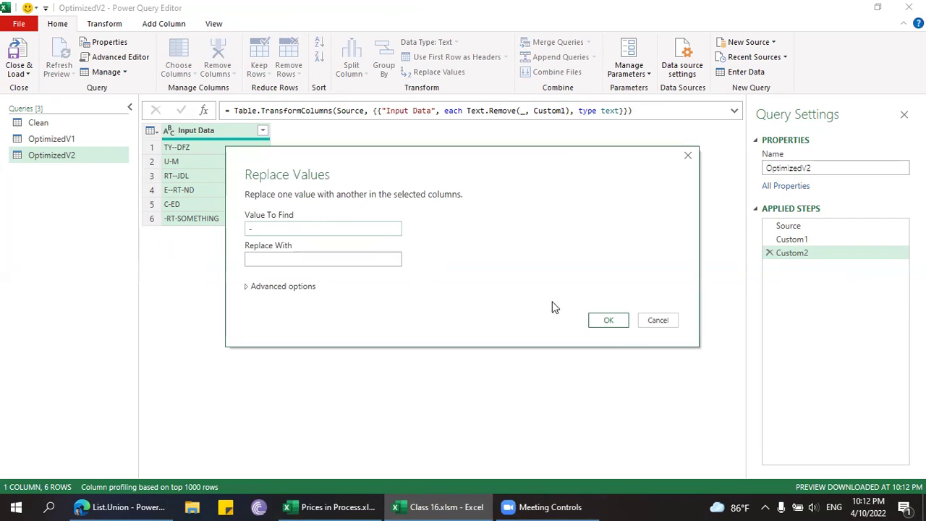
Replace "-" with nothing in the Input Data column of OptimizedV2.
{"action": "left_click", "coordinate": [611, 327]}
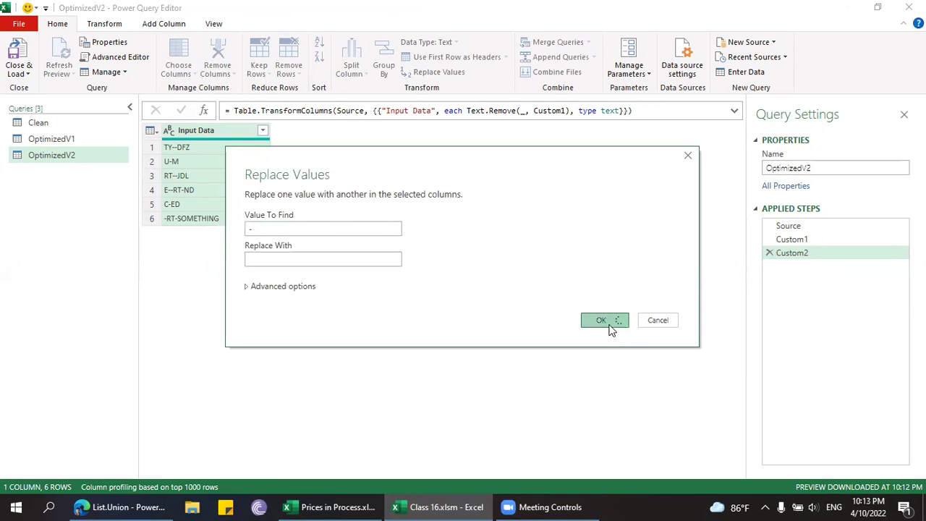
{"action": "left_click", "coordinate": [828, 167]}
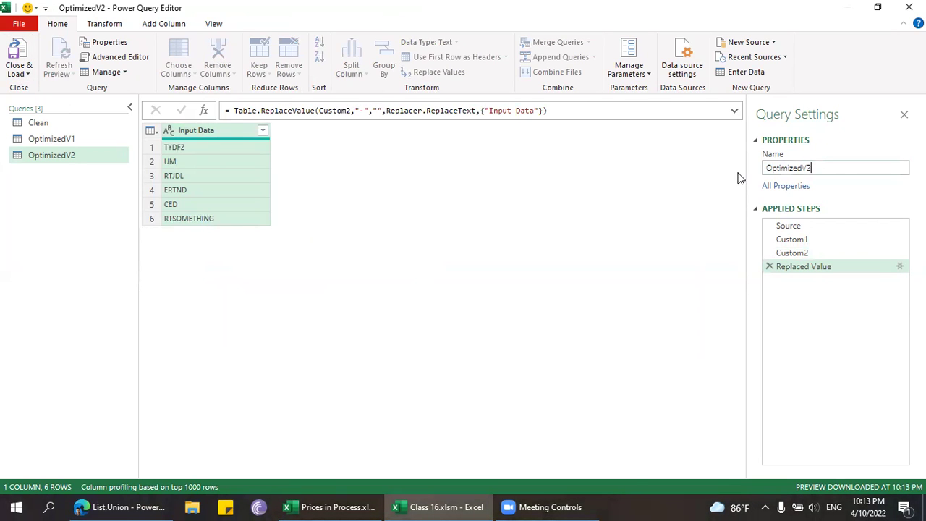
Close the query editor and load the query results as tables on new worksheets.
{"action": "left_click", "coordinate": [28, 73]}
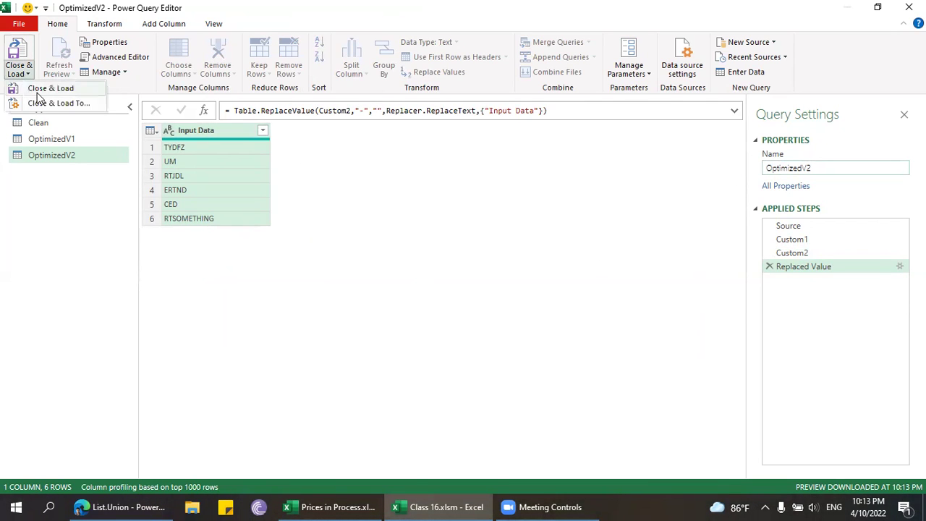
{"action": "left_click", "coordinate": [51, 87]}
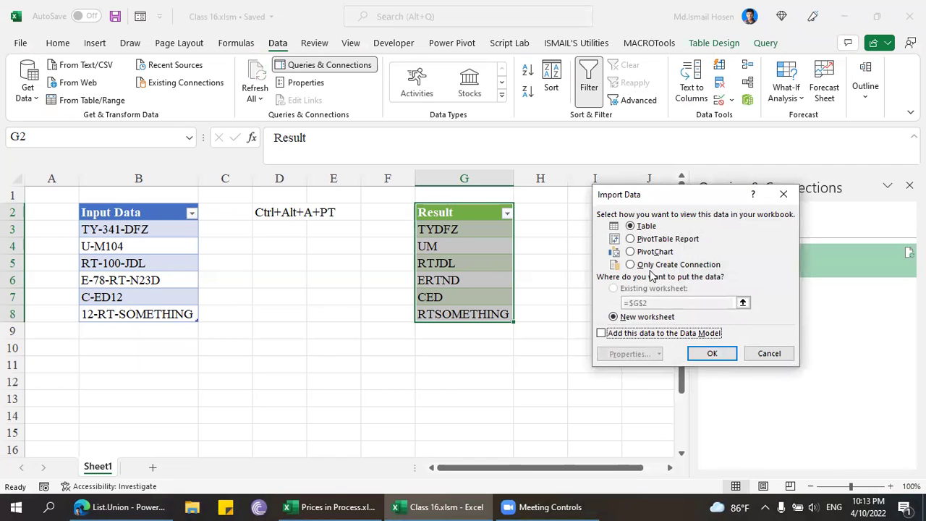
{"action": "left_click", "coordinate": [711, 354]}
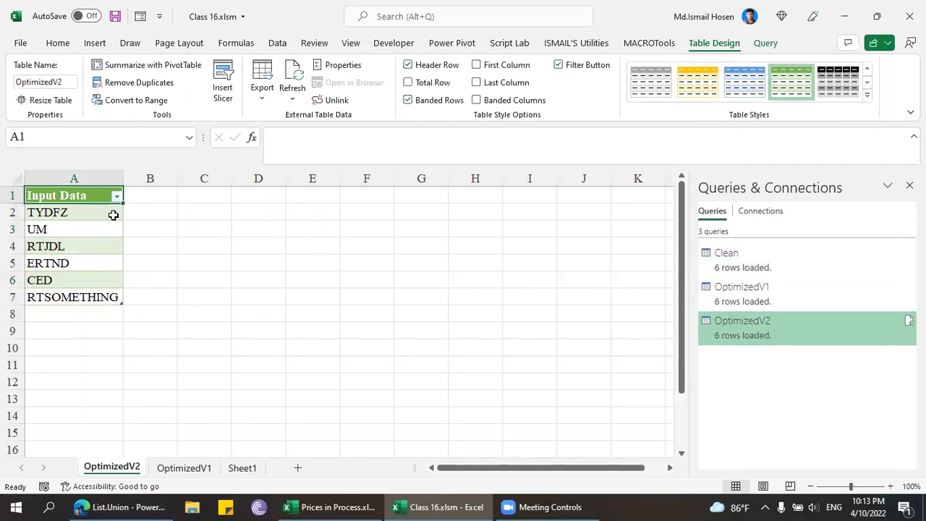
Check the loaded OptimizedV2 table and reopen its query for editing.
{"action": "left_click", "coordinate": [114, 214]}
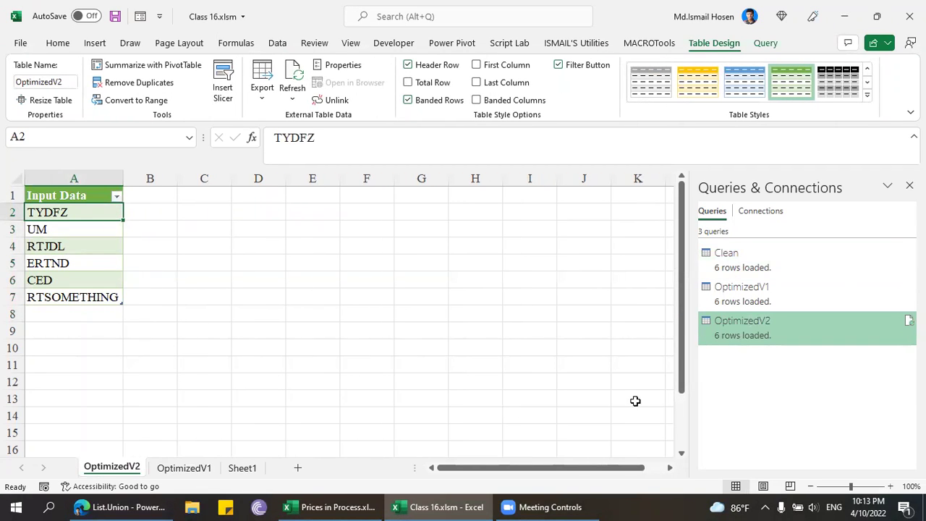
{"action": "double_click", "coordinate": [820, 321]}
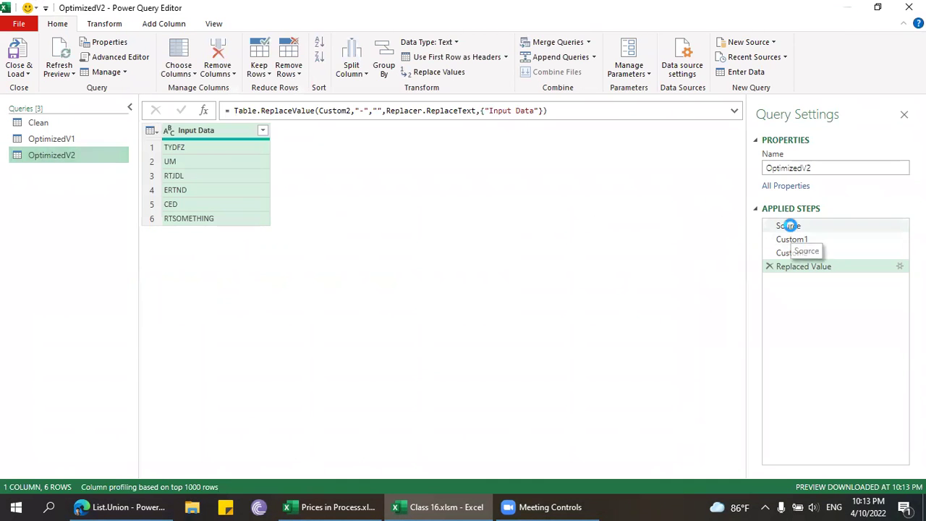
Review the applied steps of the OptimizedV2 query from Source through Custom1 and Custom2 to Replaced Value.
{"action": "left_click", "coordinate": [799, 229]}
{"action": "left_click", "coordinate": [812, 239]}
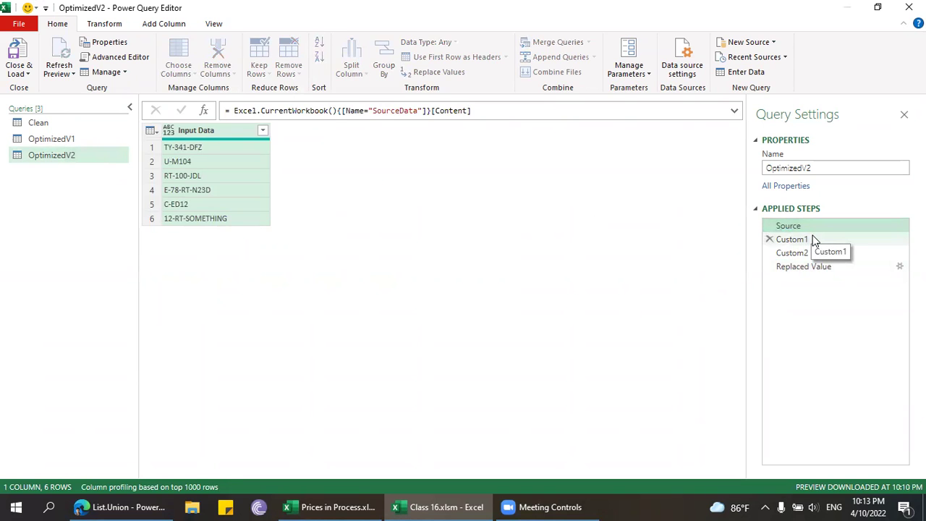
{"action": "left_click", "coordinate": [810, 254]}
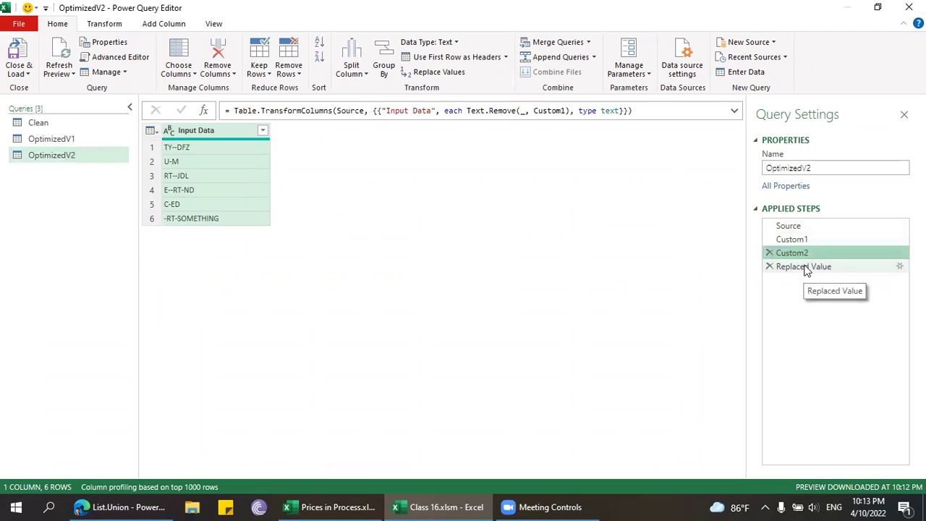
{"action": "left_click", "coordinate": [795, 265]}
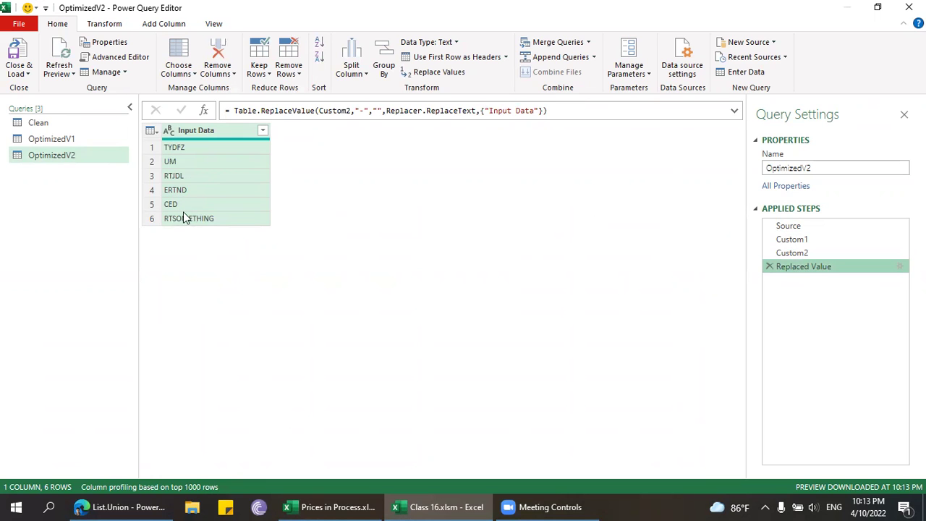
Close and load the OptimizedV2 query, and check the cleaned codes in the loaded table.
{"action": "left_click", "coordinate": [18, 70]}
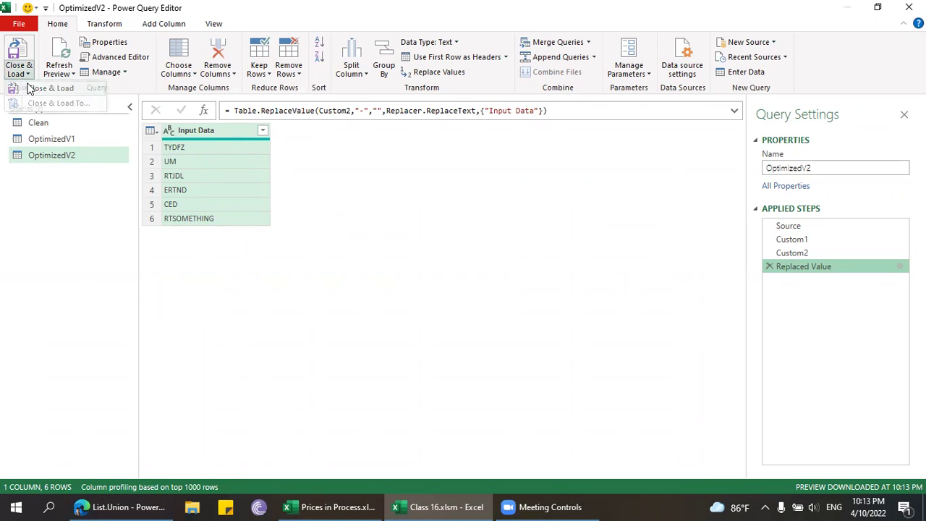
{"action": "left_click", "coordinate": [29, 88]}
{"action": "left_click", "coordinate": [105, 226]}
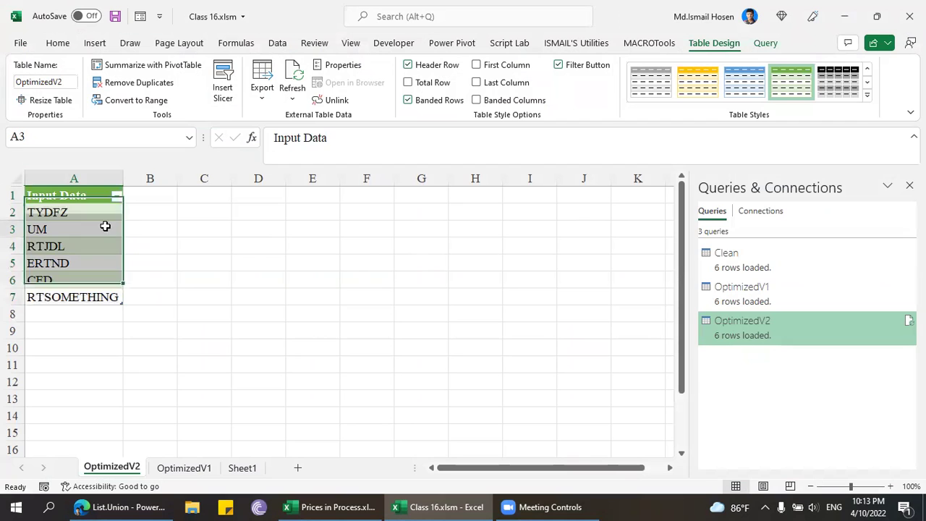
{"action": "left_click", "coordinate": [515, 506]}
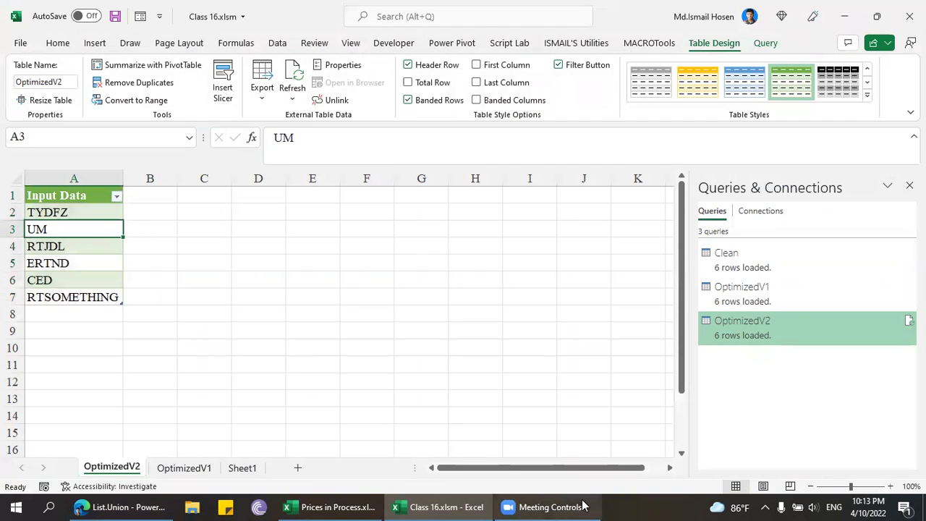
{"action": "left_click", "coordinate": [84, 241]}
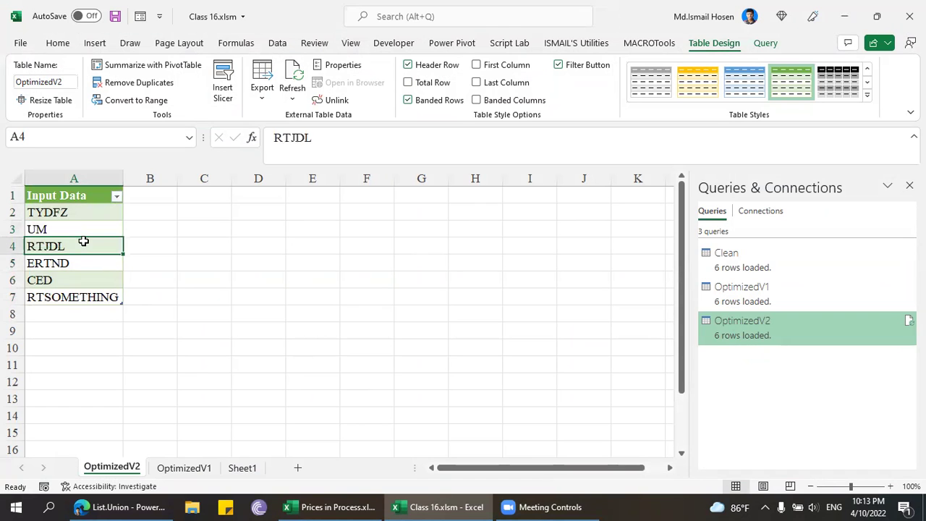
{"action": "left_click", "coordinate": [59, 212]}
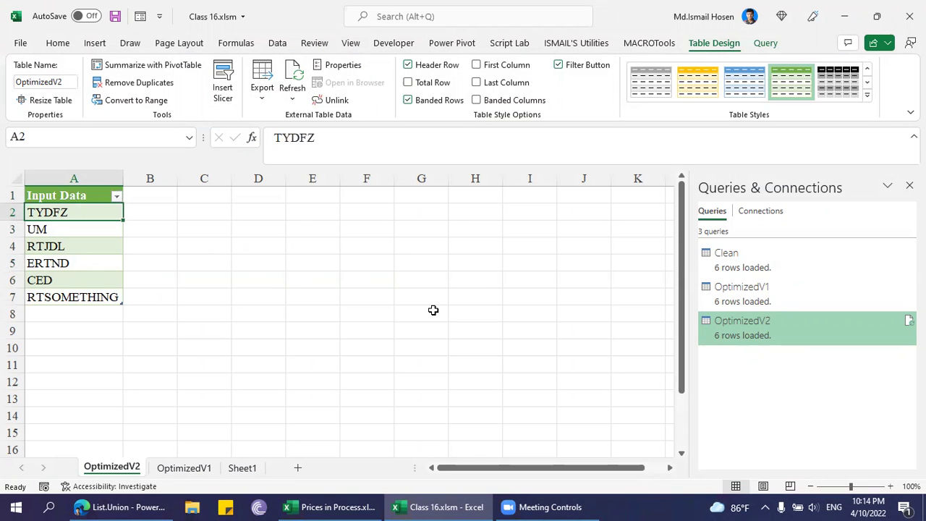
Enter the homework label "H.W." in cell C1 of the OptimizedV2 sheet.
{"action": "left_click", "coordinate": [201, 206]}
{"action": "left_click", "coordinate": [201, 200]}
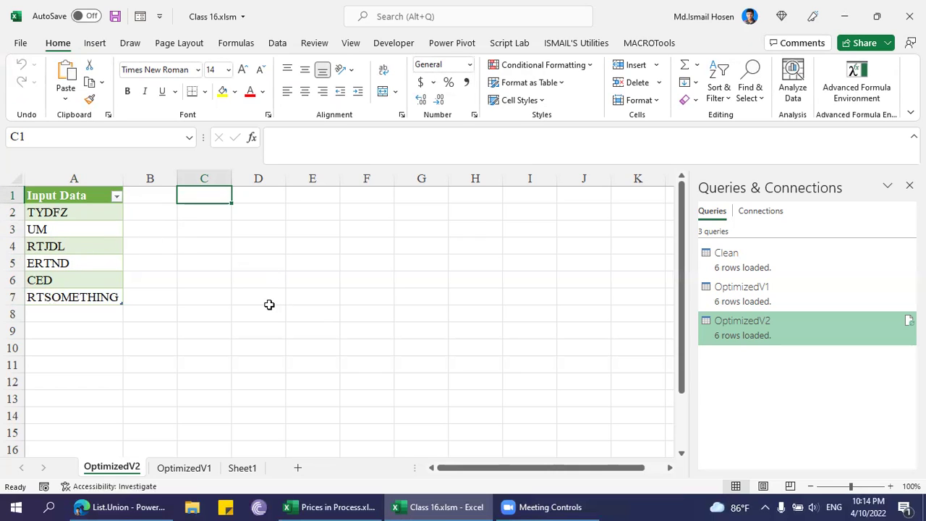
{"action": "type", "text": "H.W."}
{"action": "key", "text": "Return"}
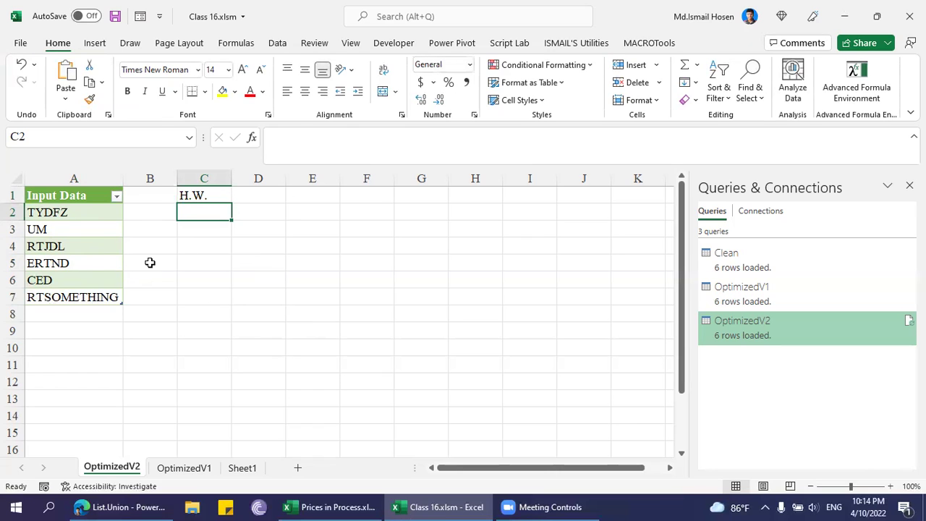
Enter the column heading "Remove" in cell E2.
{"action": "left_click", "coordinate": [282, 211]}
{"action": "left_click", "coordinate": [328, 218]}
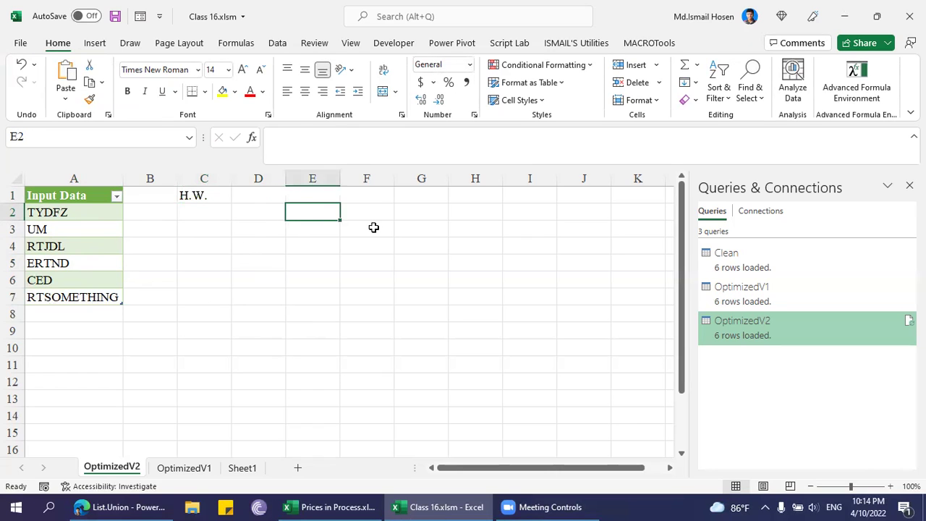
{"action": "type", "text": "dE"}
{"action": "key", "text": "BackSpace"}
{"action": "key", "text": "BackSpace"}
{"action": "type", "text": "Re"}
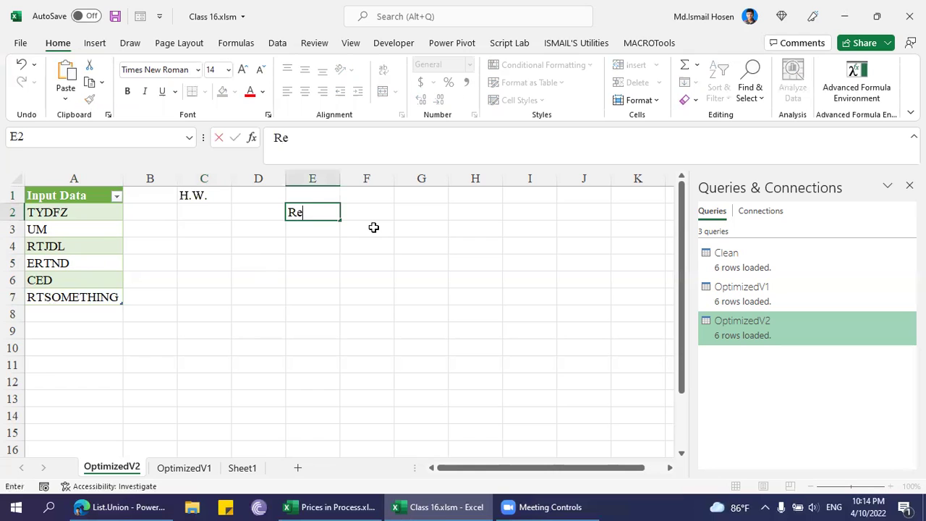
{"action": "type", "text": "move"}
{"action": "key", "text": "Return"}
List the characters 0, U, T, 1 and 5 below the Remove heading, in cells E3 to E7.
{"action": "type", "text": "0"}
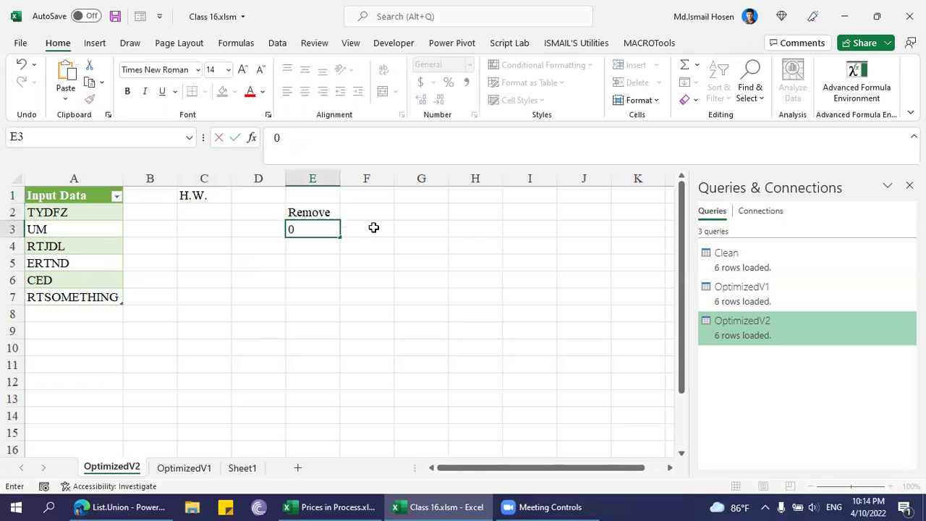
{"action": "key", "text": "Return"}
{"action": "type", "text": "U"}
{"action": "key", "text": "Return"}
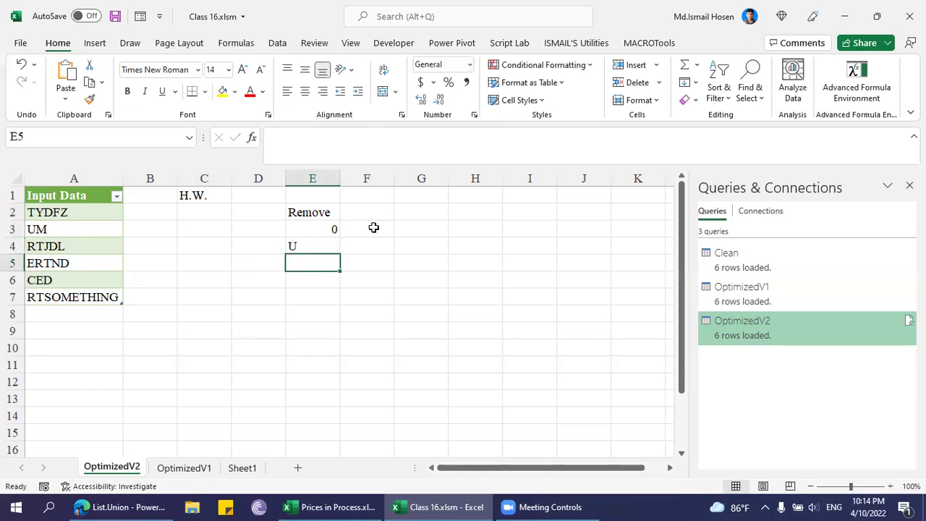
{"action": "type", "text": "t"}
{"action": "key", "text": "Return"}
{"action": "key", "text": "Up"}
{"action": "type", "text": "T"}
{"action": "key", "text": "Return"}
{"action": "type", "text": "1"}
{"action": "key", "text": "Return"}
{"action": "type", "text": "5"}
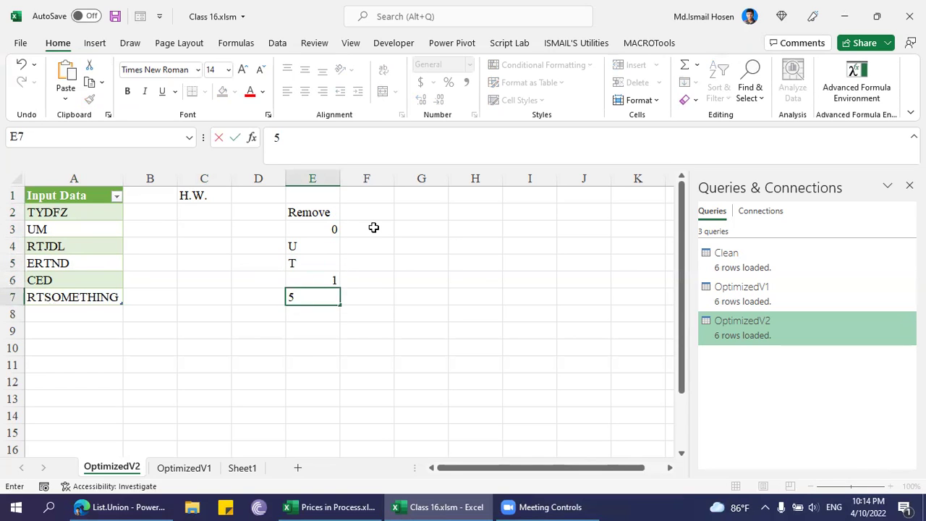
{"action": "key", "text": "Return"}
Convert the range E2:E7 into a table with headers and name it InvalidCharacterListTable.
{"action": "left_click", "coordinate": [297, 263]}
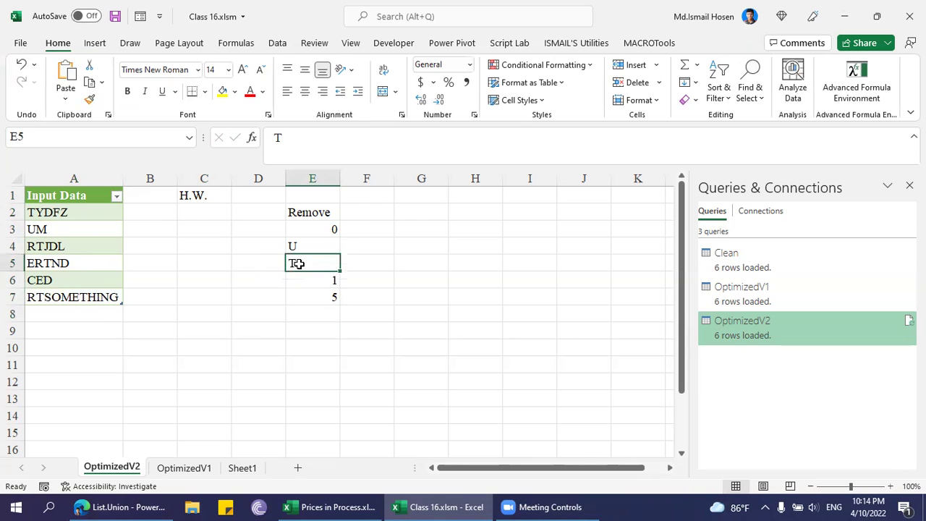
{"action": "key", "text": "ctrl+t"}
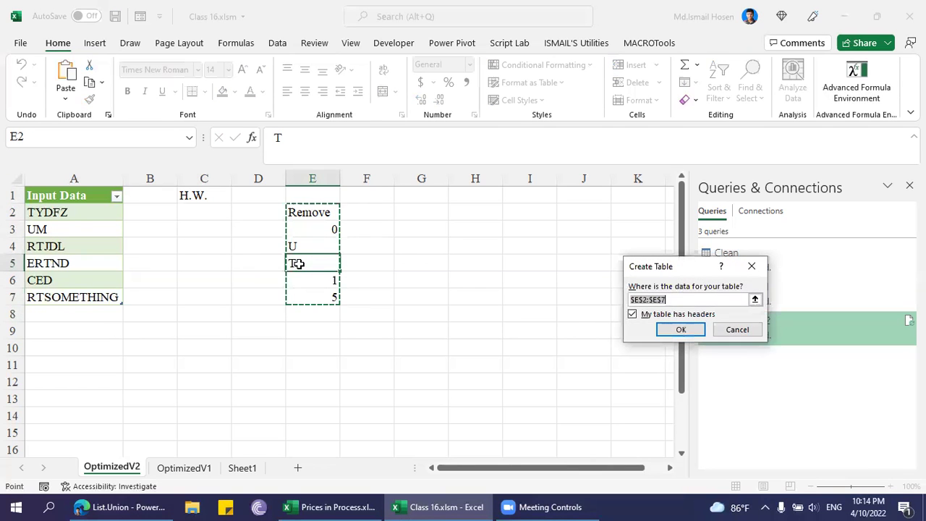
{"action": "left_click", "coordinate": [680, 329]}
{"action": "left_click", "coordinate": [57, 81]}
{"action": "type", "text": "Rem"}
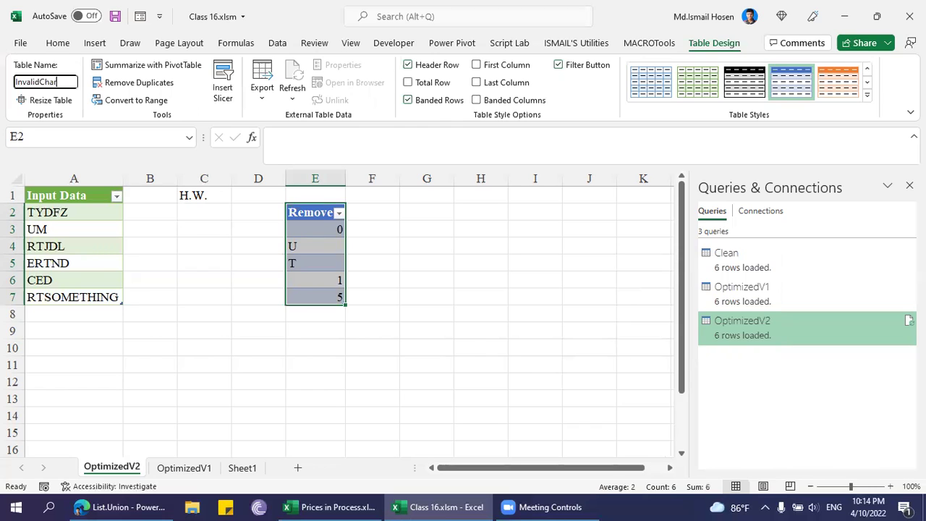
{"action": "type", "text": "rListTable"}
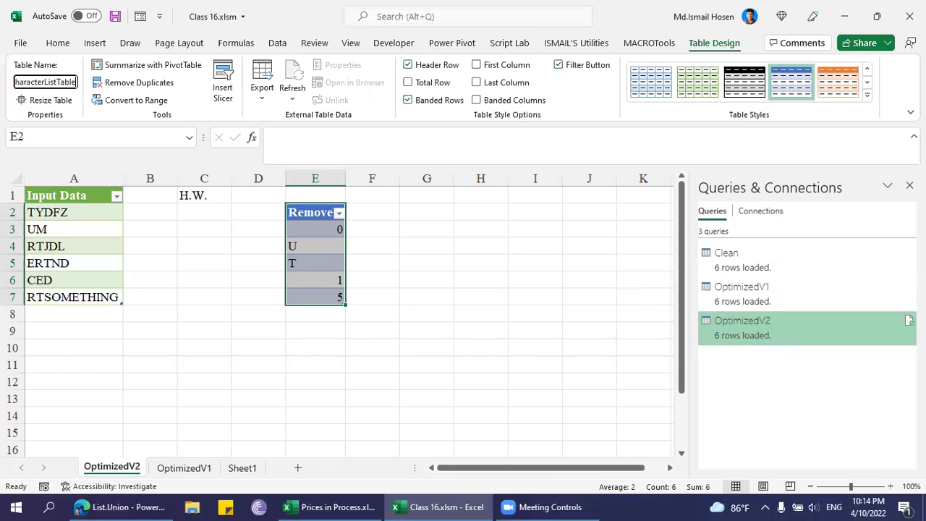